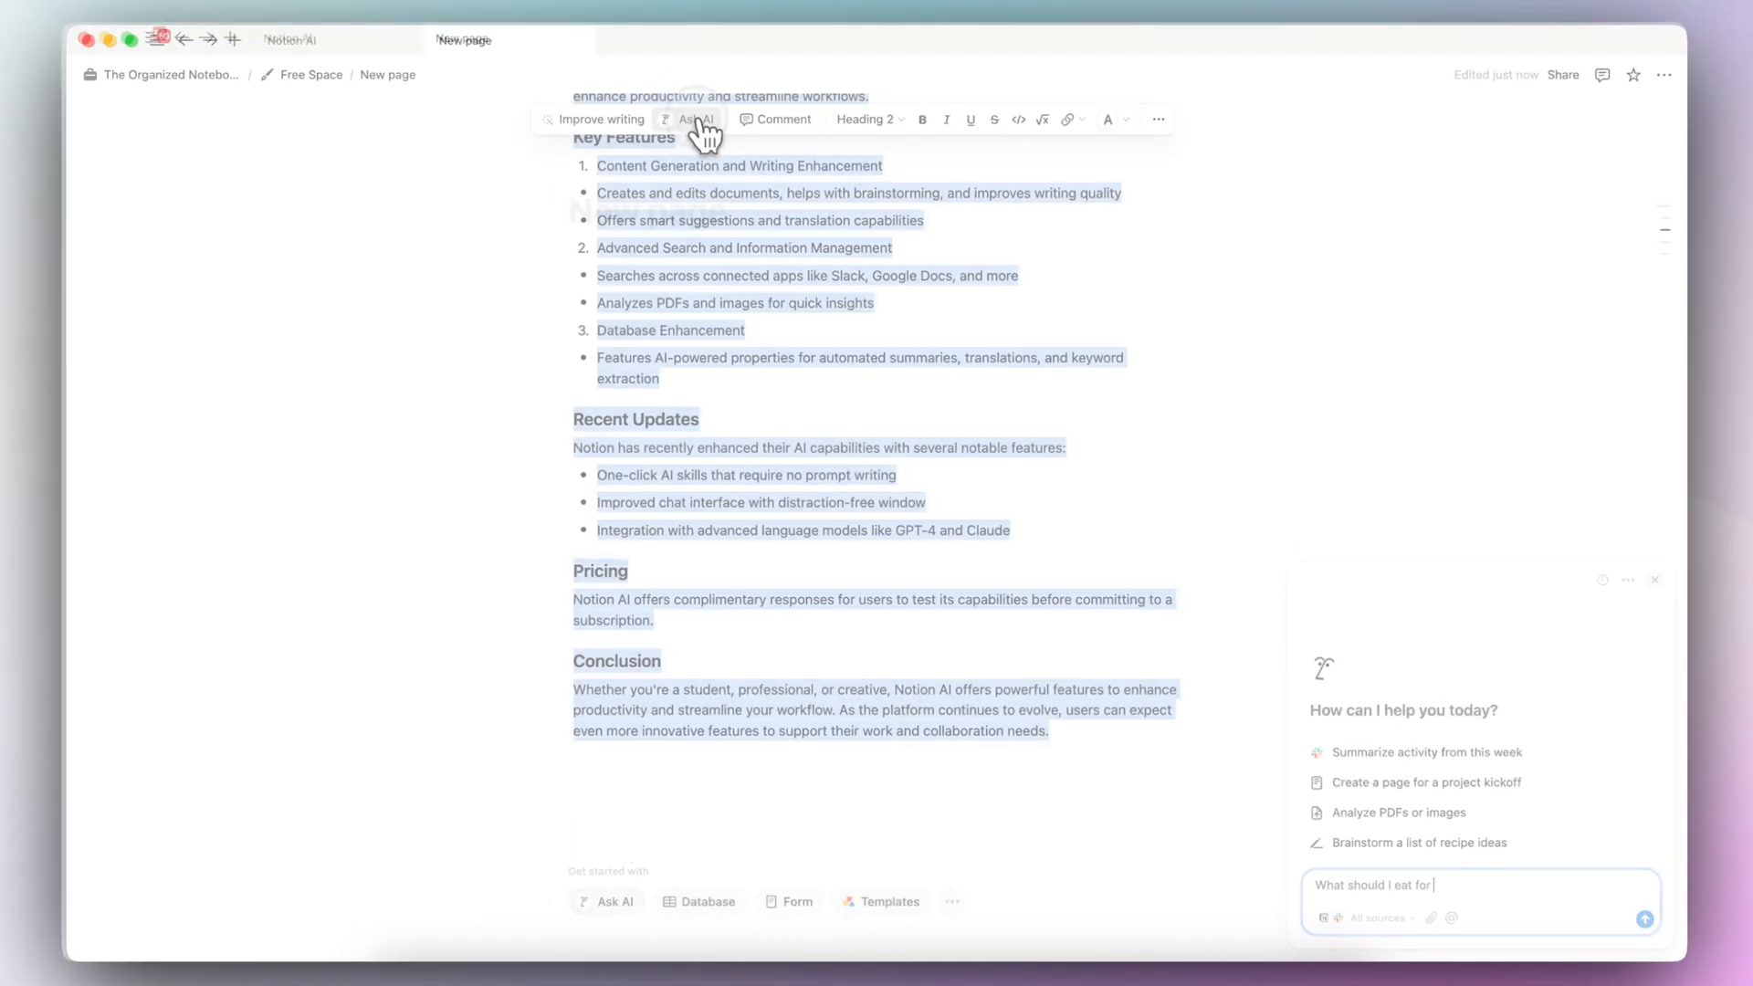
pyautogui.click(701, 133)
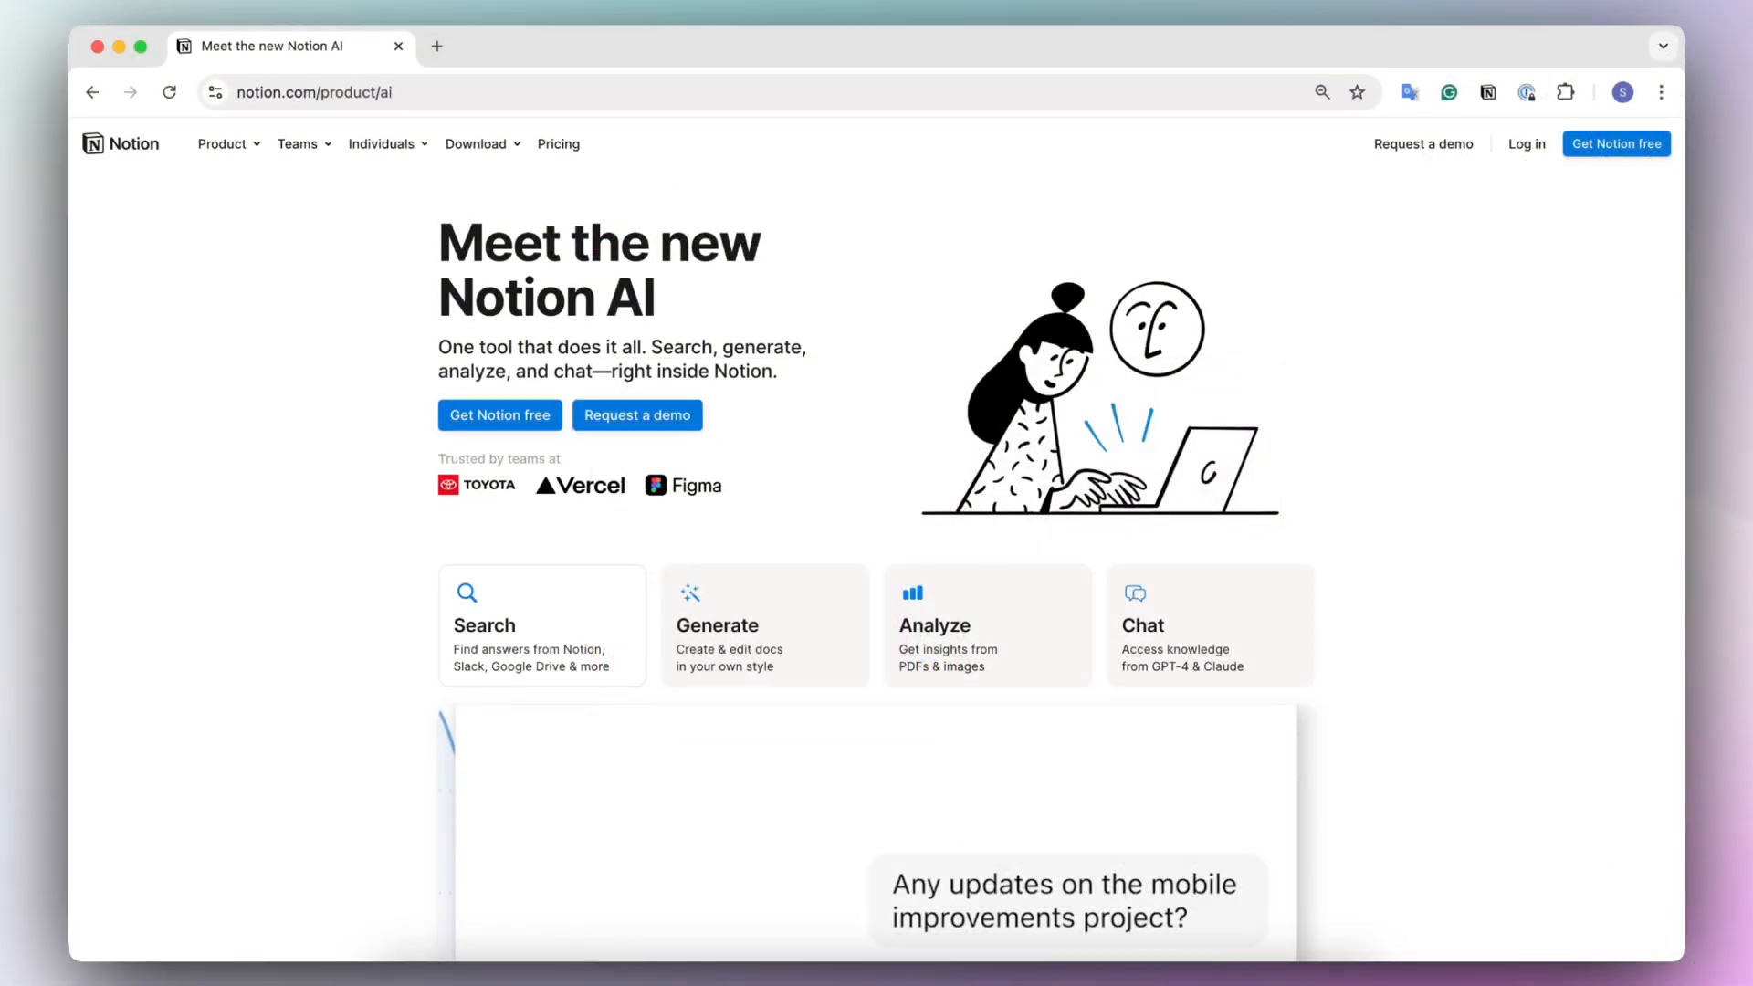
pyautogui.scroll(-5, 321, 672)
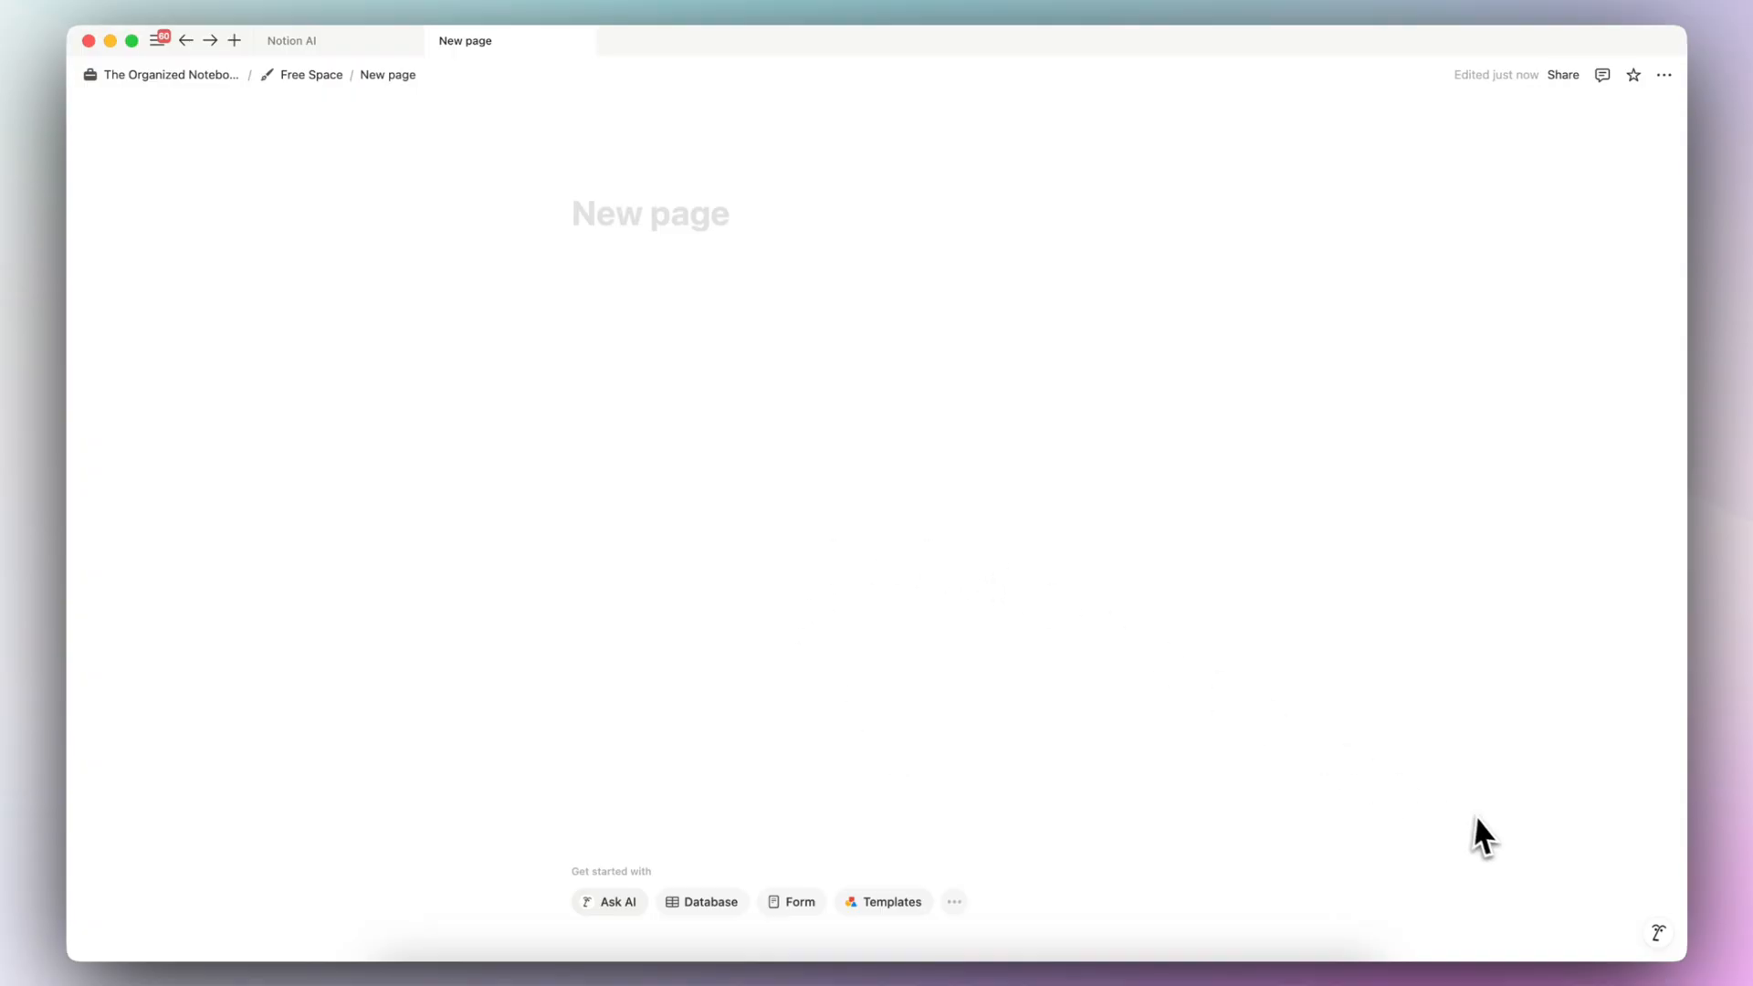
# - Open the AI chat and expand the AI knowledge source note beneath the dinner suggestions answer
pyautogui.click(1656, 934)
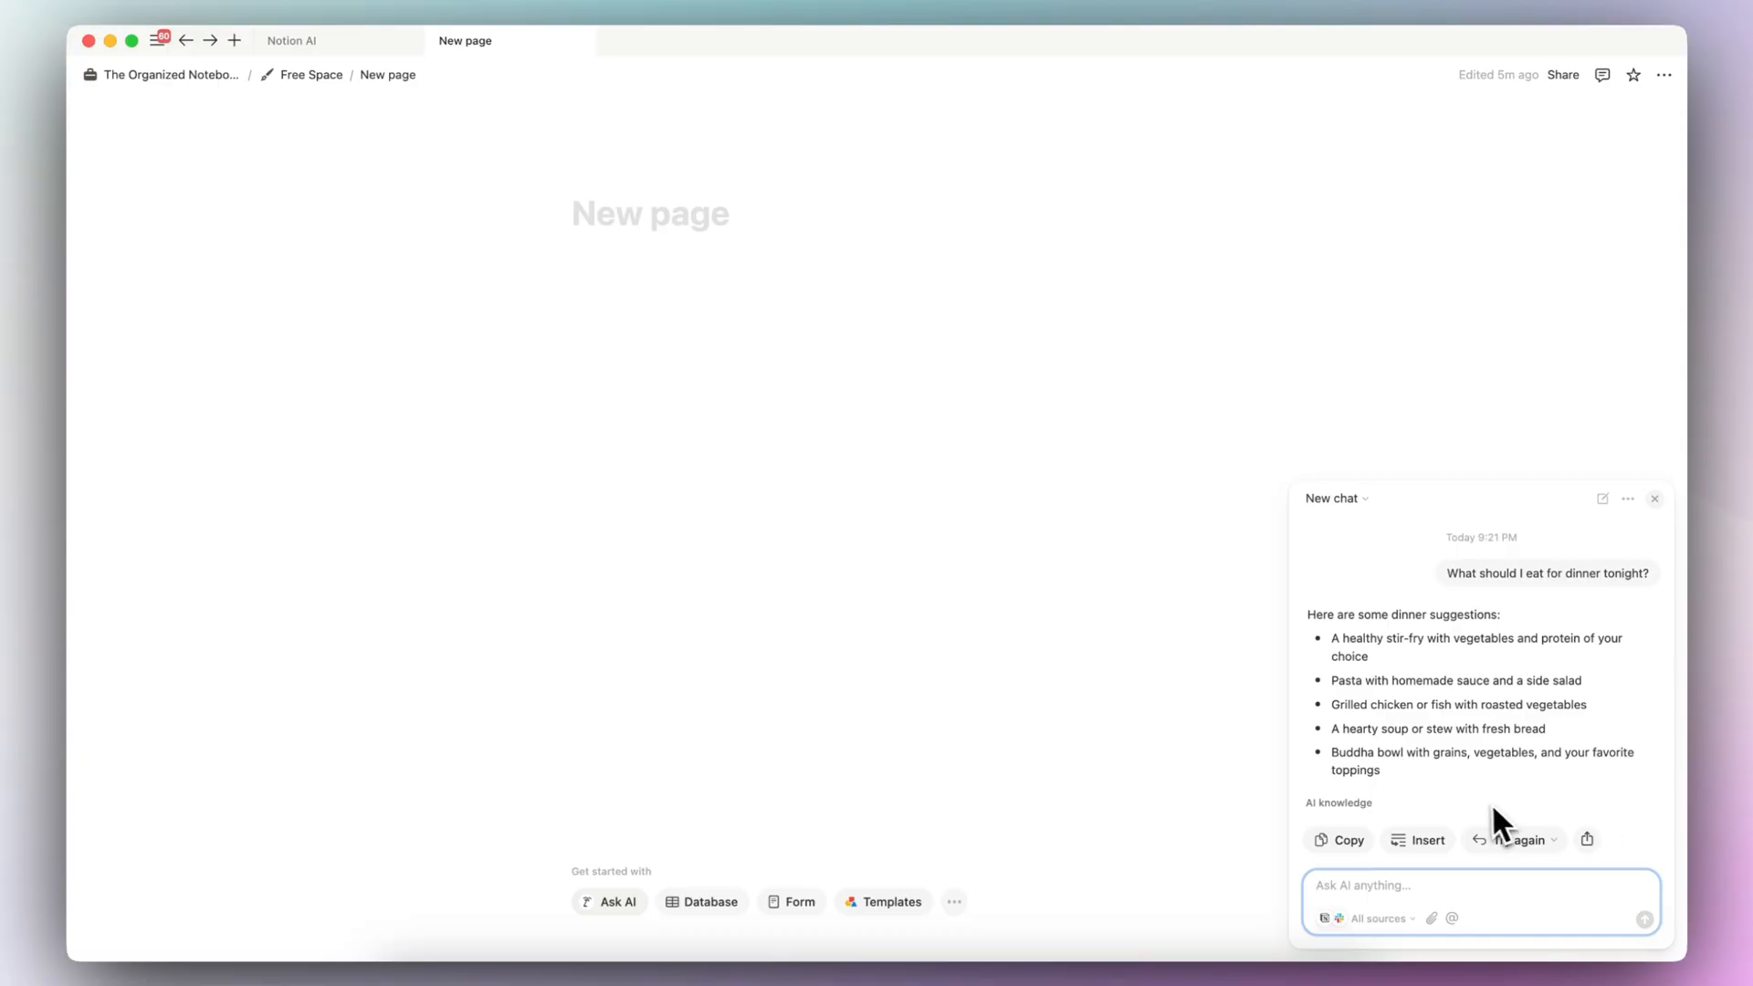
pyautogui.click(1352, 803)
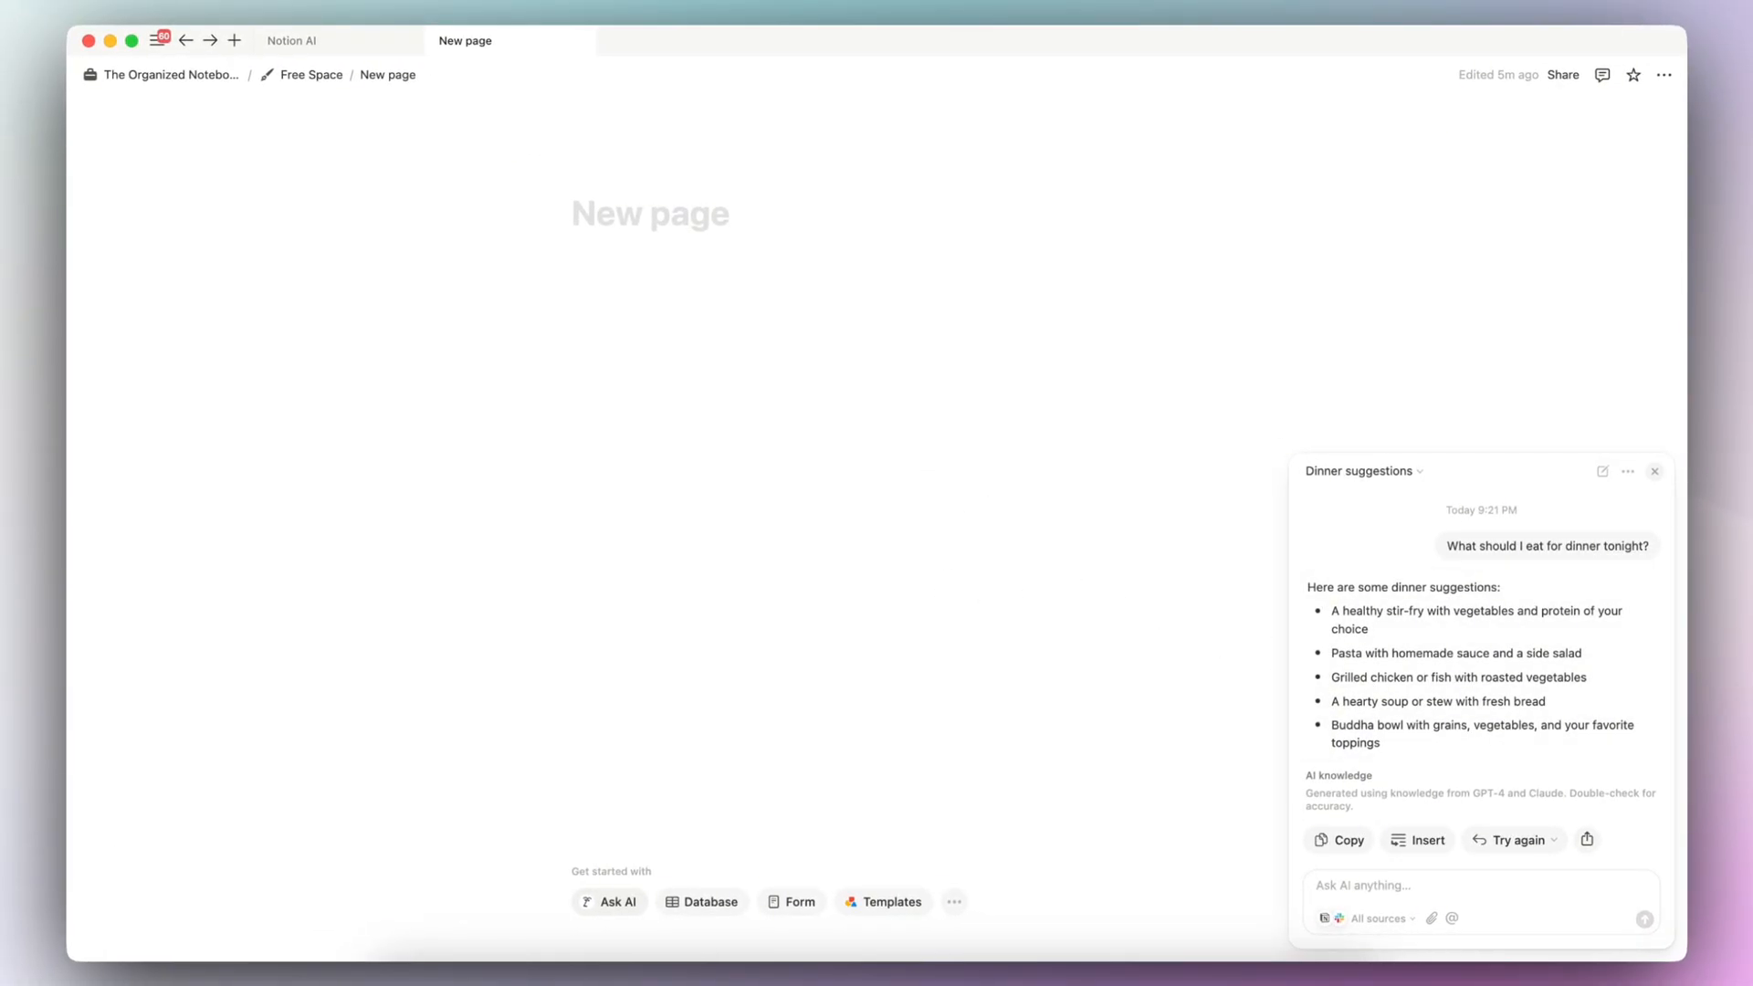
# - Call up the floating AI chat window, dismiss it, and open the Notion AI page from the workspace navigation
pyautogui.press('super+j')
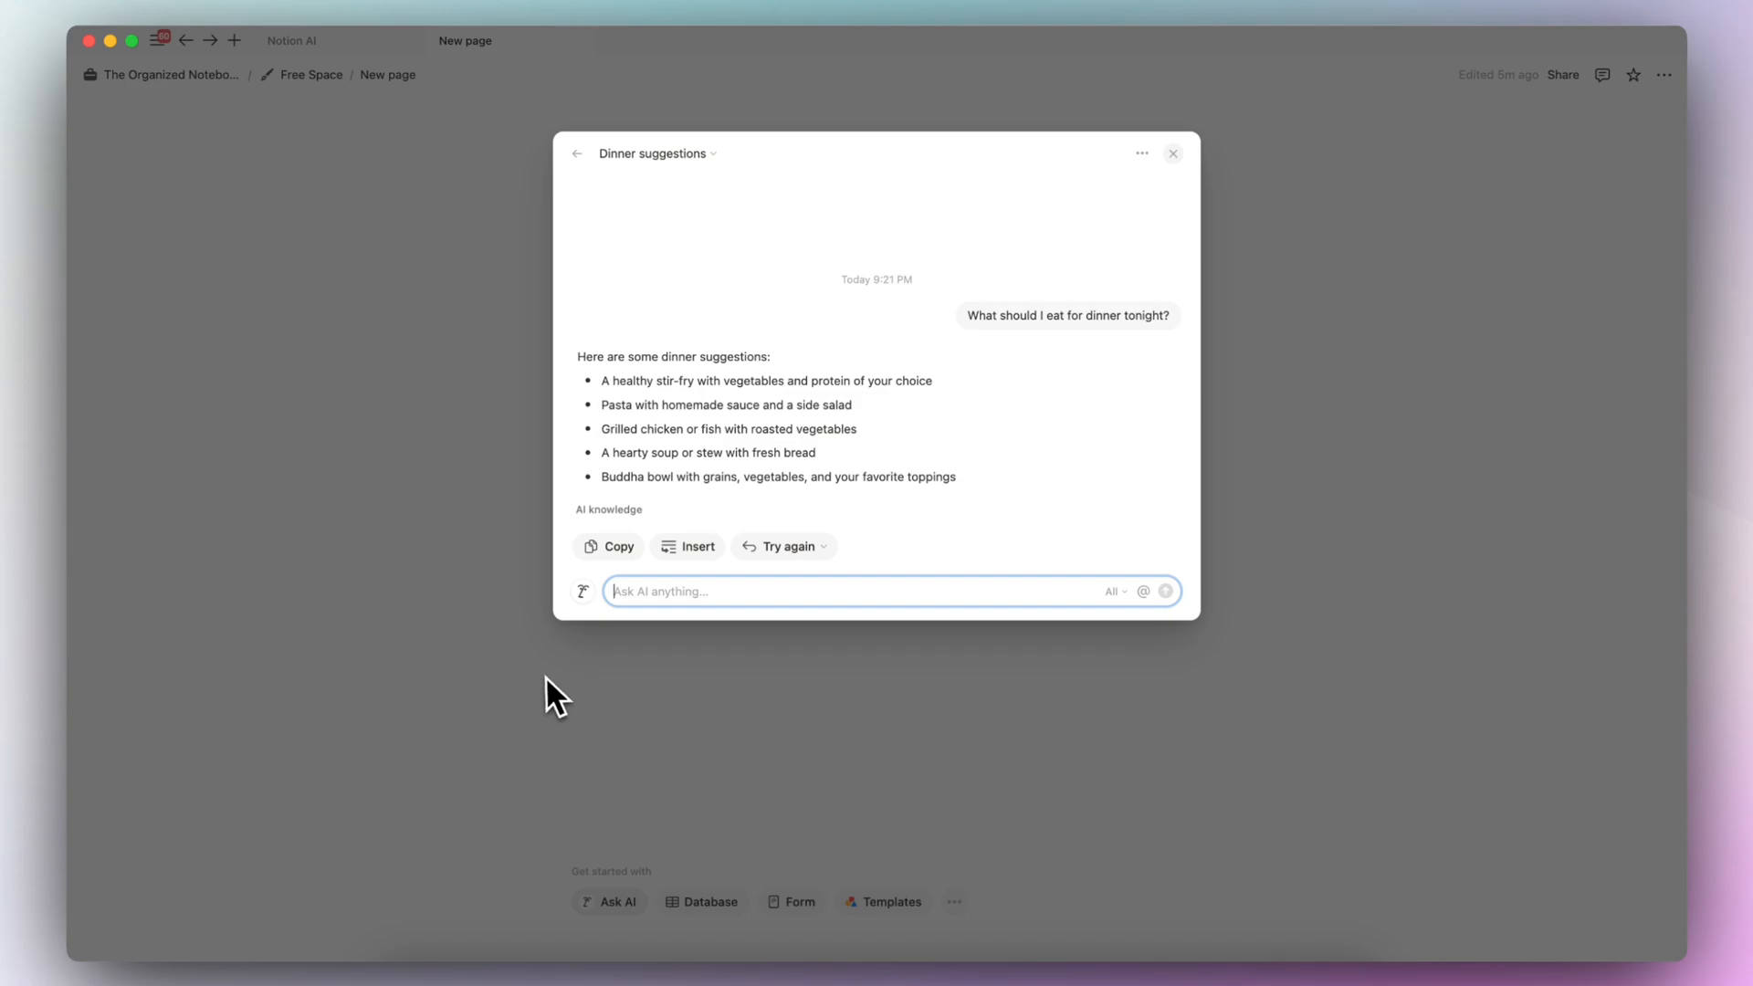
pyautogui.click(545, 675)
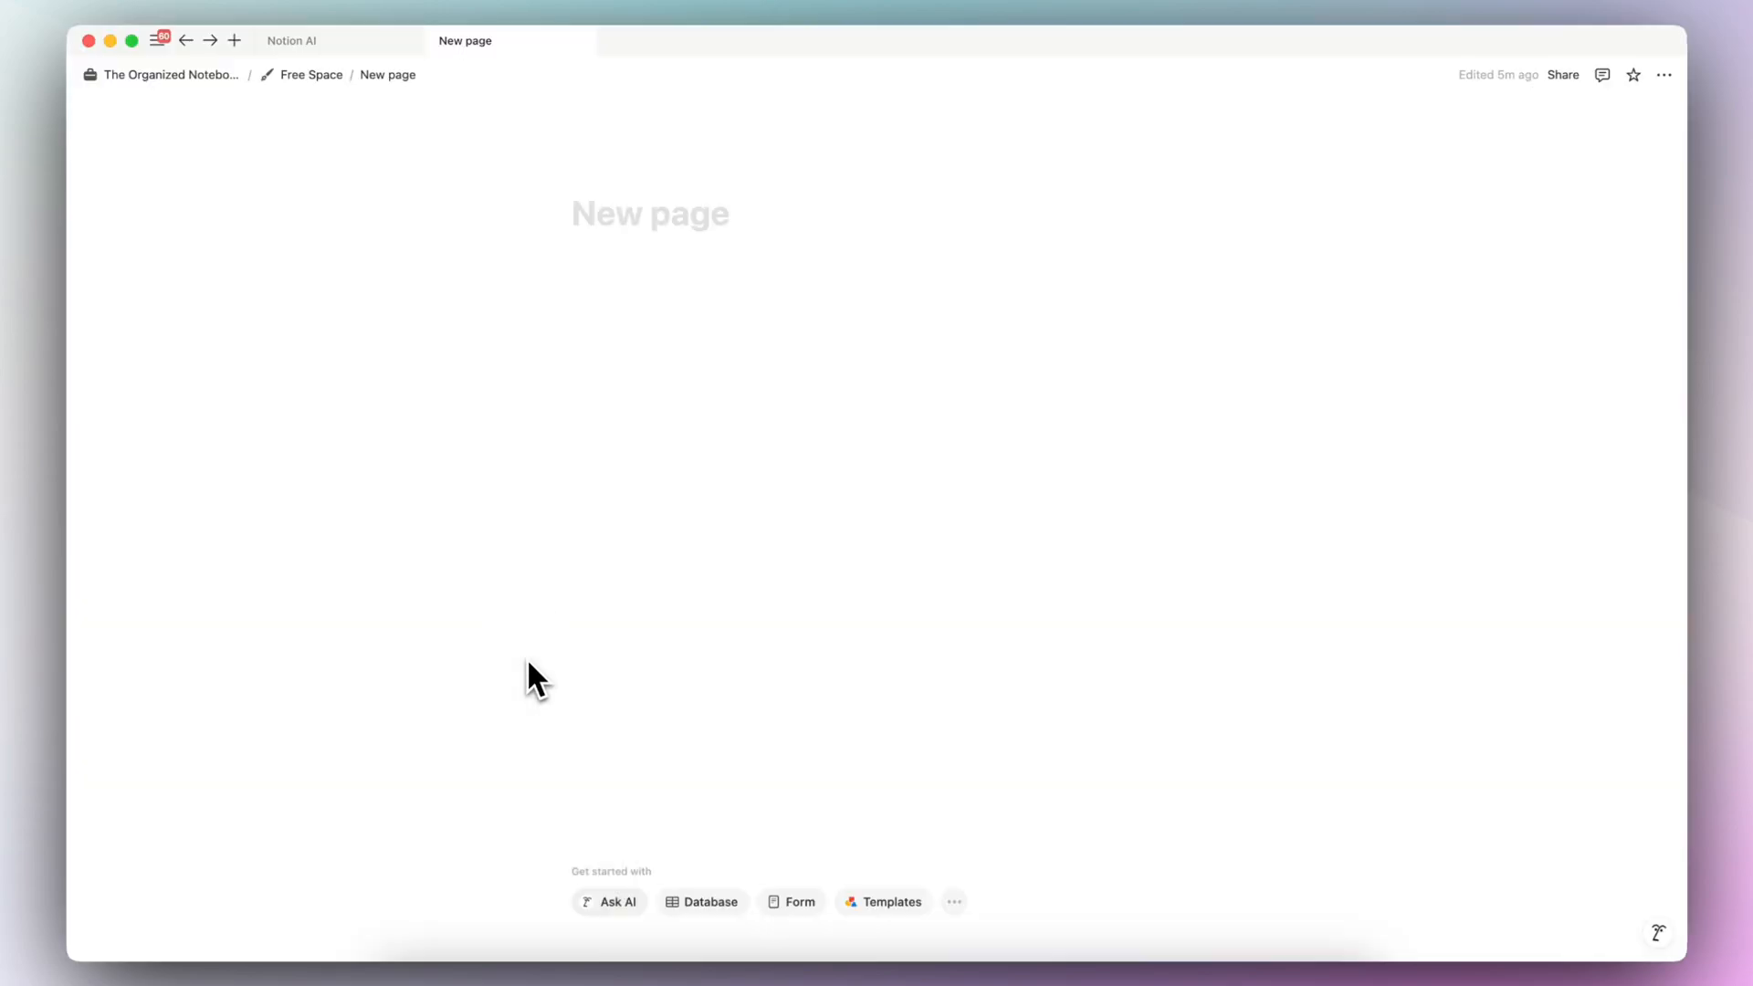
pyautogui.moveTo(179, 89)
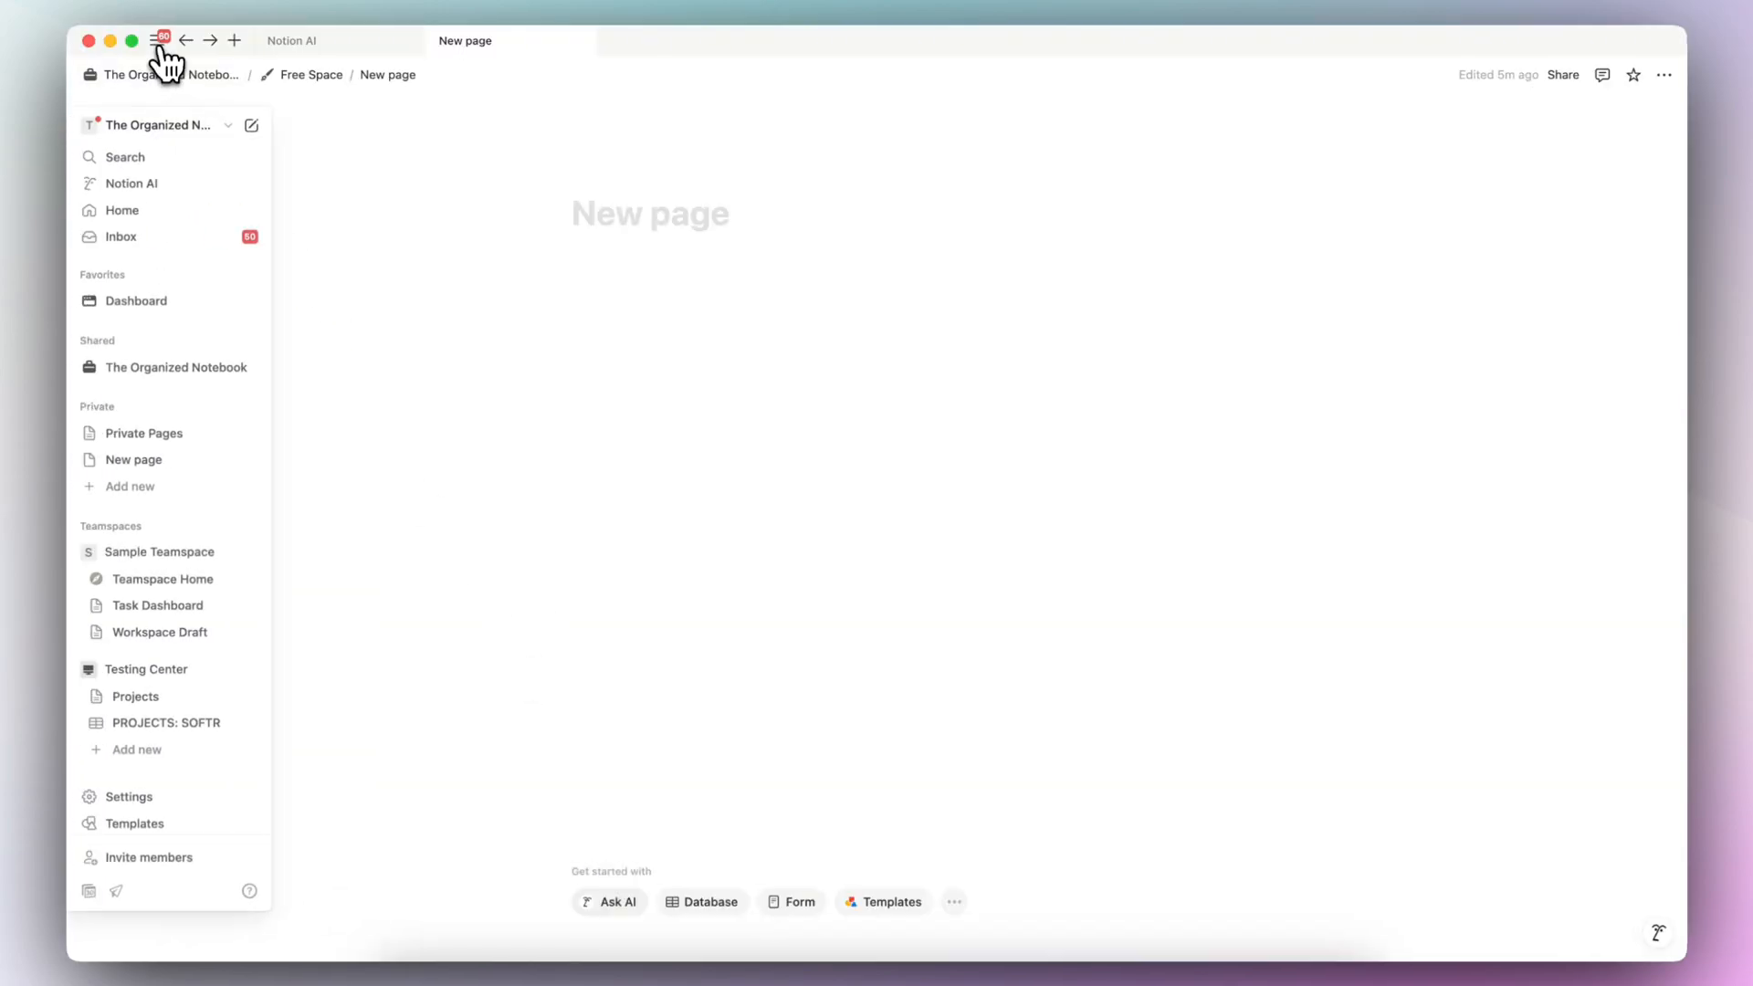
pyautogui.click(139, 187)
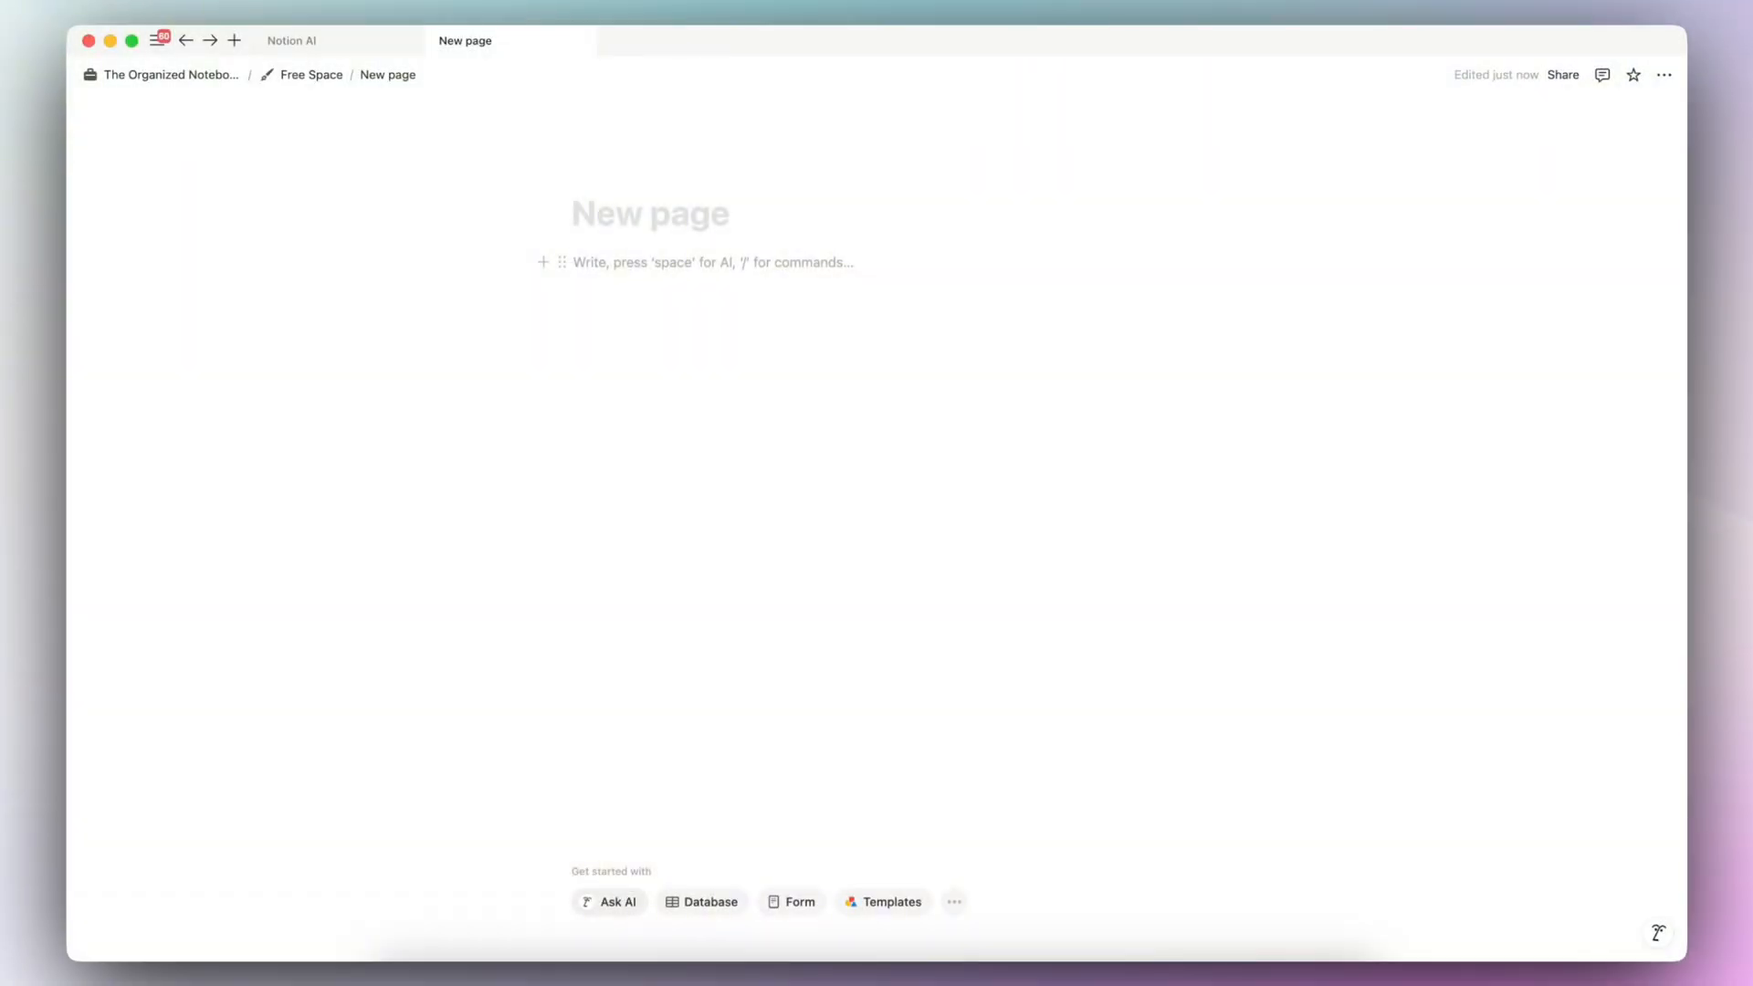
# - Have AI write a blog article about Notion AI using "Ask a question" and insert the result on the new page
pyautogui.write('/ai')
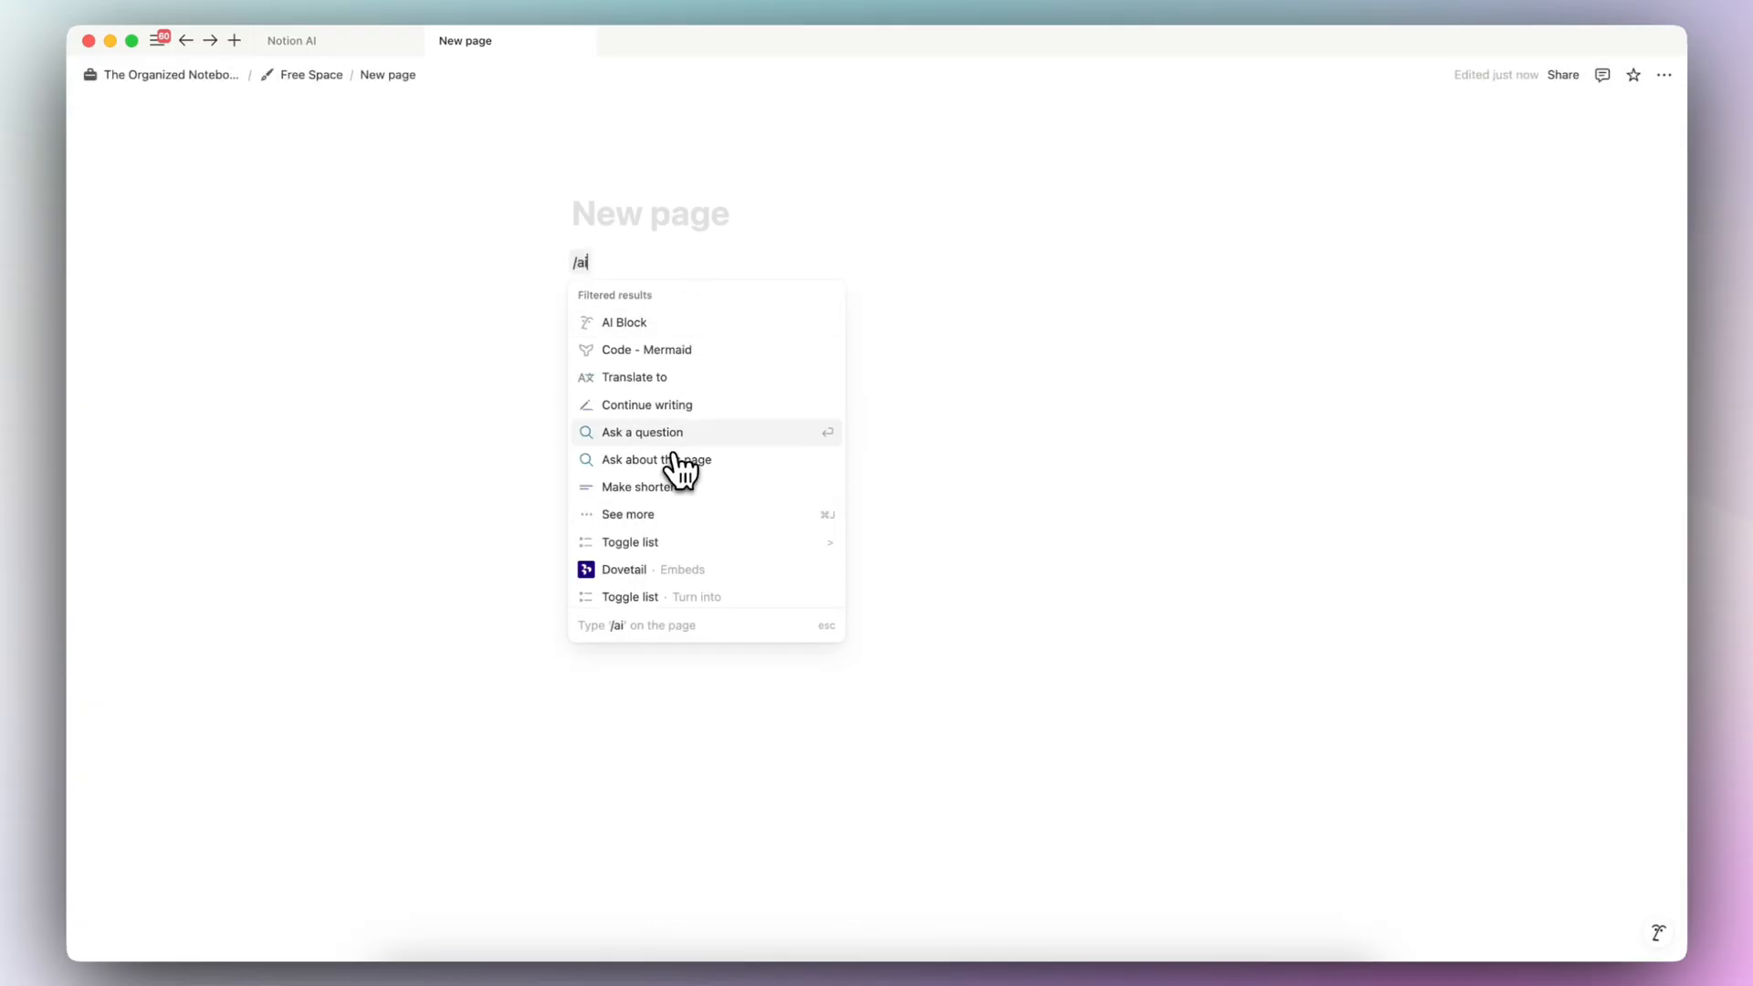
pyautogui.click(687, 434)
pyautogui.write('write a blog arti')
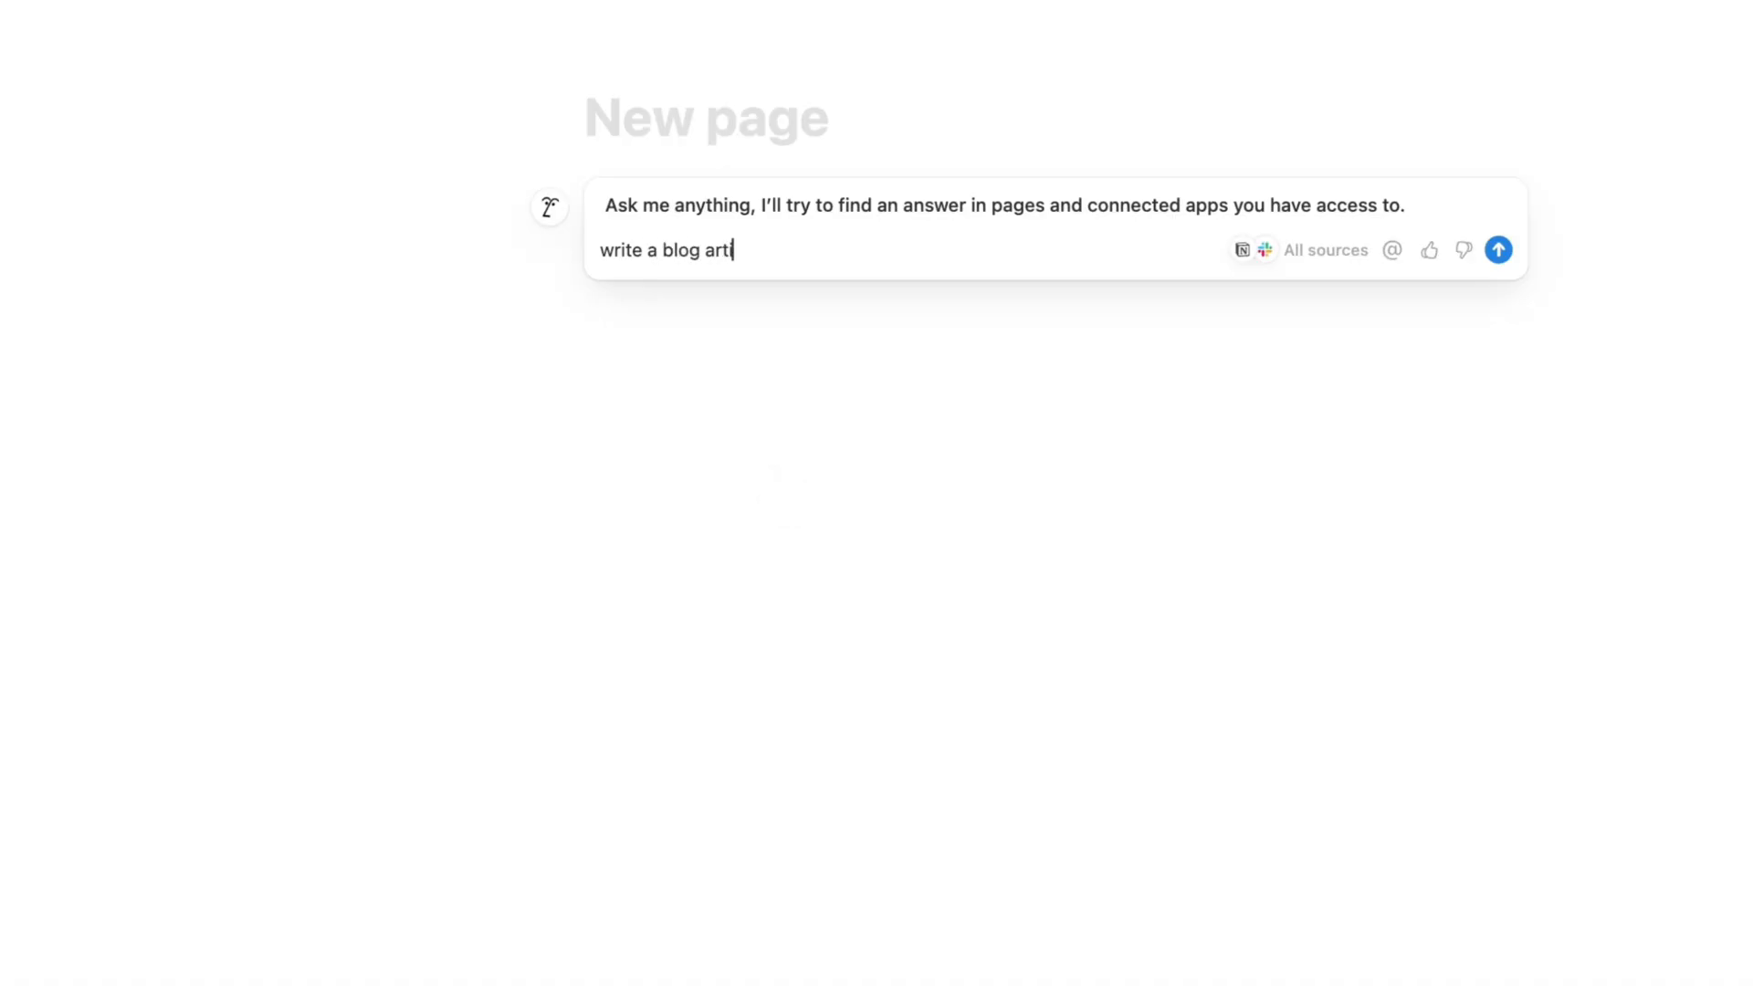
pyautogui.write('cle about Notion AI')
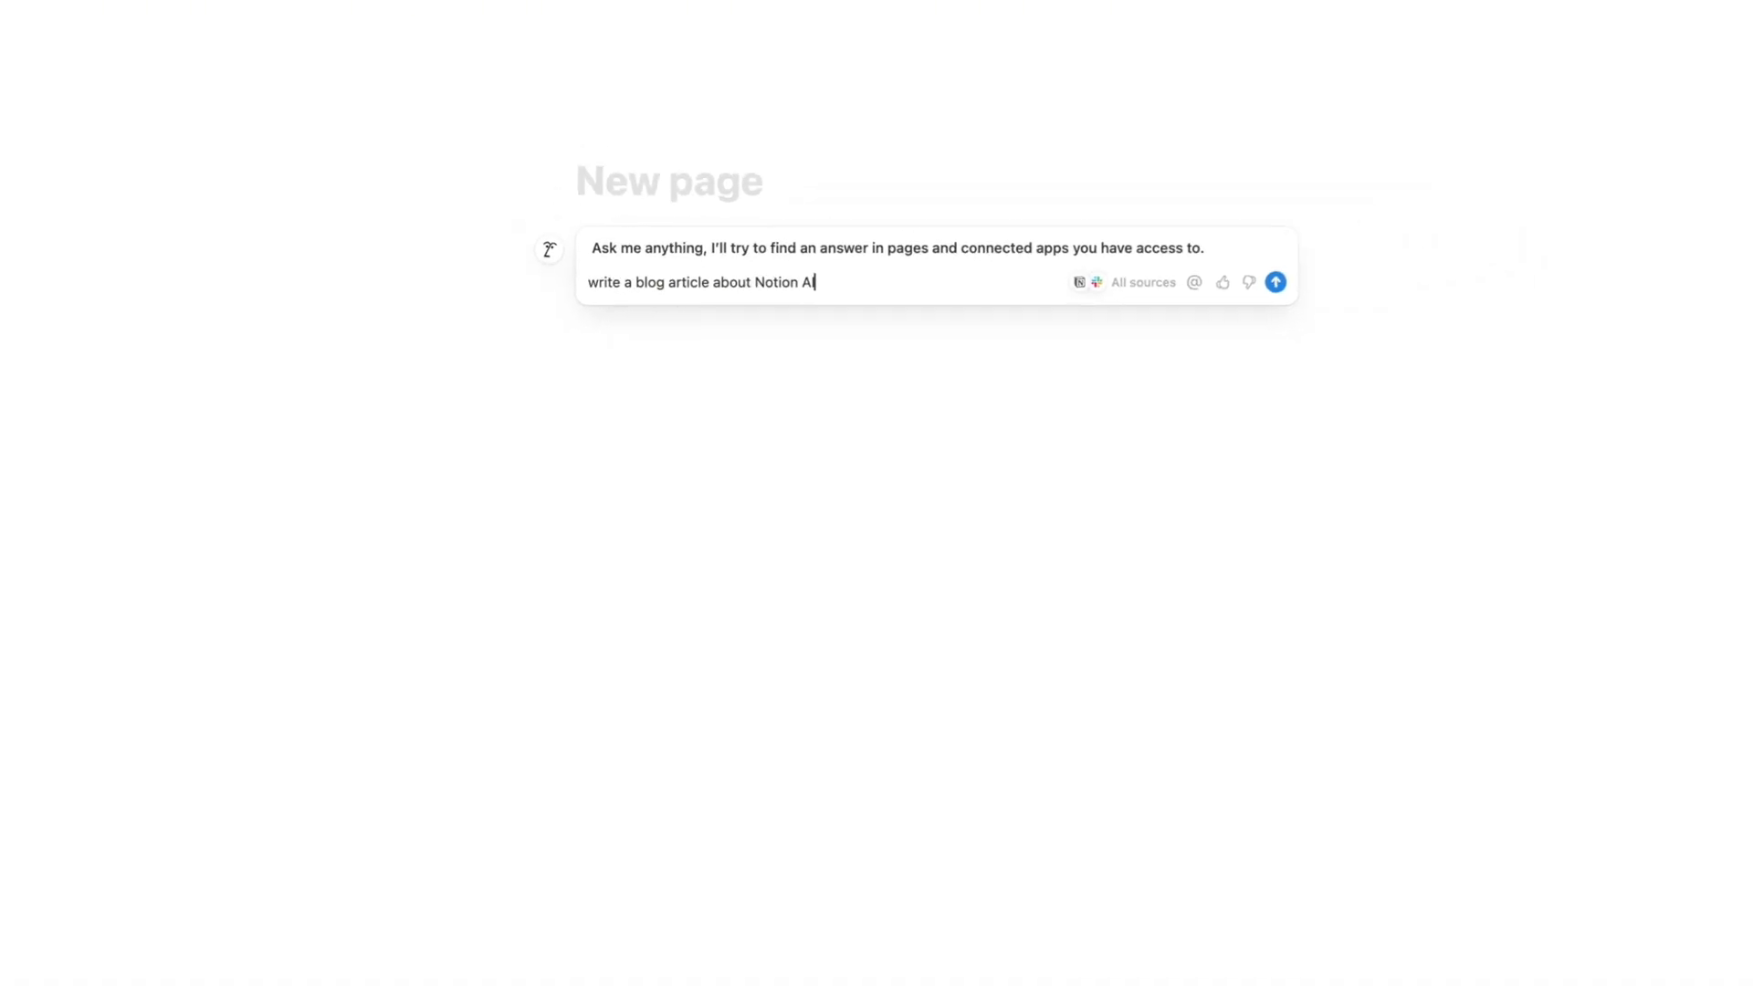
pyautogui.press('Return')
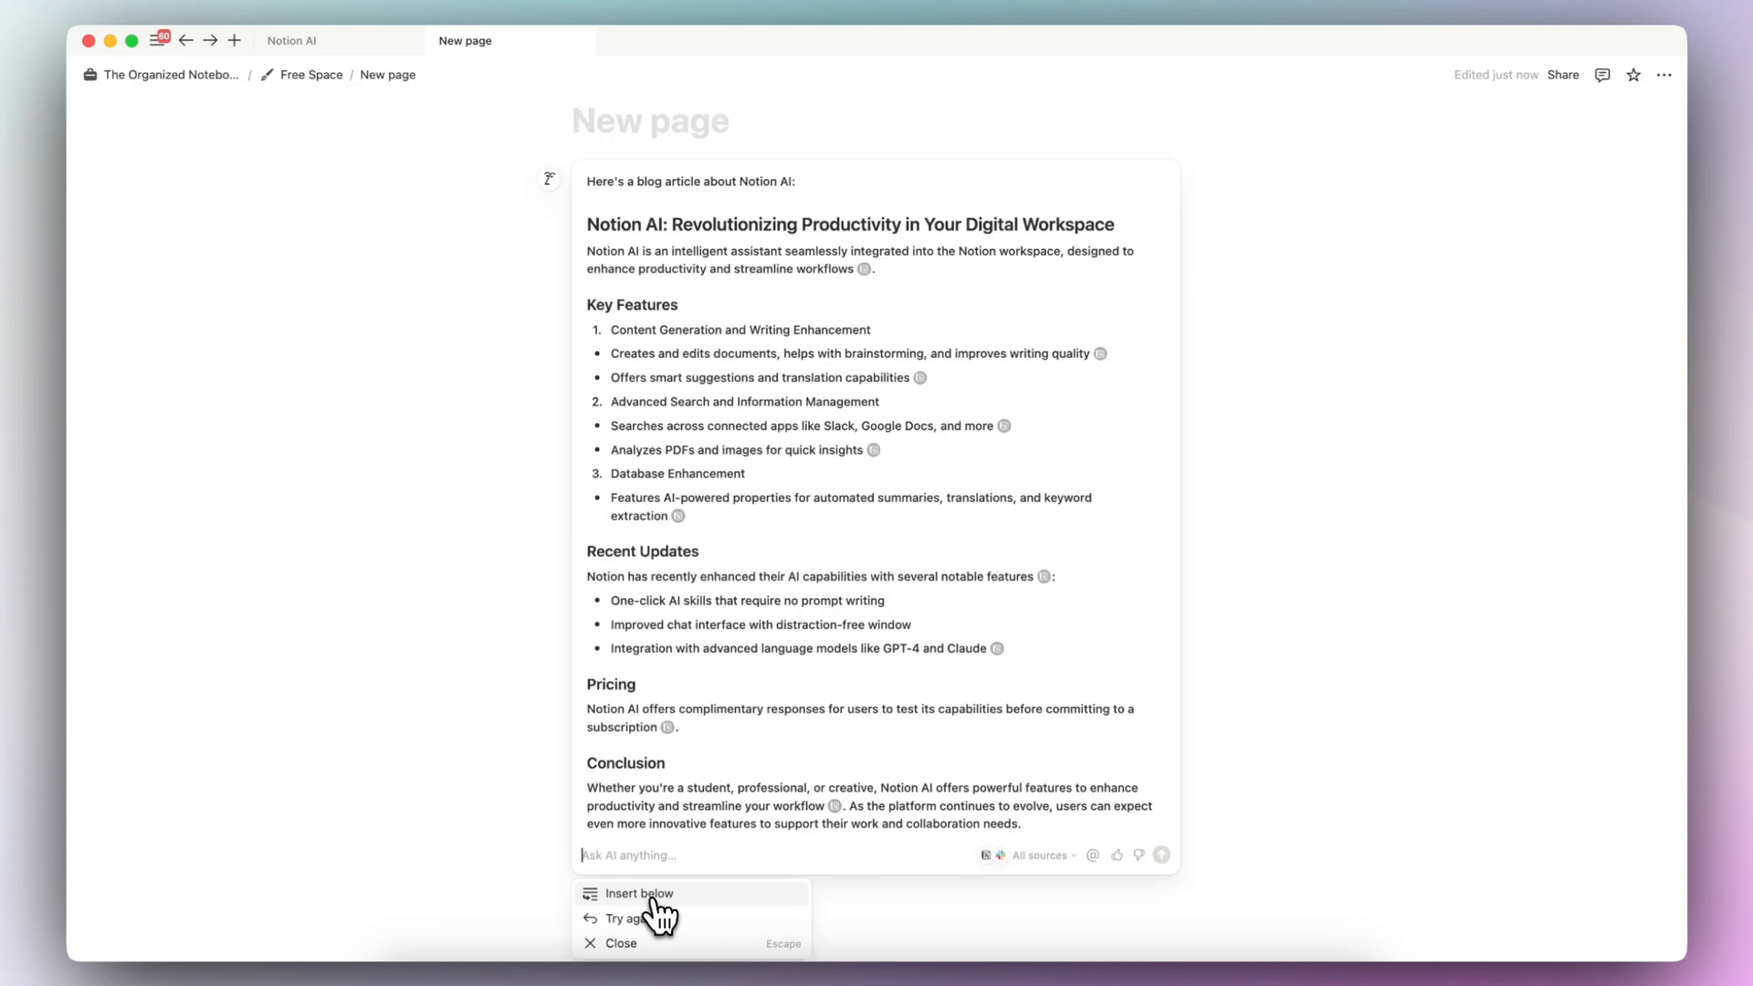
pyautogui.click(654, 904)
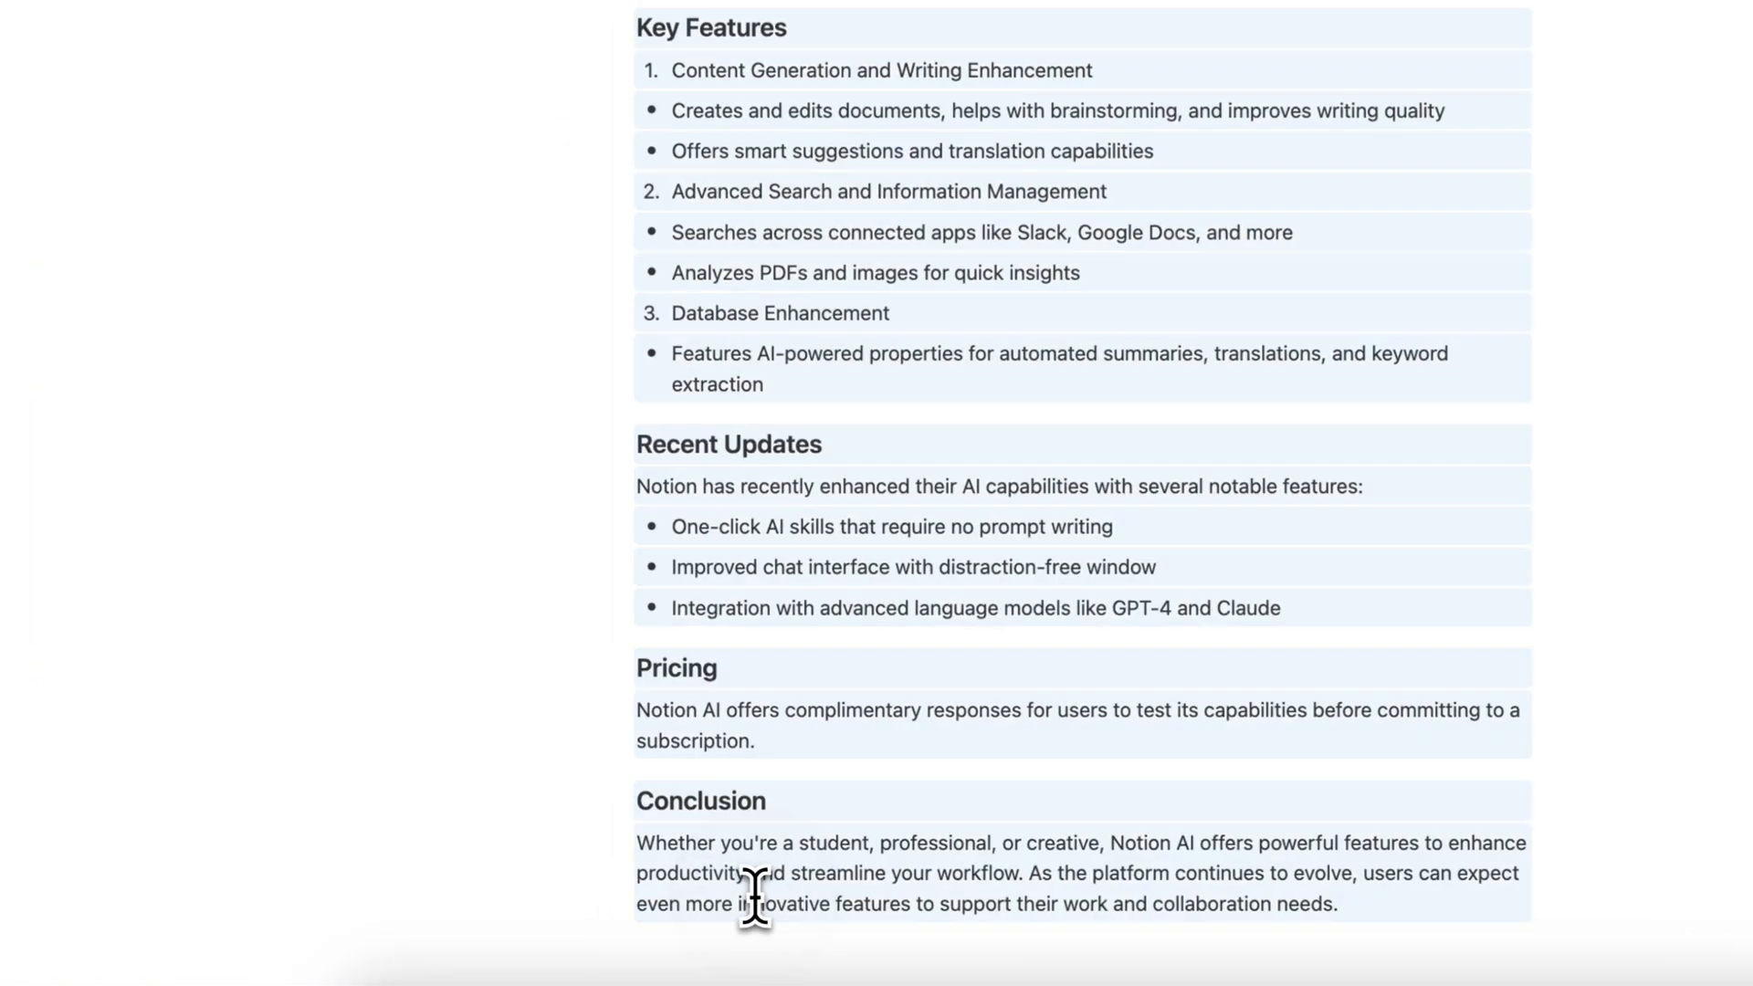
pyautogui.scroll(3, 835, 401)
pyautogui.click(829, 387)
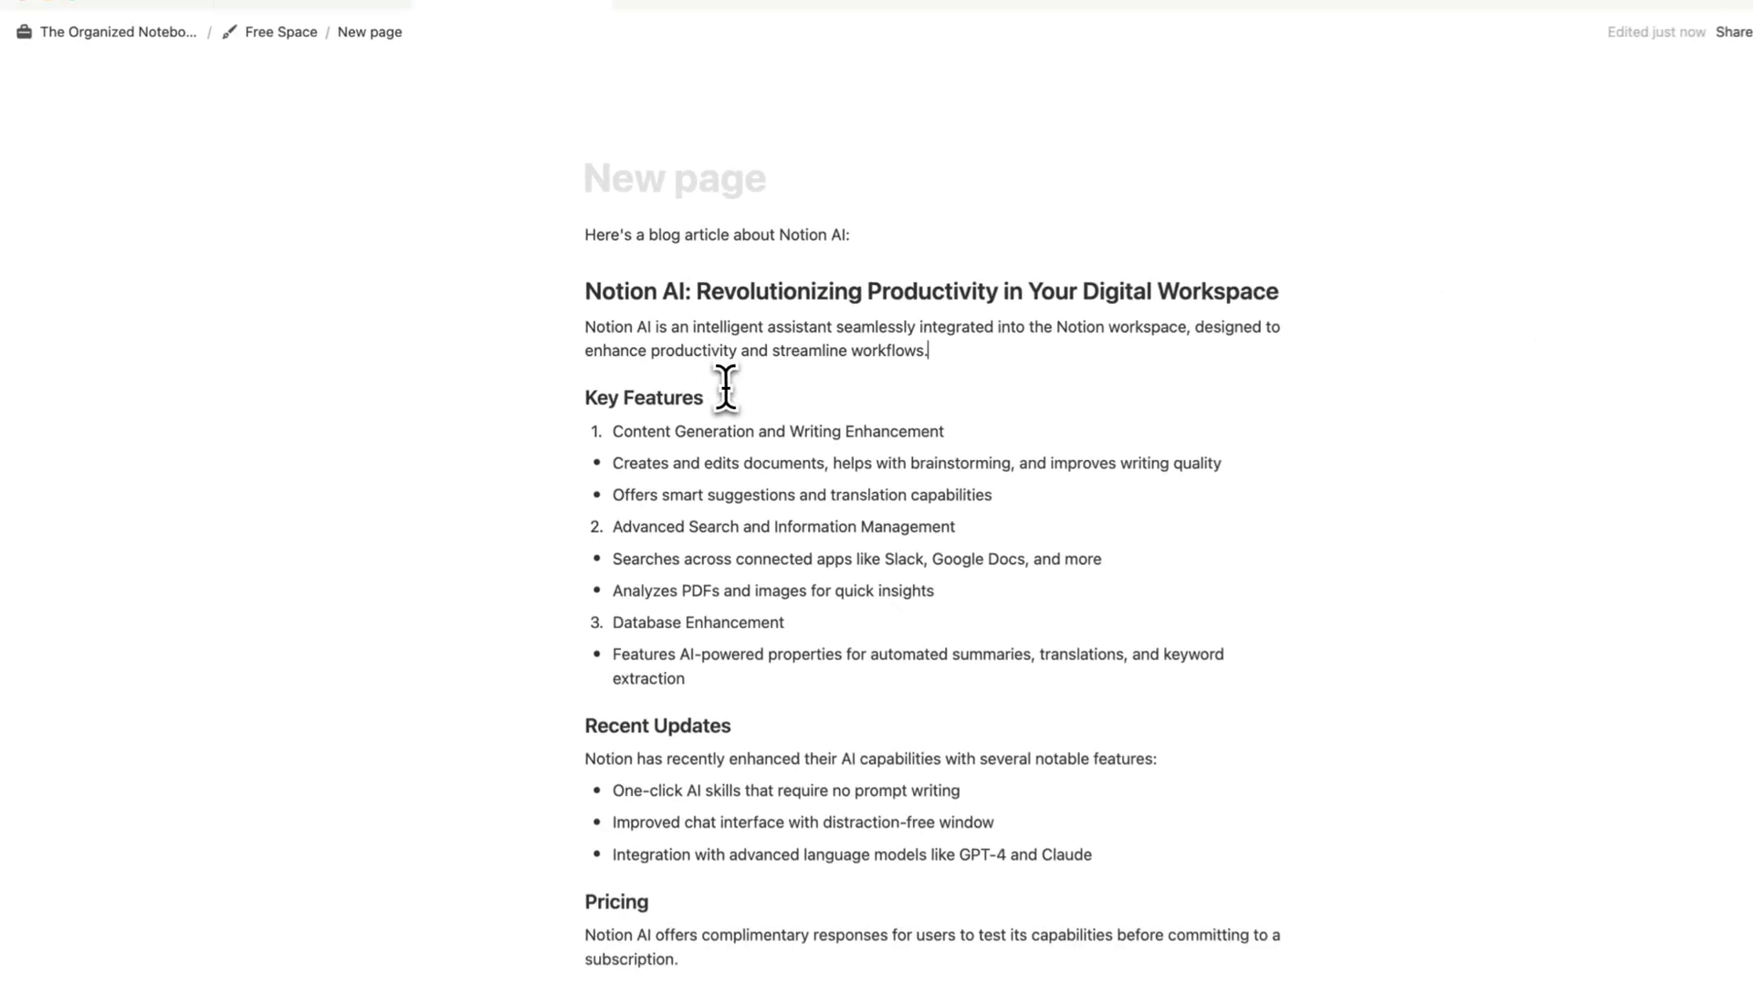
# - Select the article text and have AI revise it with the prompt "add a table to this"
pyautogui.scroll(-2, 726, 388)
pyautogui.moveTo(588, 137); pyautogui.dragTo(842, 985)
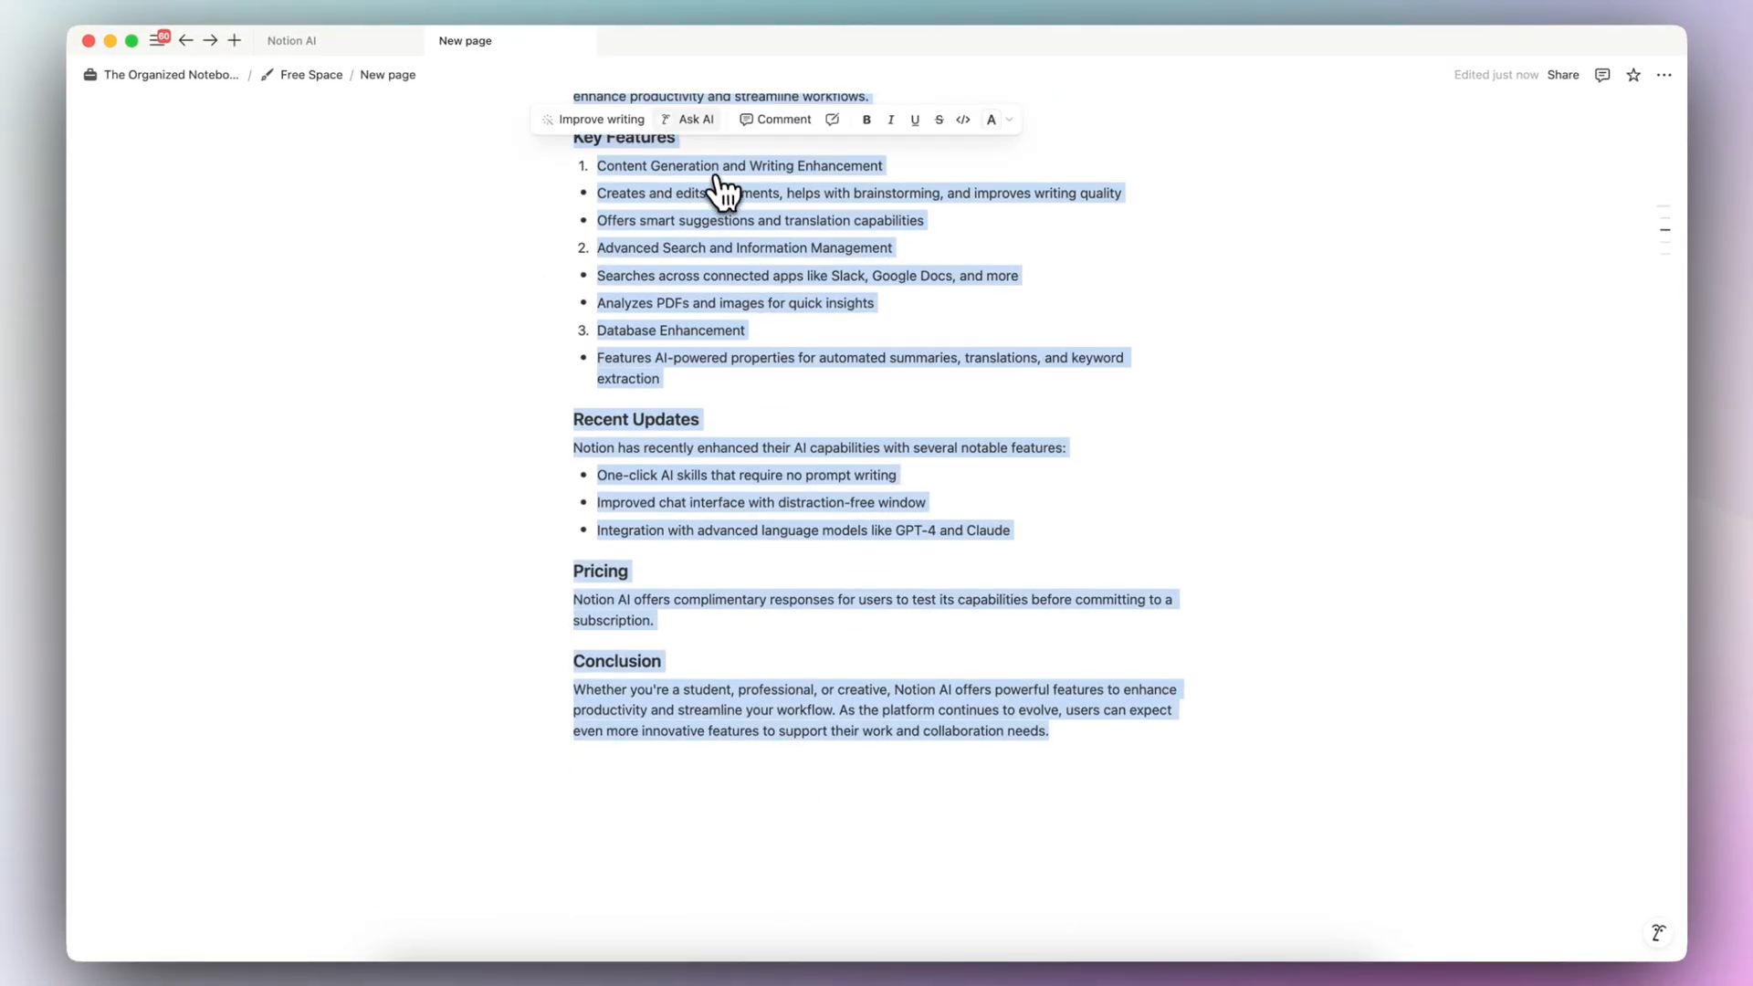
pyautogui.click(697, 121)
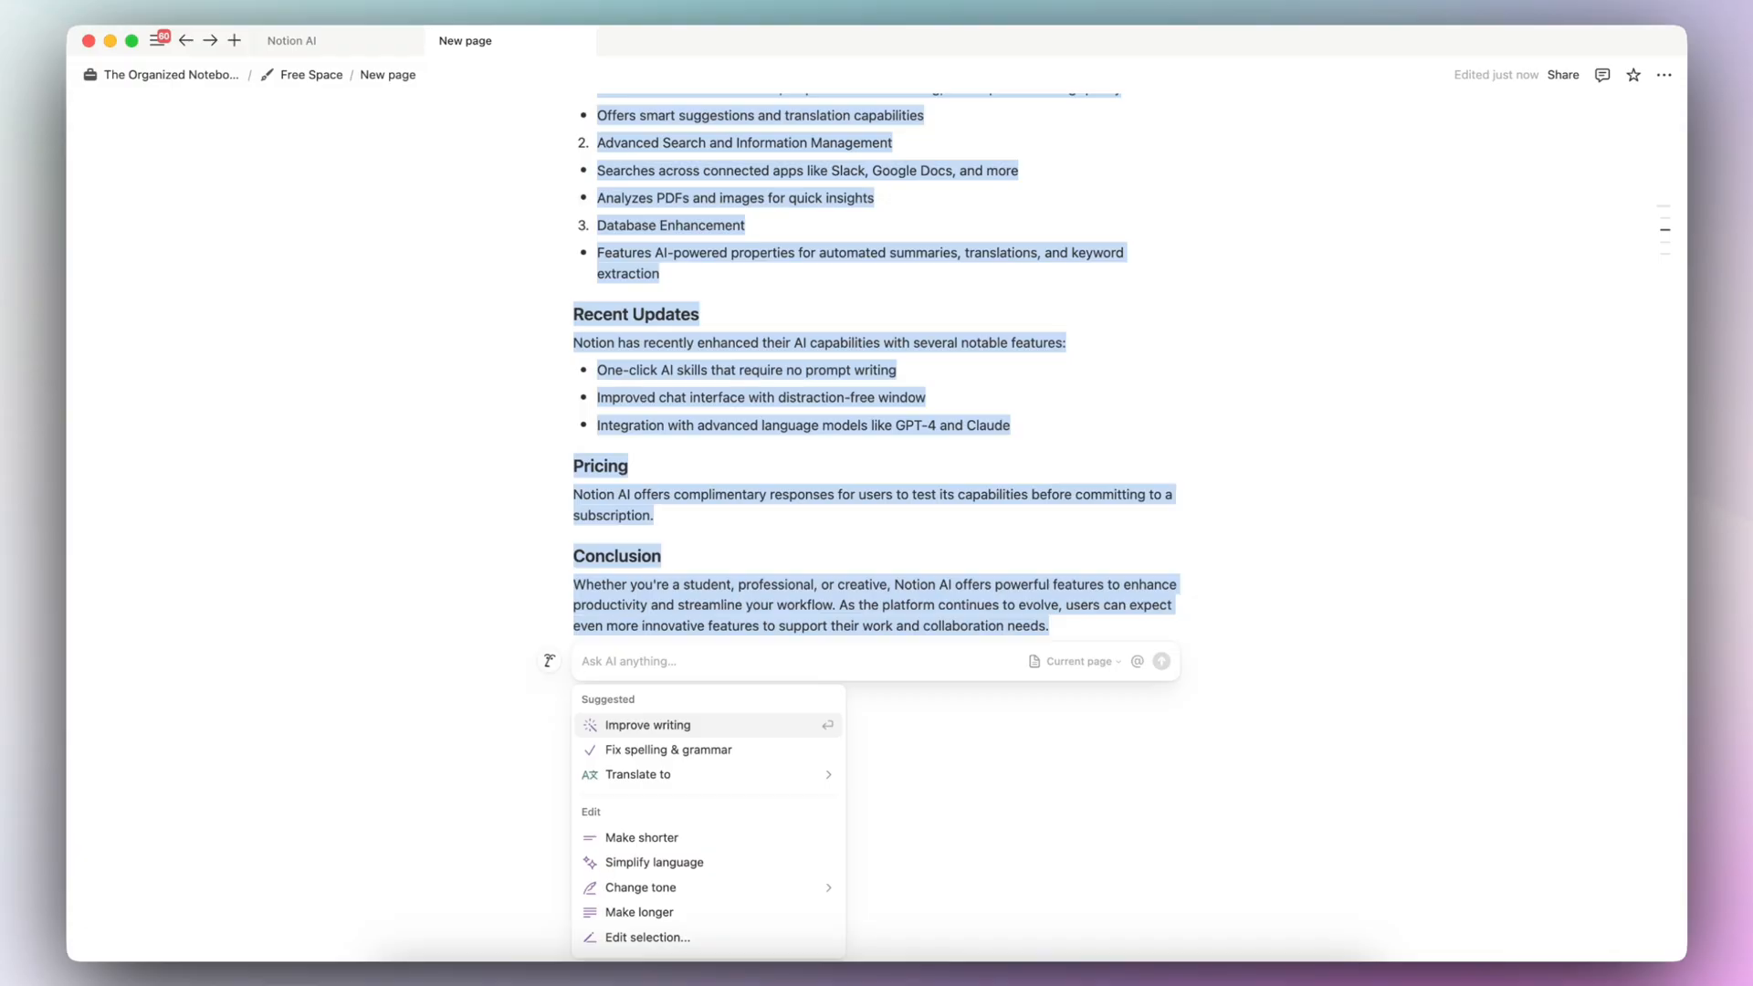
pyautogui.write('add a table to this')
pyautogui.press('Return')
pyautogui.scroll(5, 891, 478)
pyautogui.scroll(-2, 897, 485)
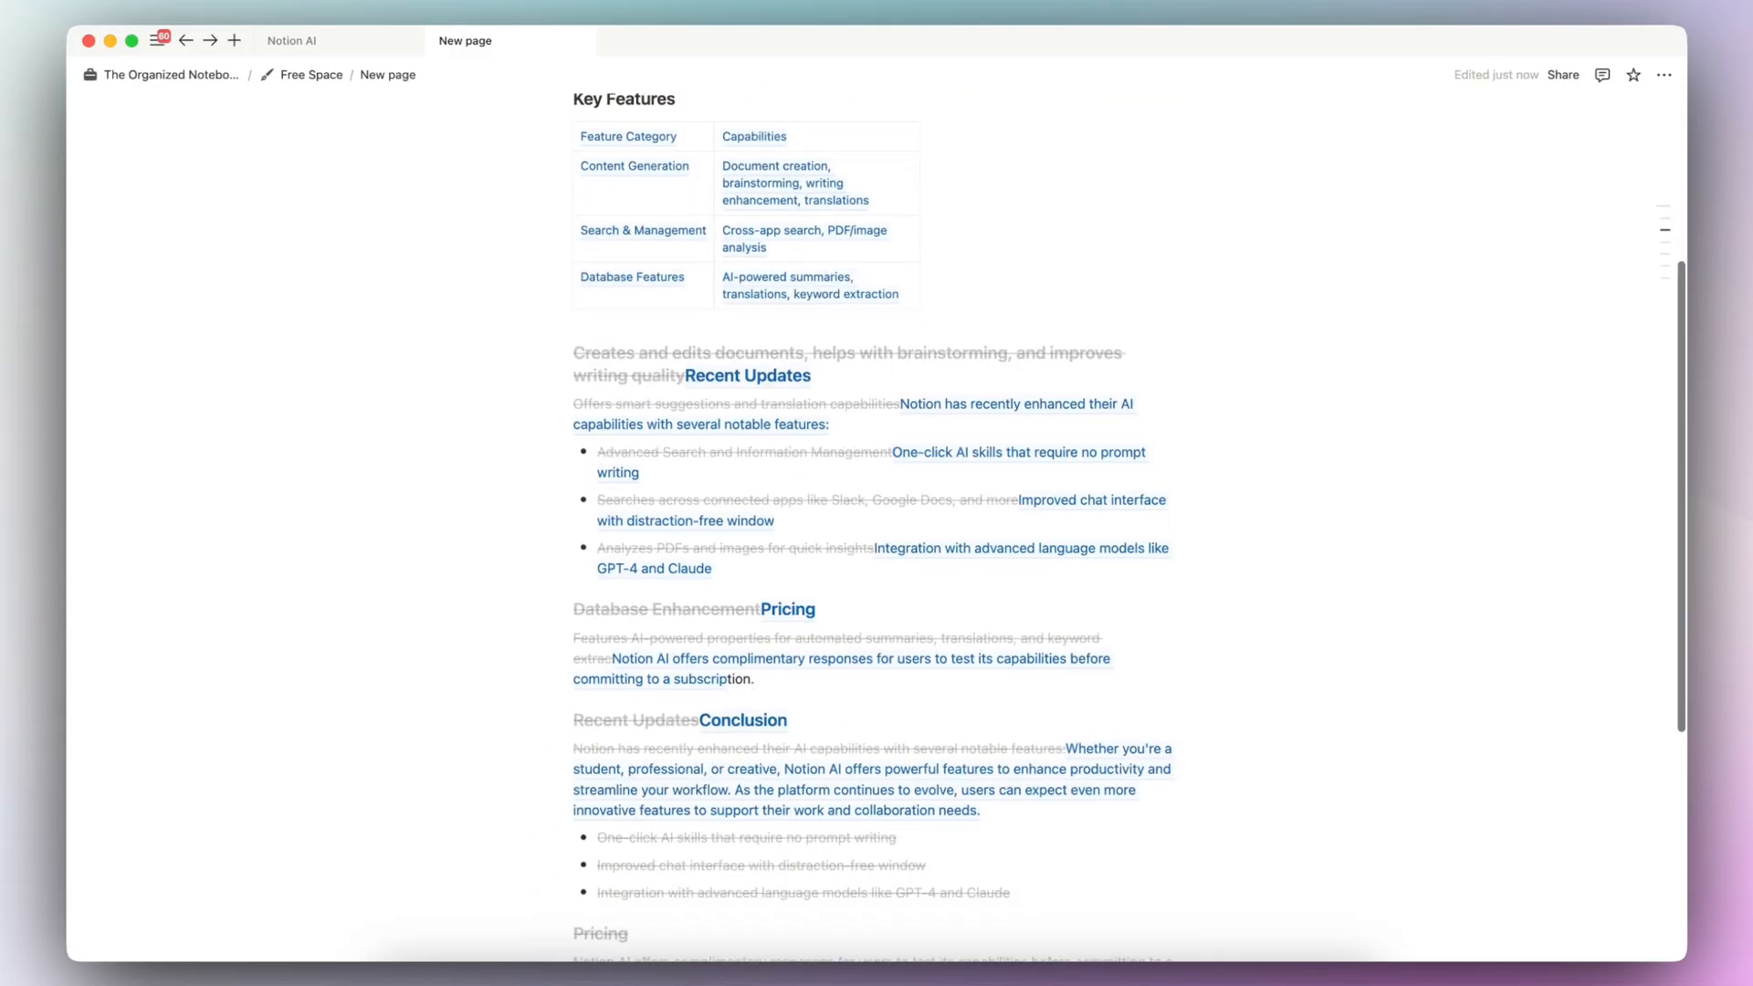
pyautogui.click(689, 832)
pyautogui.scroll(3, 693, 809)
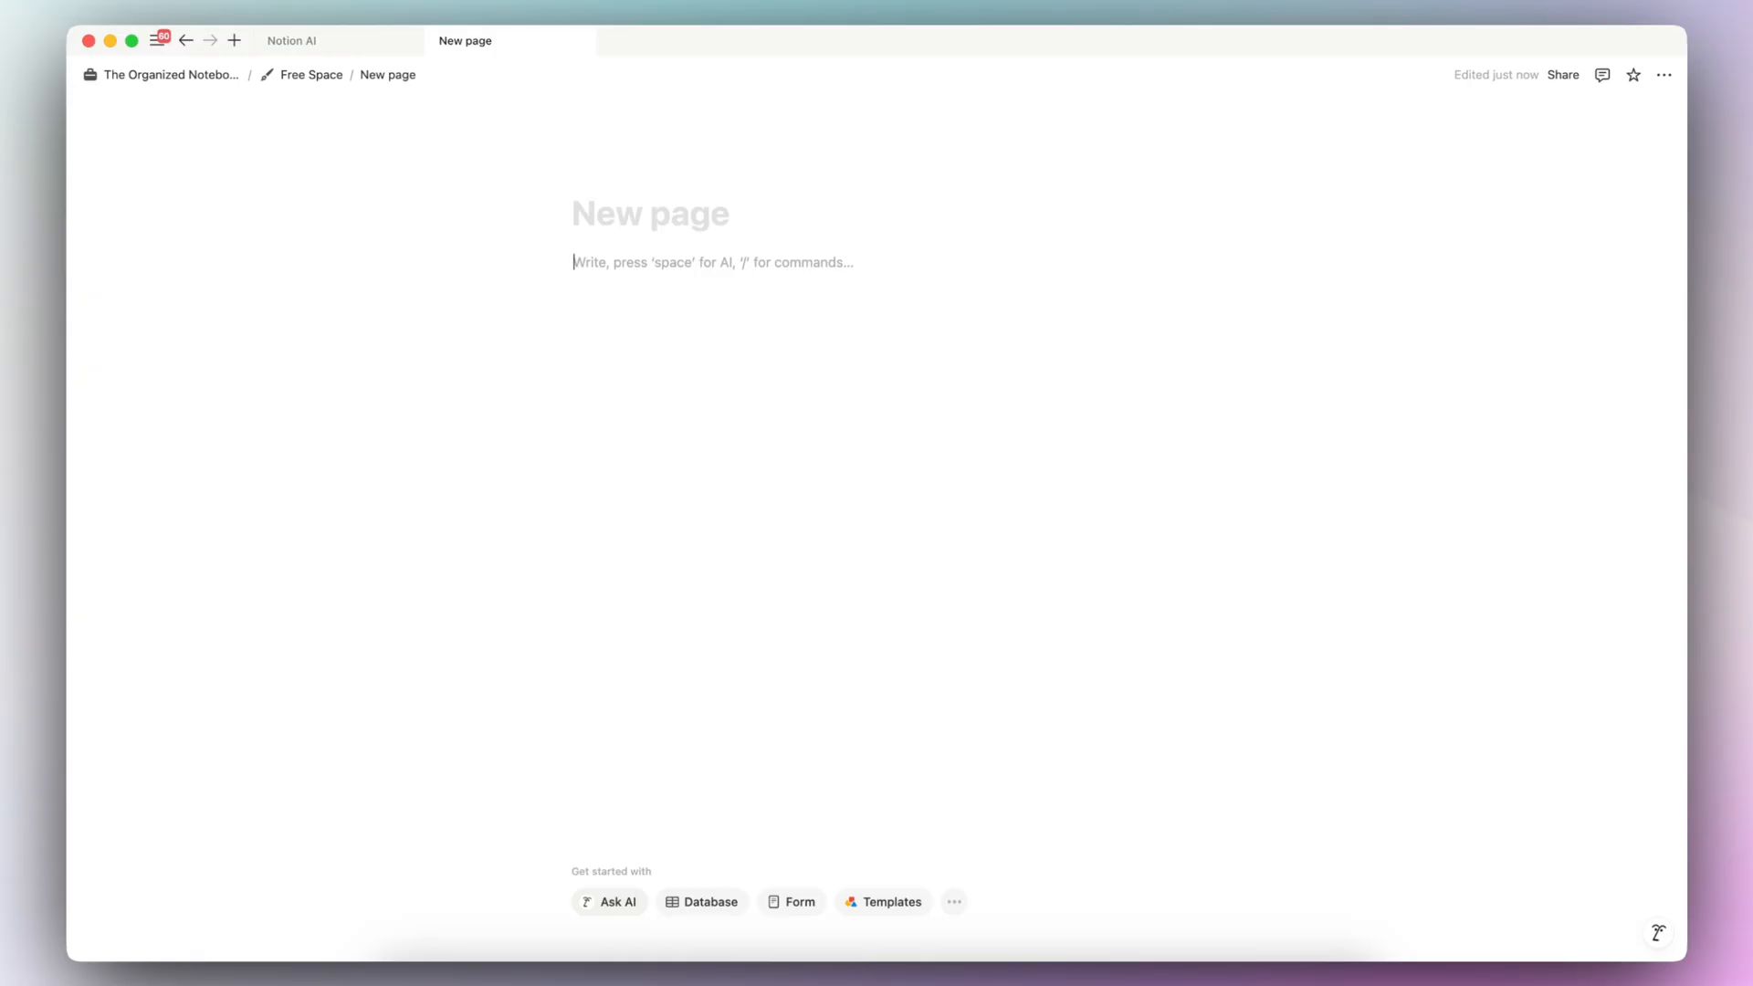
# - Insert an inline database on the blank page as a new empty database
pyautogui.write('/data')
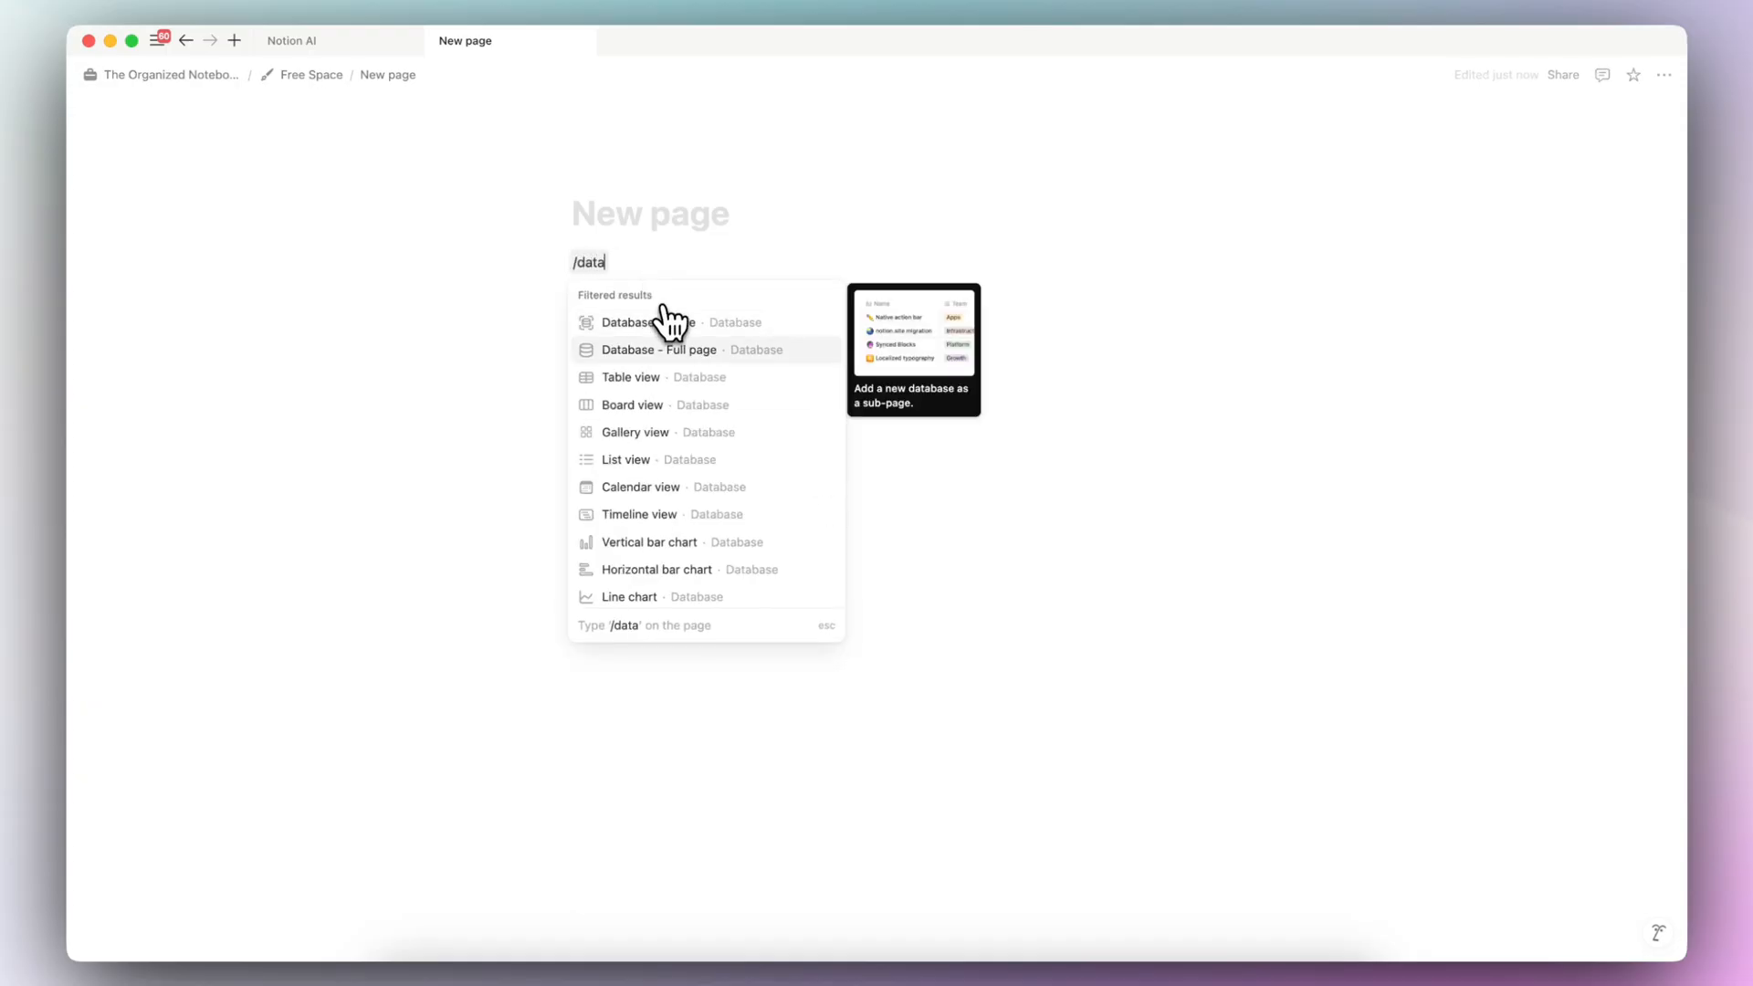
pyautogui.click(701, 330)
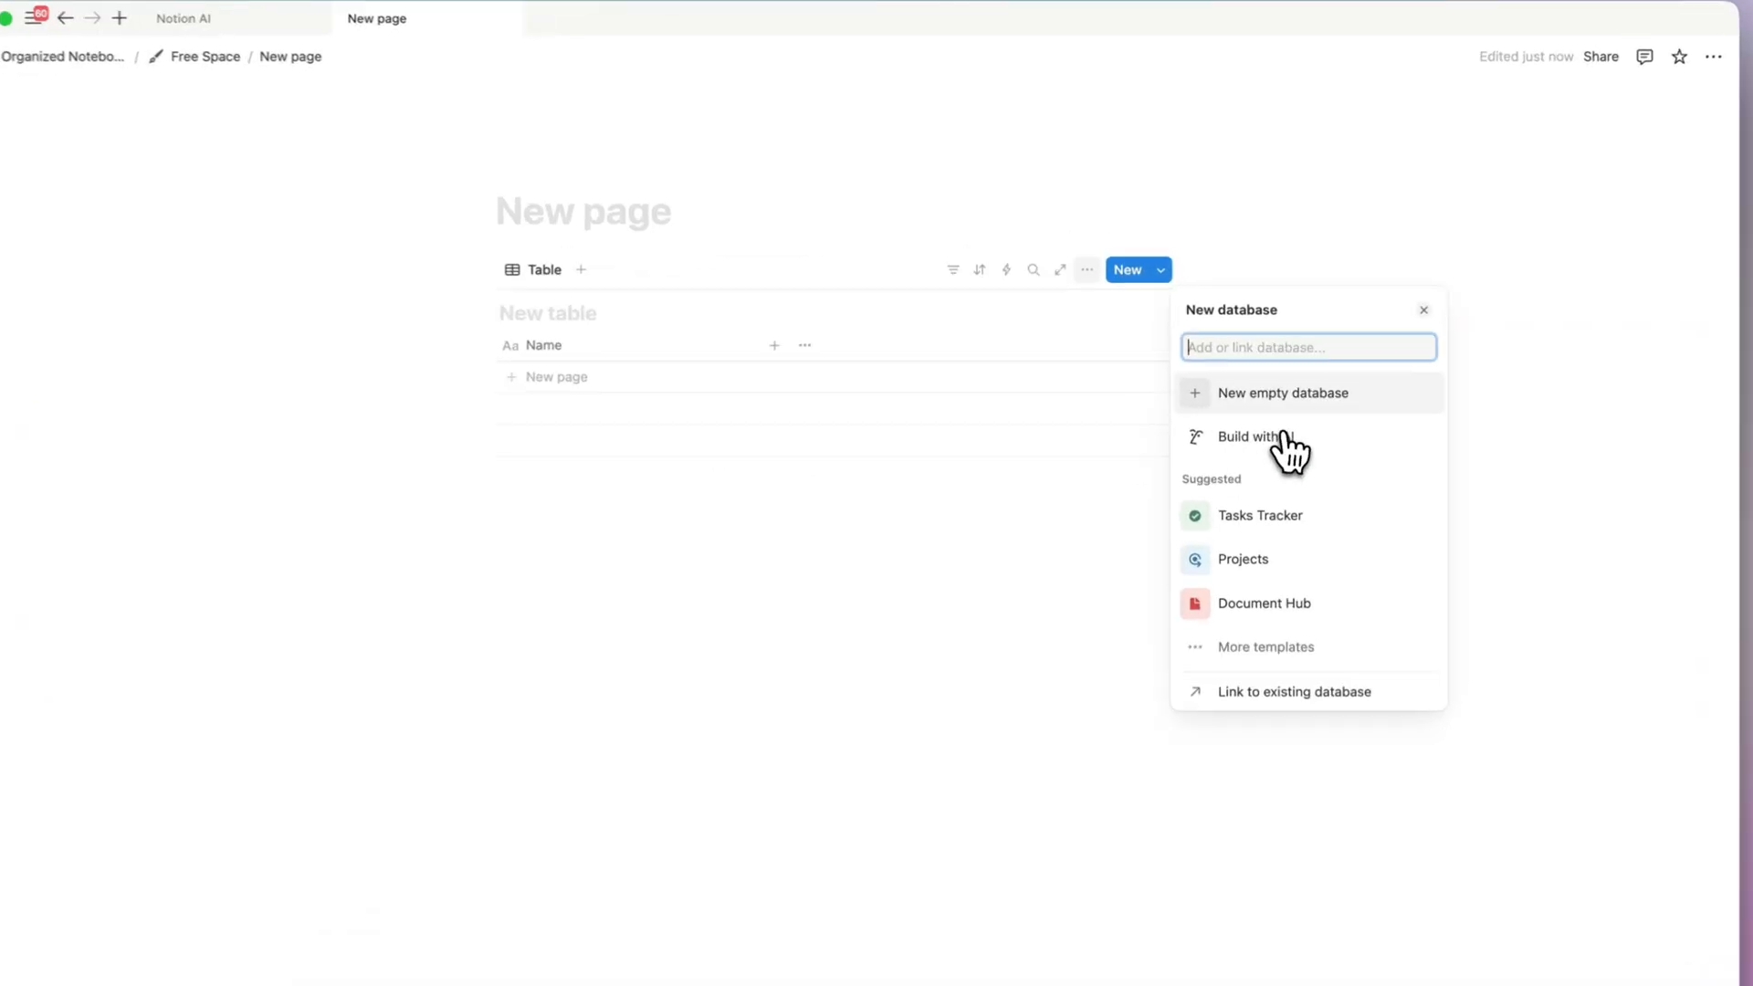
pyautogui.click(1332, 372)
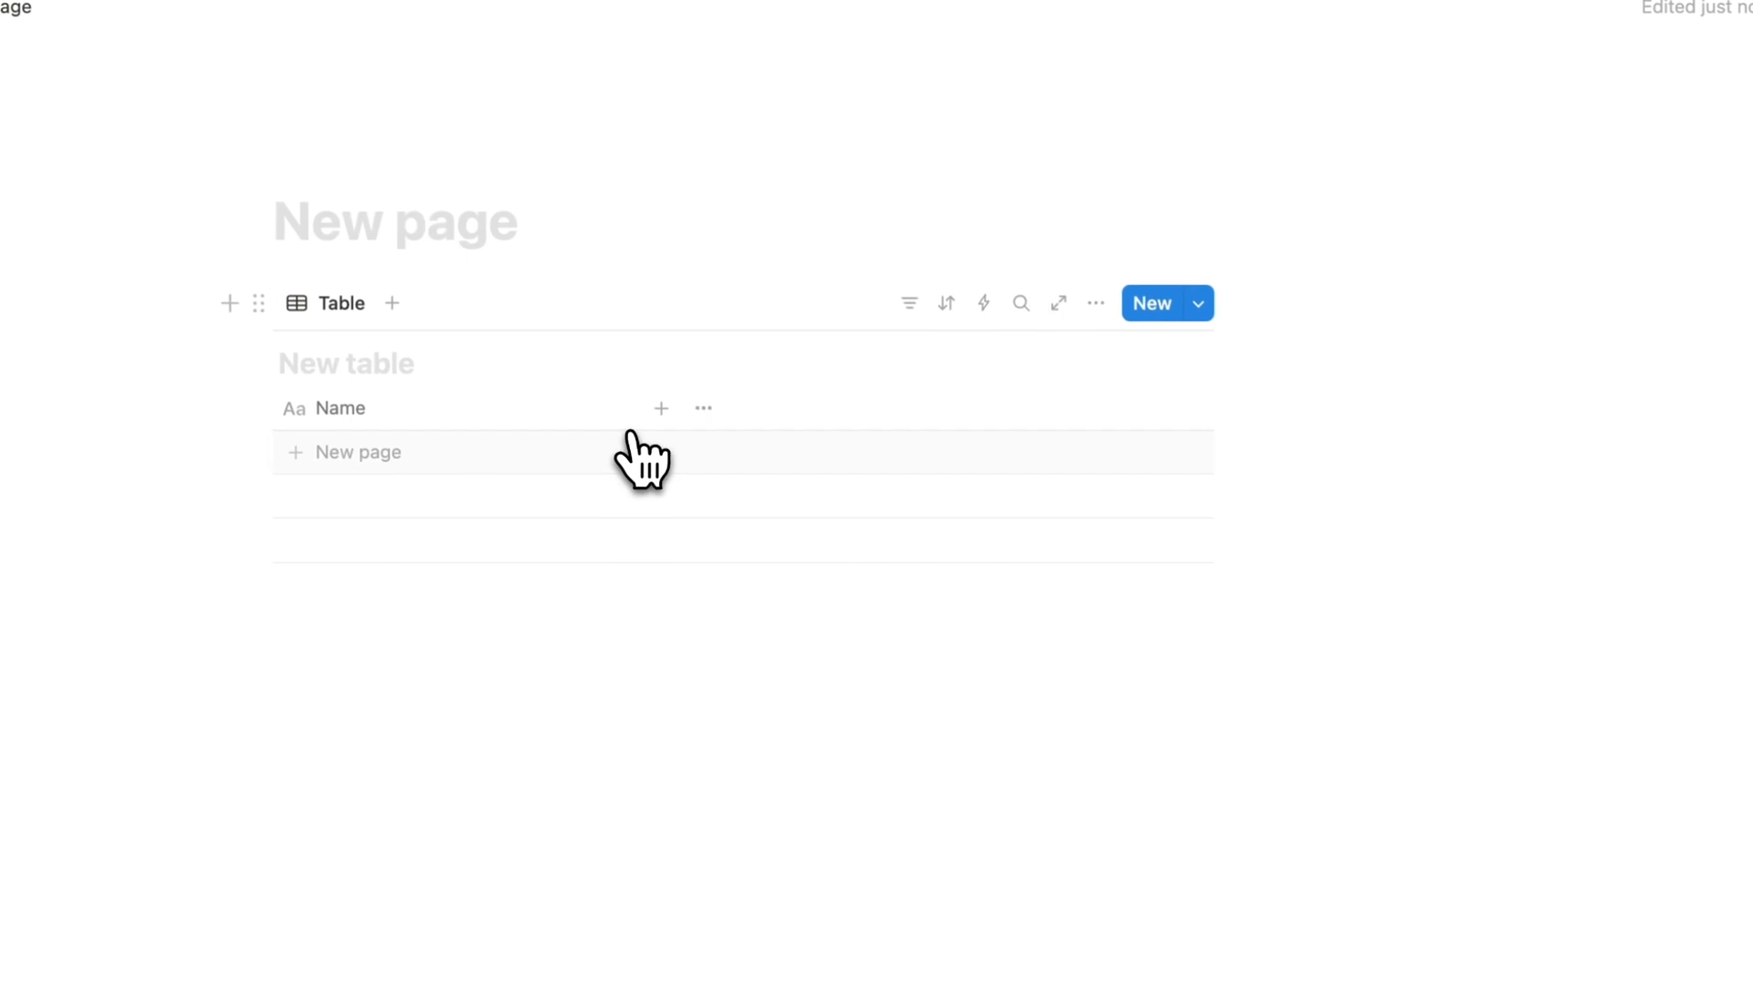
# - Add an AI summary property to the new table
pyautogui.click(666, 420)
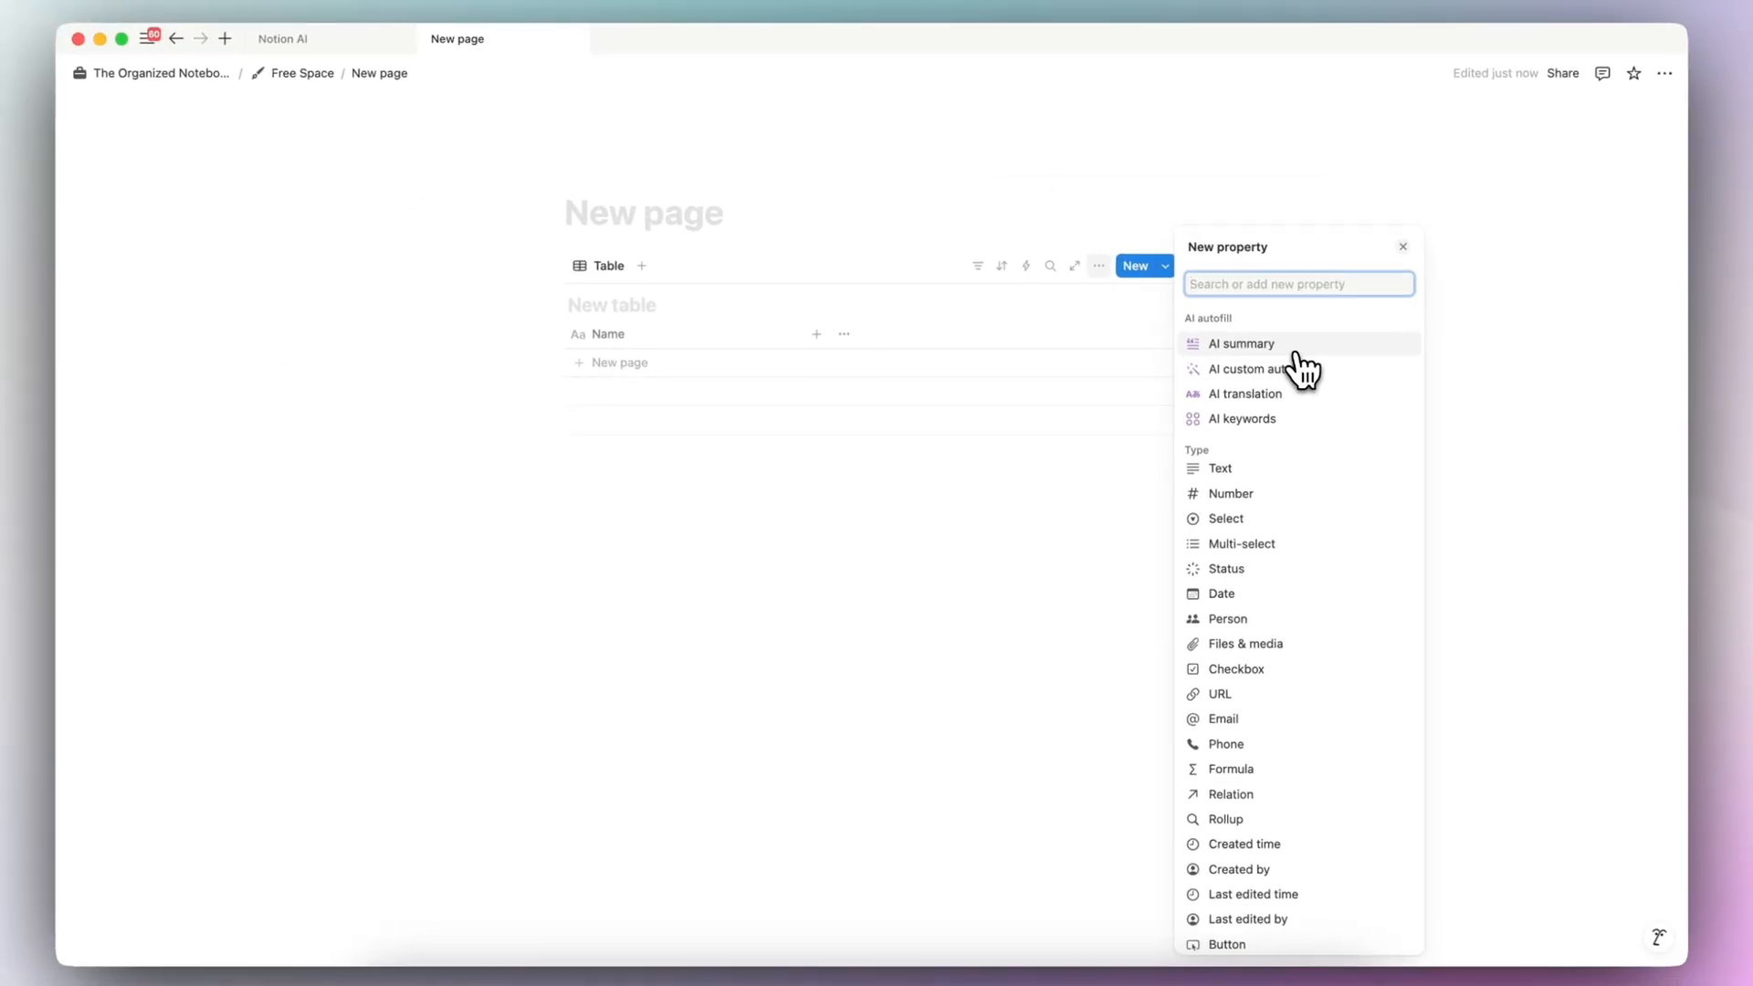
pyautogui.click(1293, 347)
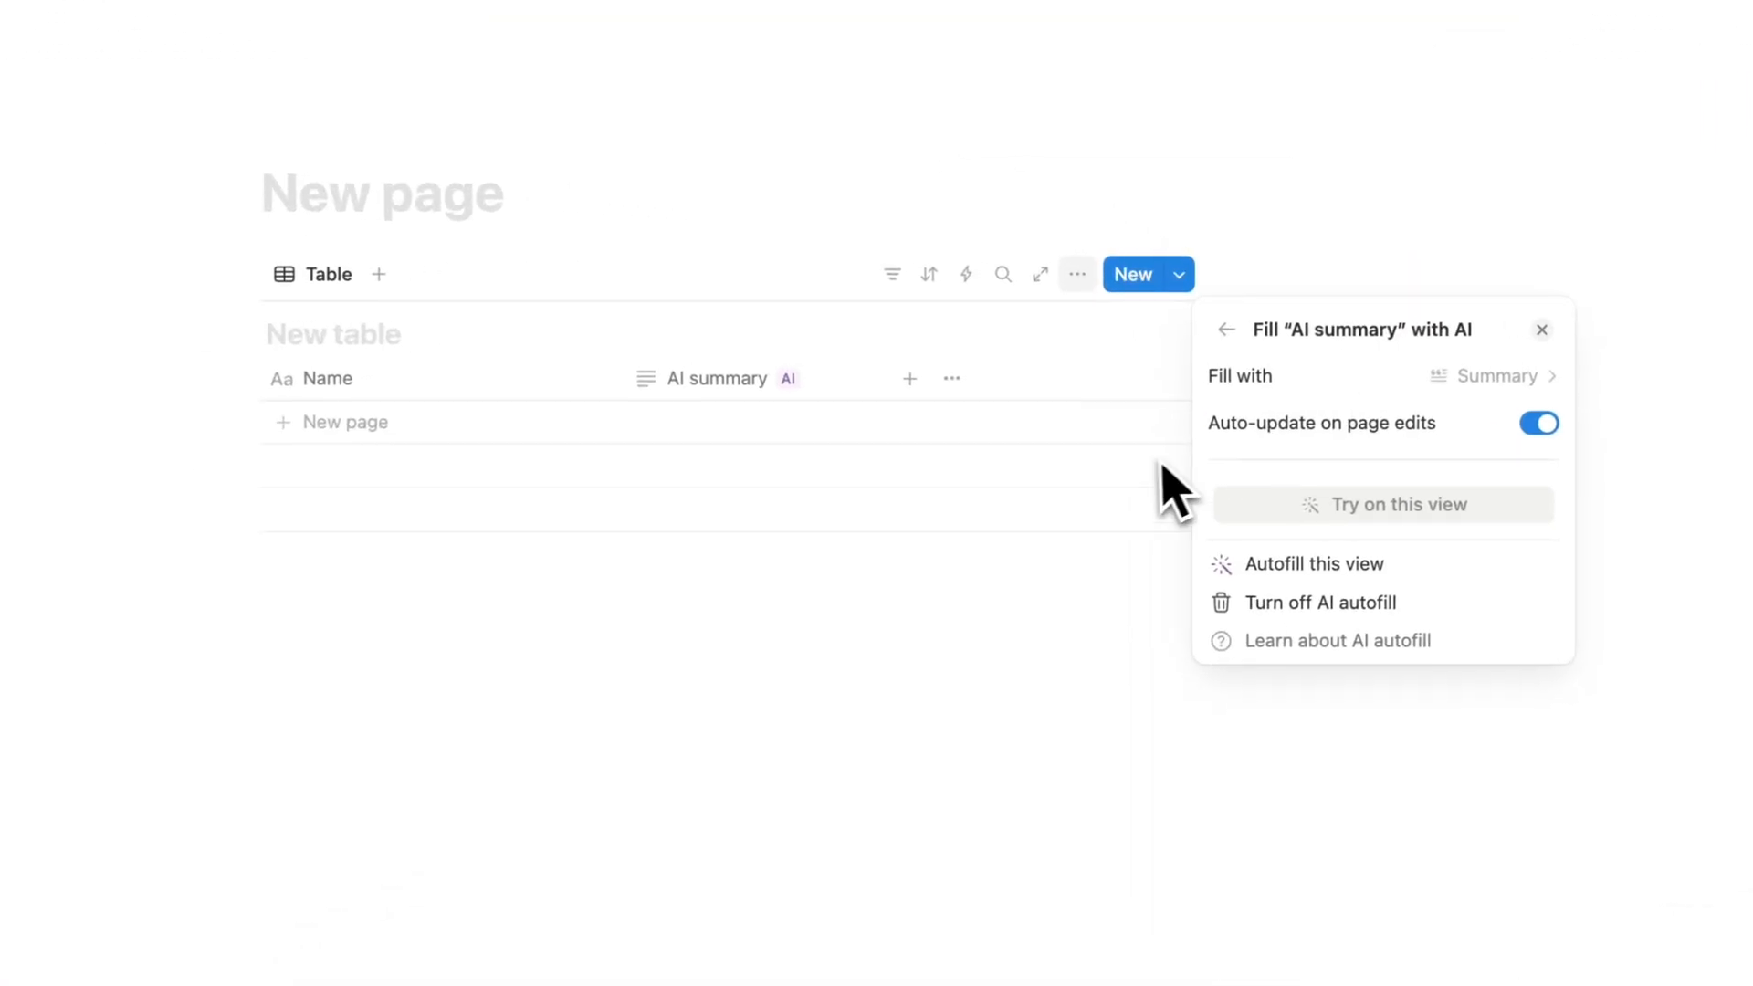
pyautogui.click(1049, 429)
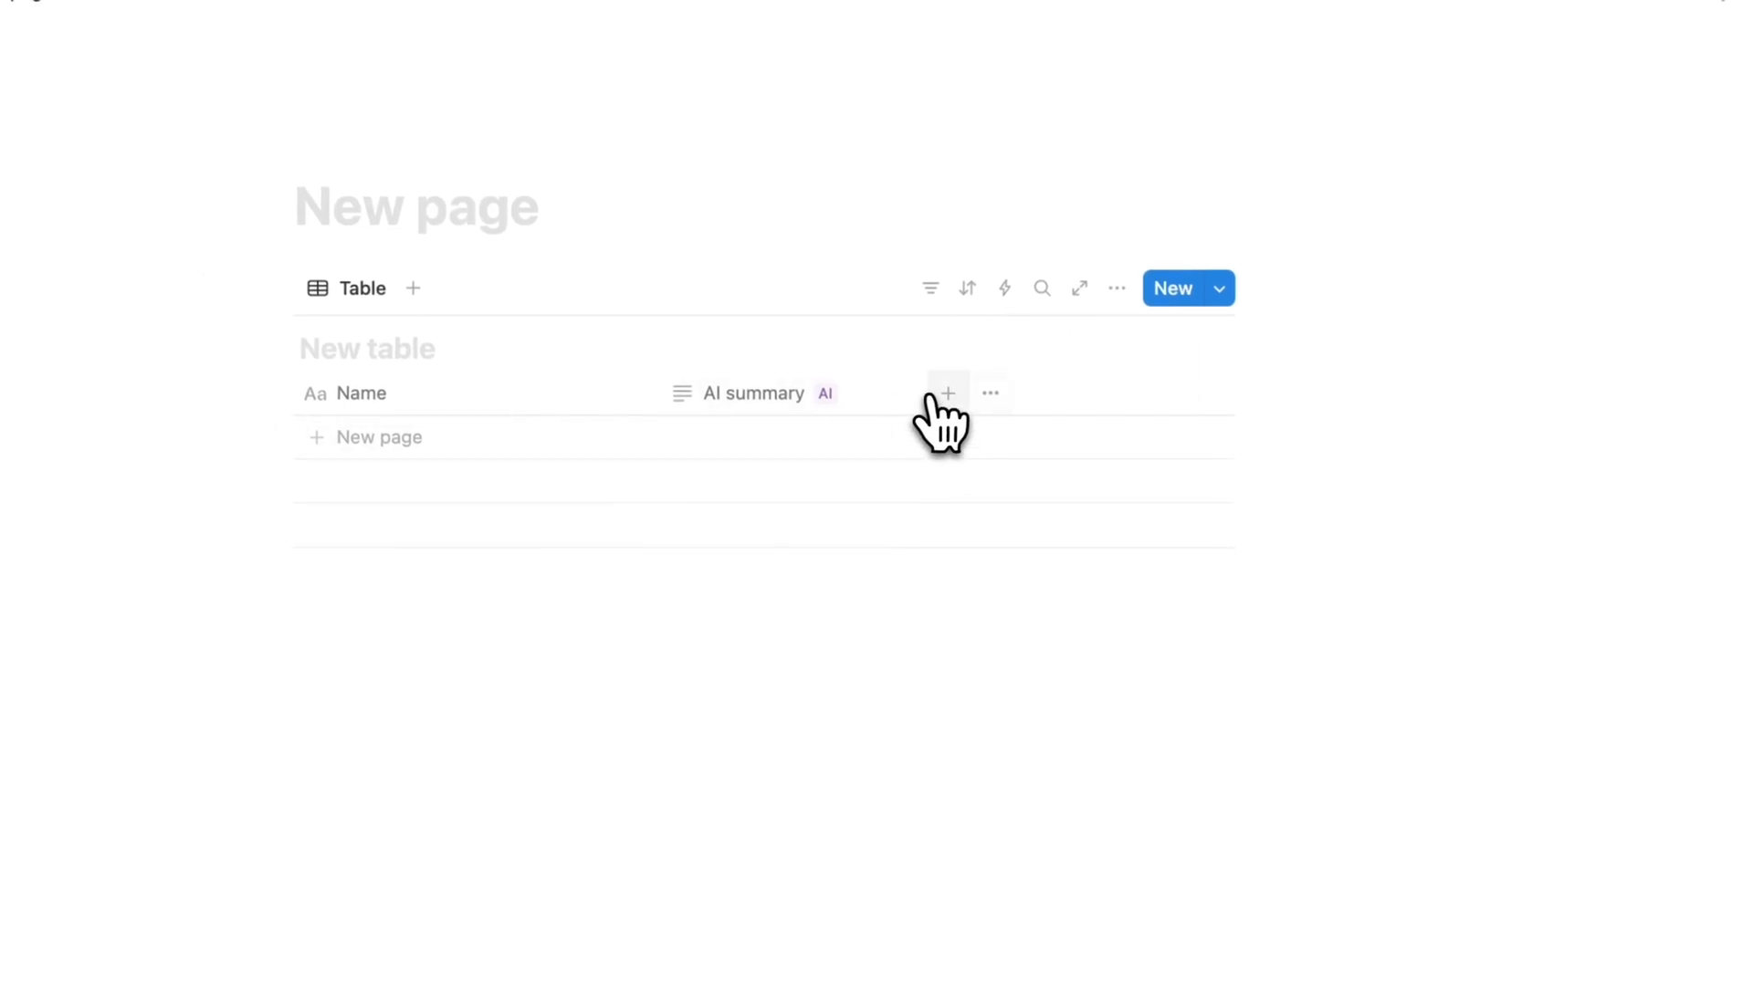
# - Add an AI custom autofill property to the table with the generation prompt "Key points in bullets"
pyautogui.click(935, 396)
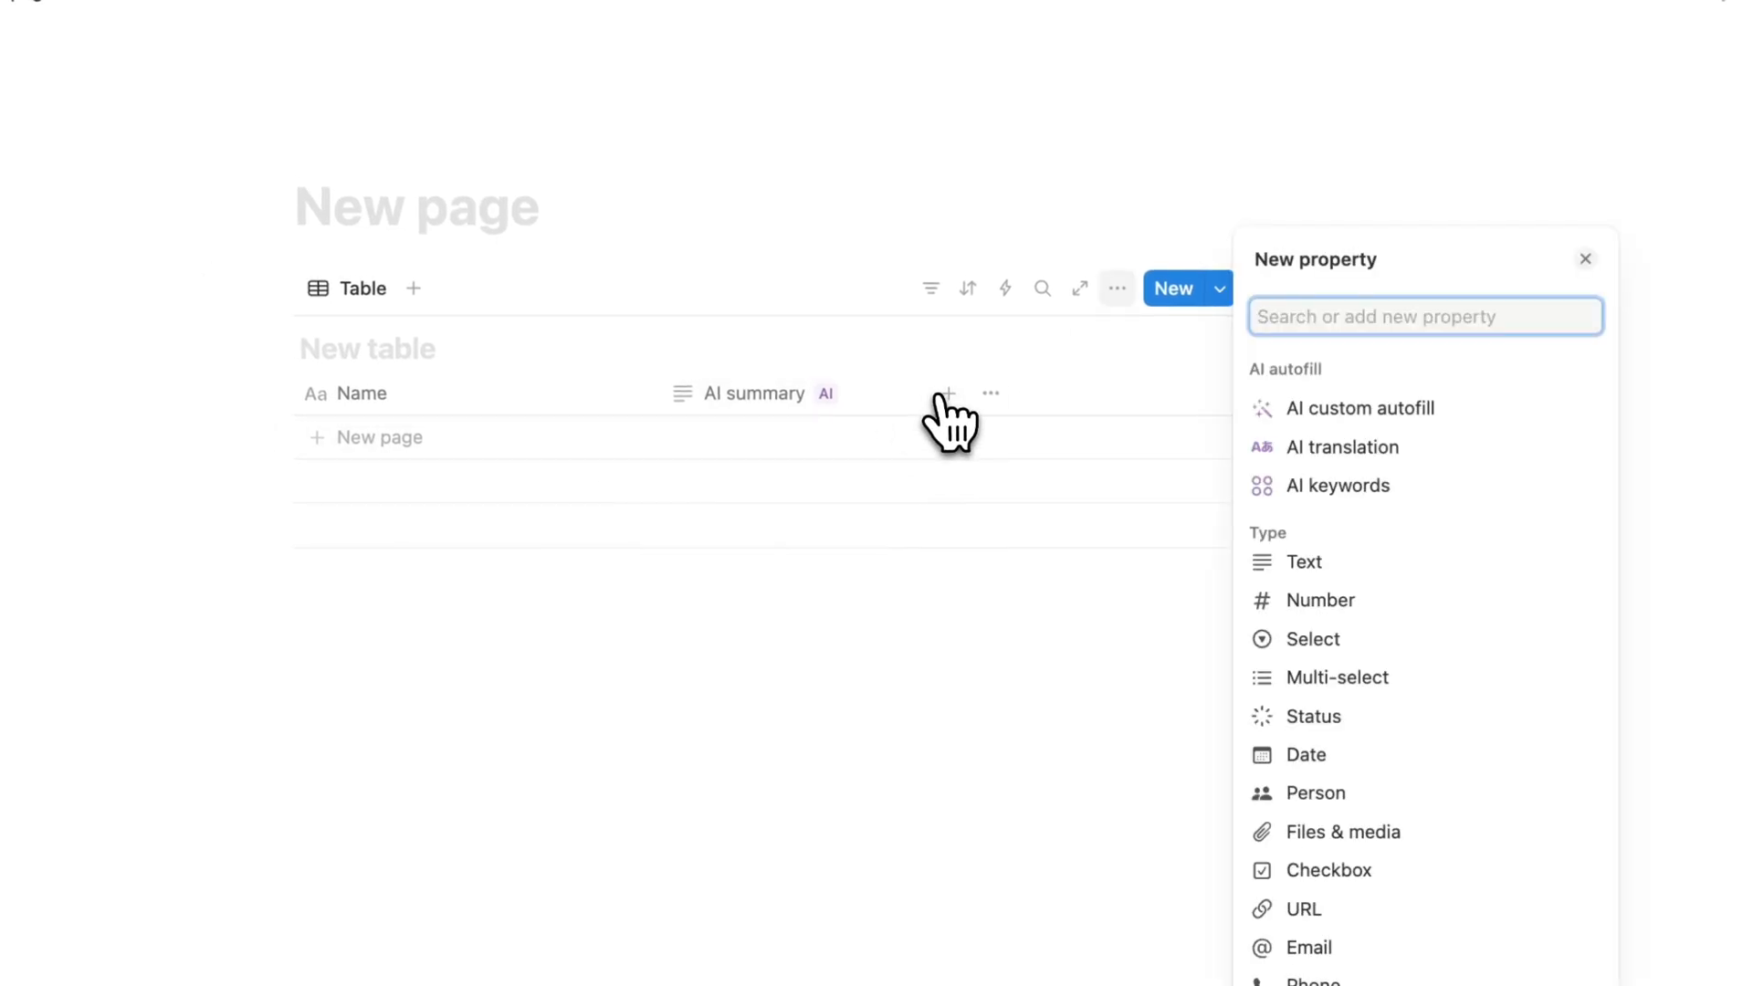
pyautogui.click(1401, 419)
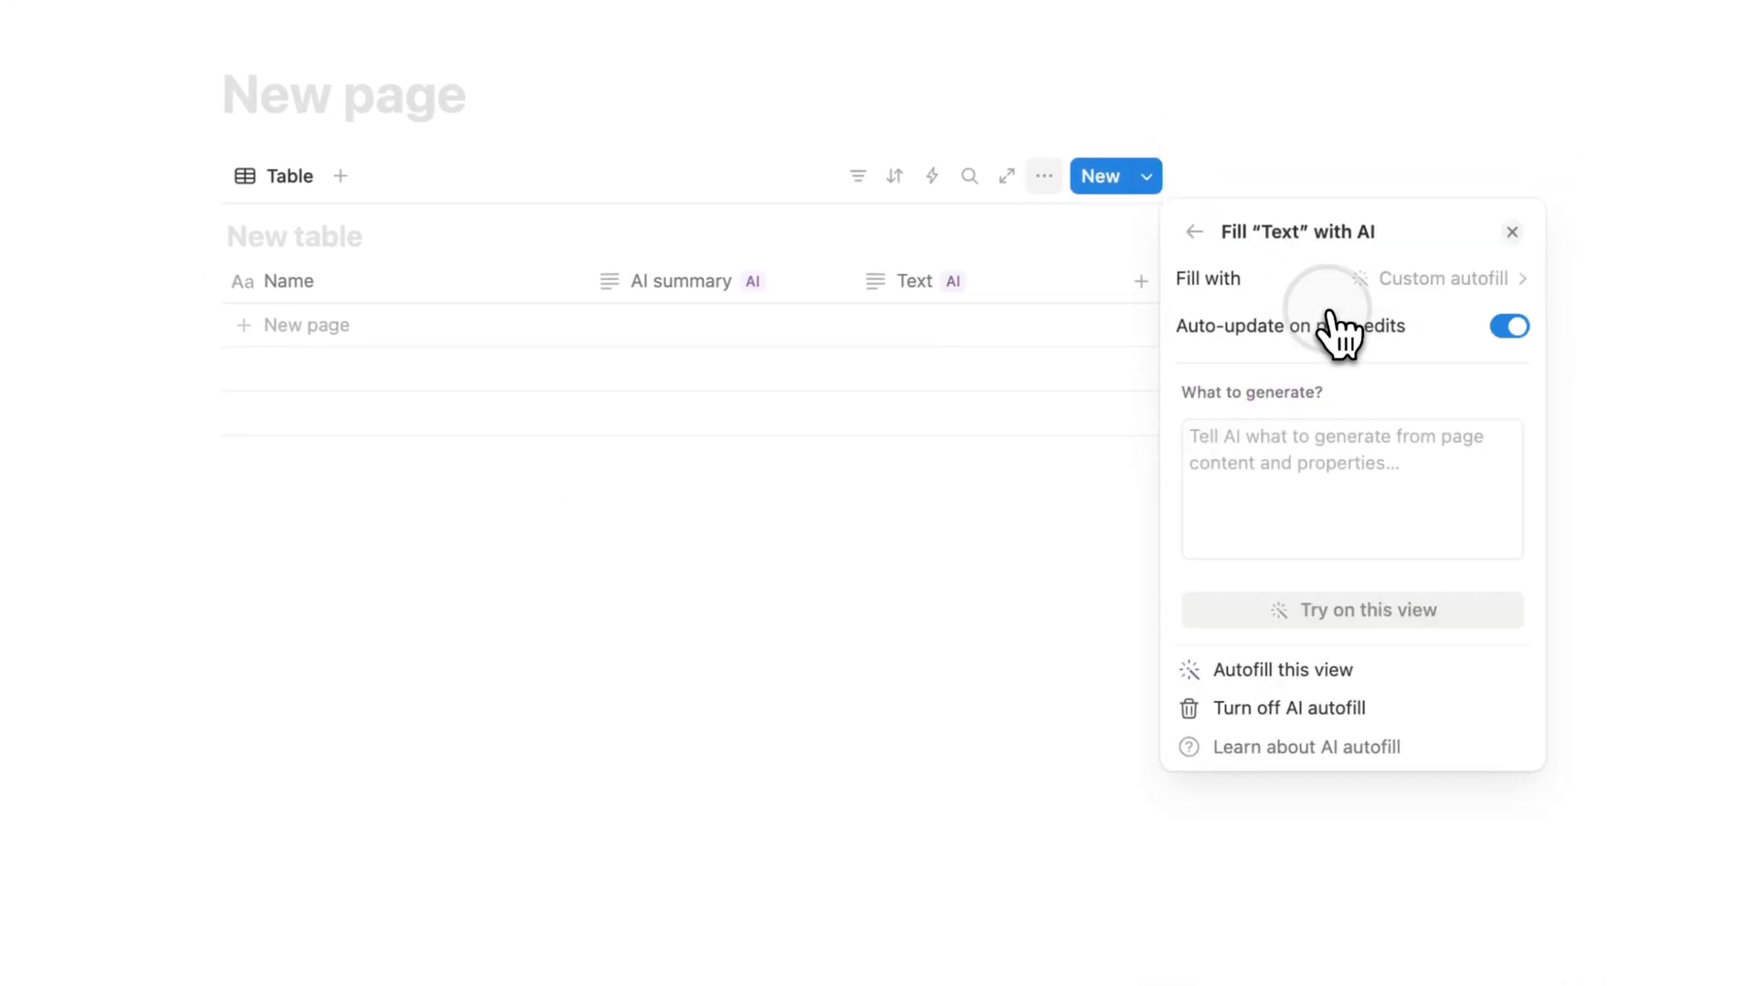
pyautogui.click(1285, 454)
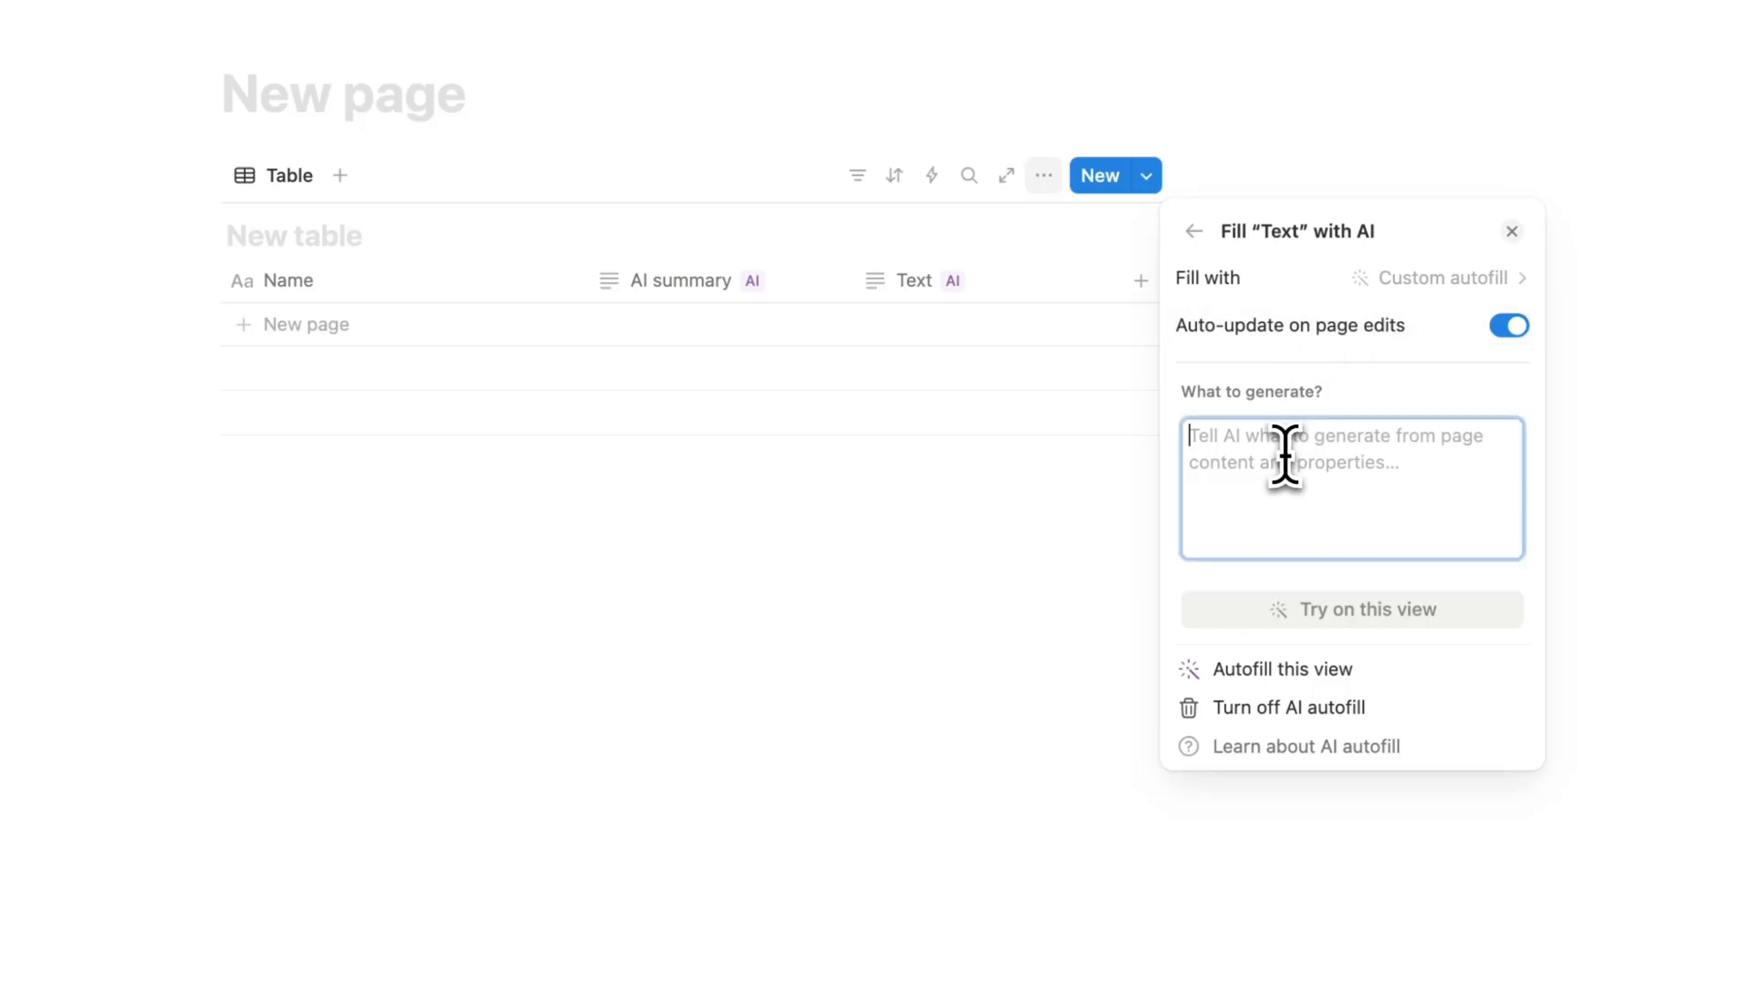
pyautogui.write('Key points in bullets')
pyautogui.click(1380, 674)
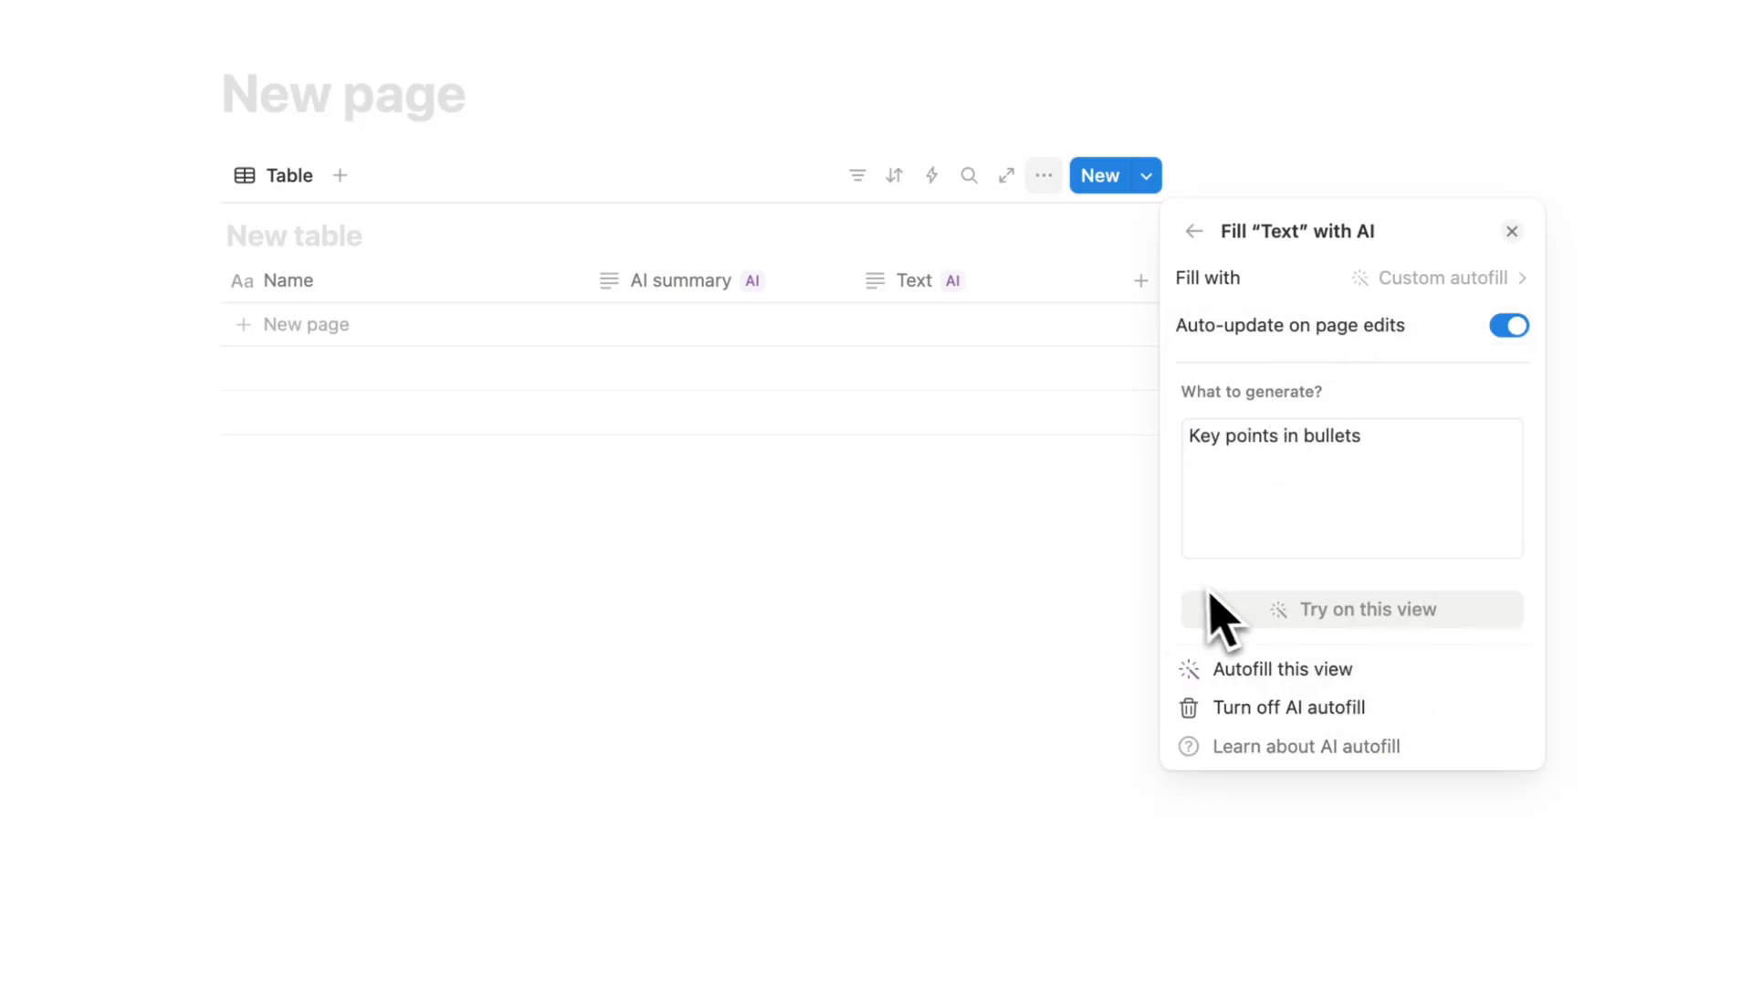
# - Add an AI translation property to the table and set it to translate to Korean
pyautogui.click(1140, 280)
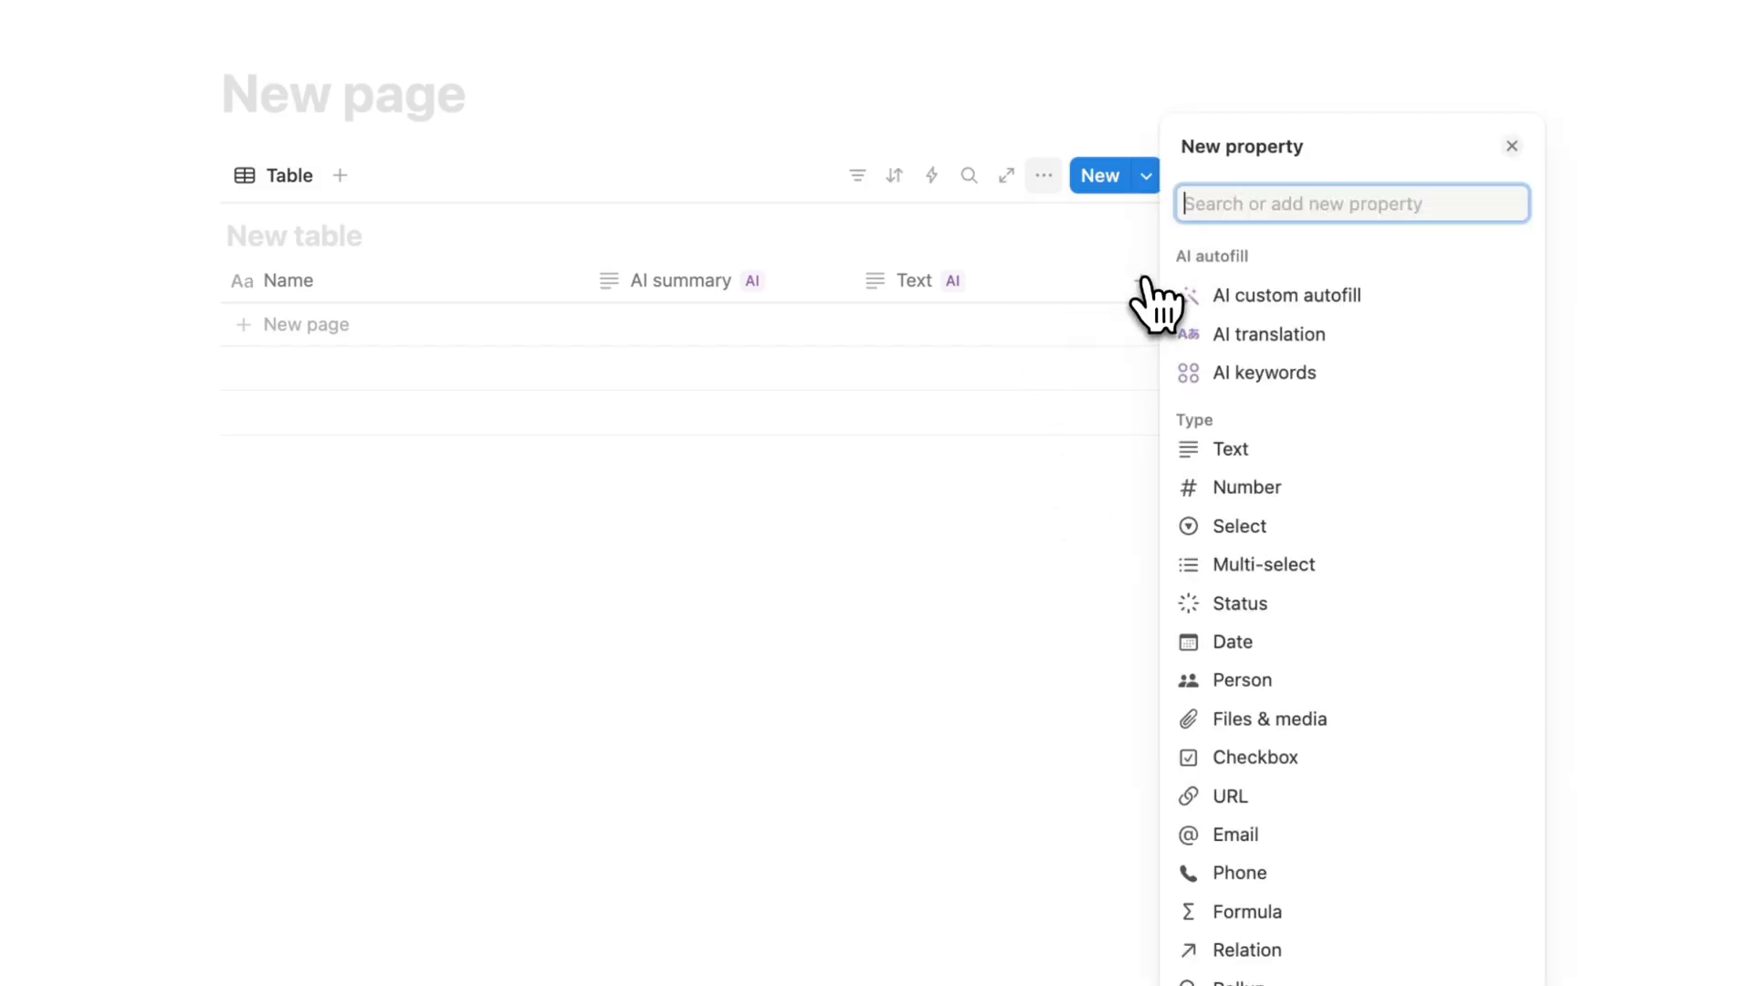
pyautogui.click(1303, 334)
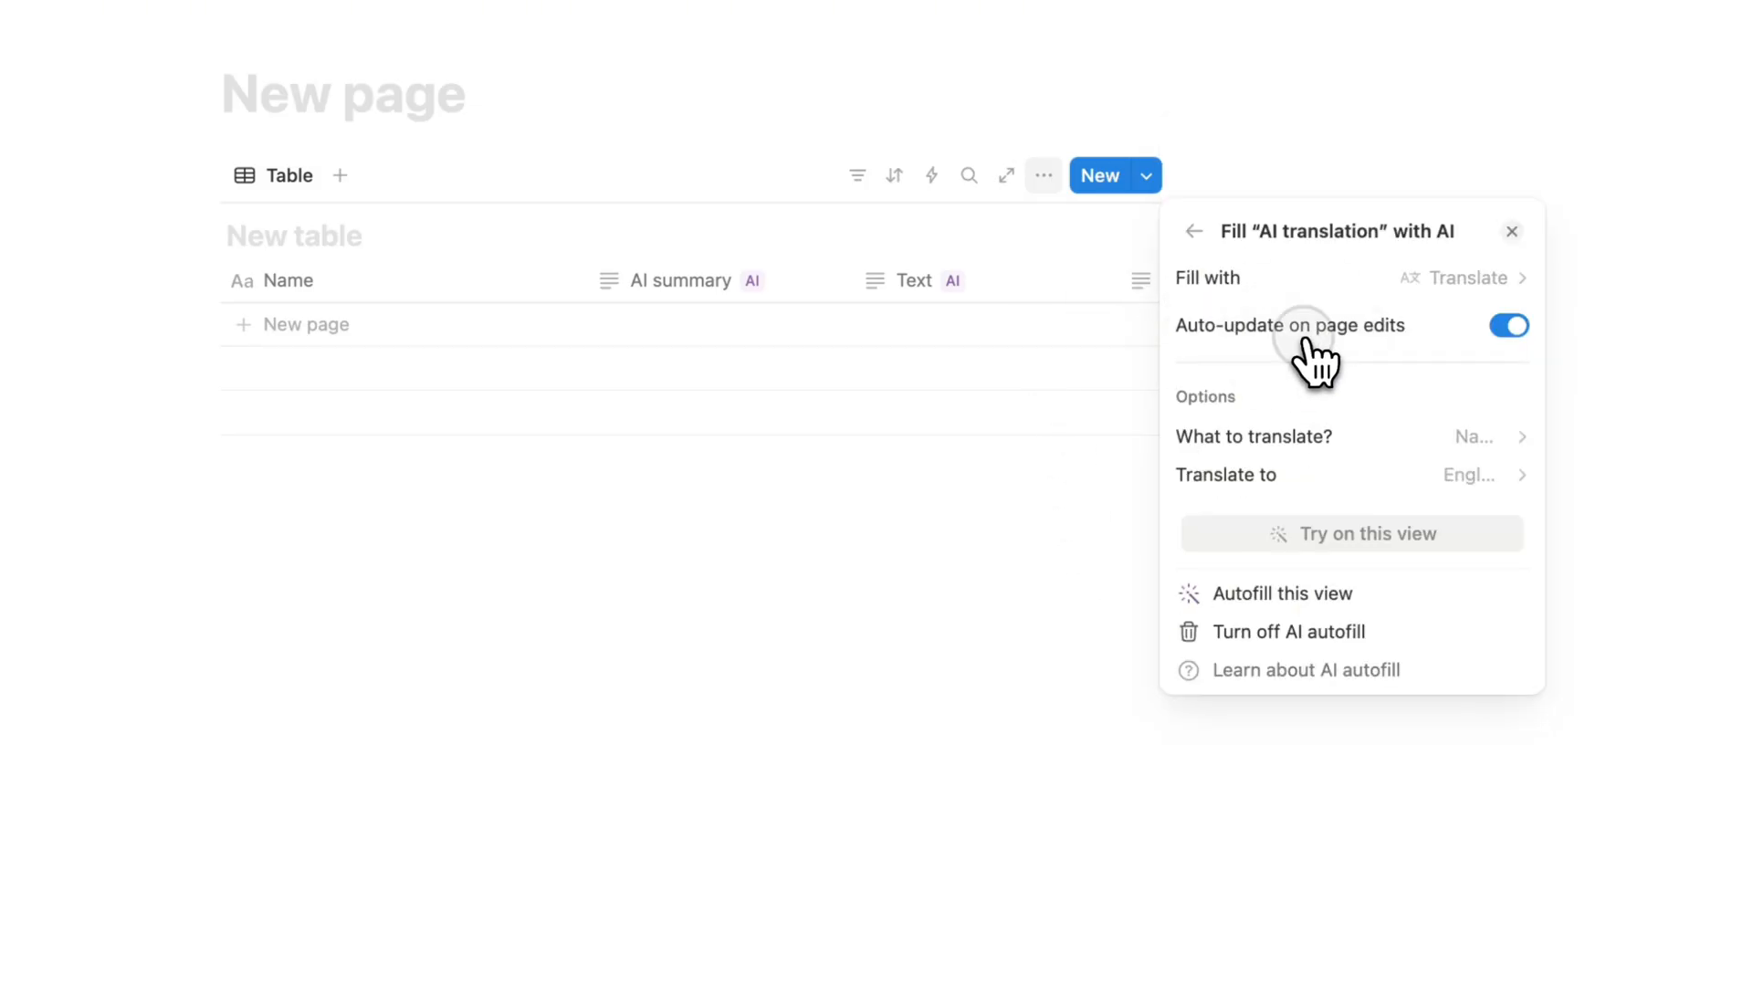
pyautogui.click(1388, 477)
pyautogui.click(1365, 626)
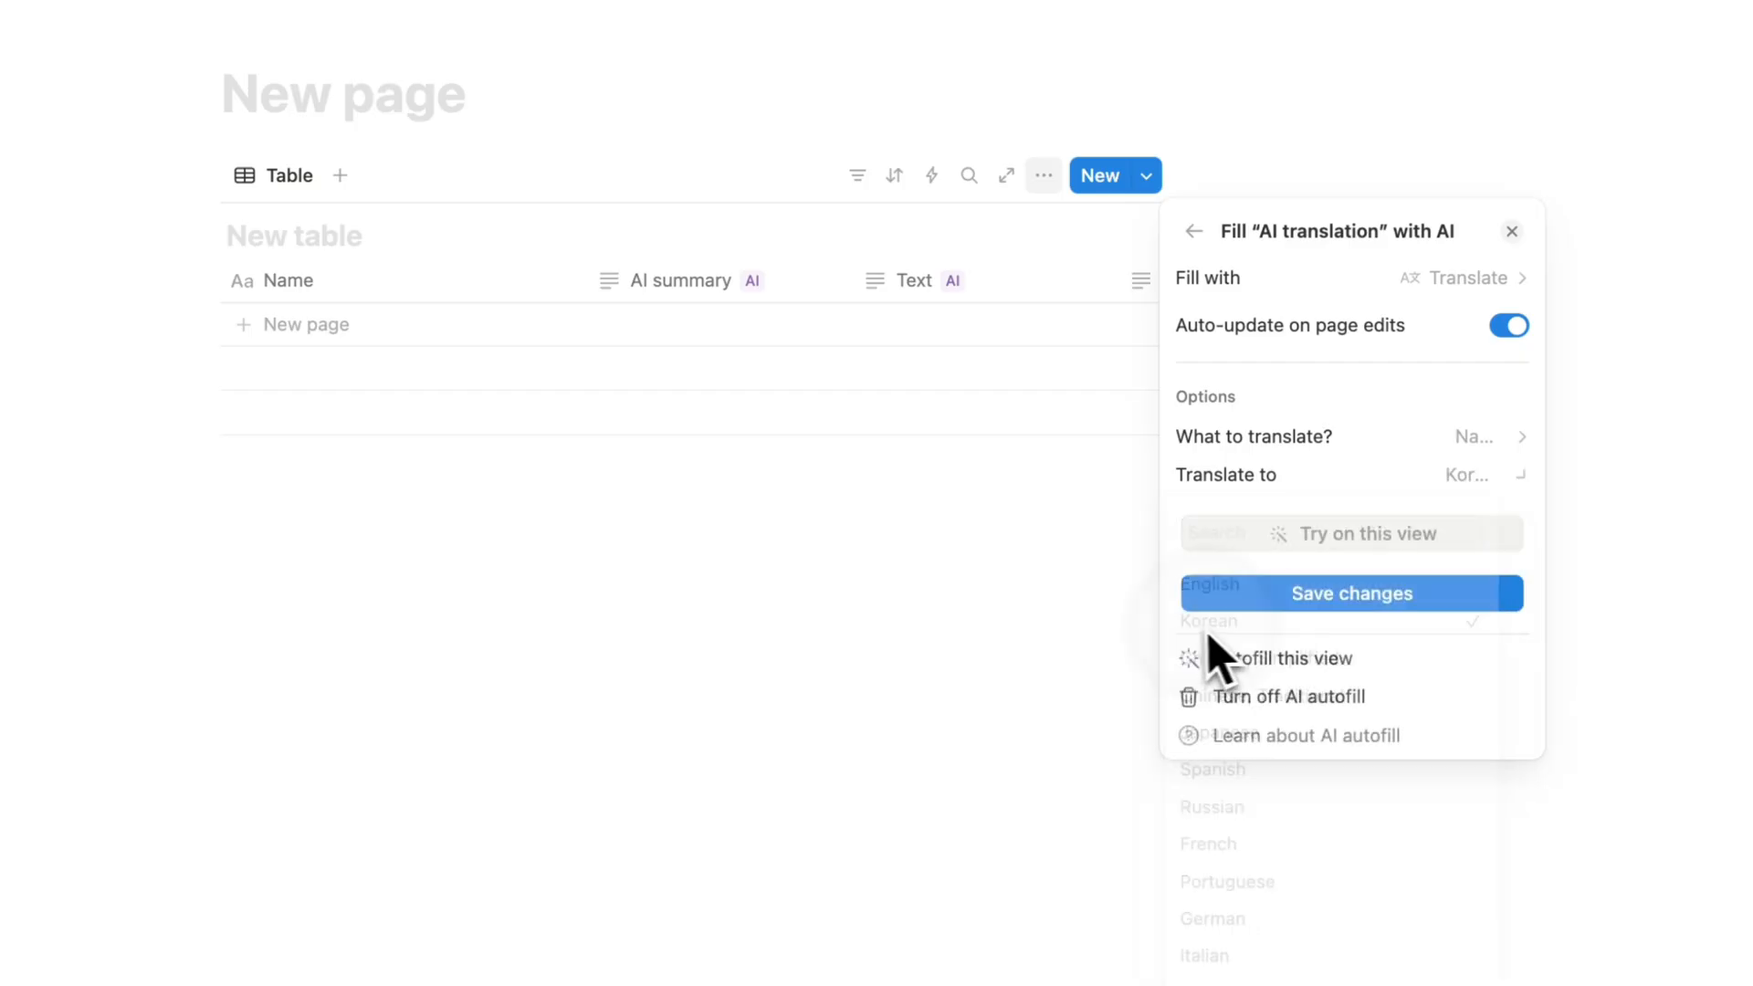
pyautogui.click(941, 626)
# - Move the AI translation column directly after Name and add an AI keywords property to the table
pyautogui.moveTo(1269, 283); pyautogui.dragTo(801, 279)
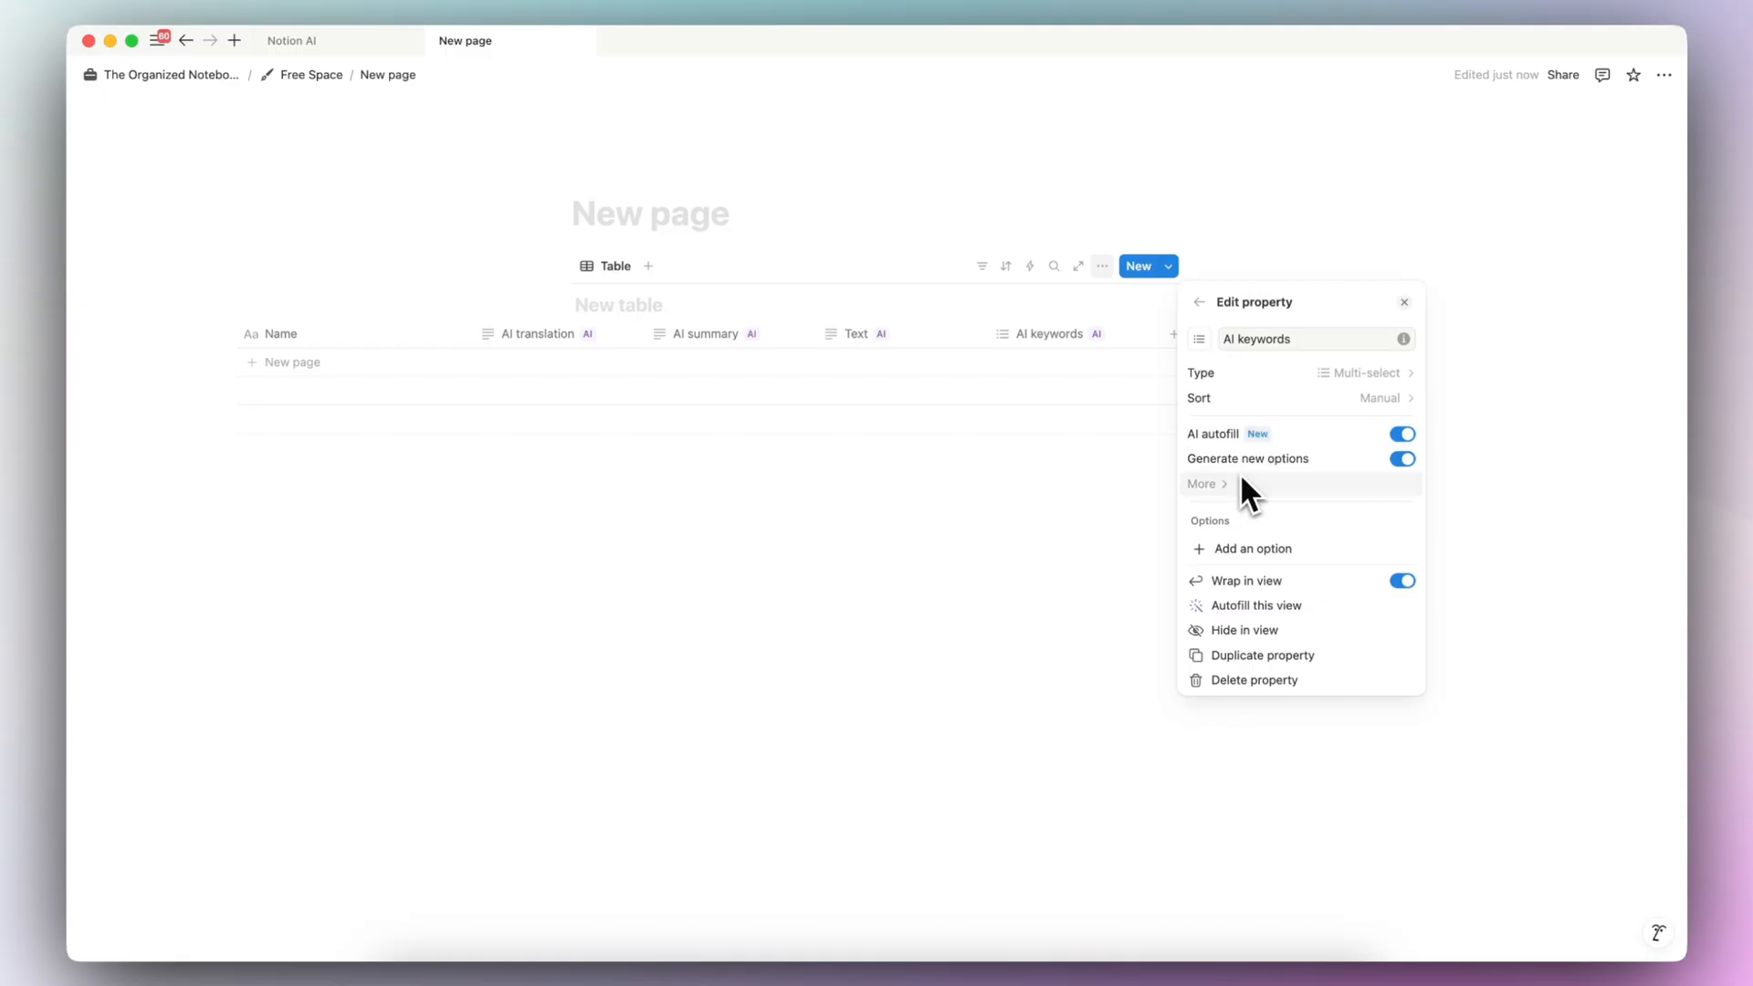
pyautogui.click(1064, 514)
pyautogui.hscroll(-5, 1084, 370)
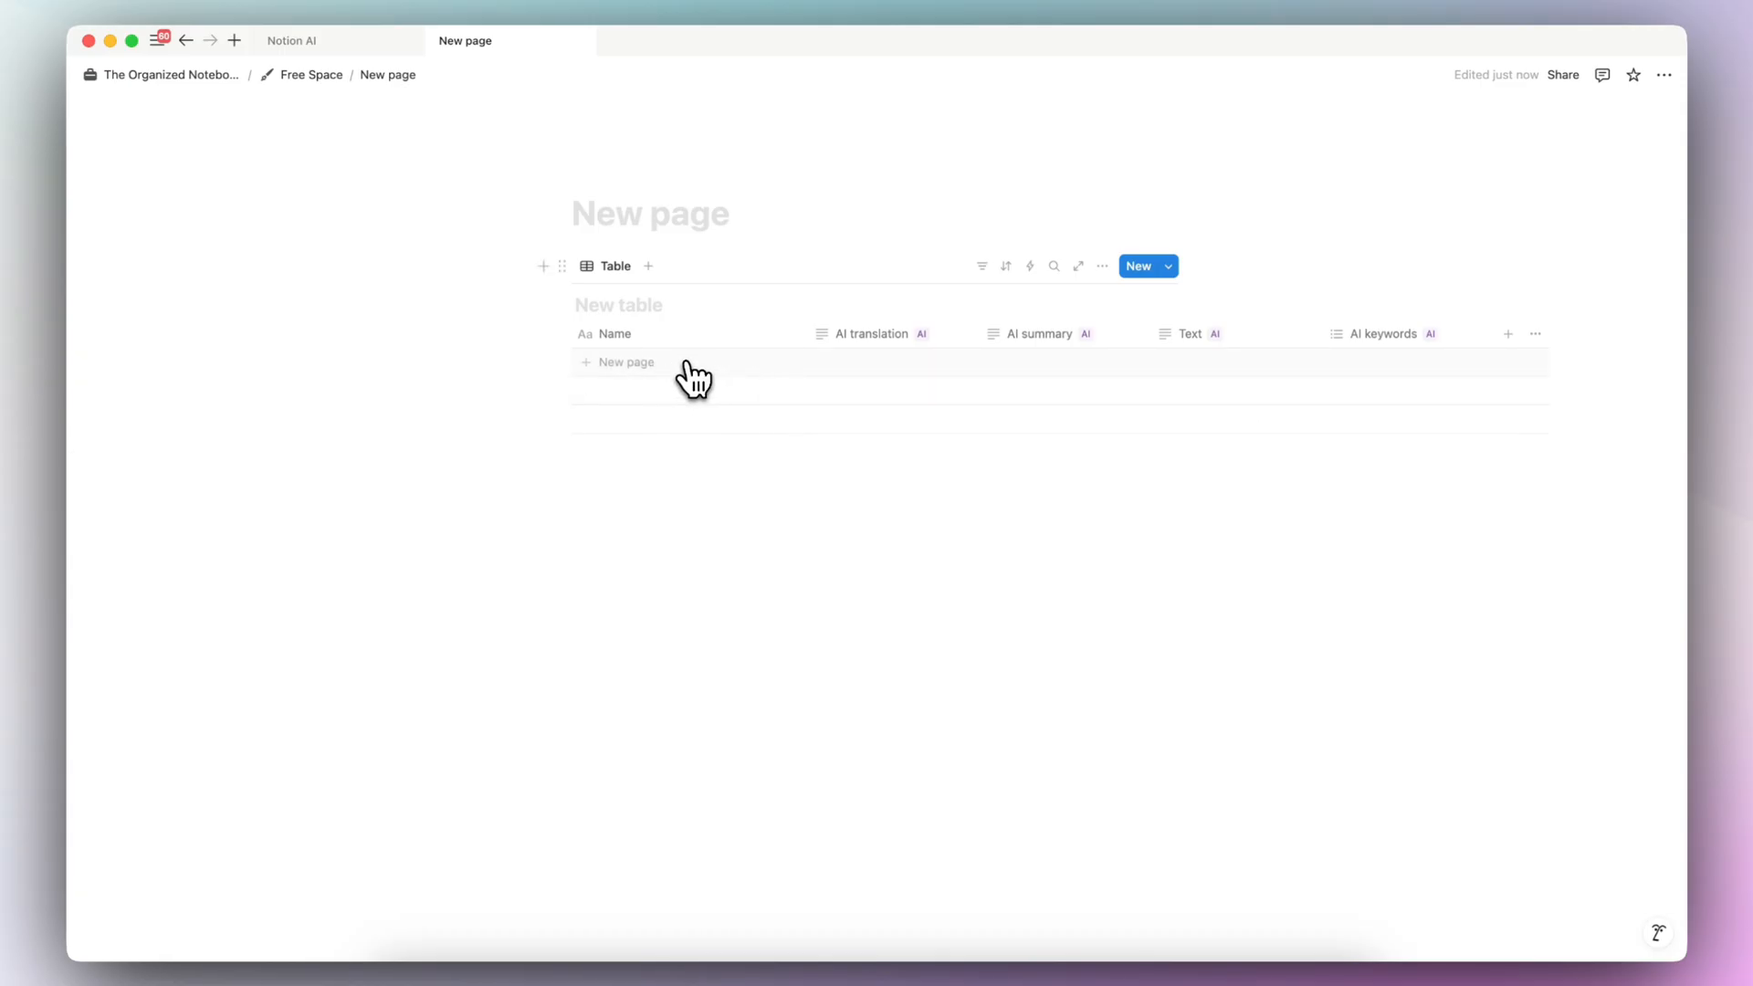
# - Add a table entry named "How to use Notion AI?" and open its page
pyautogui.click(715, 383)
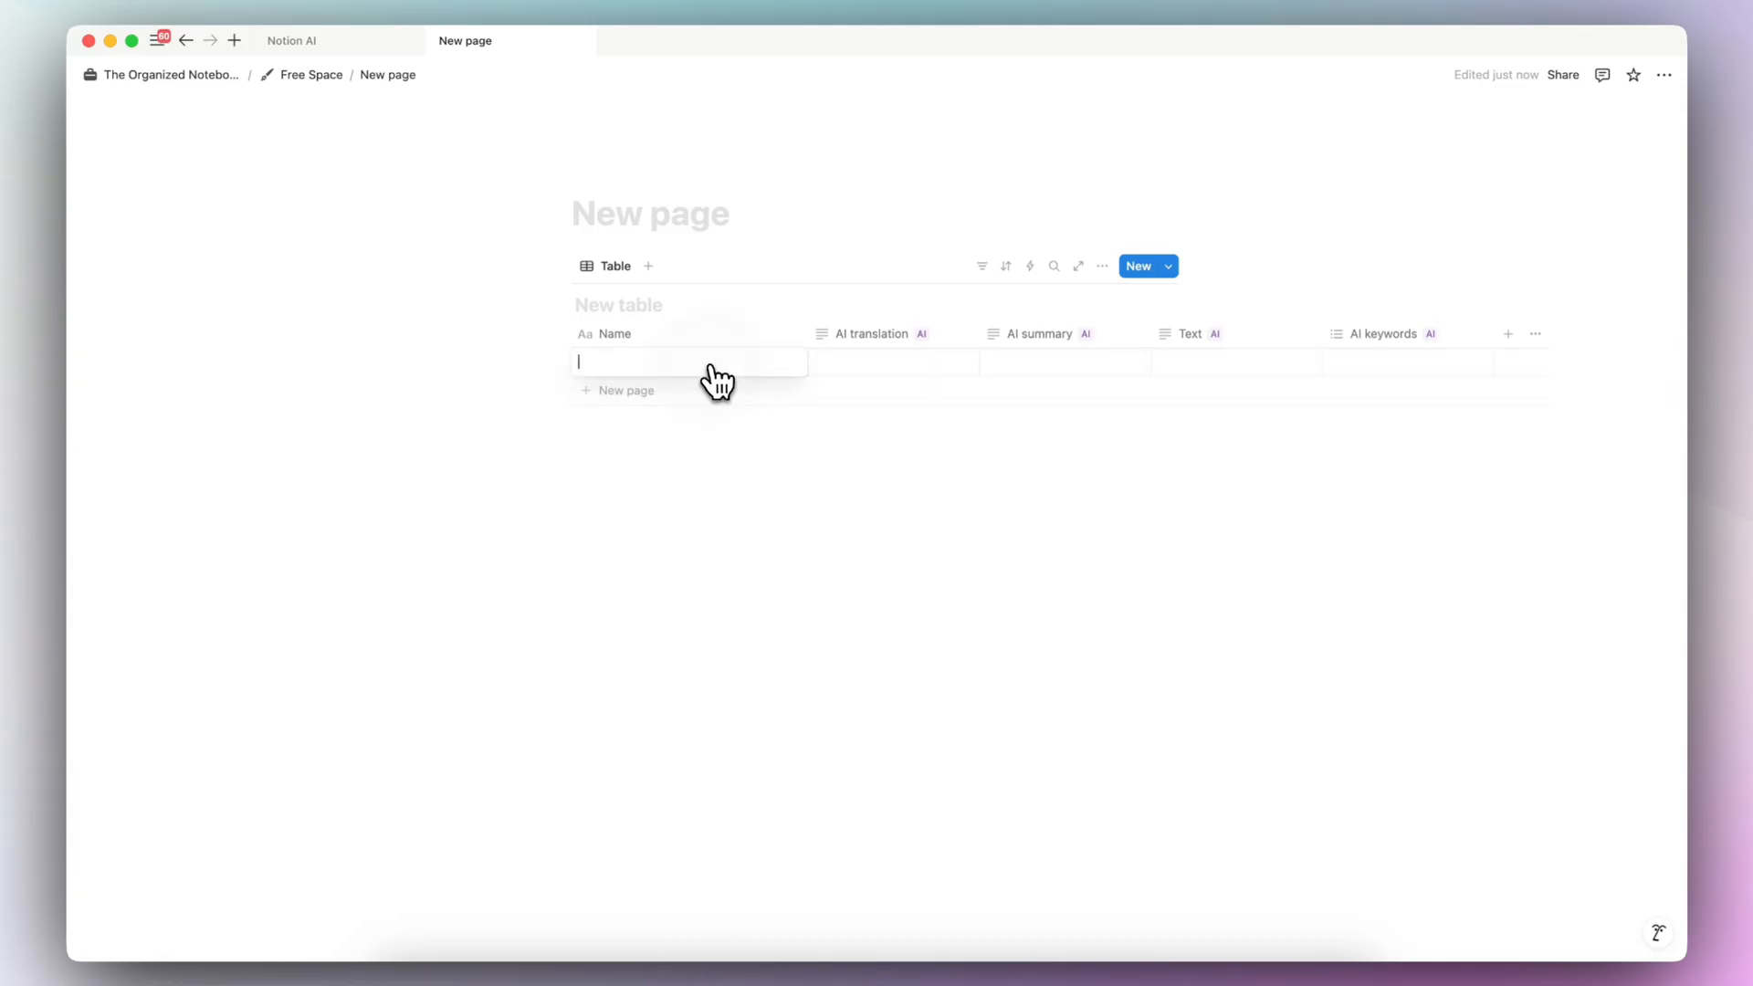
pyautogui.write('How to use Notion AI?')
pyautogui.click(777, 362)
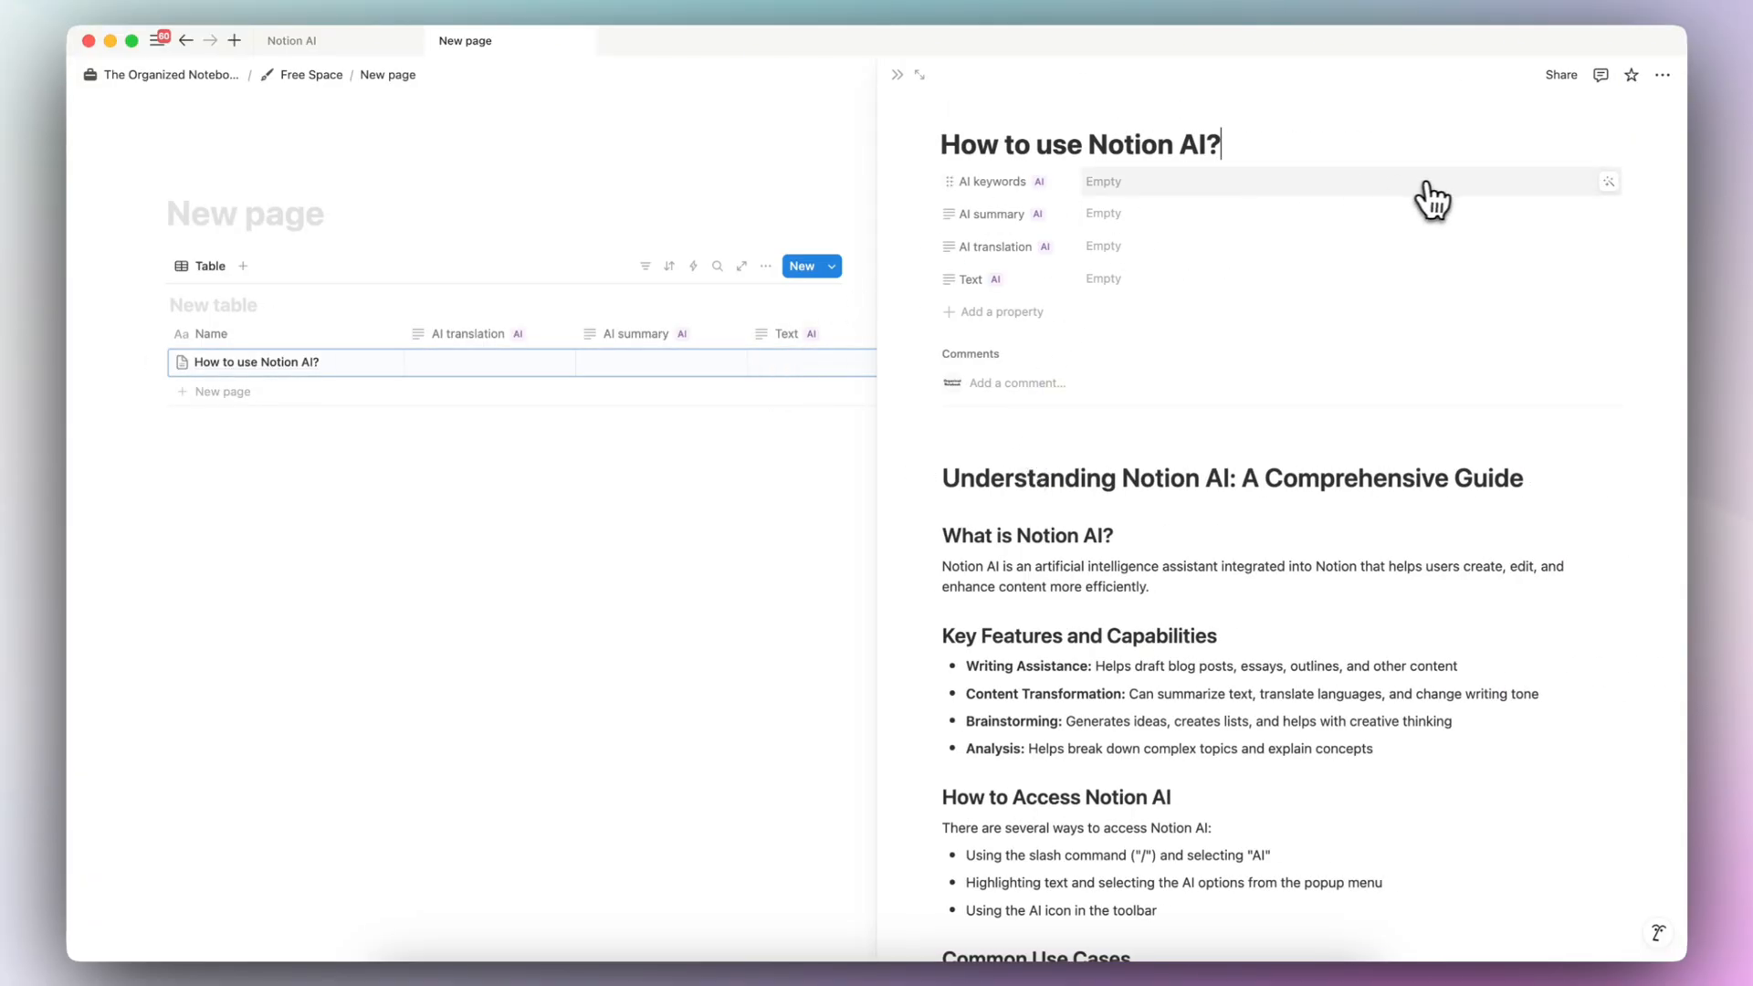
# - Generate the AI keywords, AI summary, AI translation and Text properties of the "How to use Notion AI?" page with AI
pyautogui.click(1609, 183)
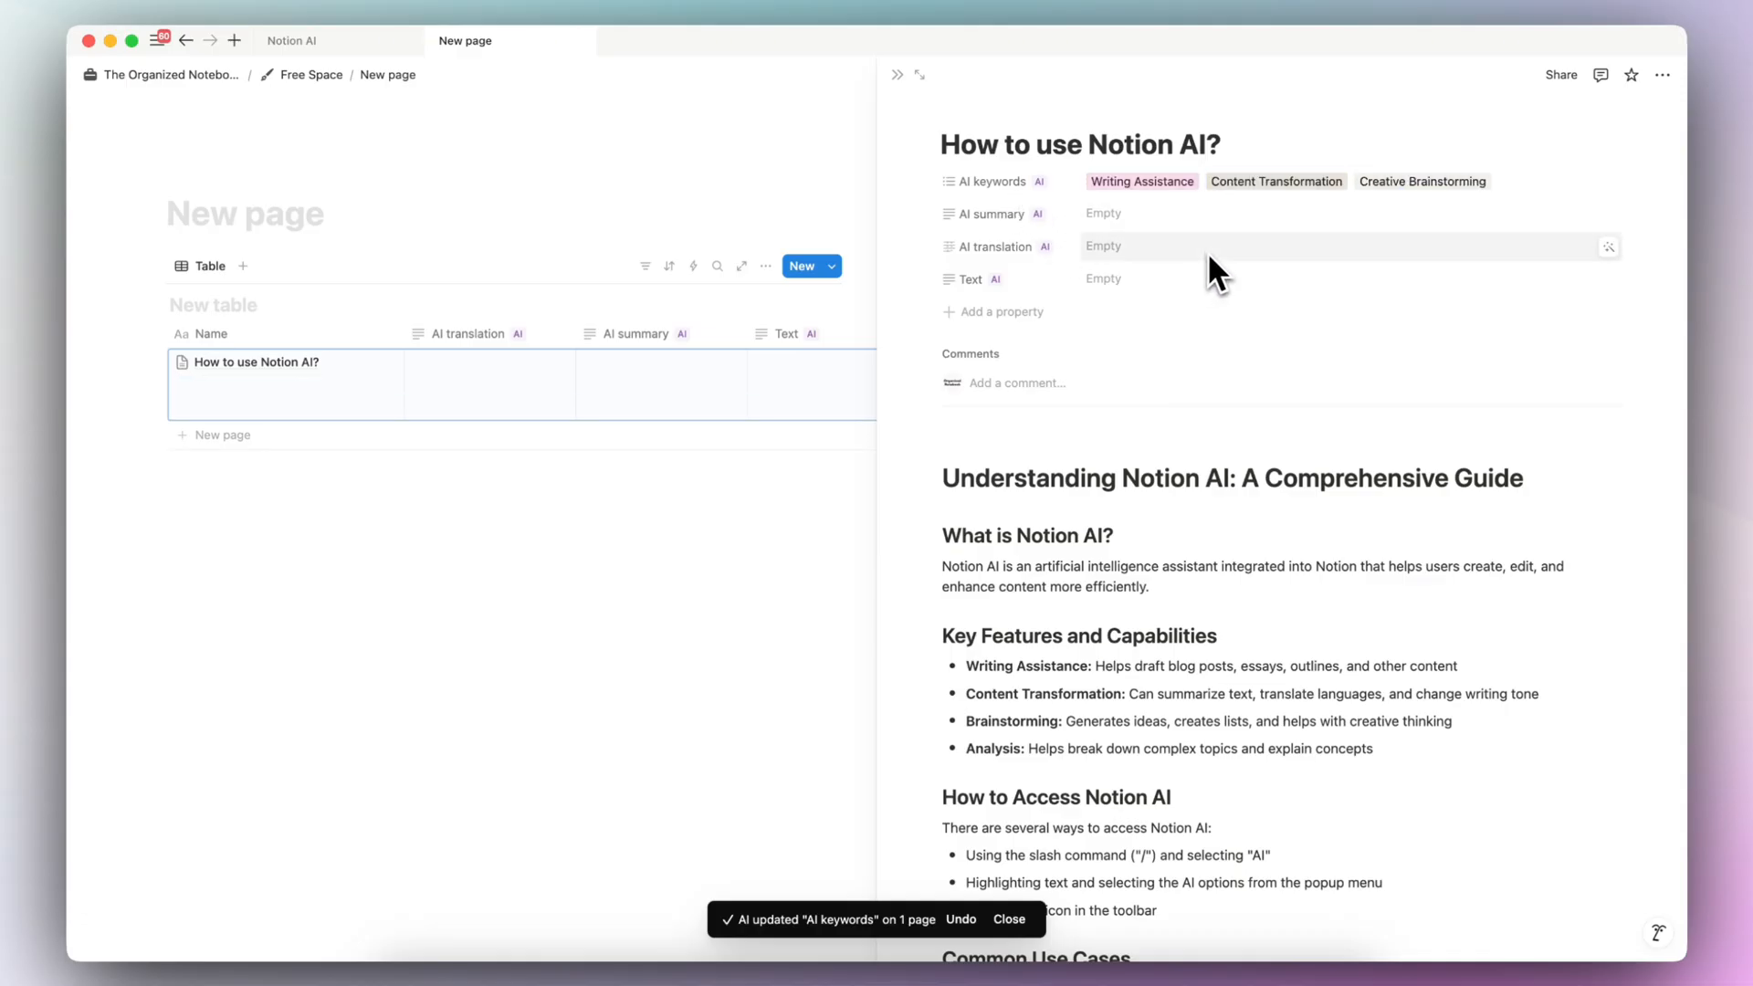
pyautogui.click(1611, 216)
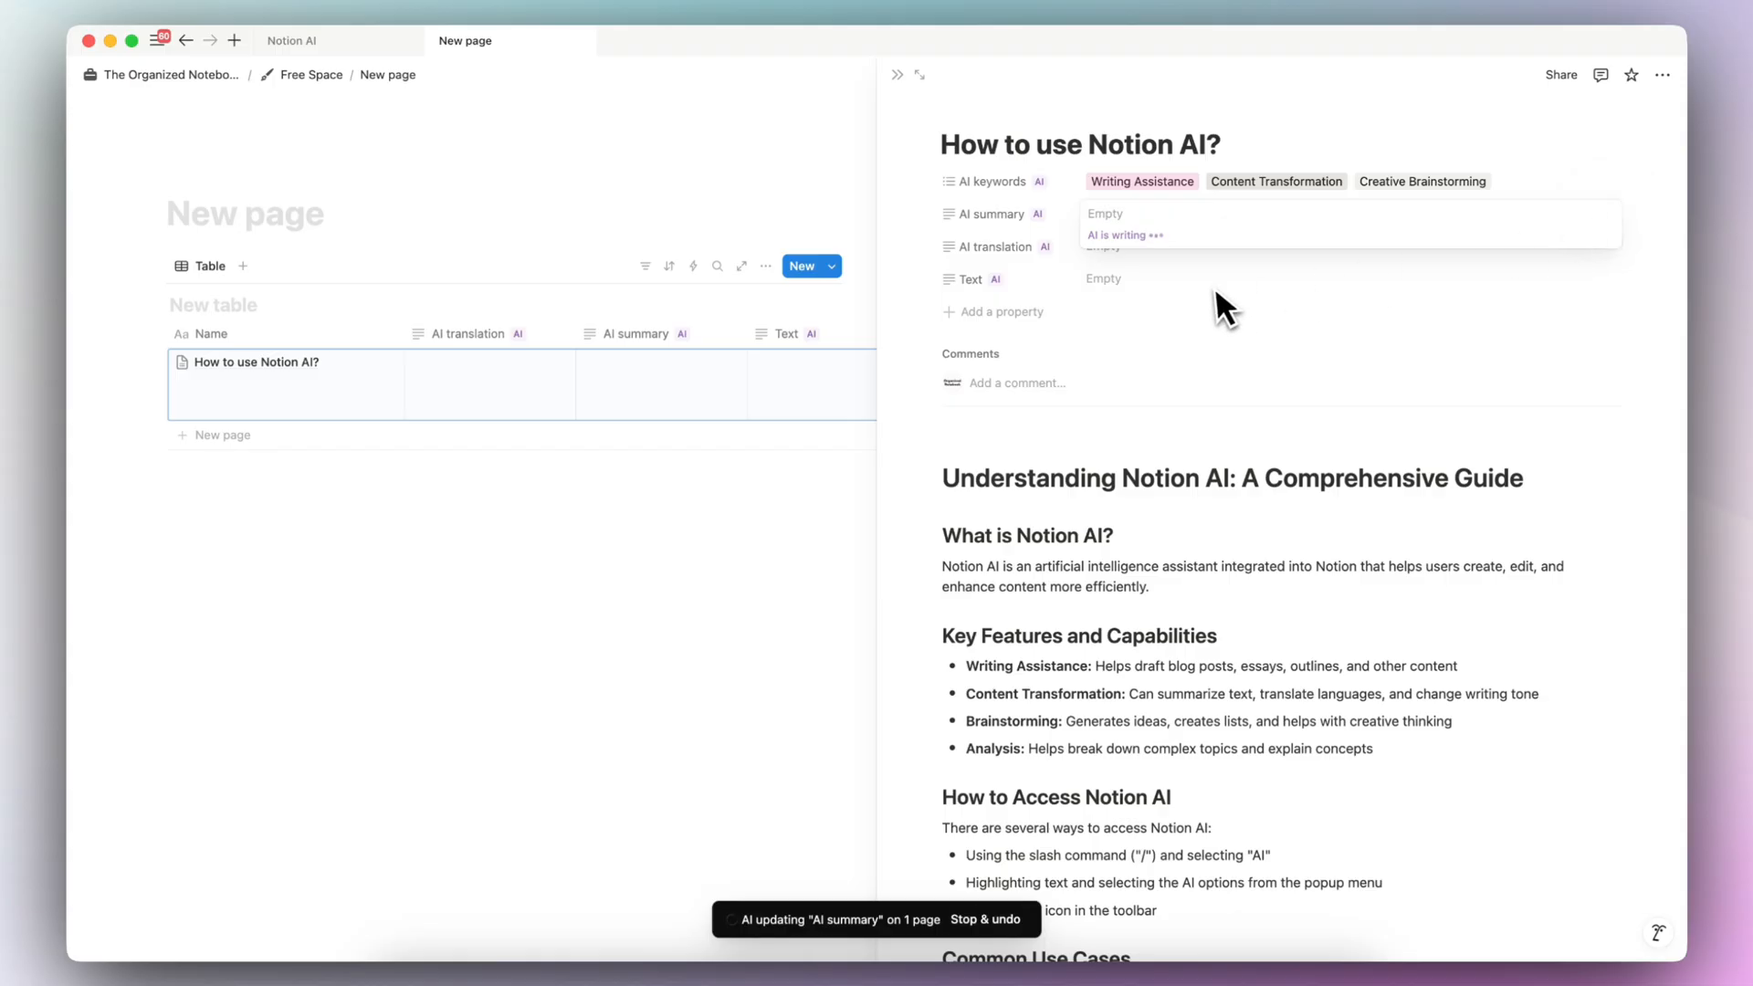
pyautogui.click(1159, 298)
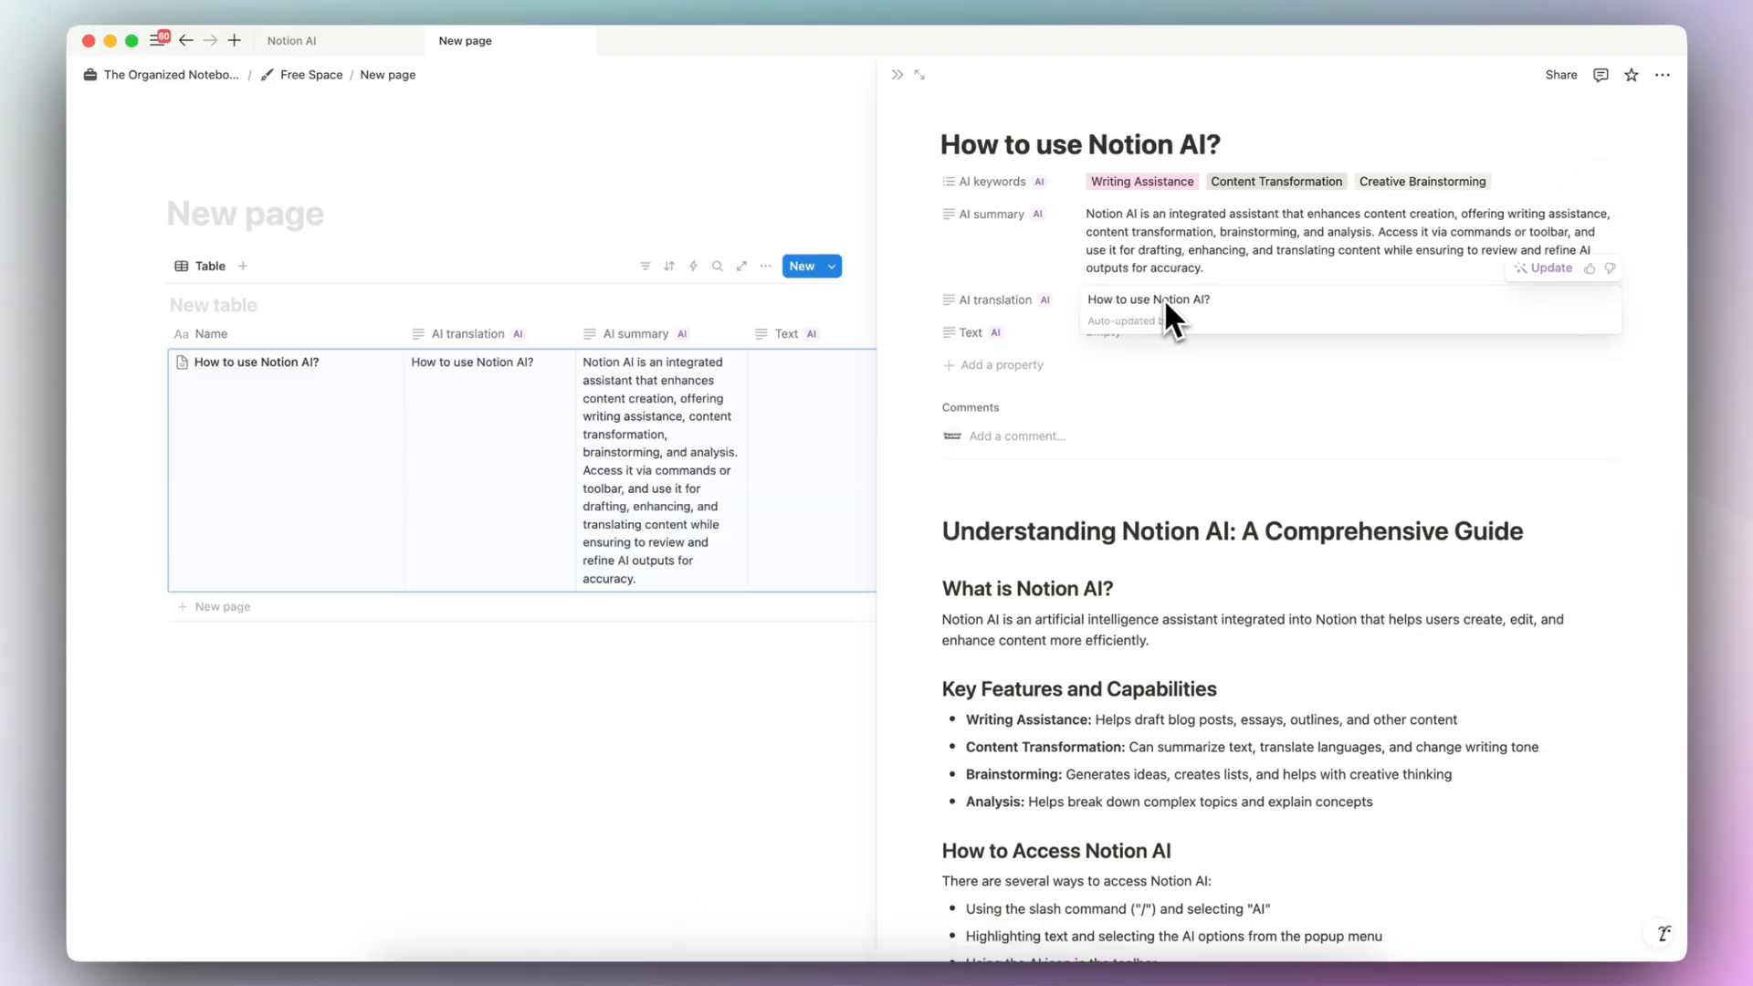
pyautogui.click(1545, 268)
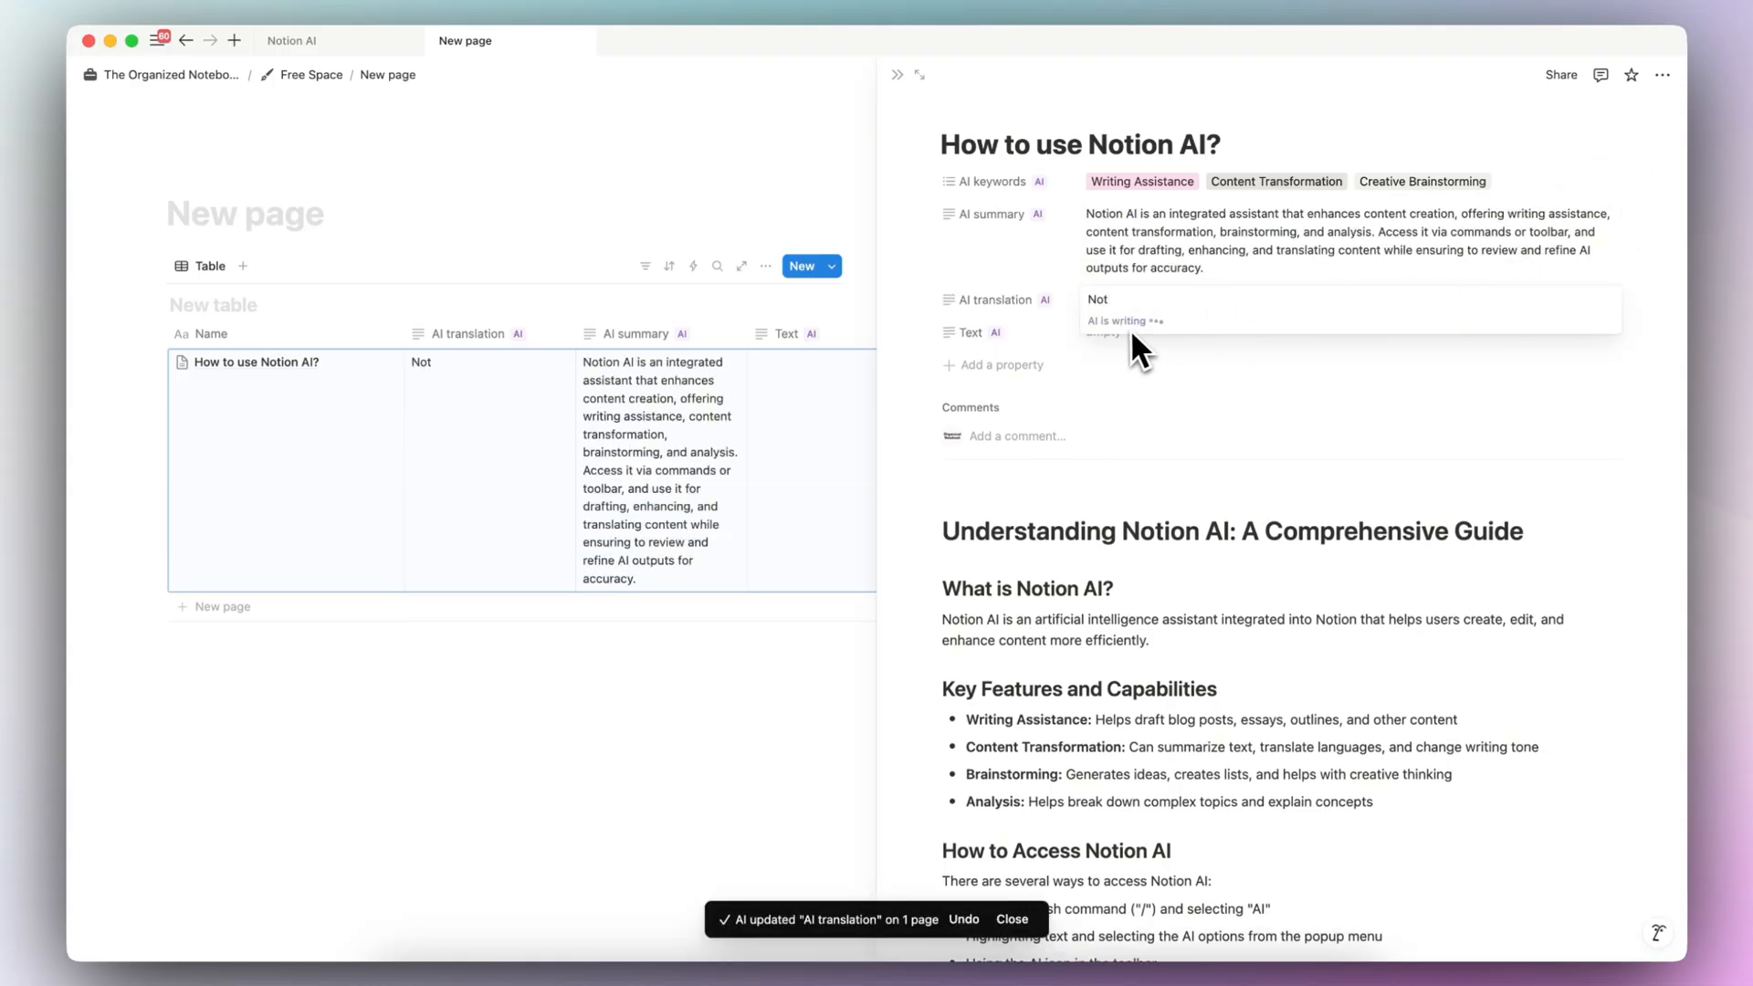
pyautogui.click(1247, 353)
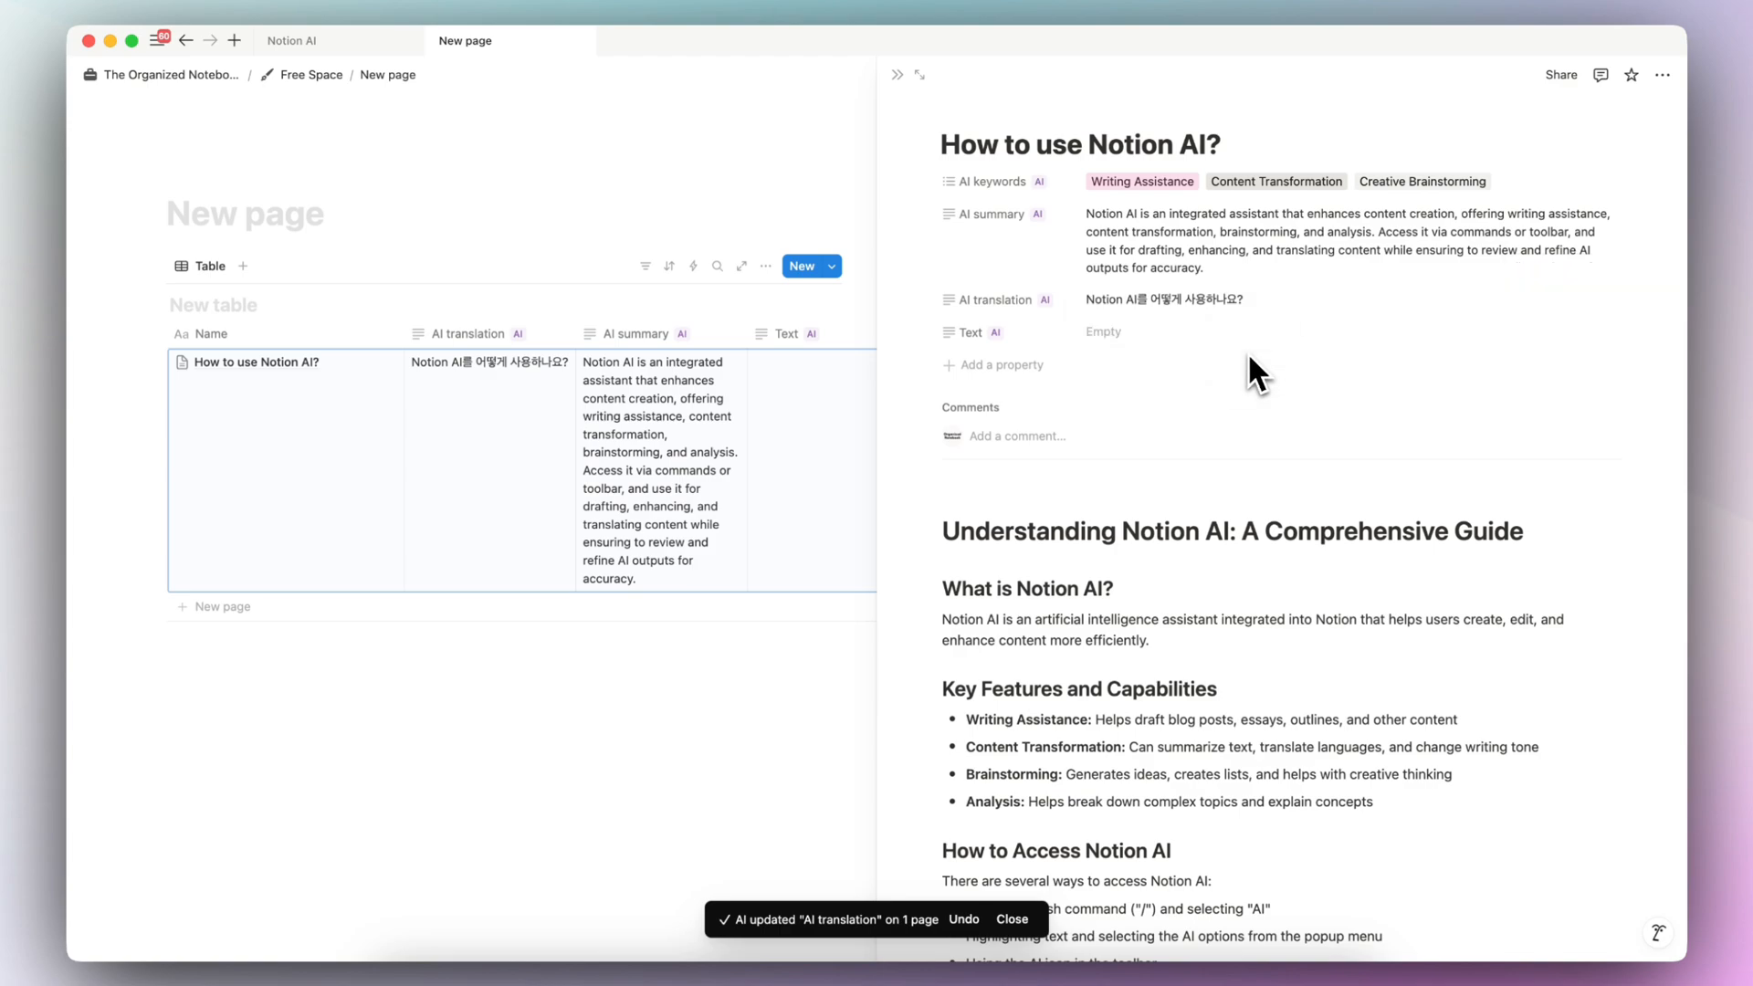
pyautogui.click(1609, 334)
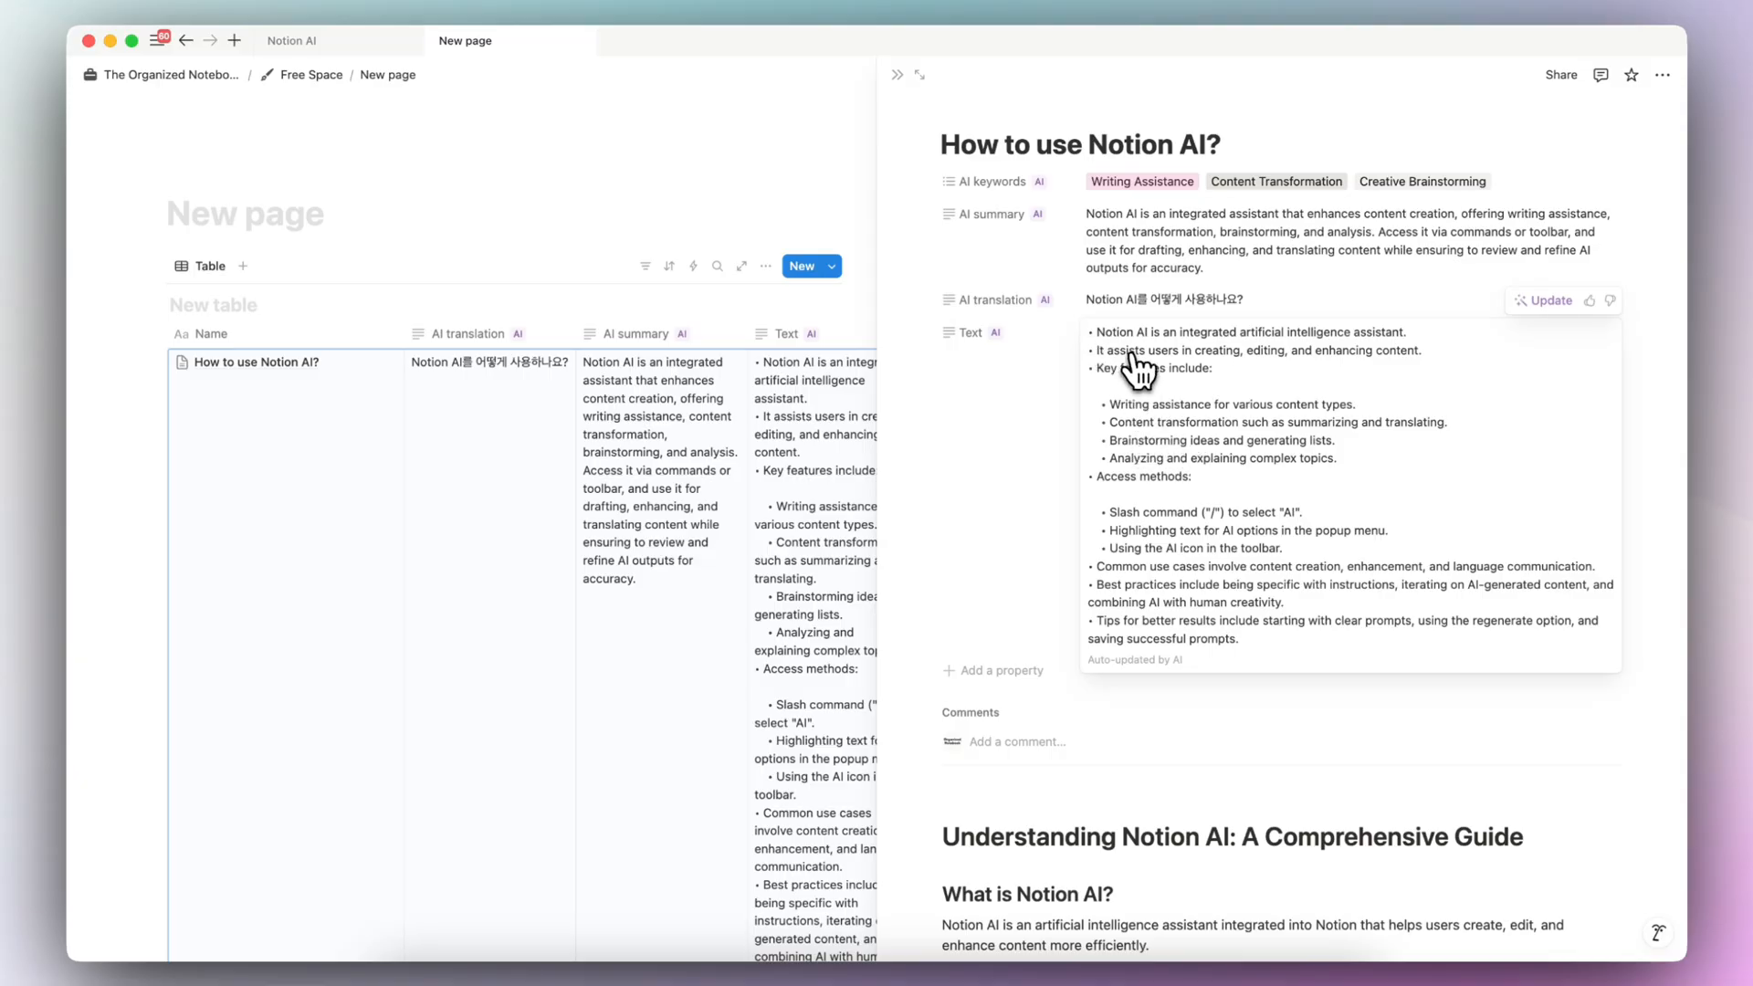
pyautogui.click(1041, 501)
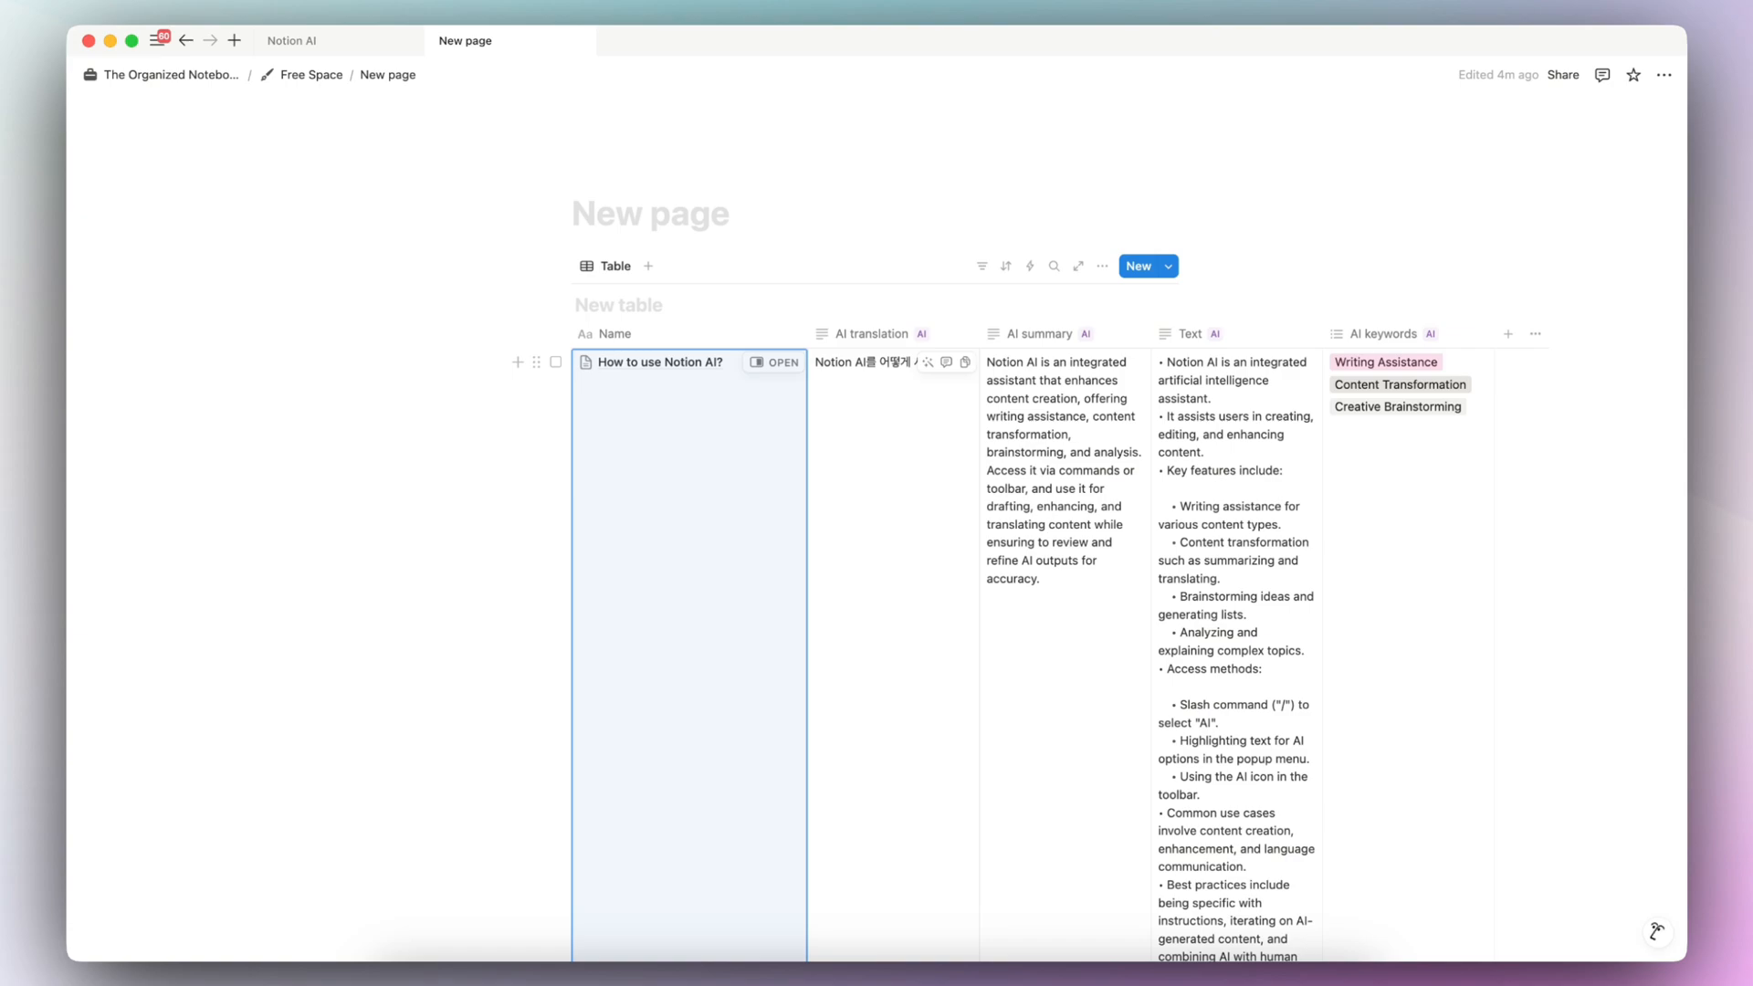
# - Insert an AI block above the article in the "How to use Notion AI?" page and generate its content with Find action items
pyautogui.click(775, 363)
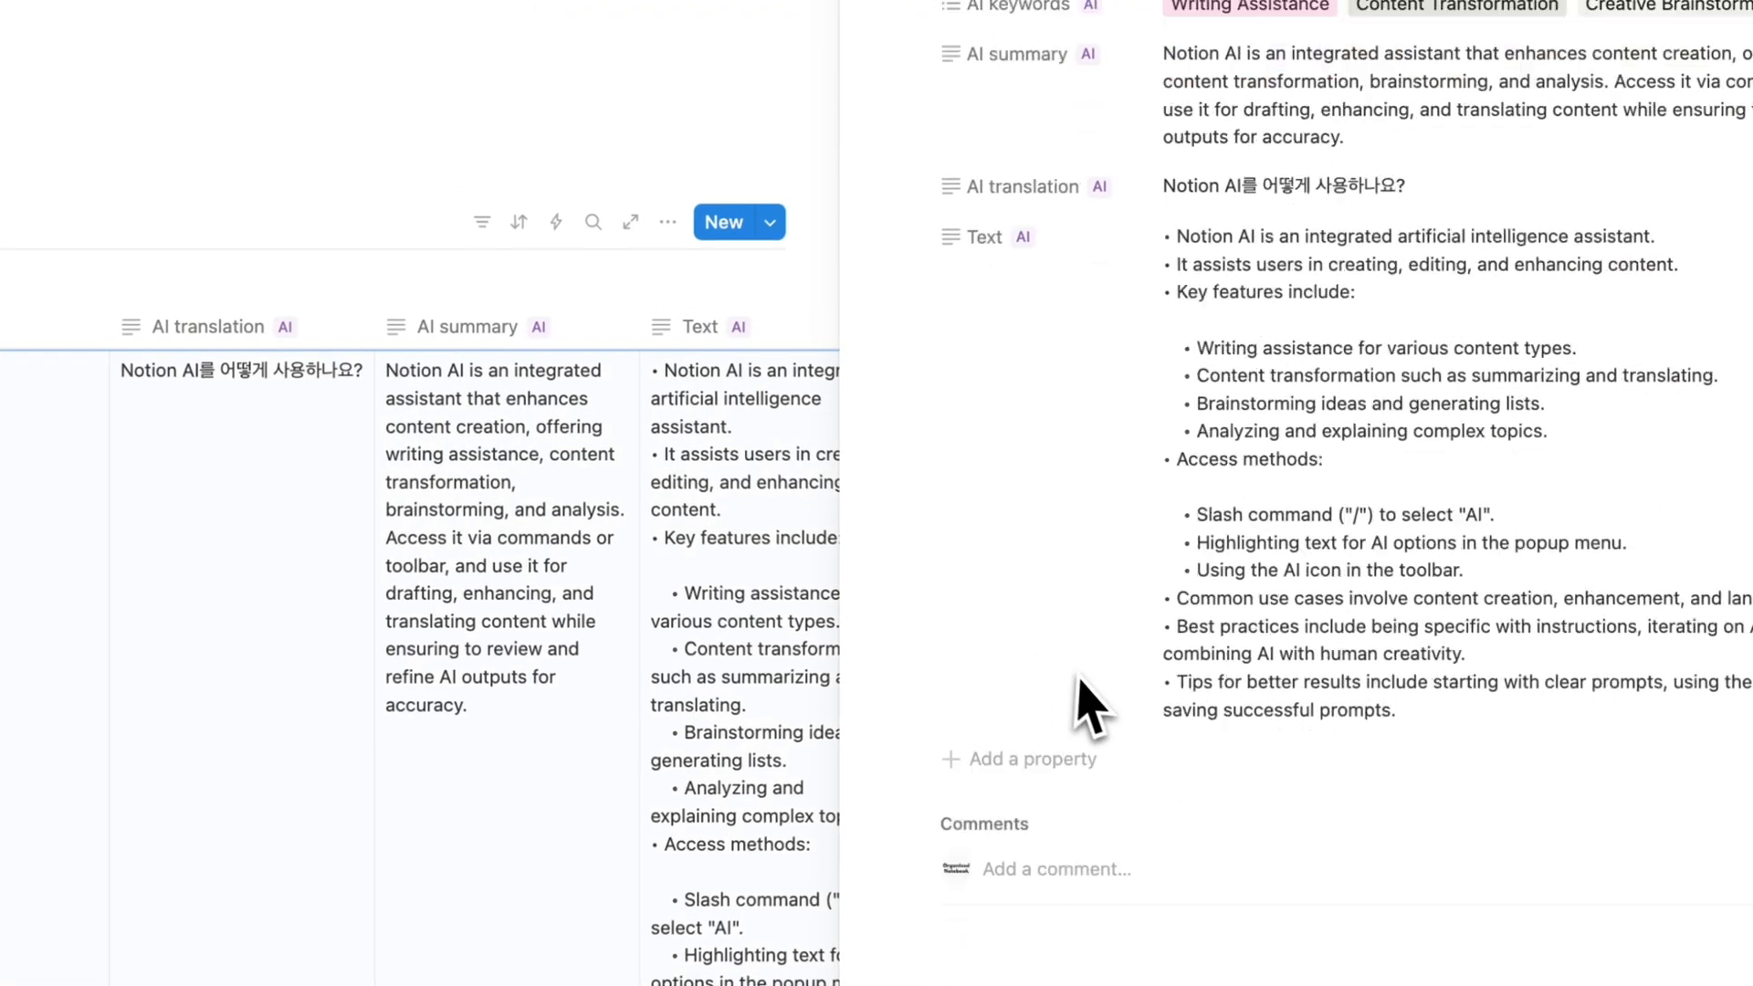
pyautogui.scroll(-8, 1084, 681)
pyautogui.click(942, 319)
pyautogui.press('Return')
pyautogui.click(1010, 255)
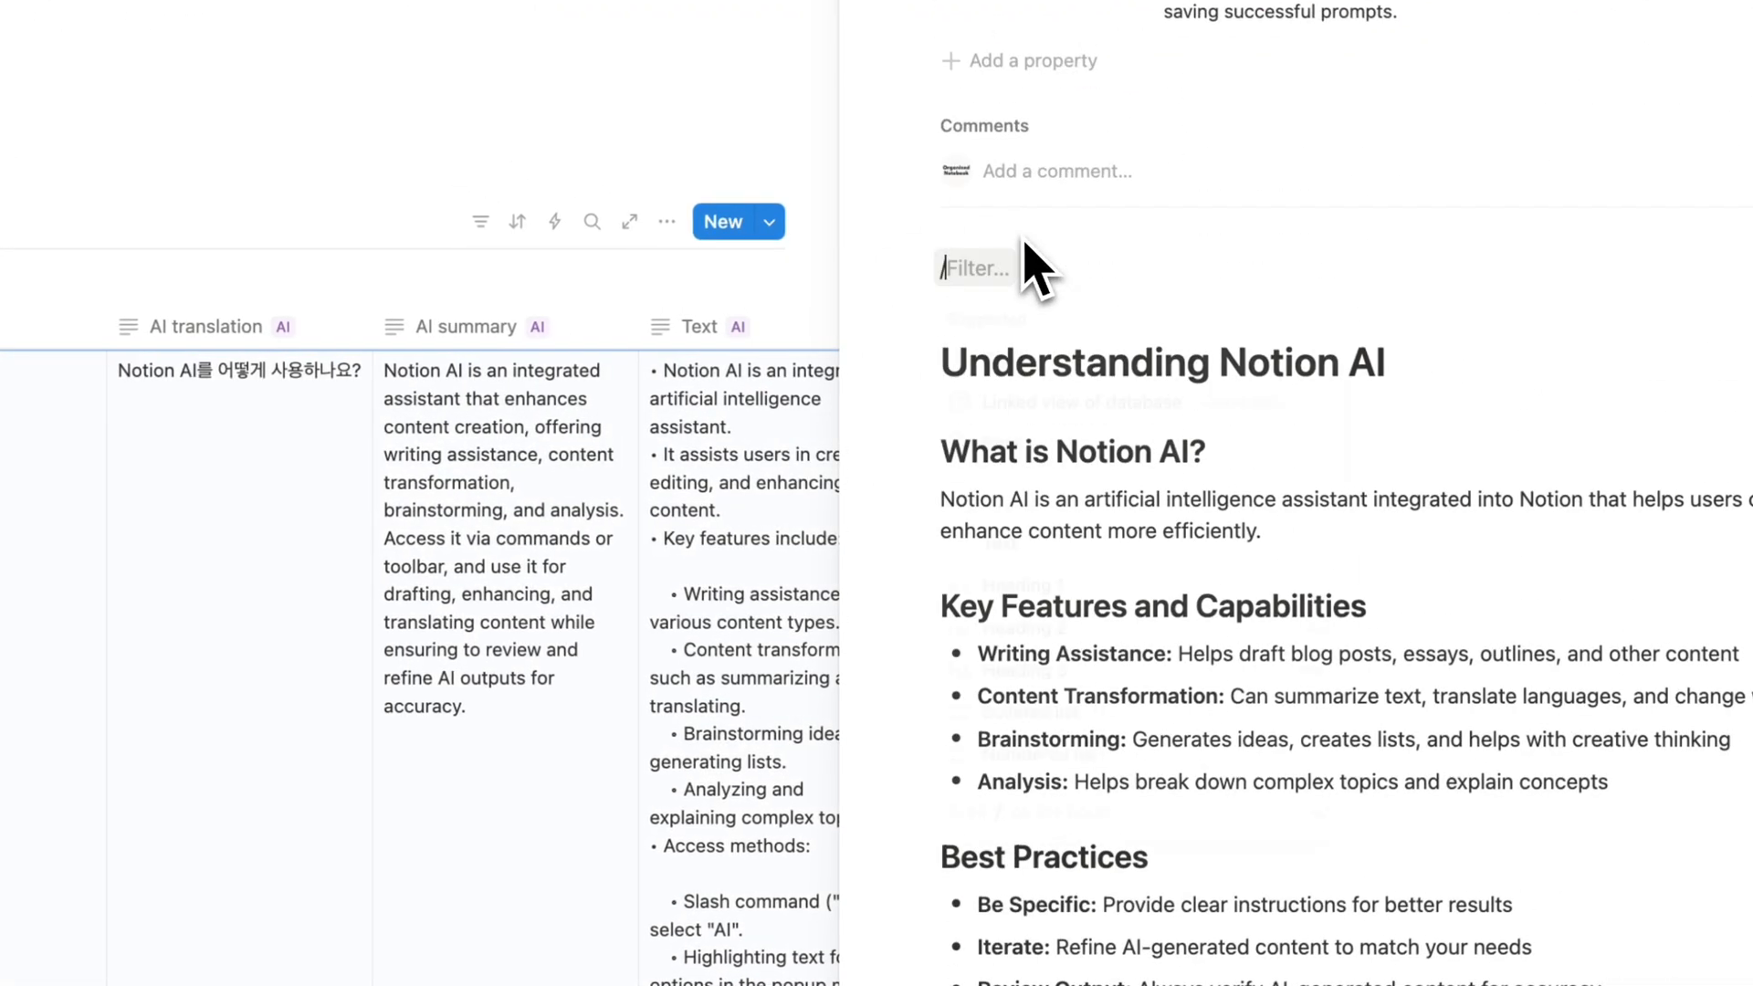
pyautogui.write('/ai')
pyautogui.click(1025, 357)
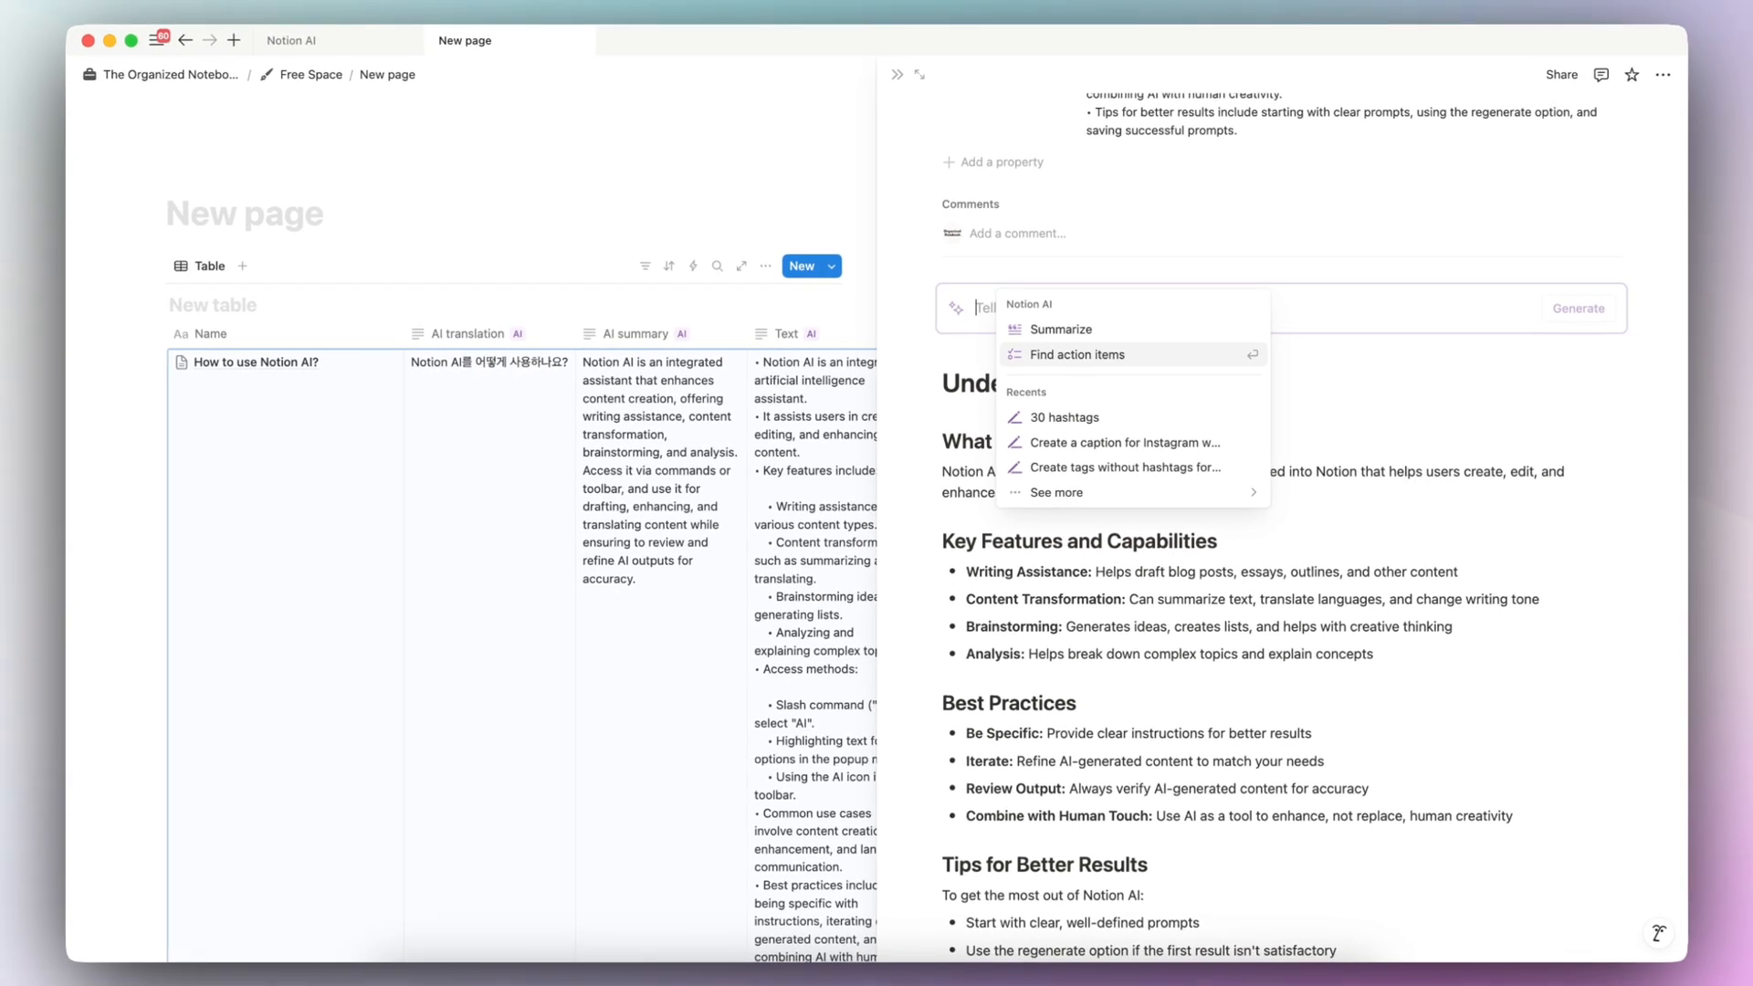
pyautogui.write('Fin')
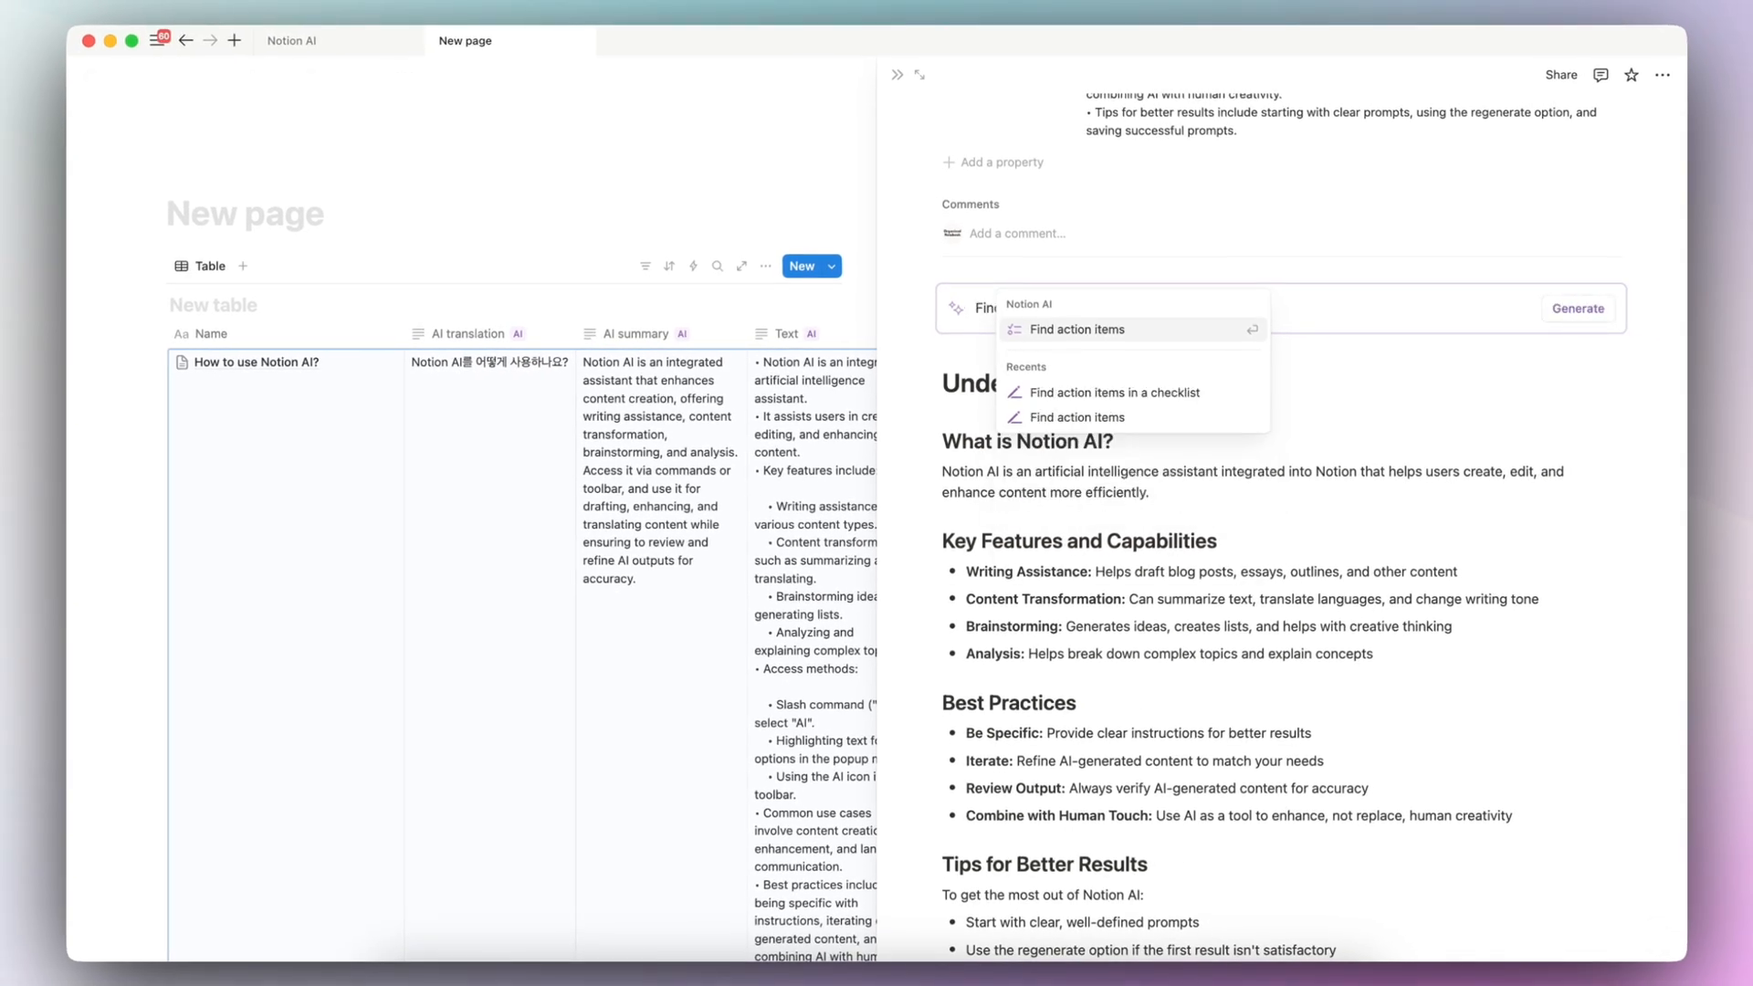
pyautogui.click(1095, 330)
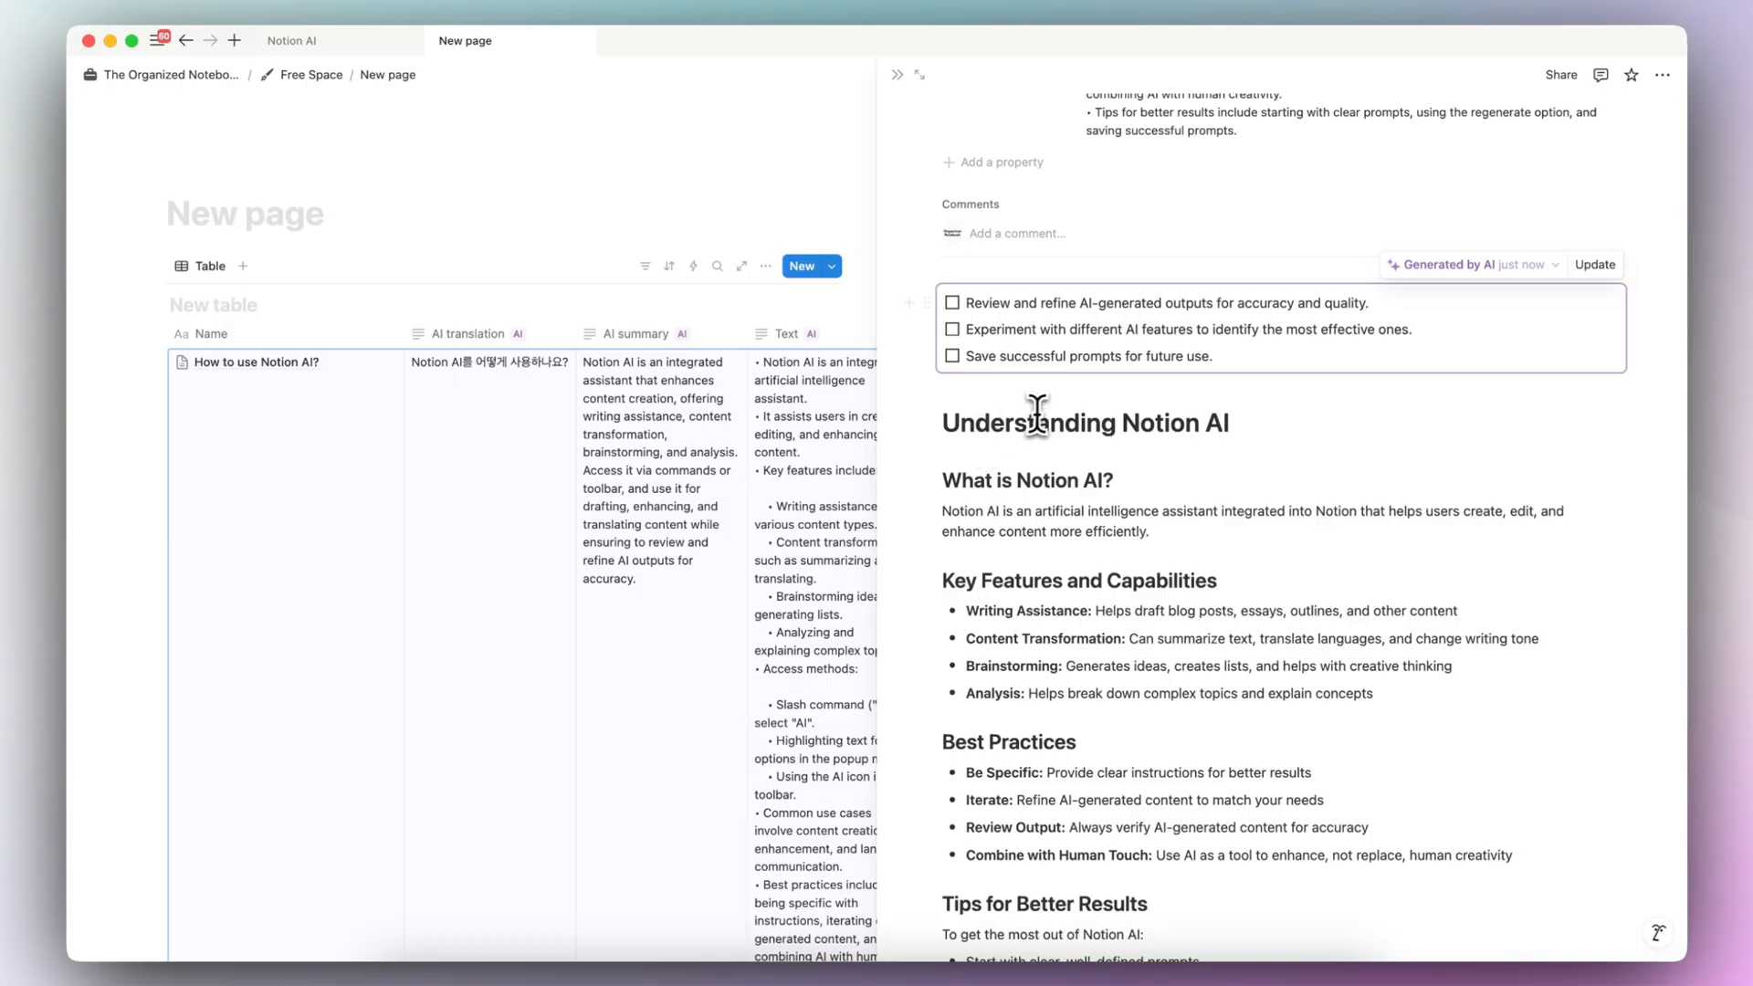
# - Replace the article below the AI action items block with the "Notion for project management?" article
pyautogui.moveTo(939, 422); pyautogui.dragTo(1055, 931)
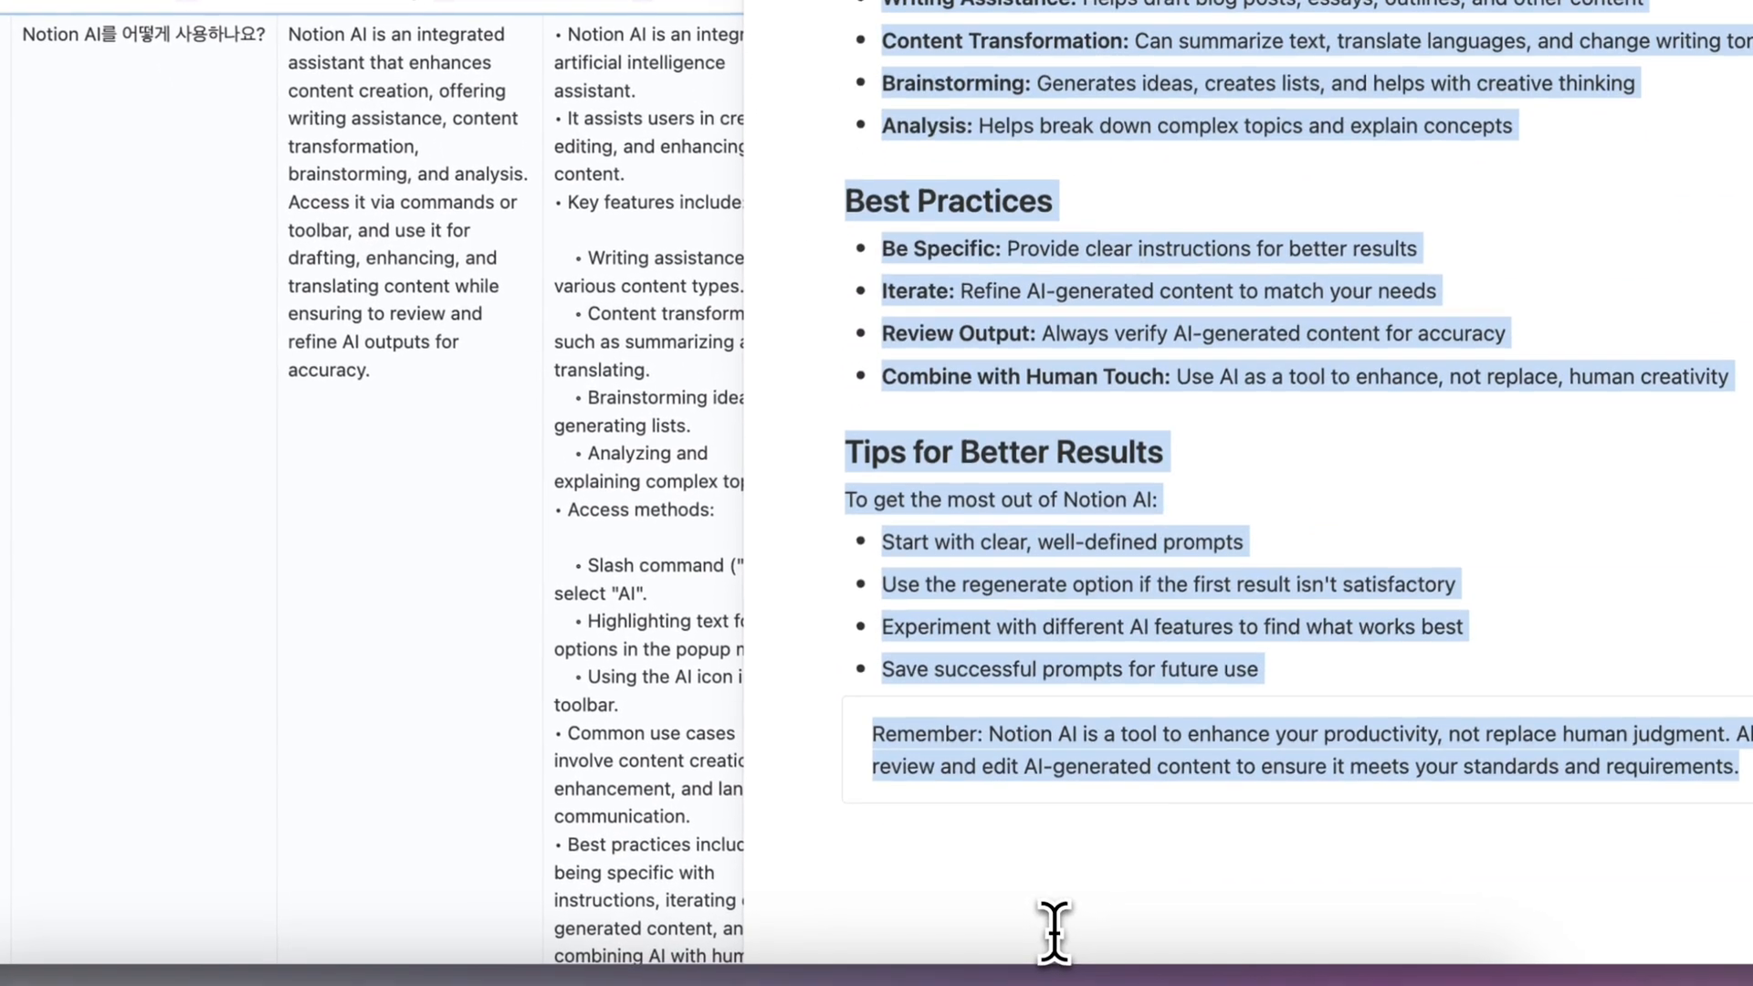
pyautogui.press('BackSpace')
# - Rename the page as "Notion for project management"
pyautogui.press('BackSpace')
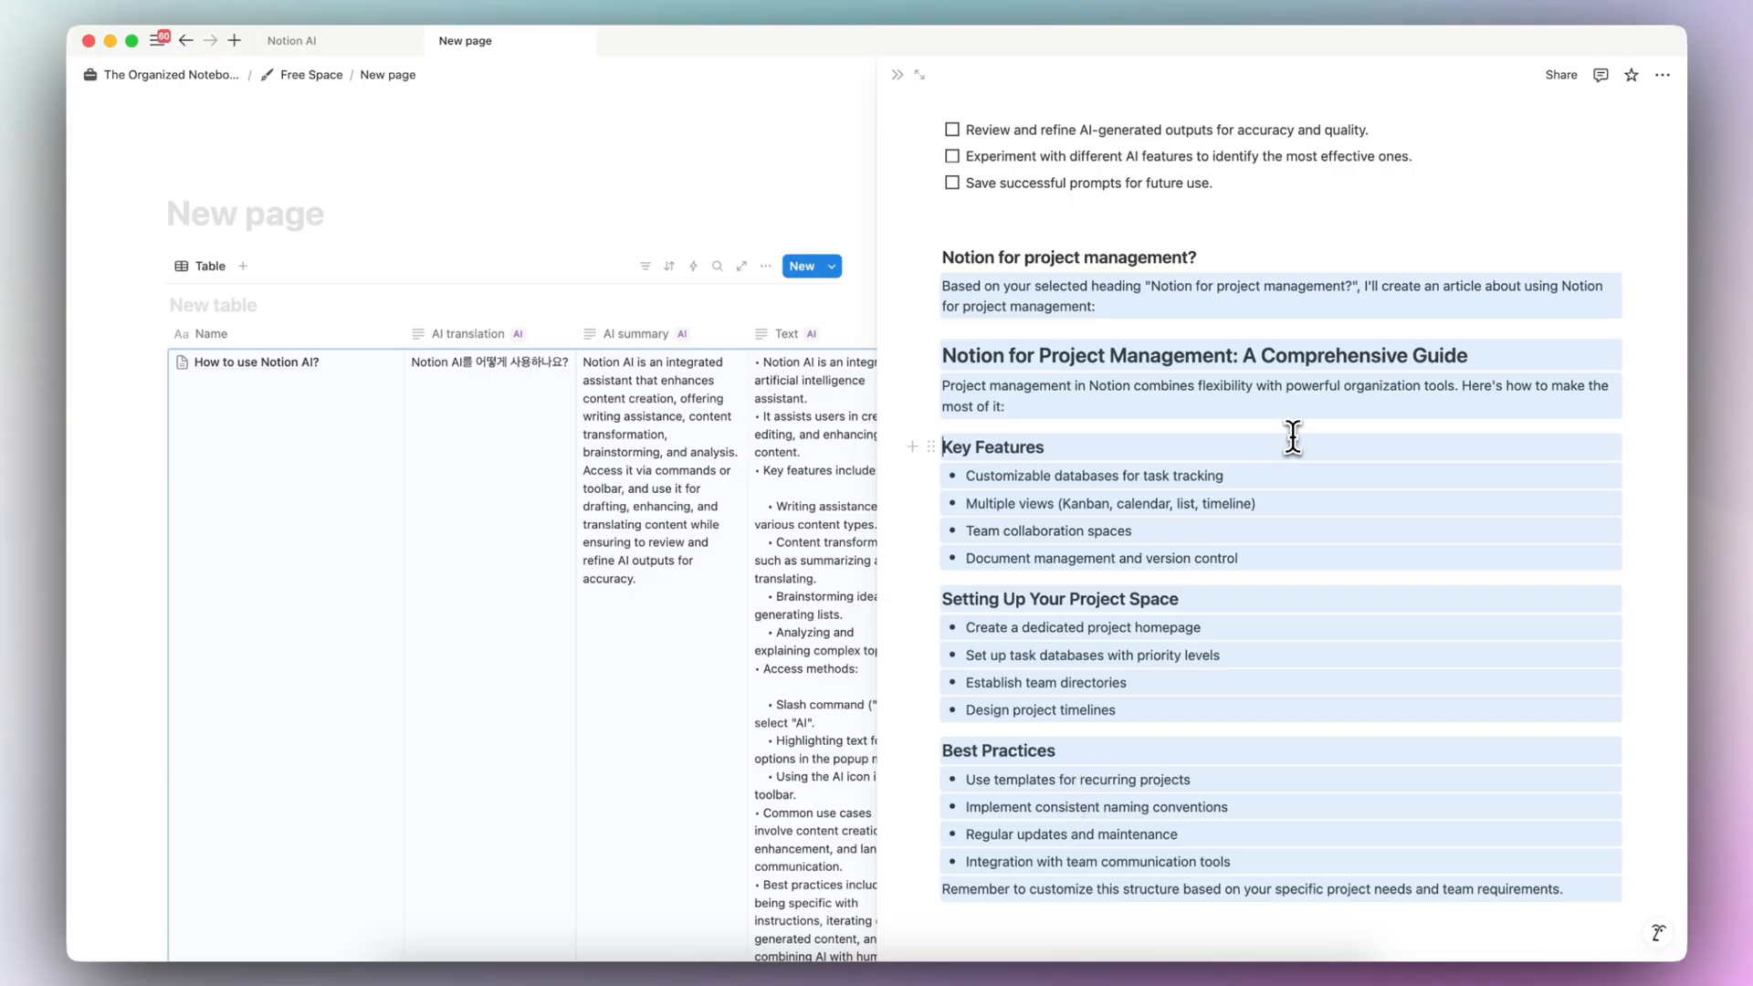
pyautogui.scroll(-1, 1150, 371)
pyautogui.scroll(10, 1159, 348)
pyautogui.scroll(-8, 1162, 348)
pyautogui.scroll(8, 1161, 349)
pyautogui.tripleClick(1071, 146)
pyautogui.press('BackSpace')
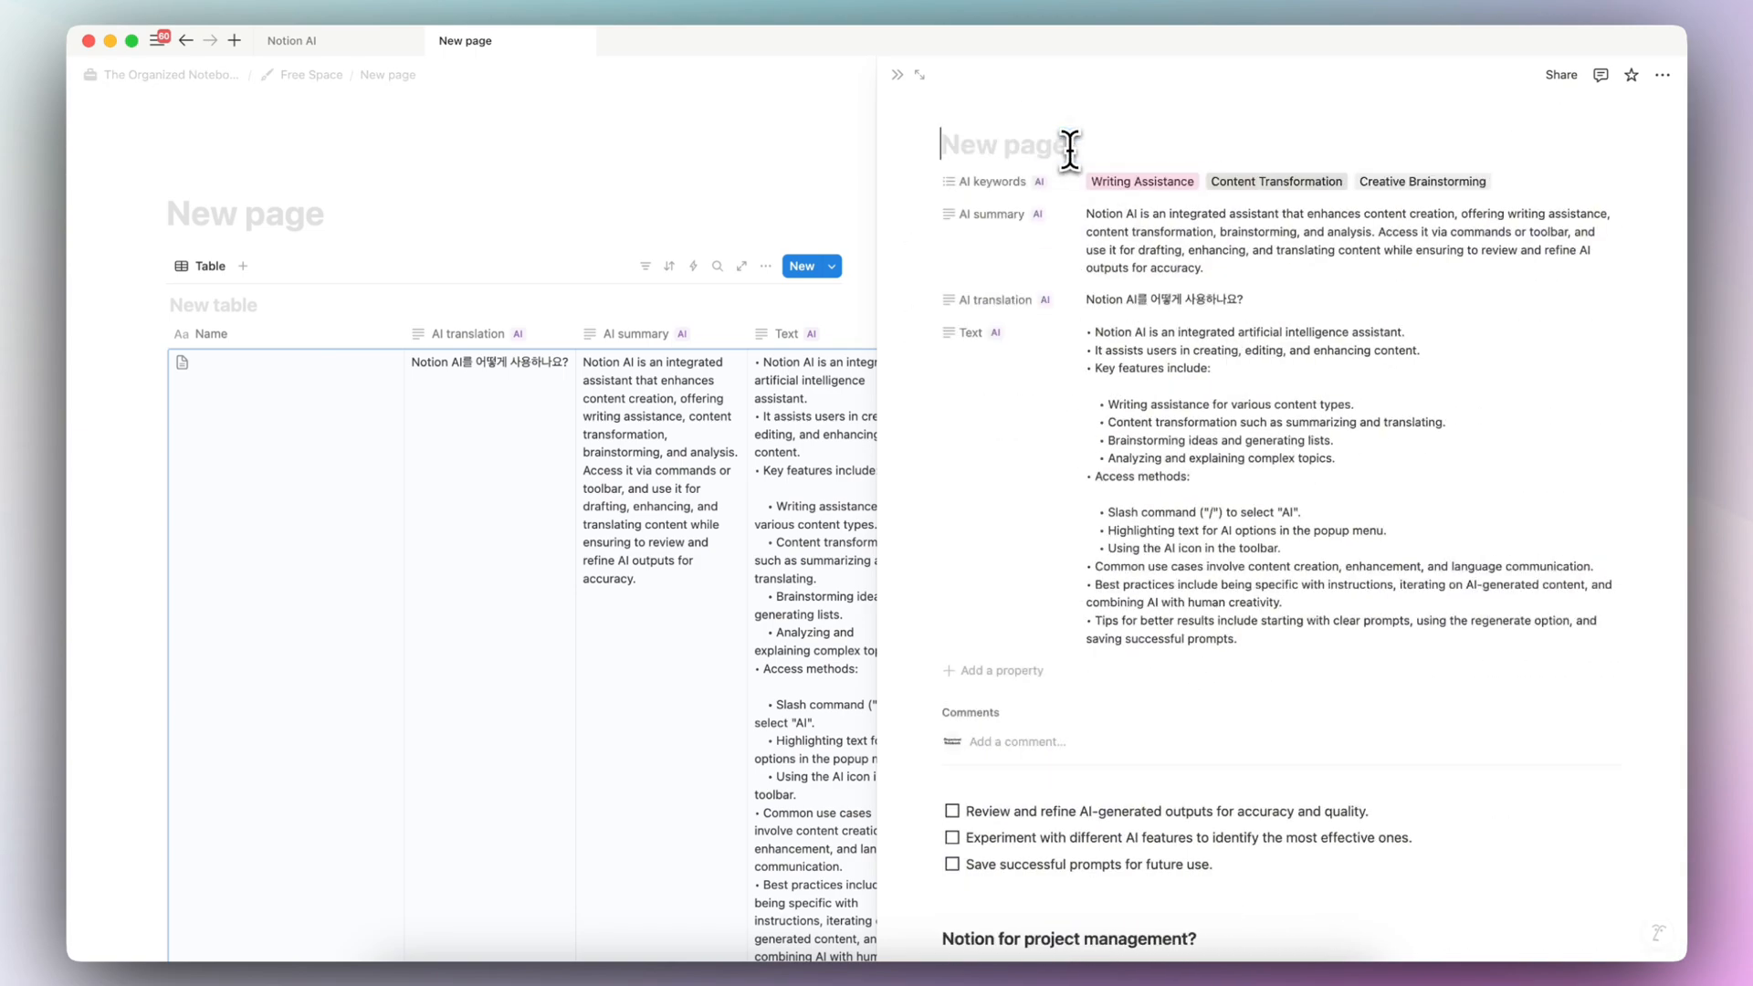
pyautogui.write('N')
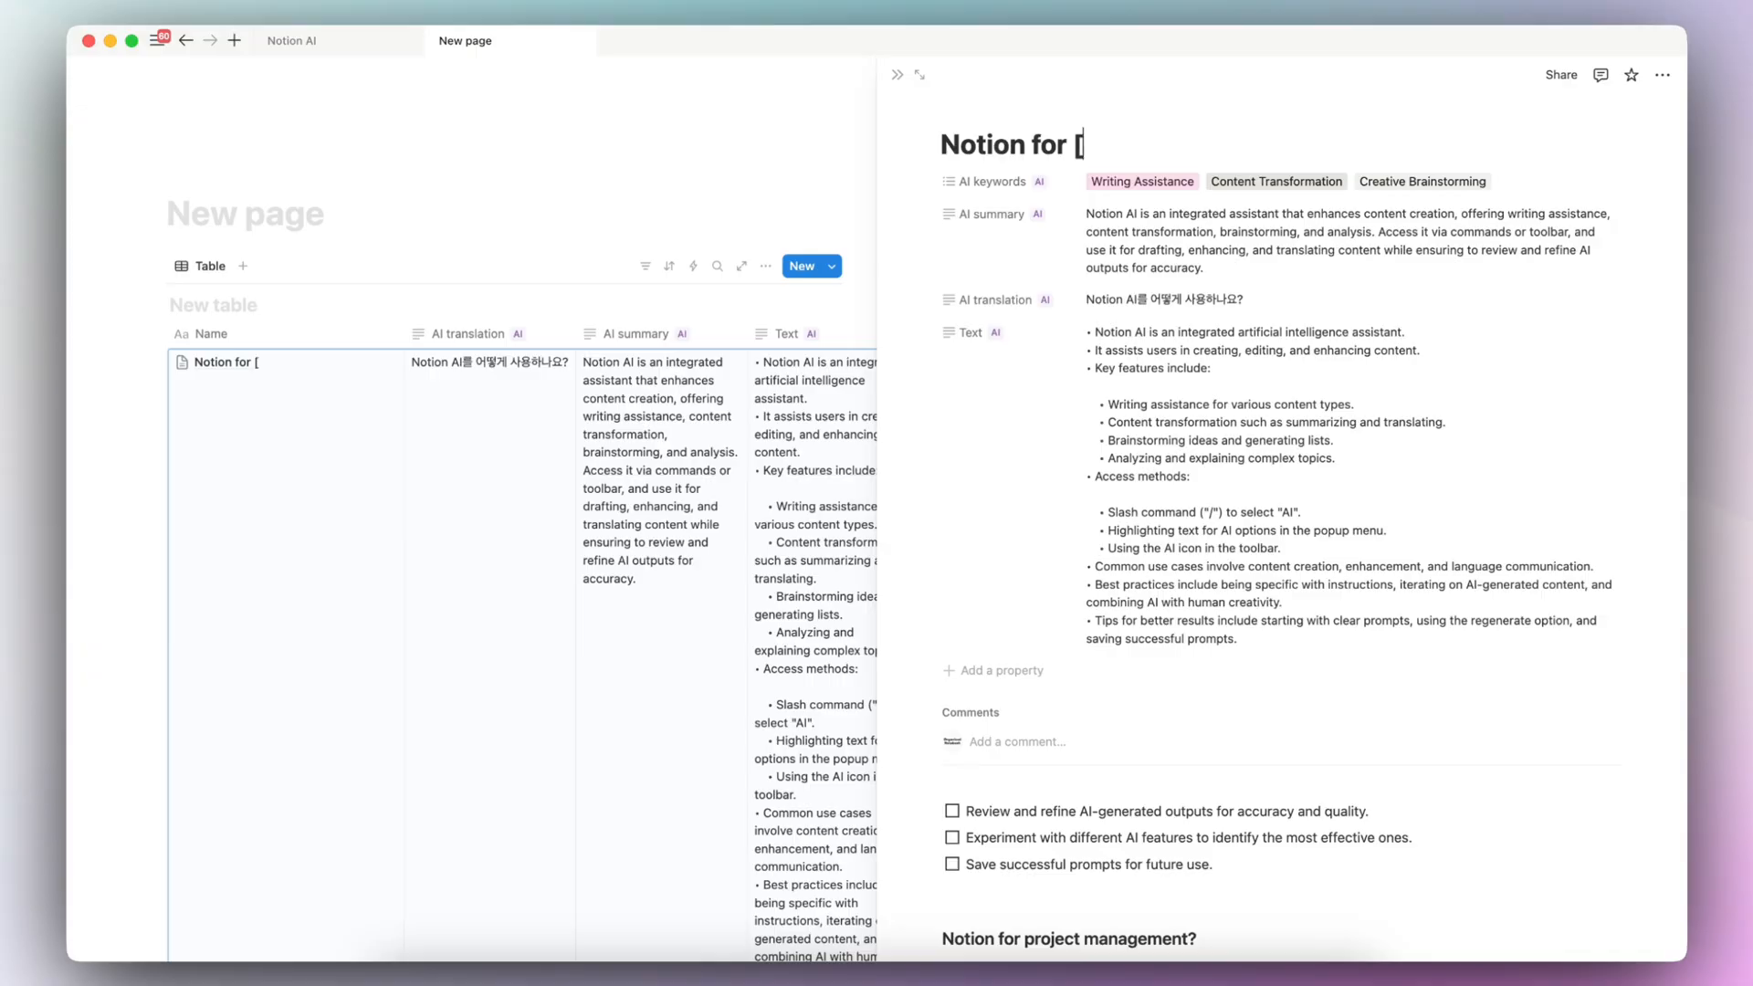
pyautogui.write('otion for project manage')
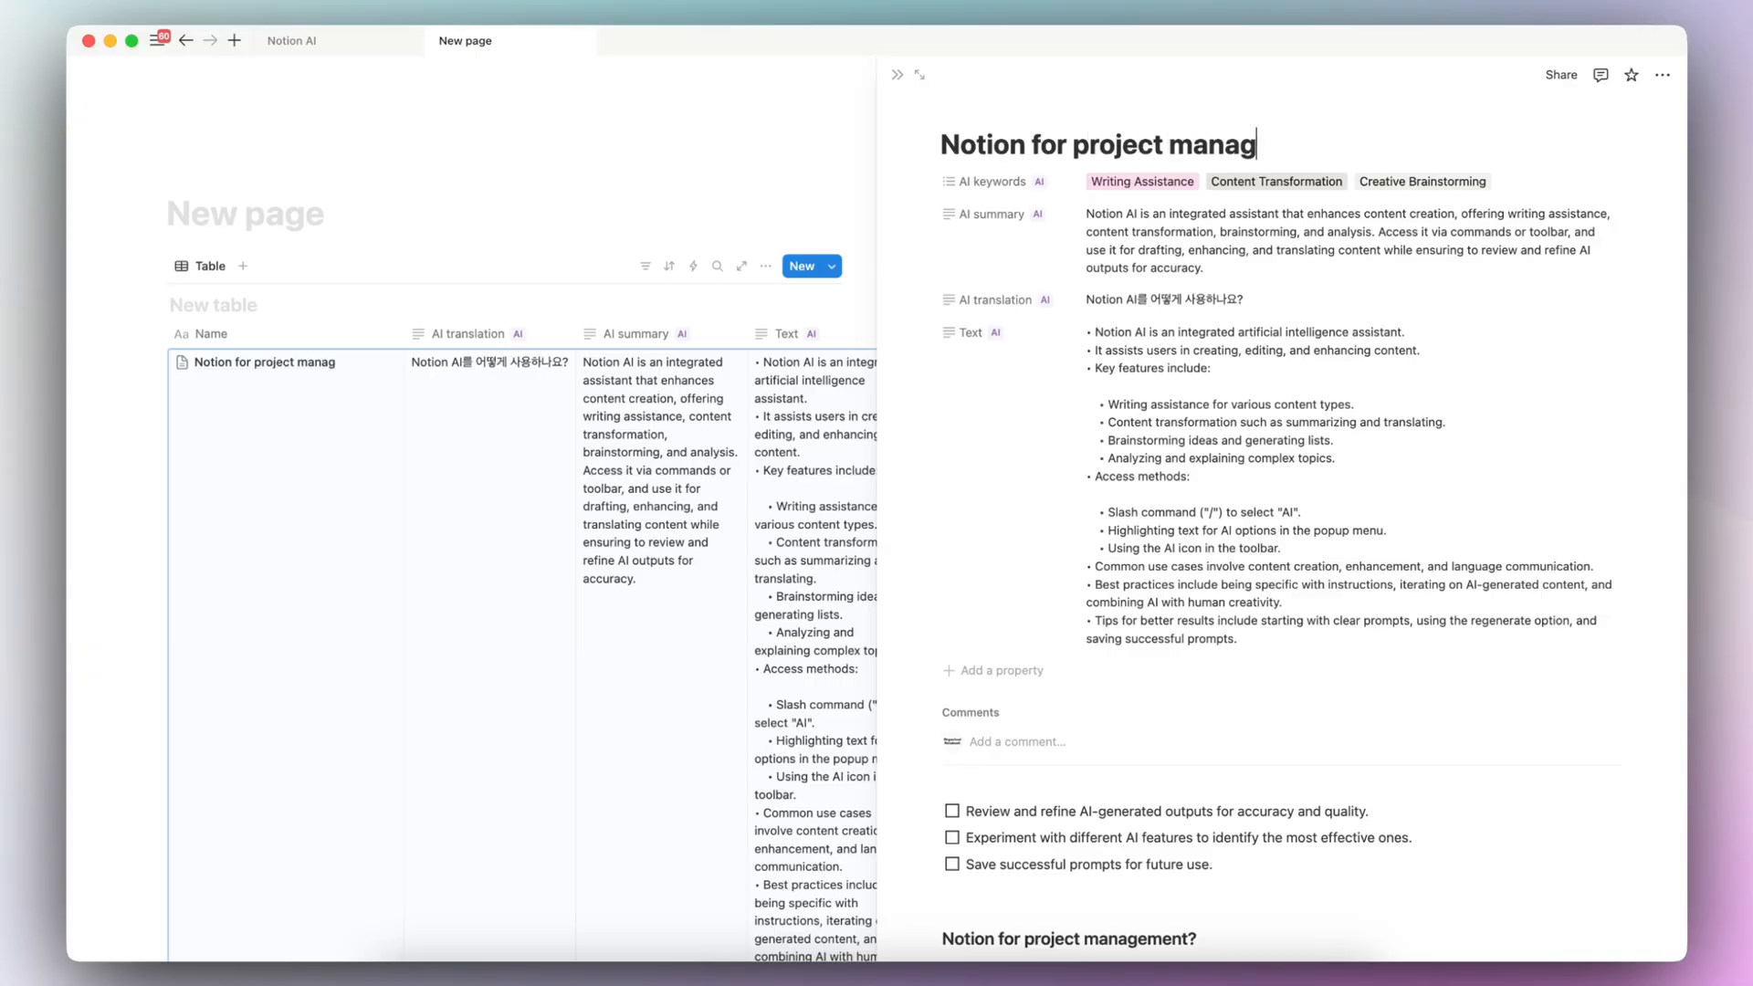
pyautogui.write('me')
pyautogui.press('BackSpace')
pyautogui.press('BackSpace')
pyautogui.write('em')
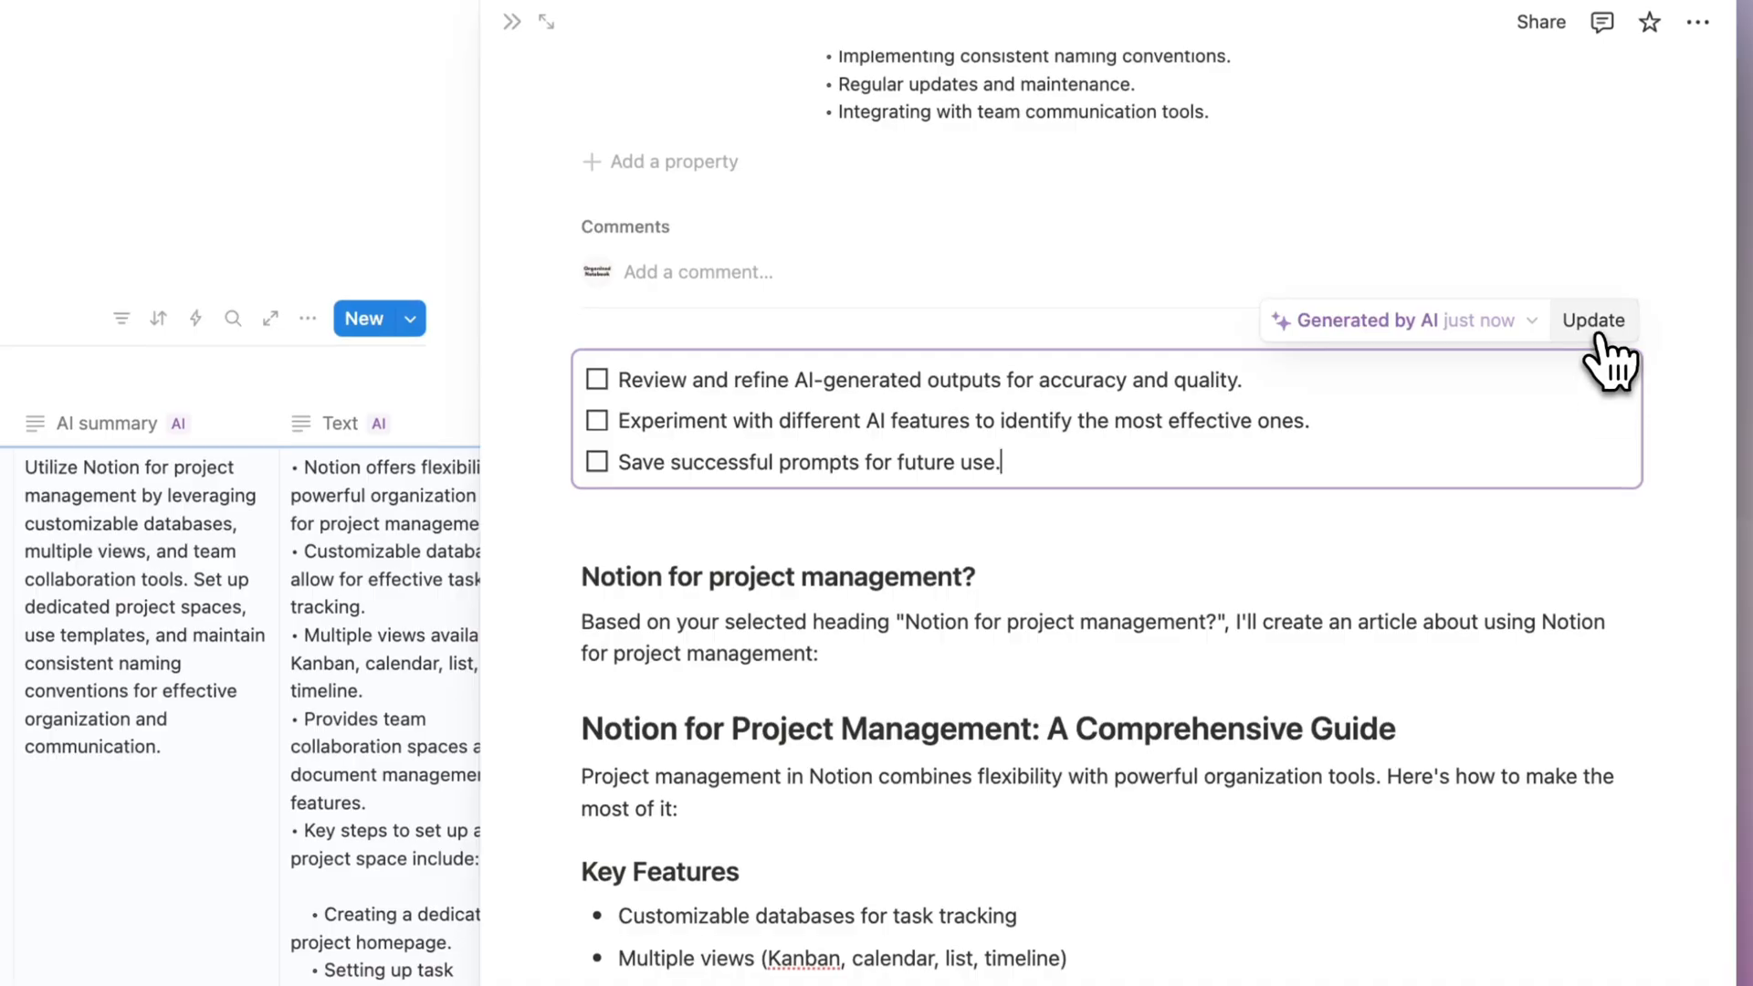
# - Update the AI action items block from the page's new content and review the page
pyautogui.click(1597, 336)
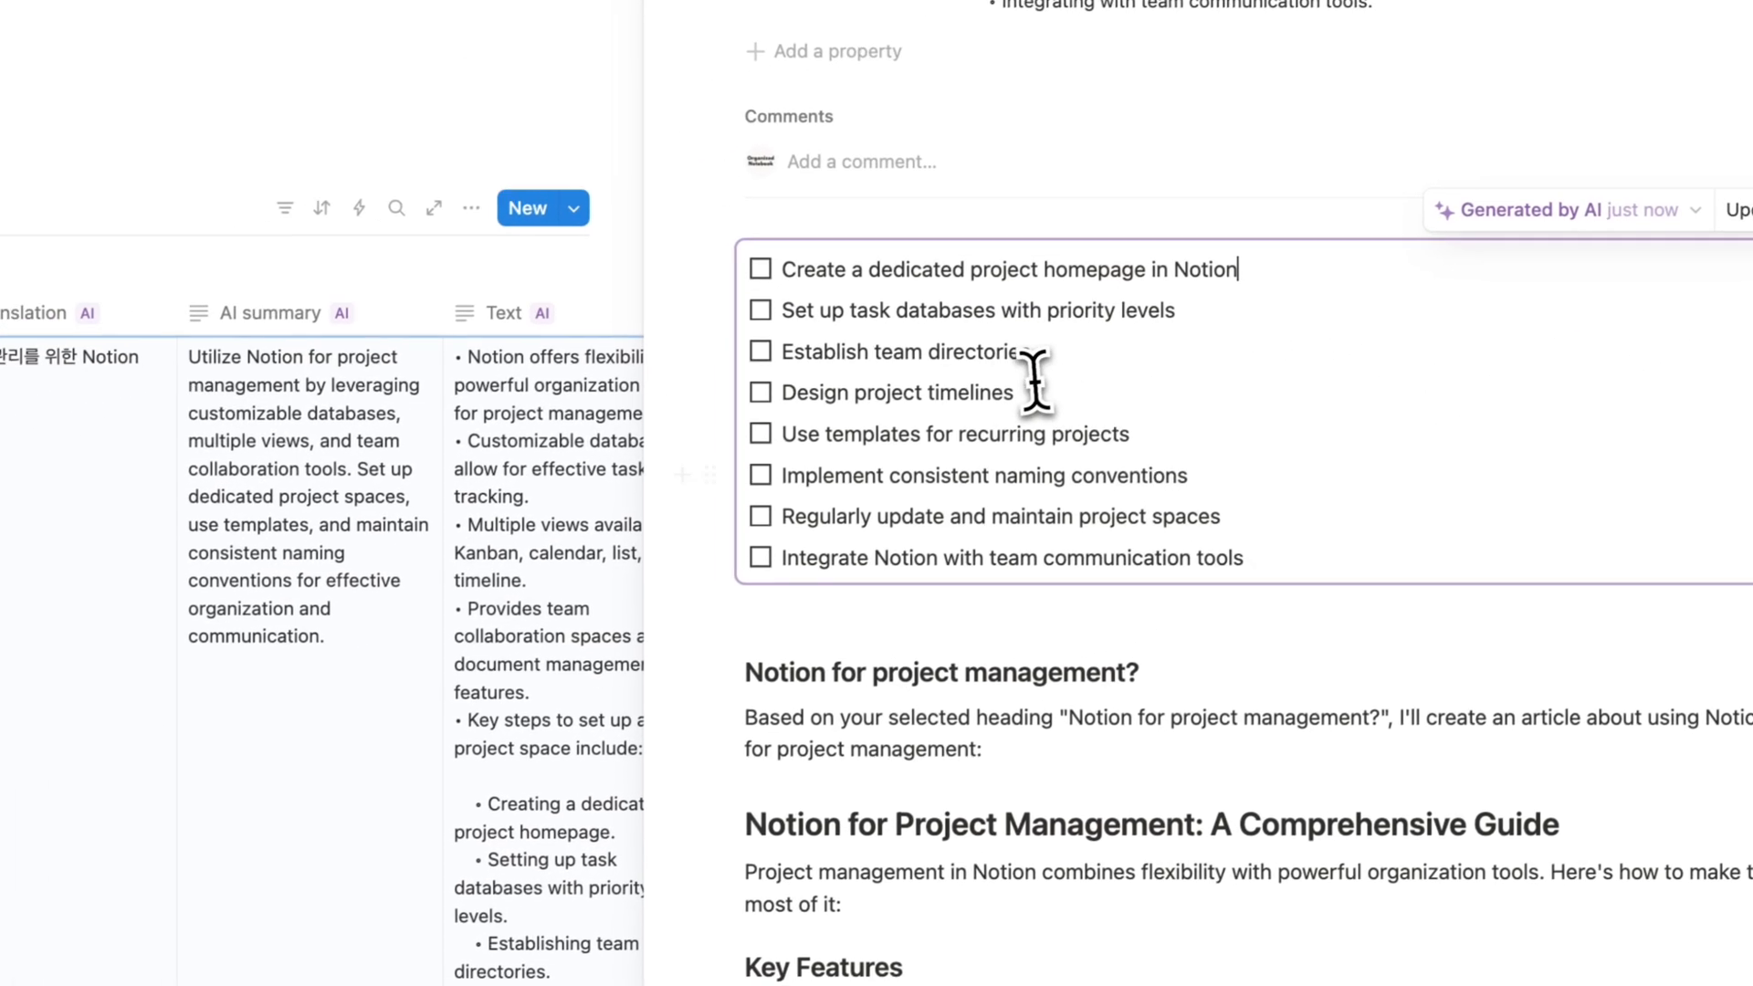
pyautogui.scroll(-6, 1123, 427)
pyautogui.scroll(3, 1223, 655)
pyautogui.scroll(3, 1223, 656)
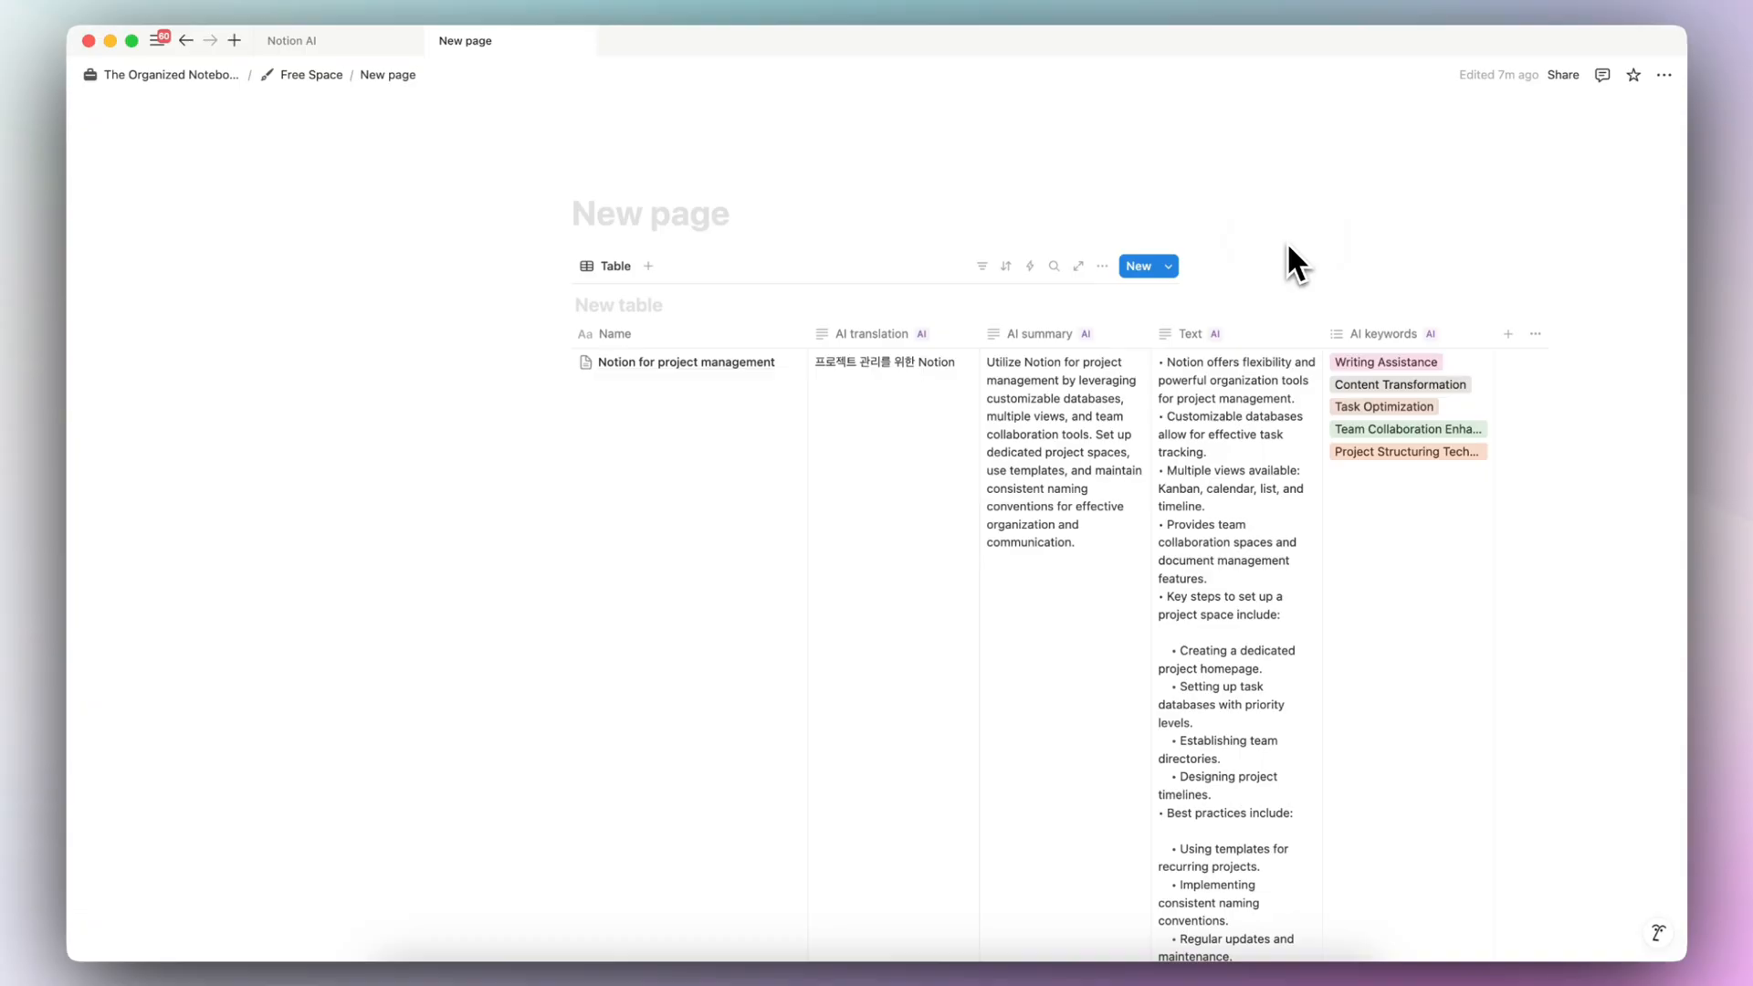
# - Create a database template named "New Entry"
pyautogui.click(1176, 269)
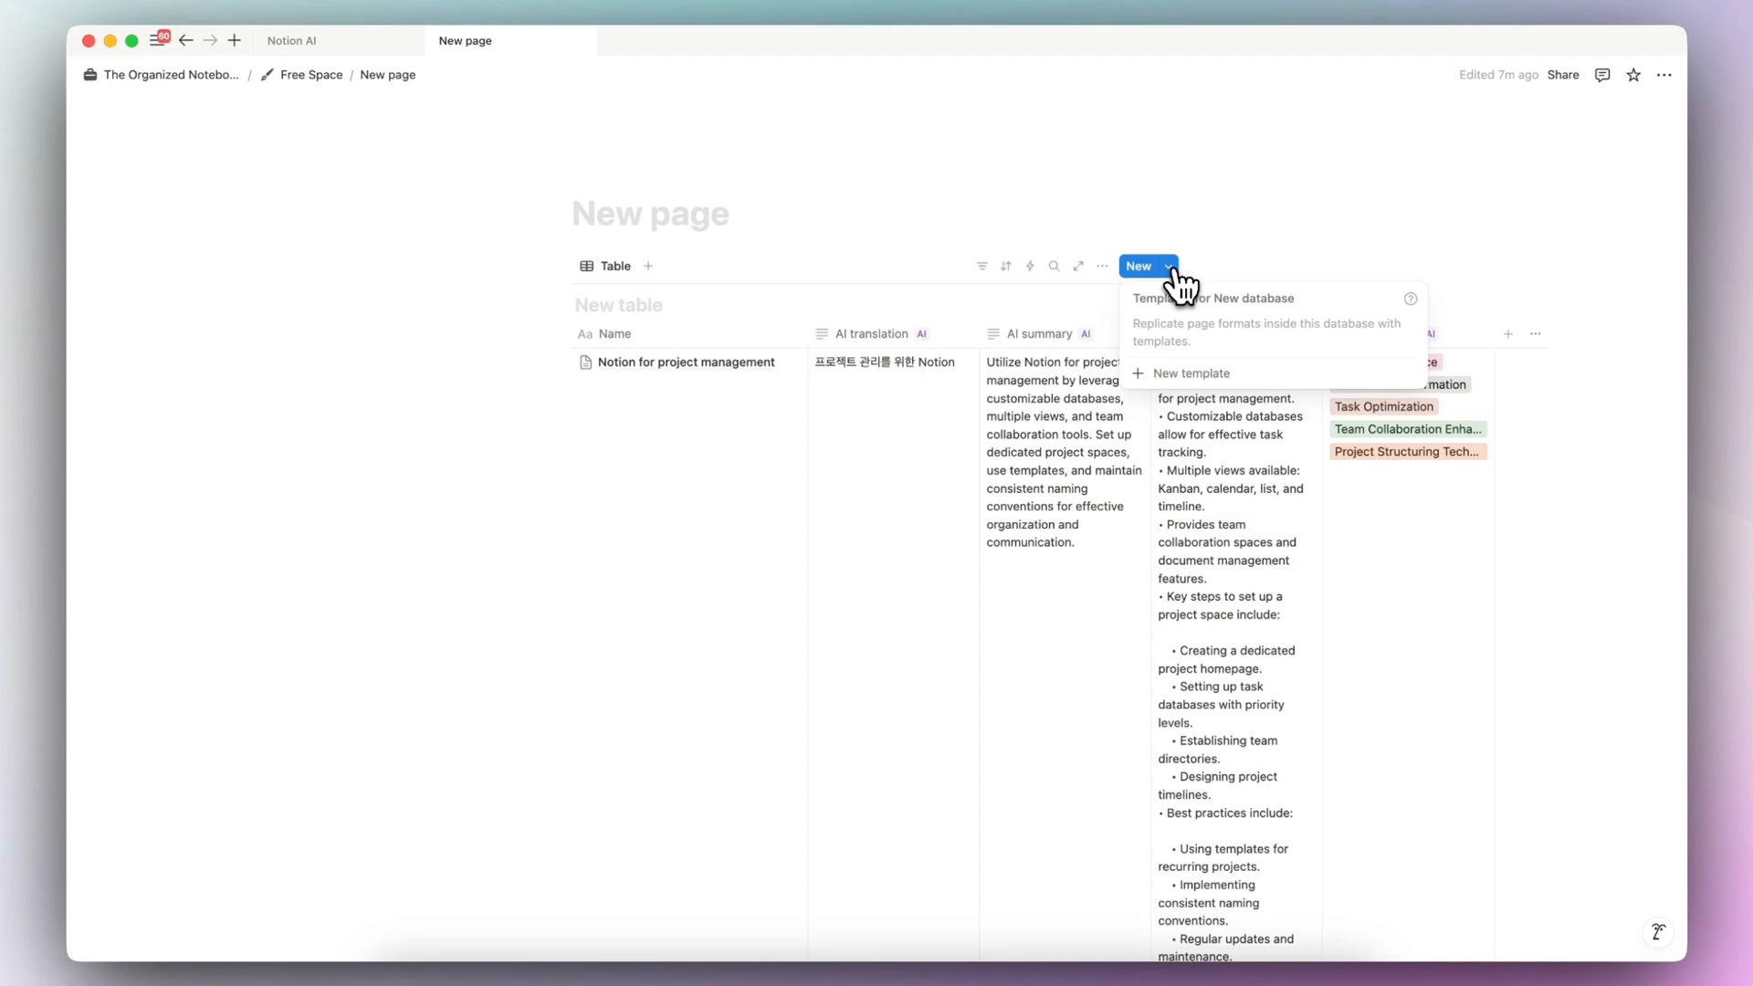
pyautogui.click(1187, 373)
pyautogui.write('New Entry')
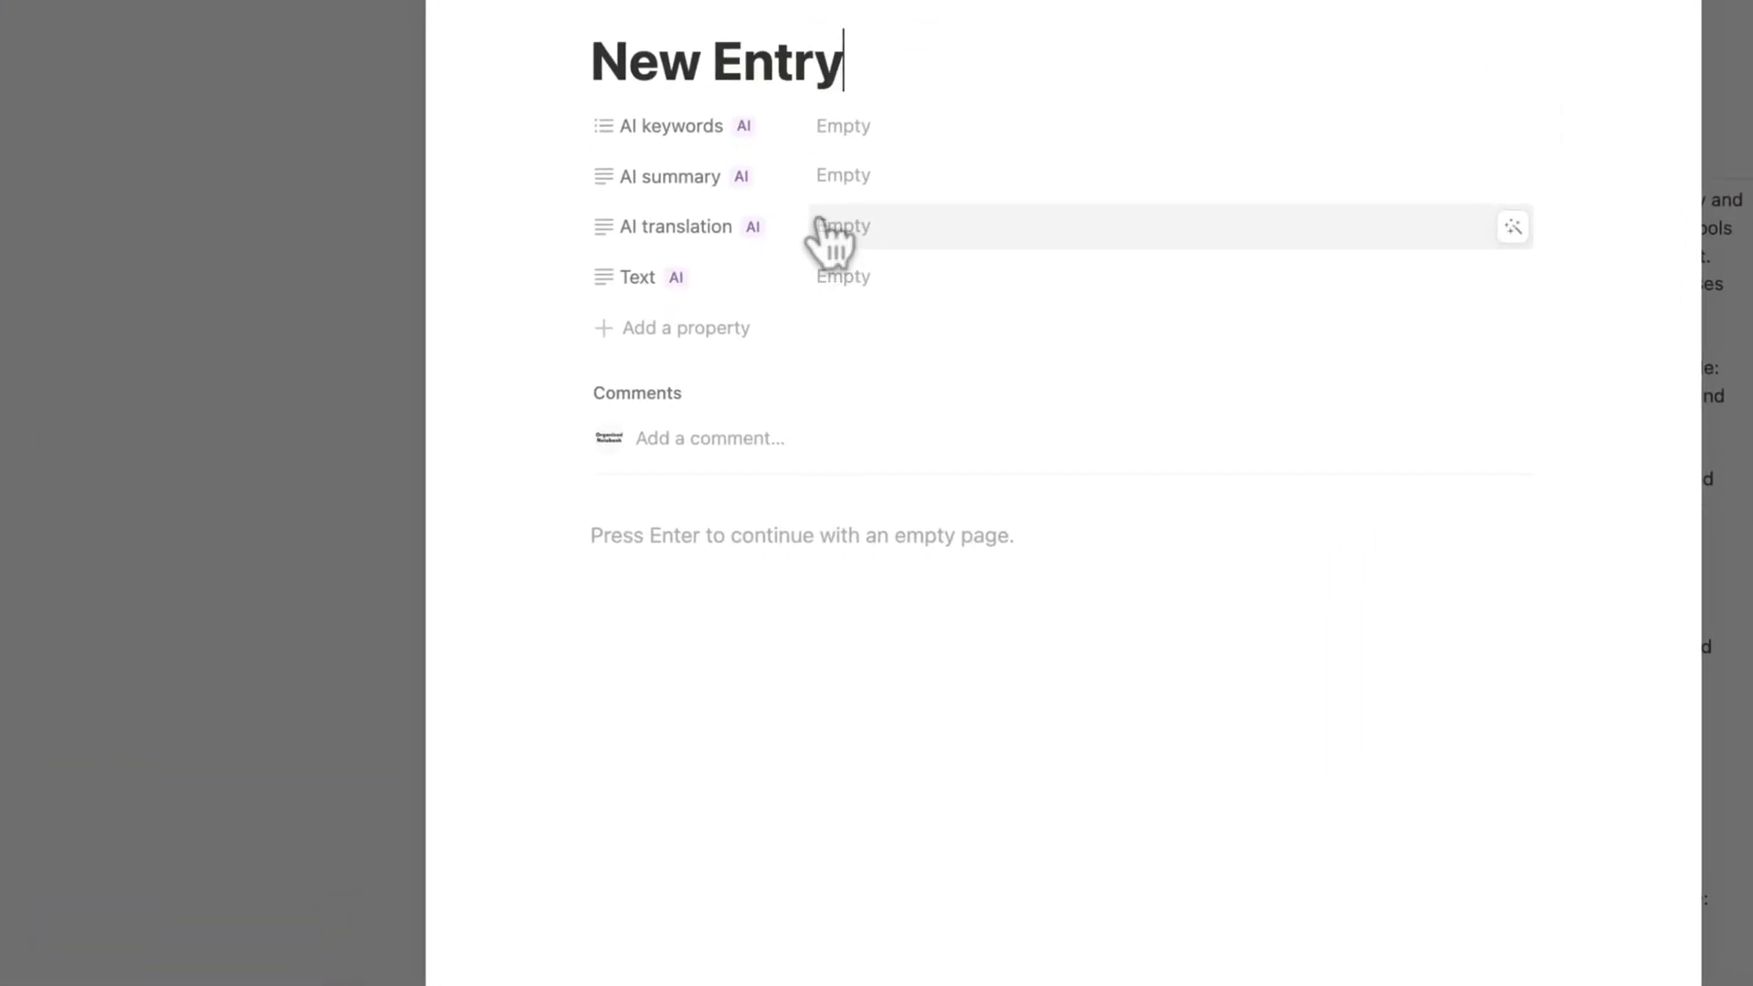
# - Insert an AI block with the recent prompt "30 hashtags" in the template body and close the template
pyautogui.click(746, 534)
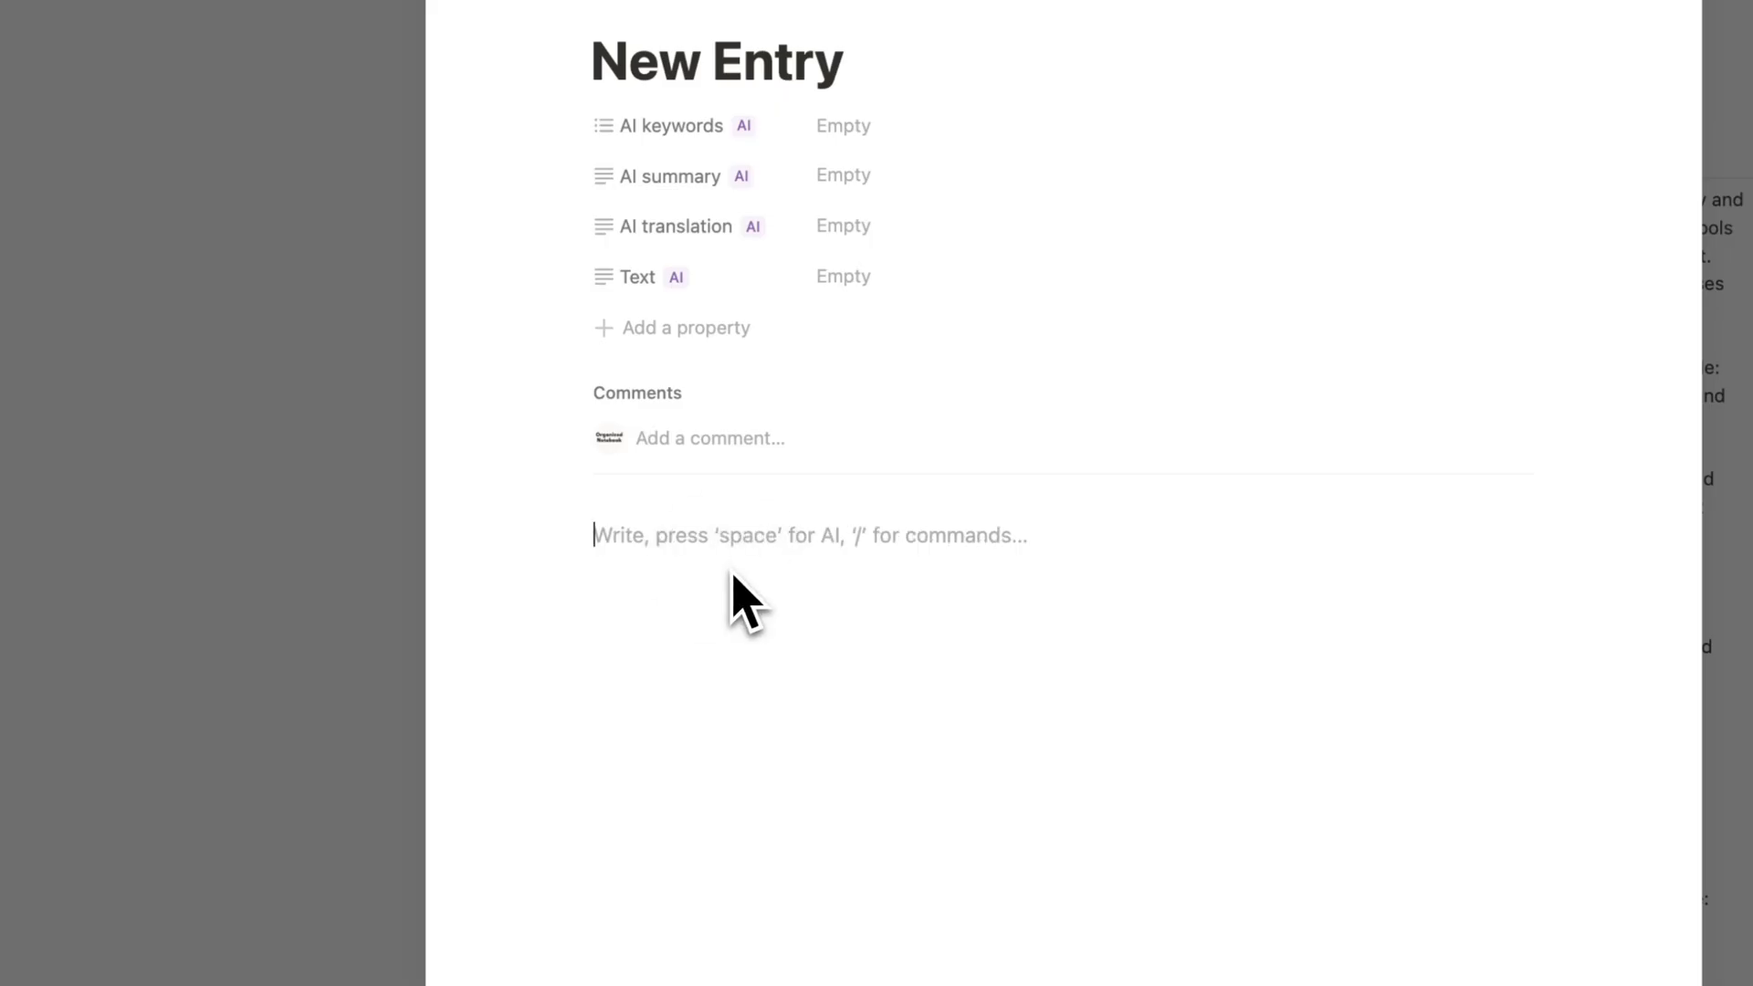
pyautogui.write('/ai')
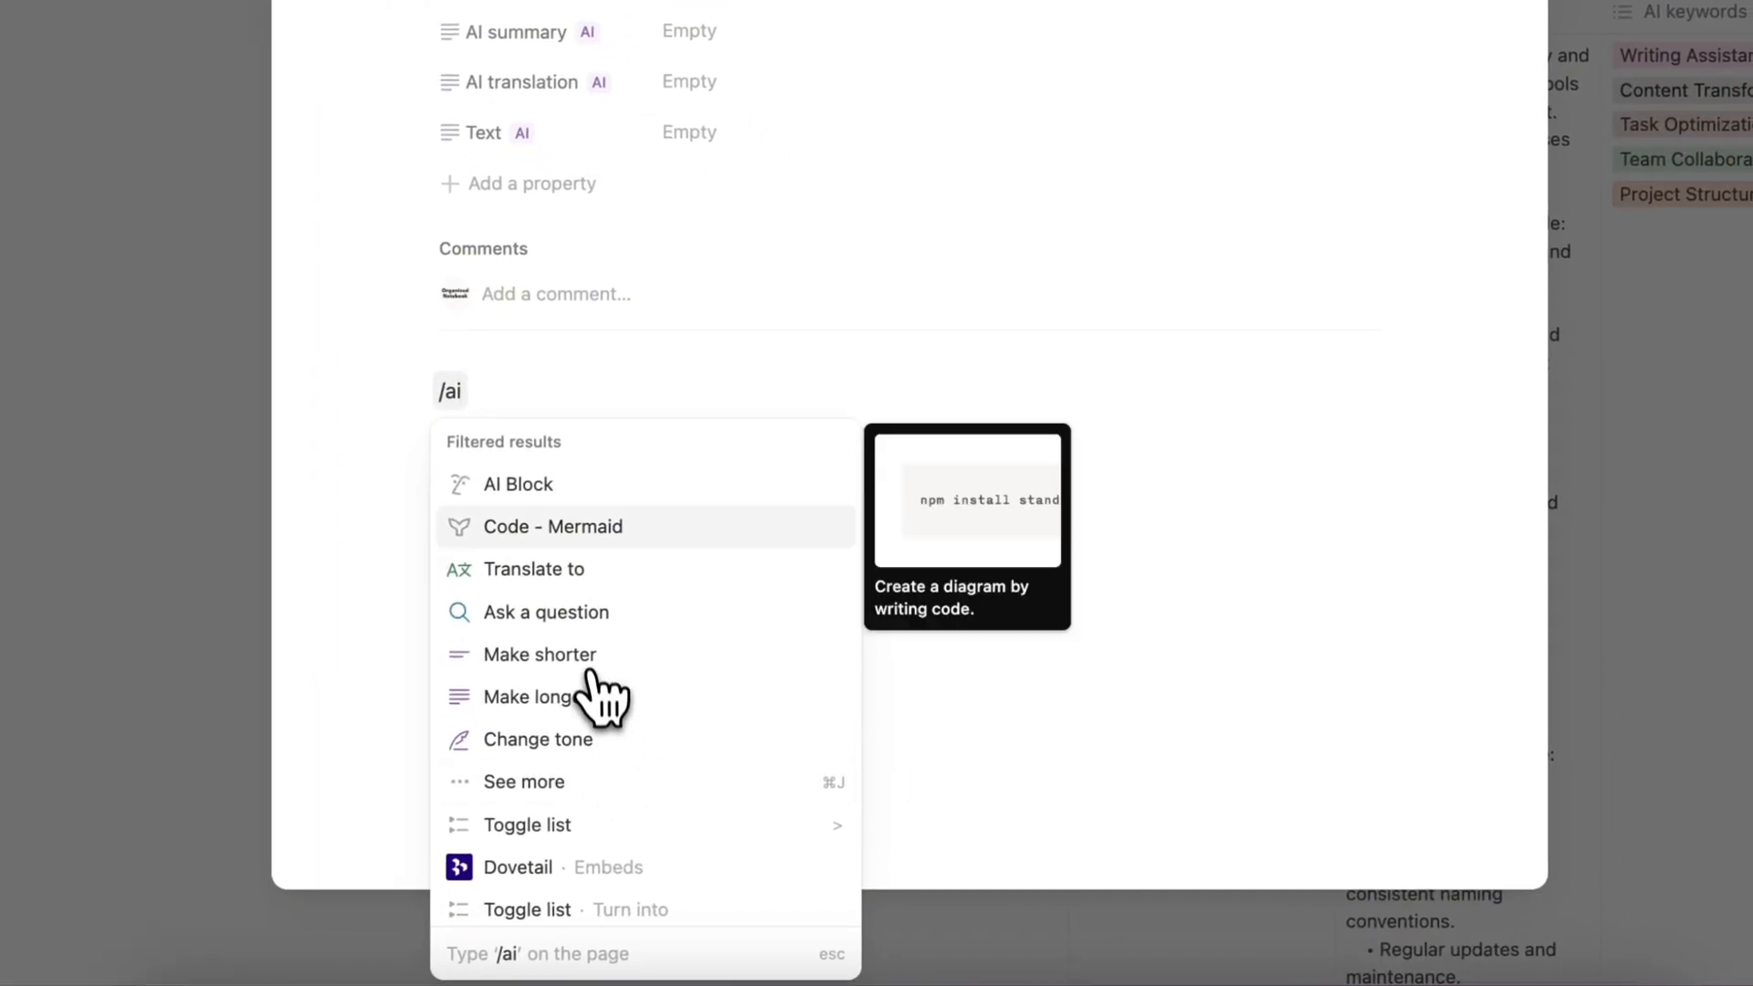
pyautogui.click(552, 486)
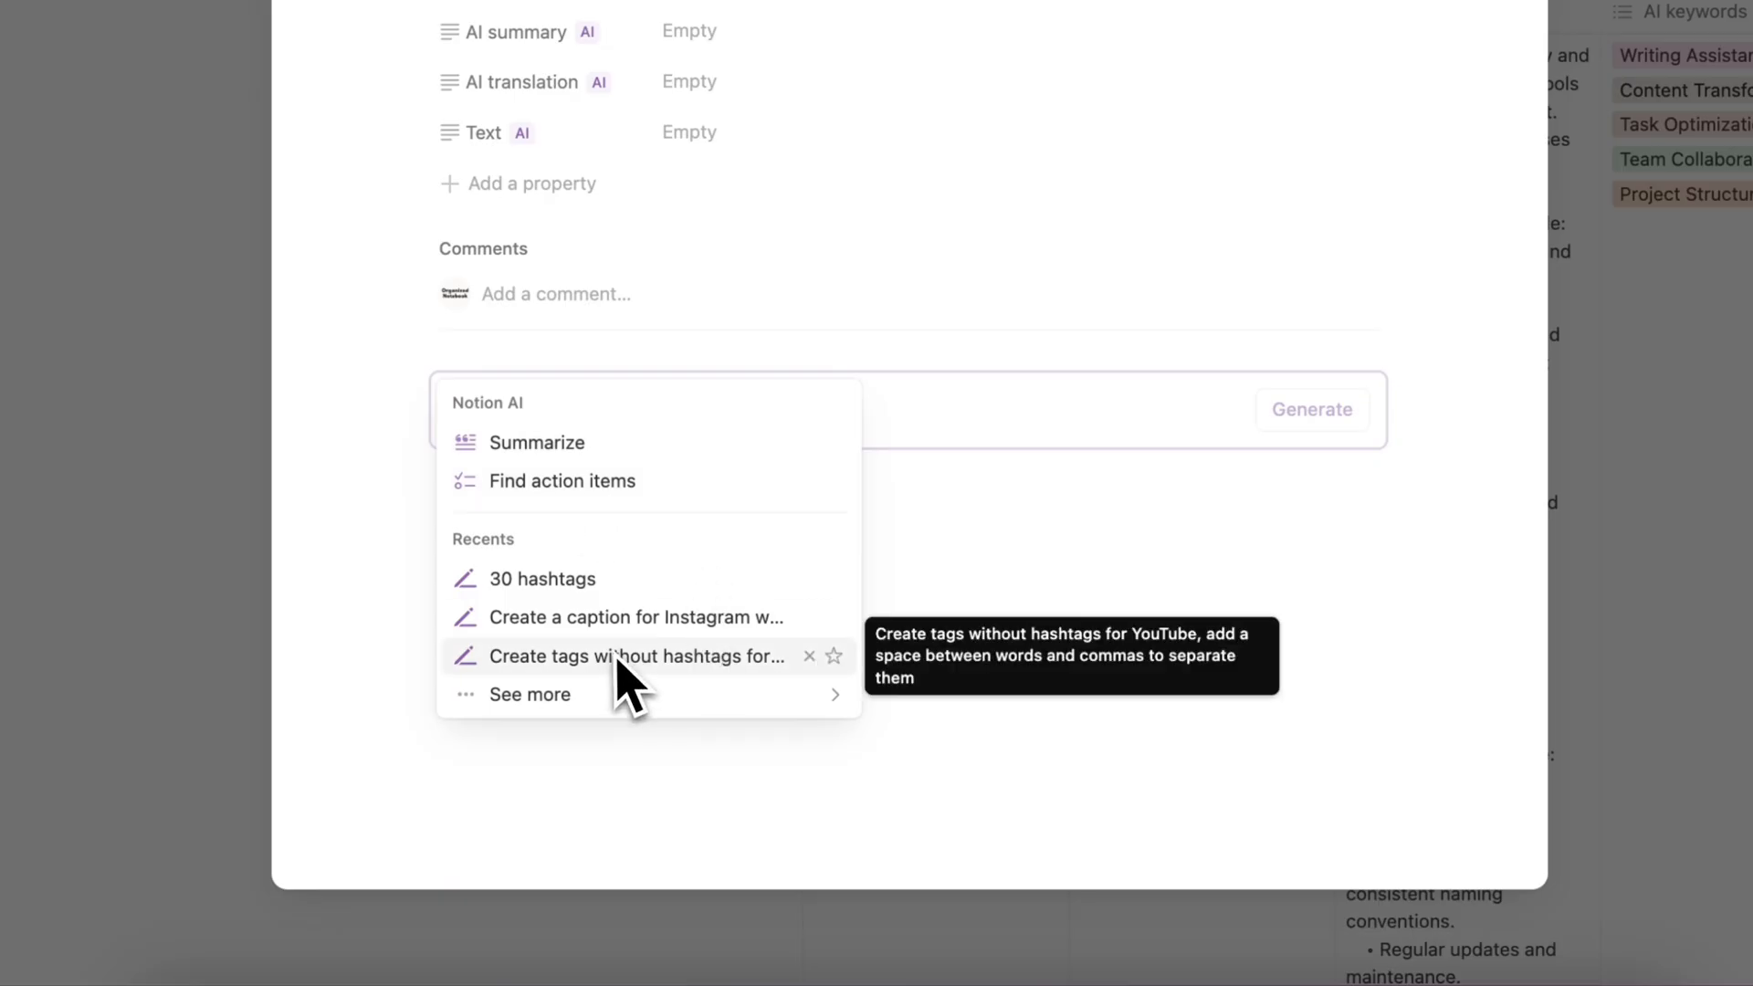
pyautogui.click(650, 584)
pyautogui.click(1589, 492)
# - Add a row at the end of the table, open its page and apply the New Entry template
pyautogui.scroll(-10, 886, 457)
pyautogui.click(512, 628)
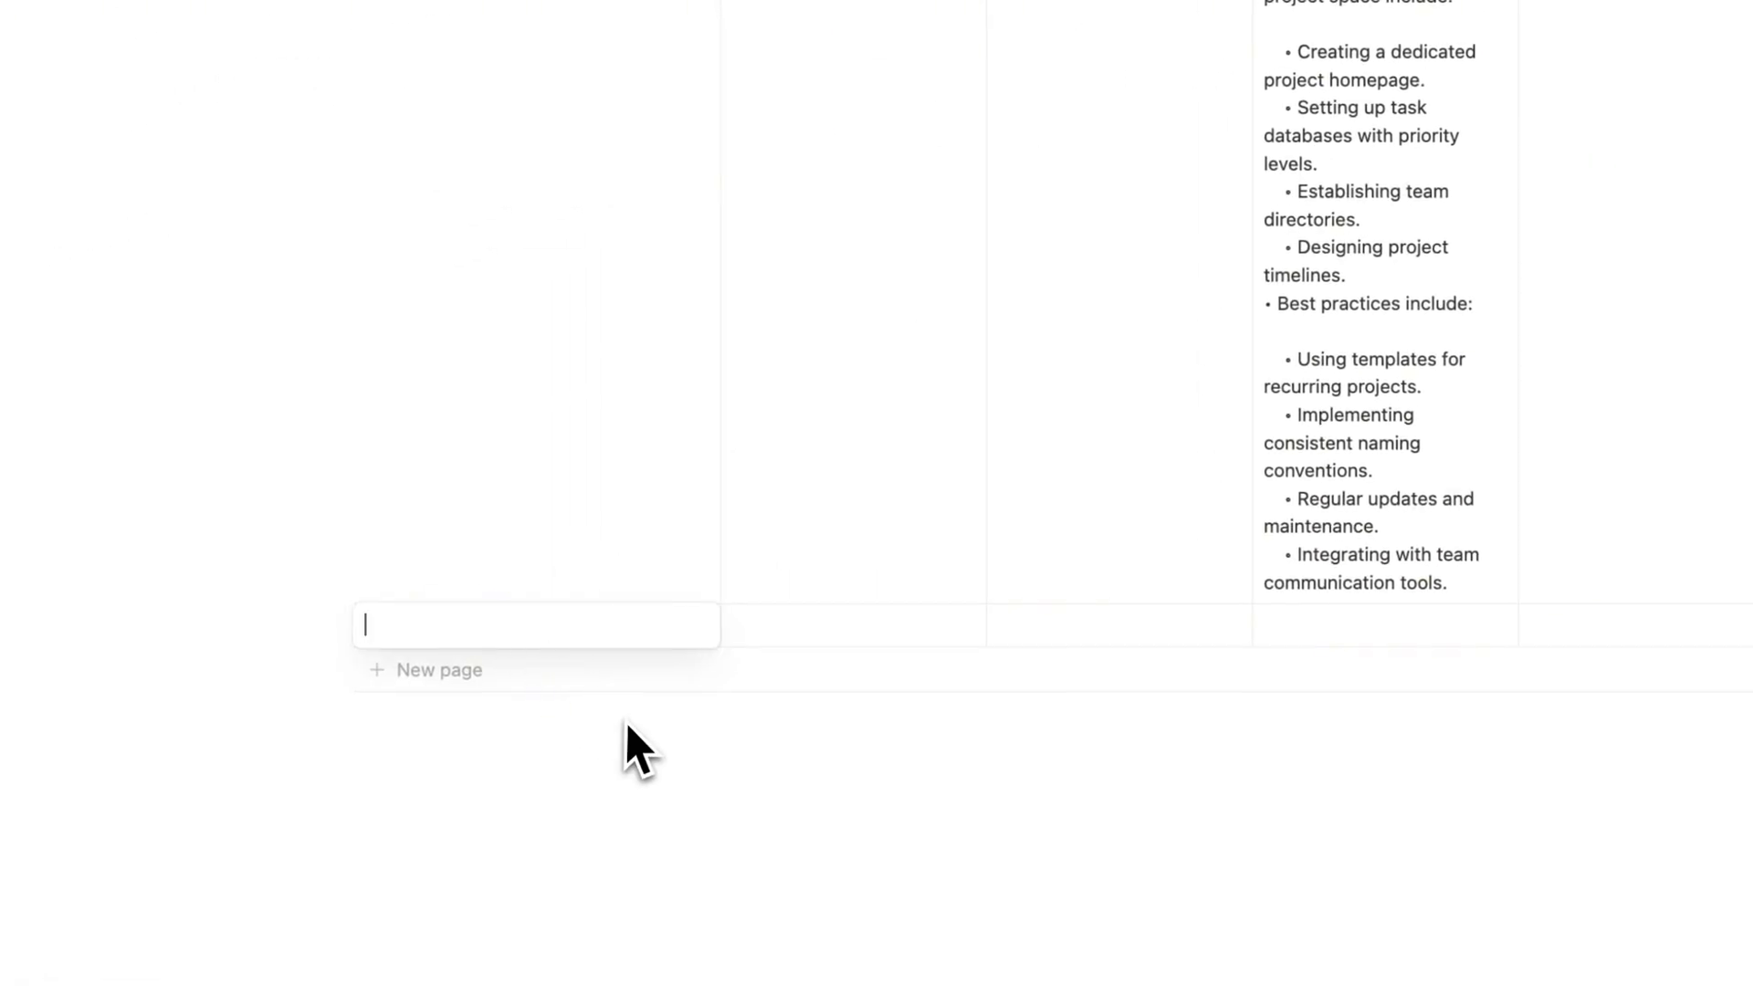
pyautogui.click(677, 625)
pyautogui.click(1022, 452)
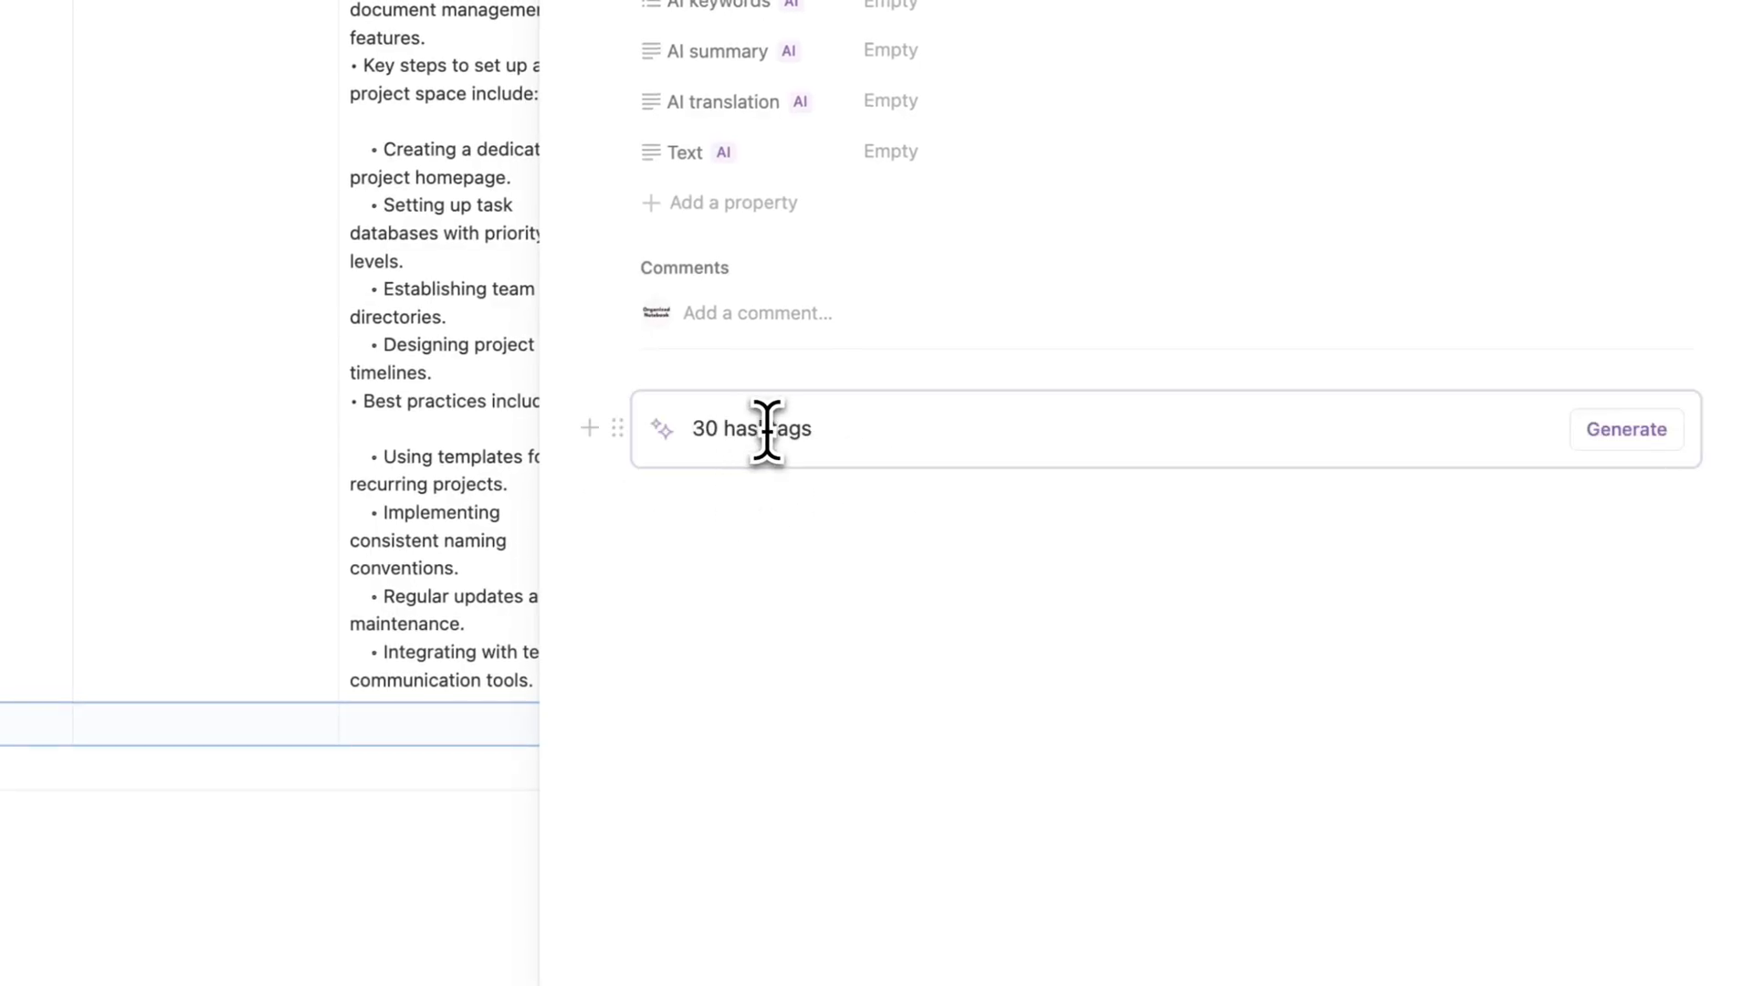
# - Write "Notion AI" below the AI block, generate the 30 hashtags and close the page
pyautogui.click(767, 509)
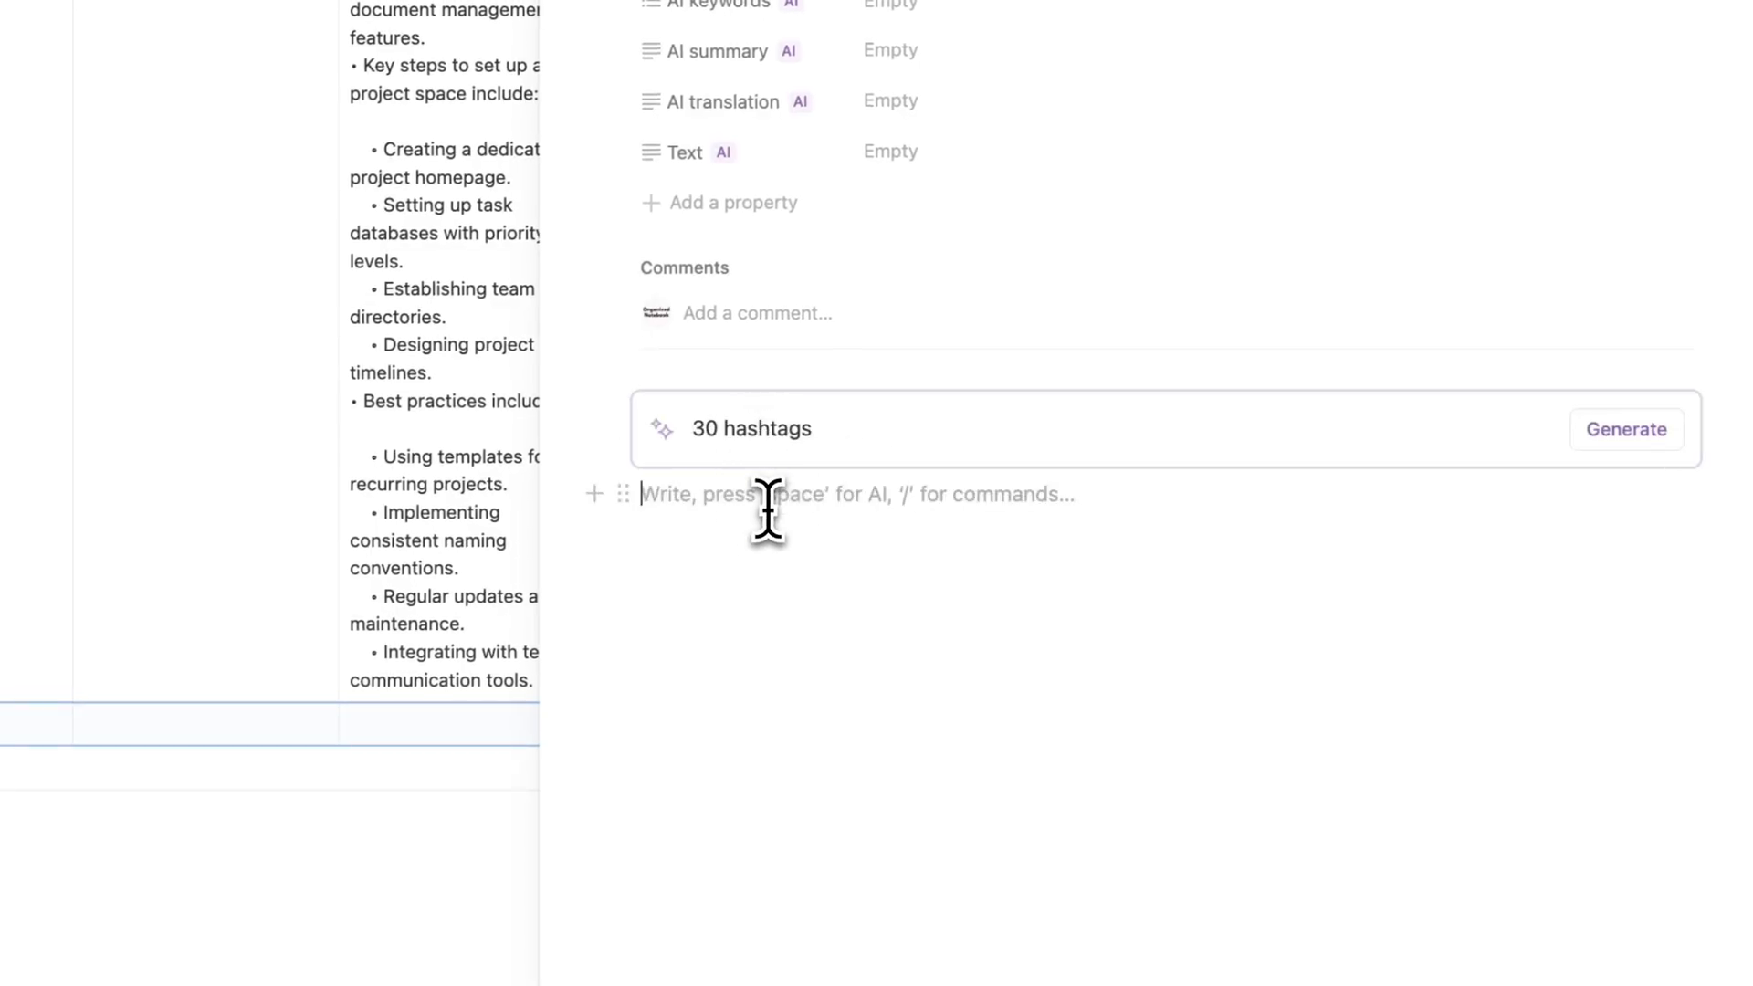
pyautogui.write('Notion AI')
pyautogui.click(1626, 429)
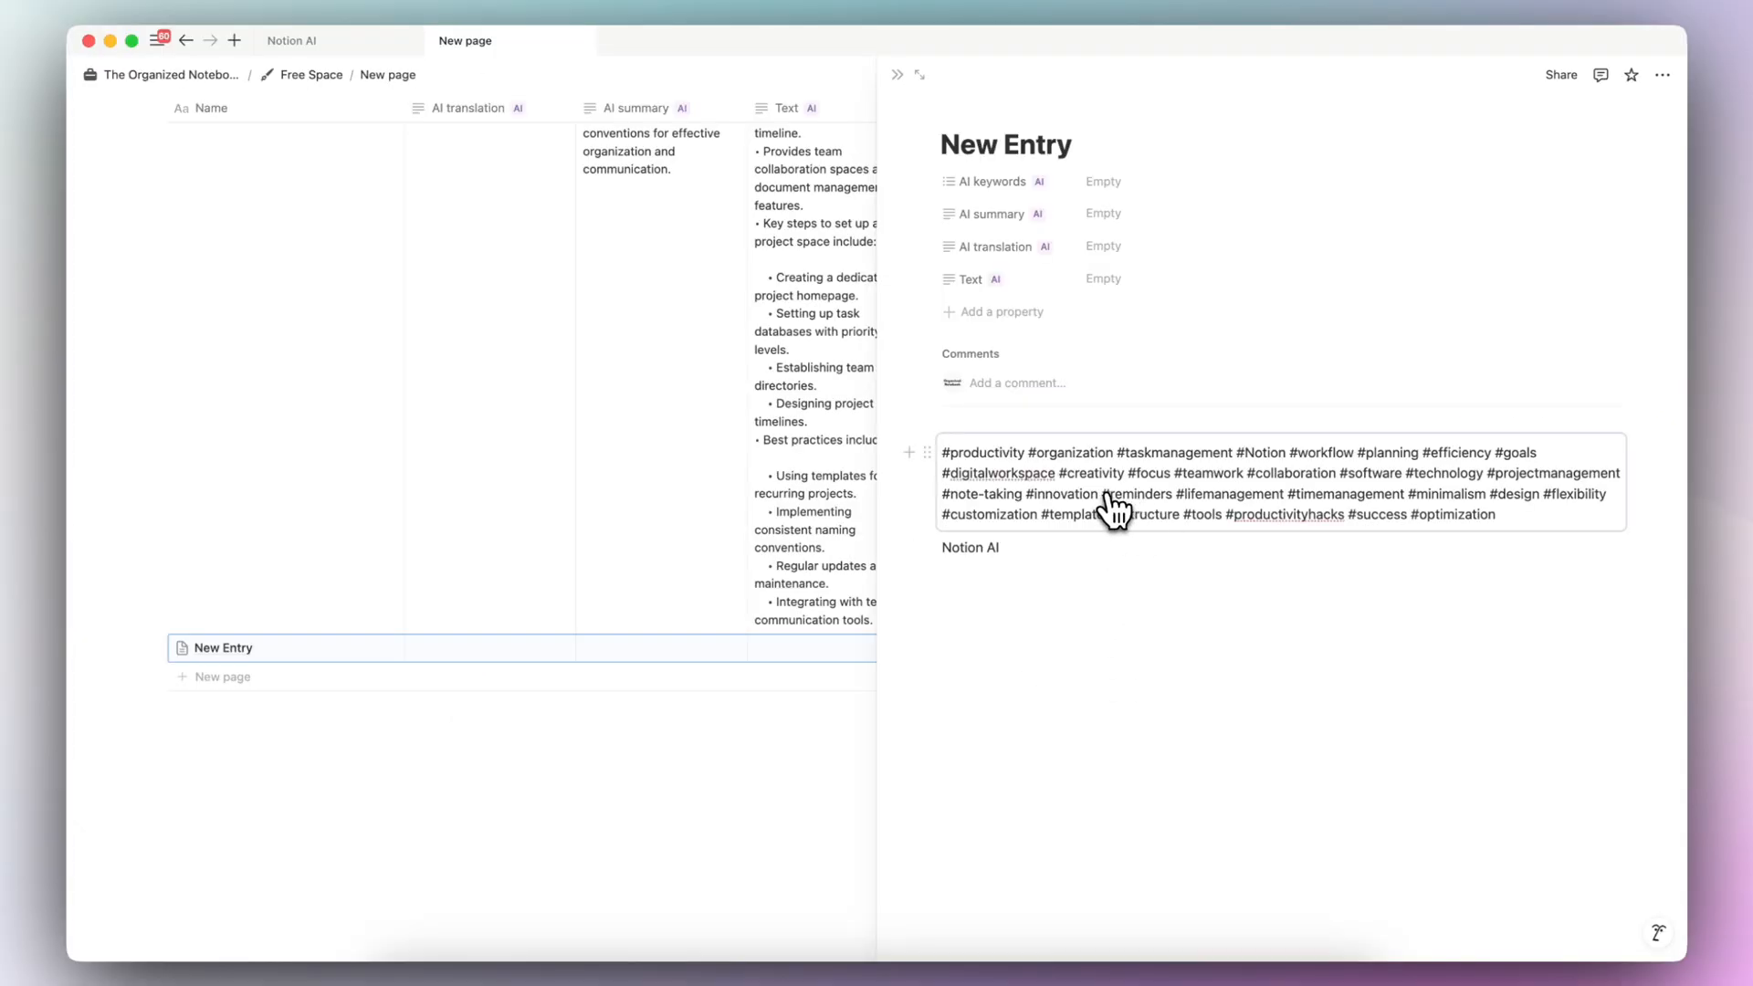
pyautogui.click(897, 75)
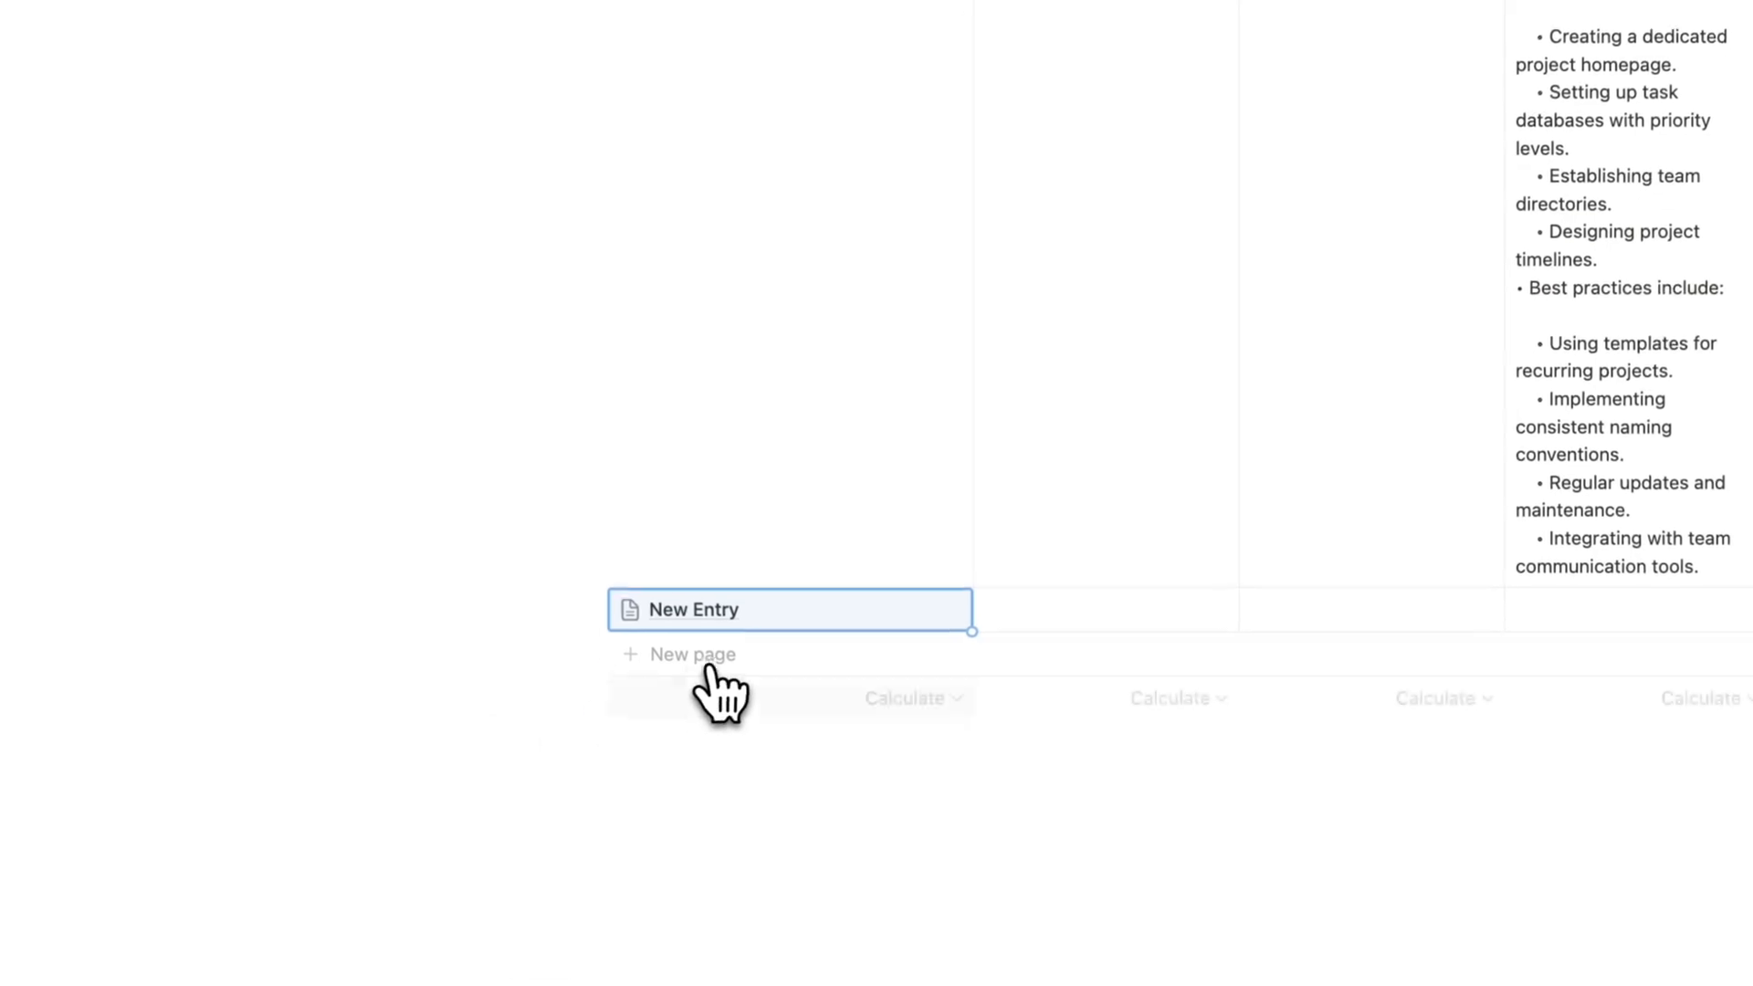
# - Add another entry from the New Entry template, titled "Eating good food", and generate its 30 hashtags
pyautogui.click(710, 668)
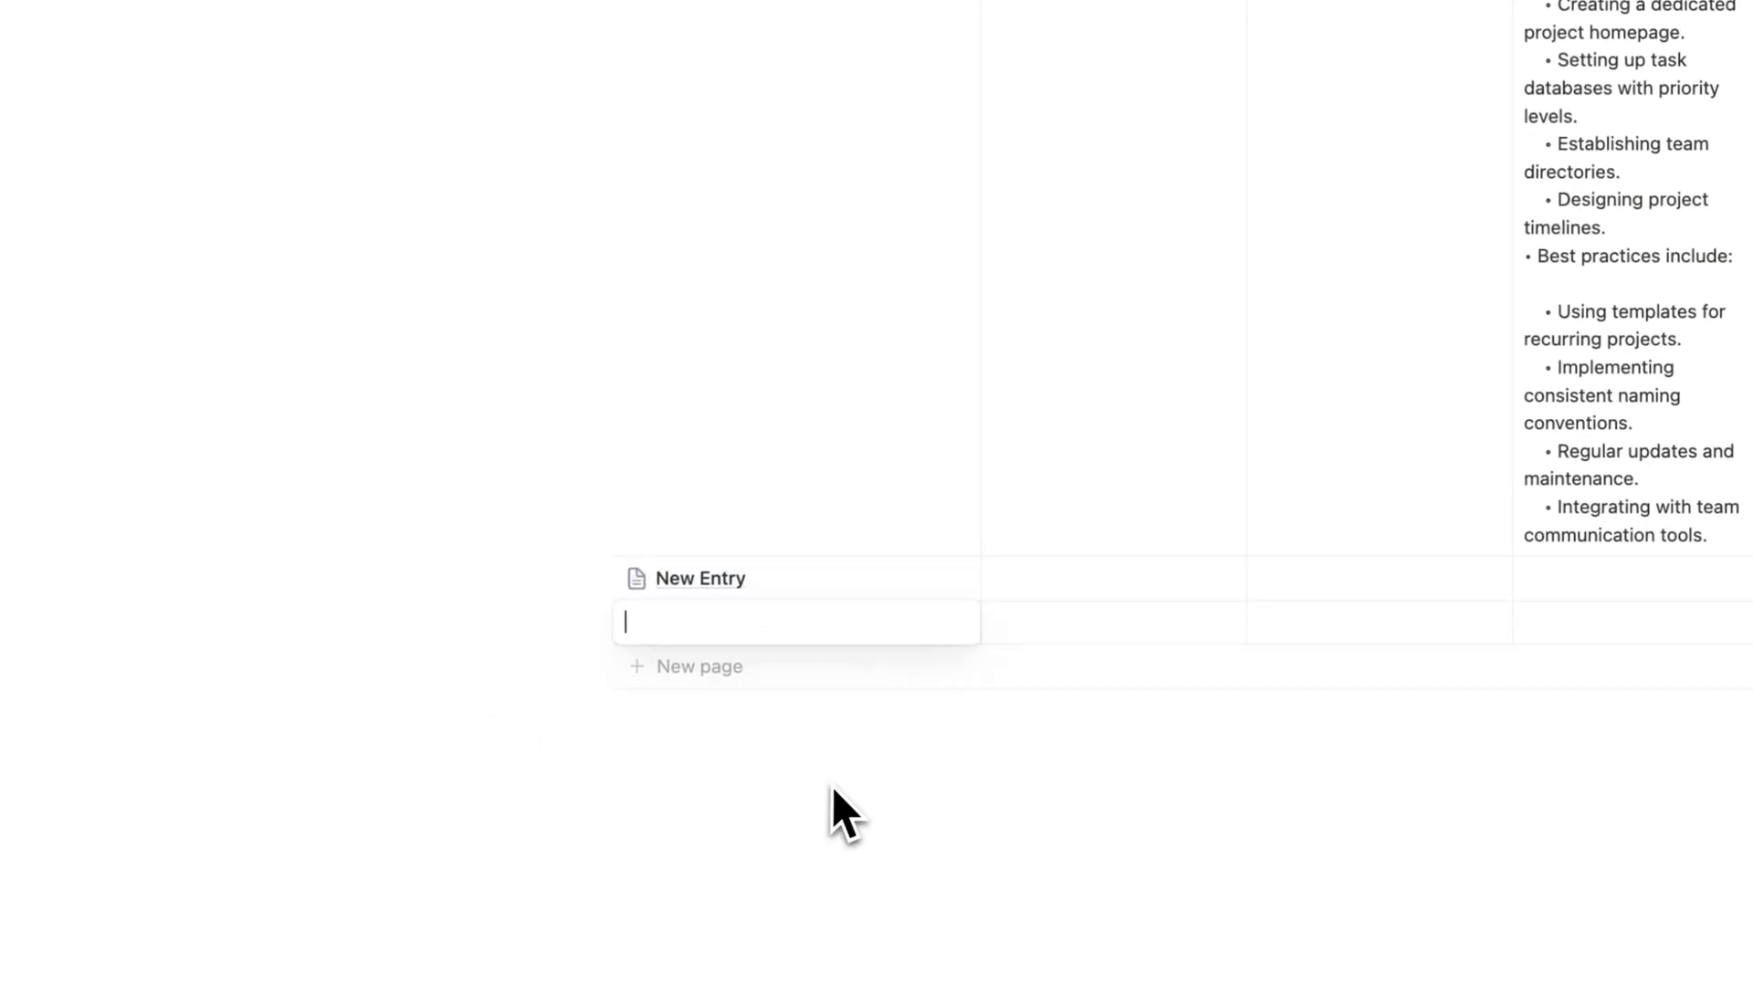
pyautogui.click(1071, 498)
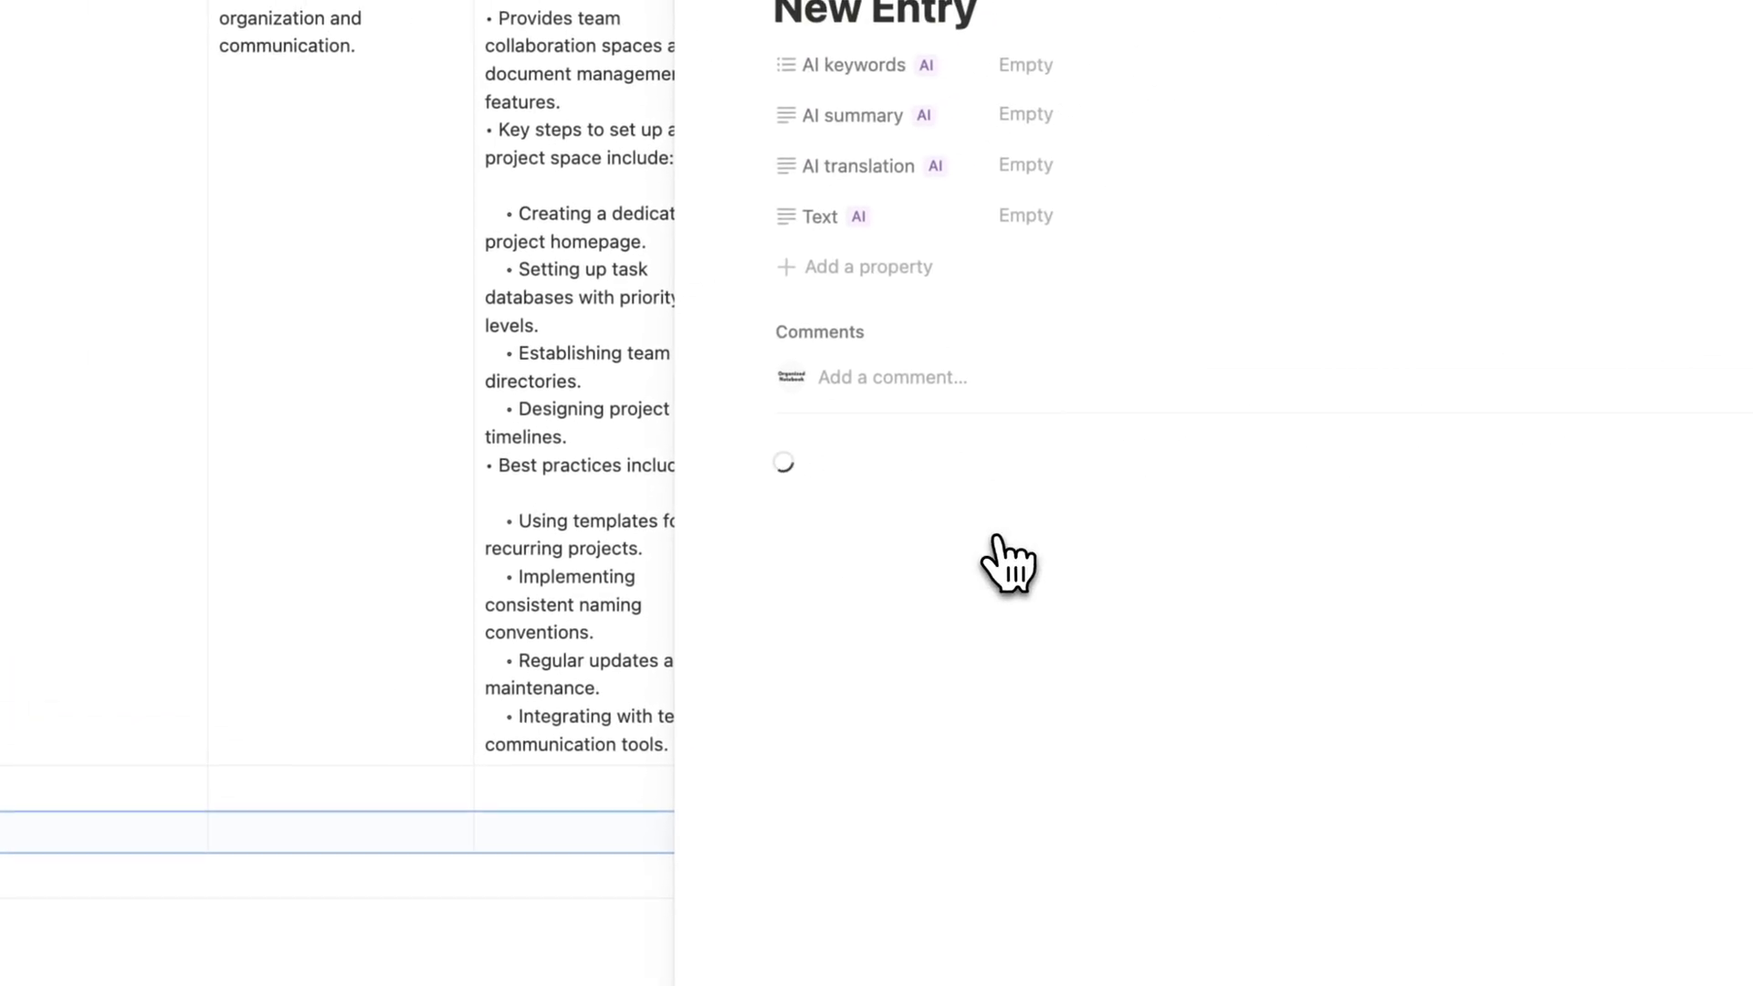
pyautogui.tripleClick(711, 182)
pyautogui.write('Eati')
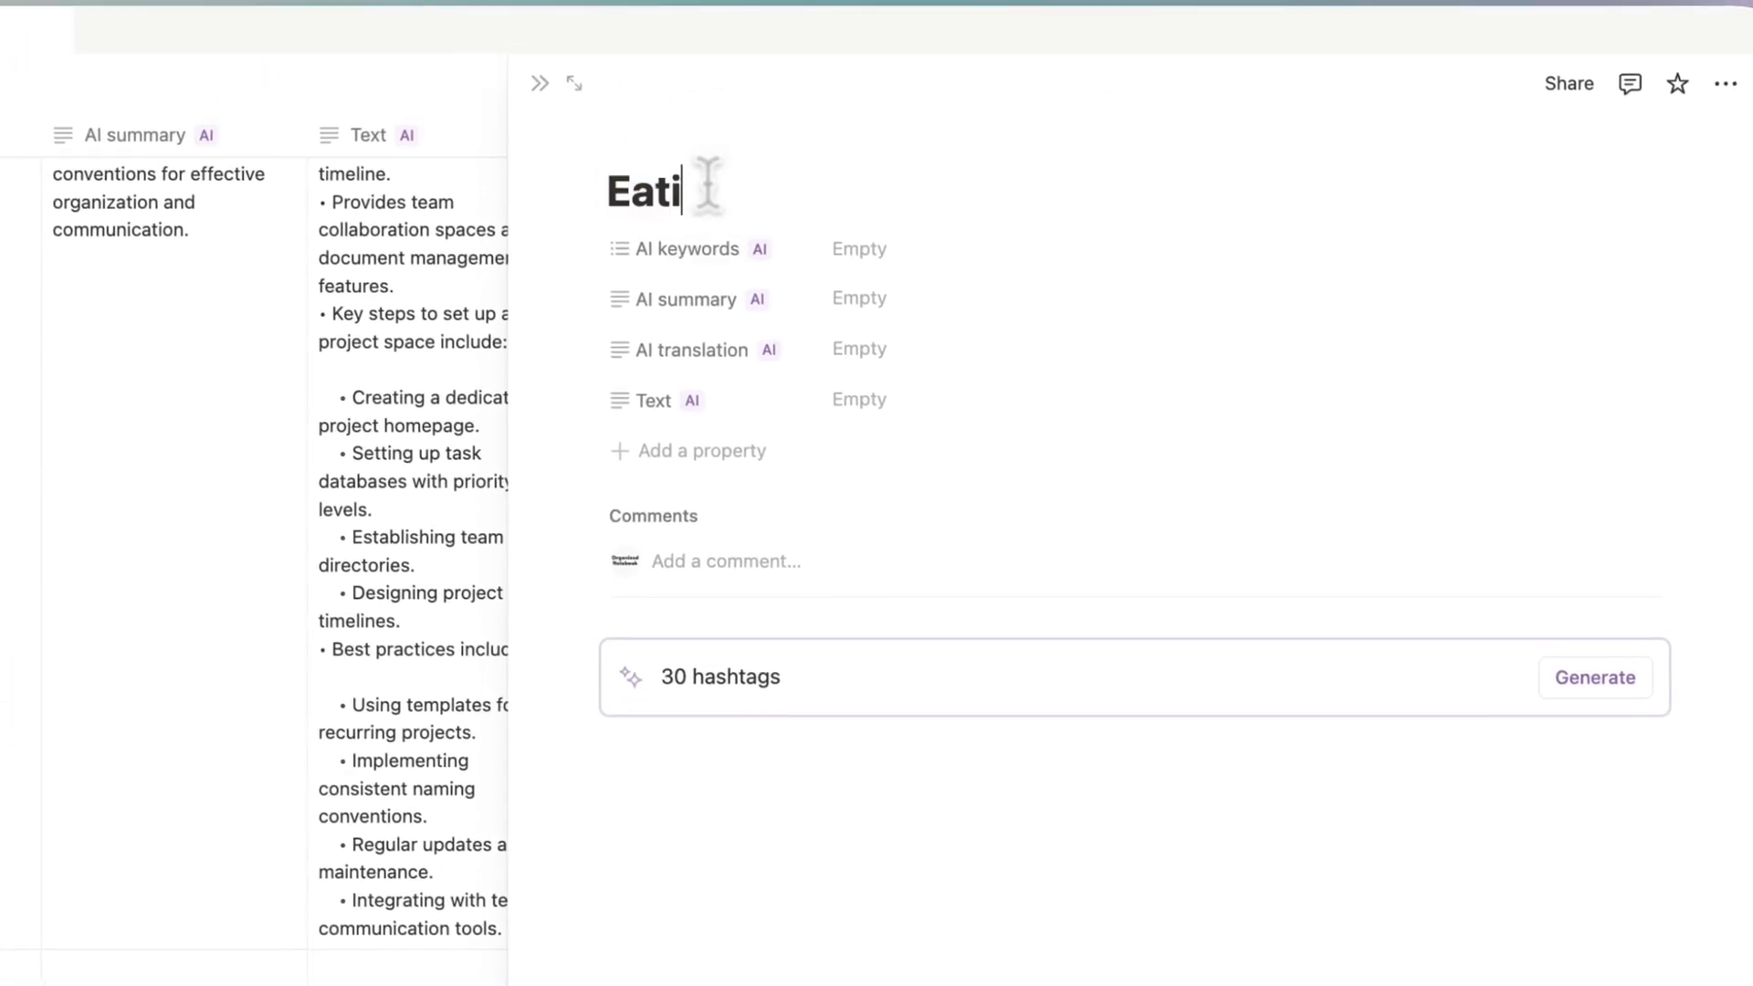
pyautogui.write('ng good food')
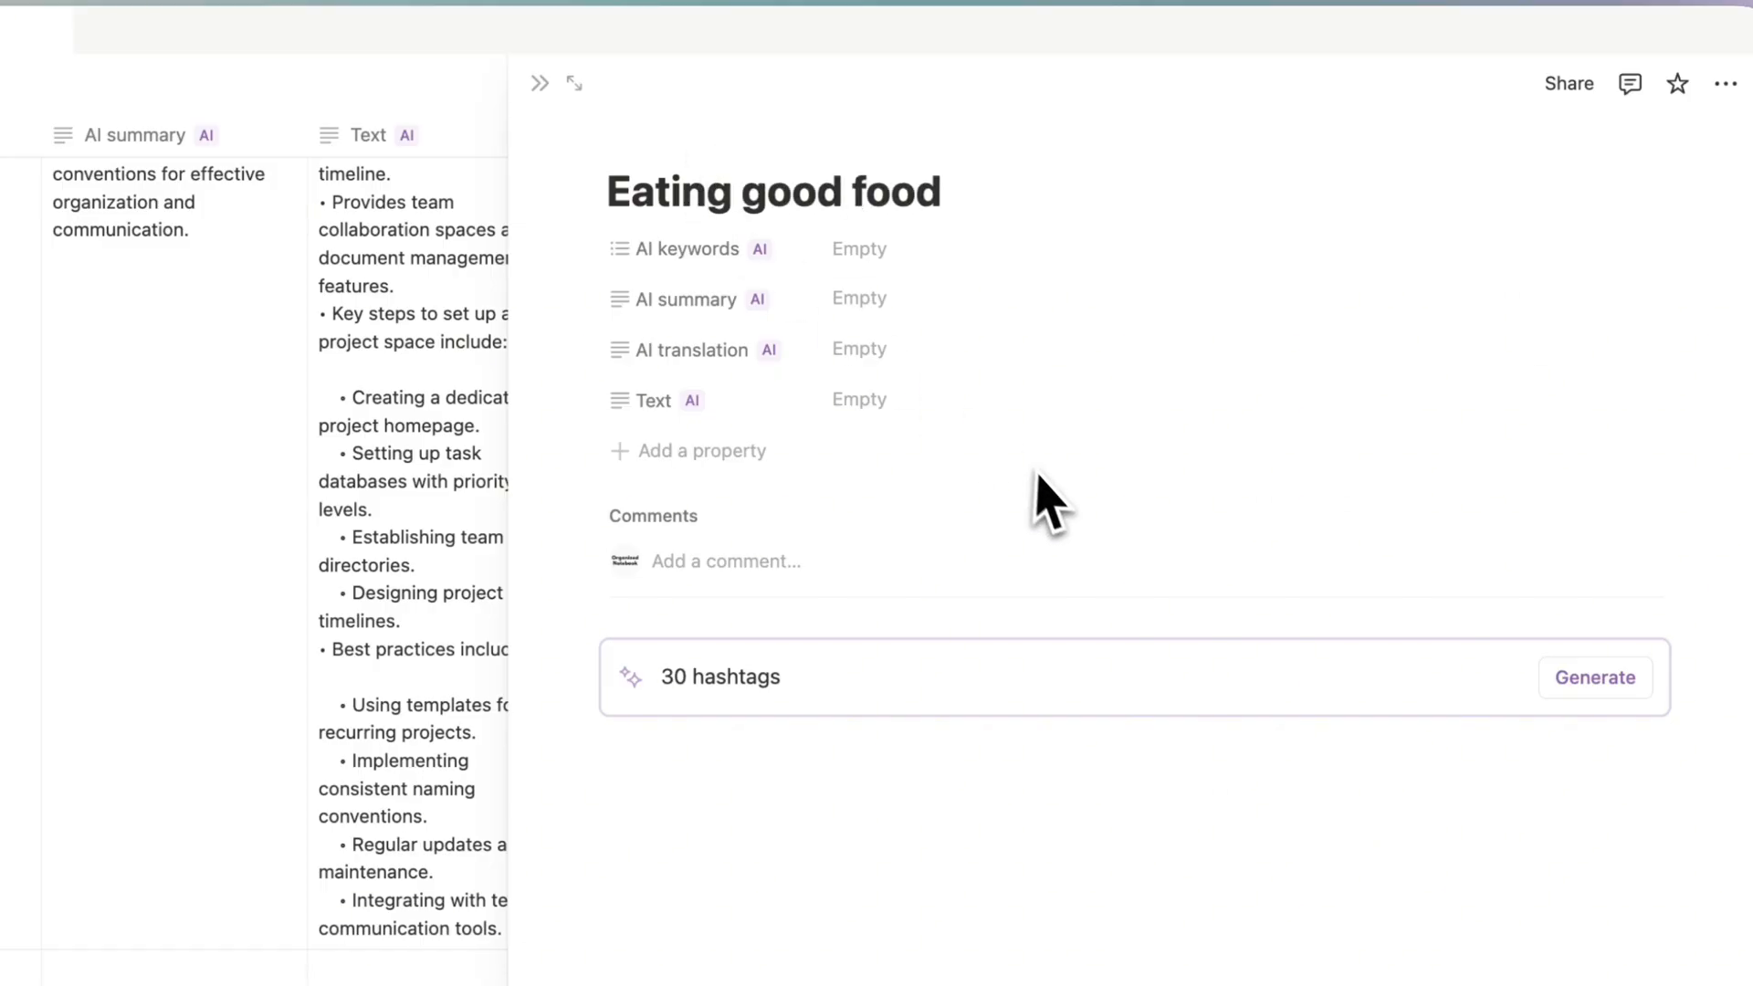
pyautogui.click(1597, 678)
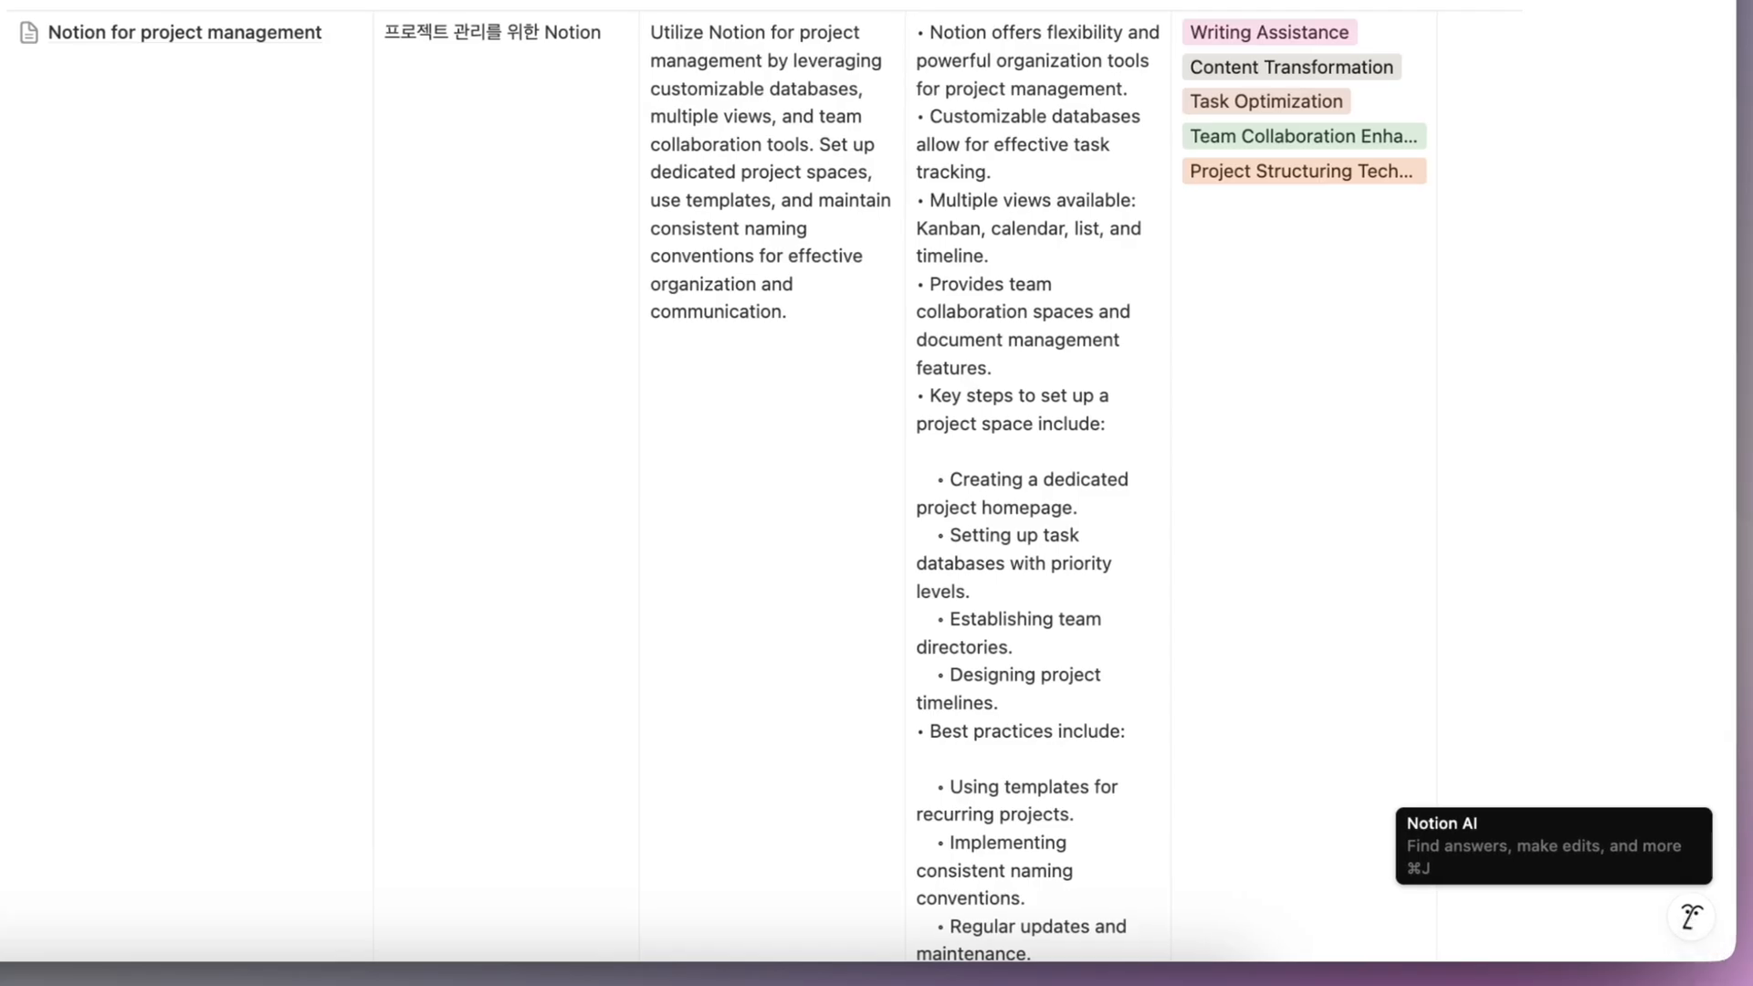
# - Open the Notion AI chat and examine the knowledge sources it can search
pyautogui.click(1691, 917)
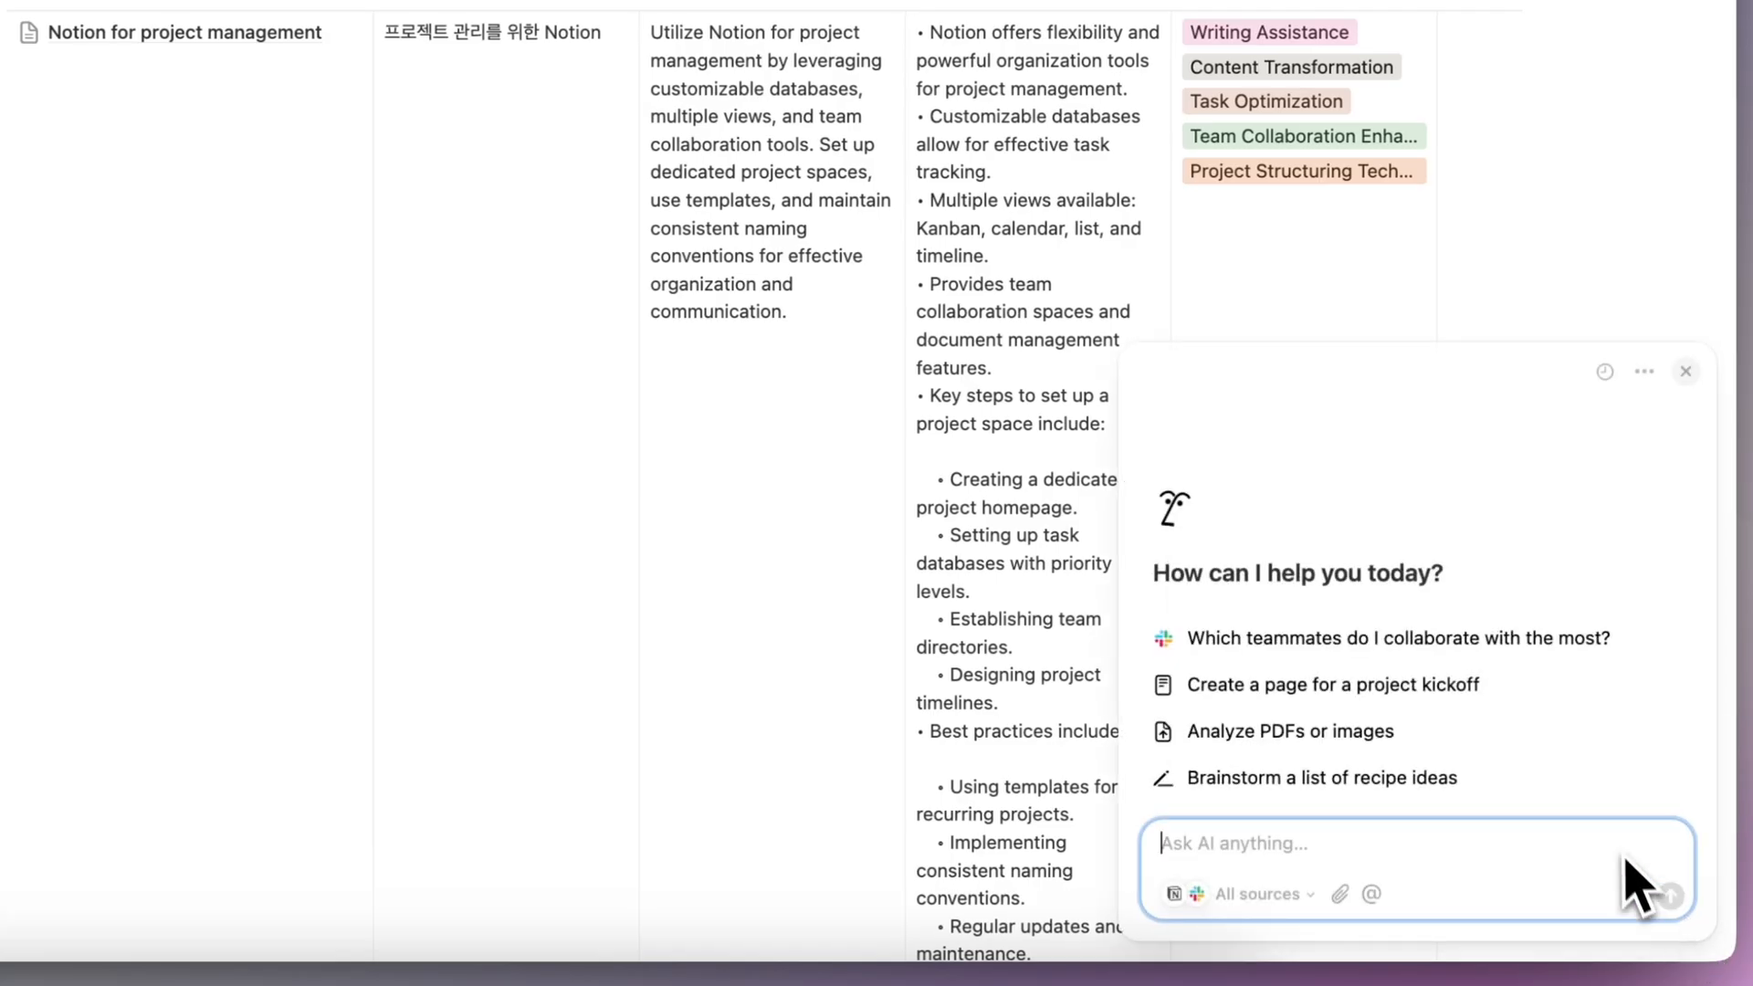
pyautogui.click(1240, 897)
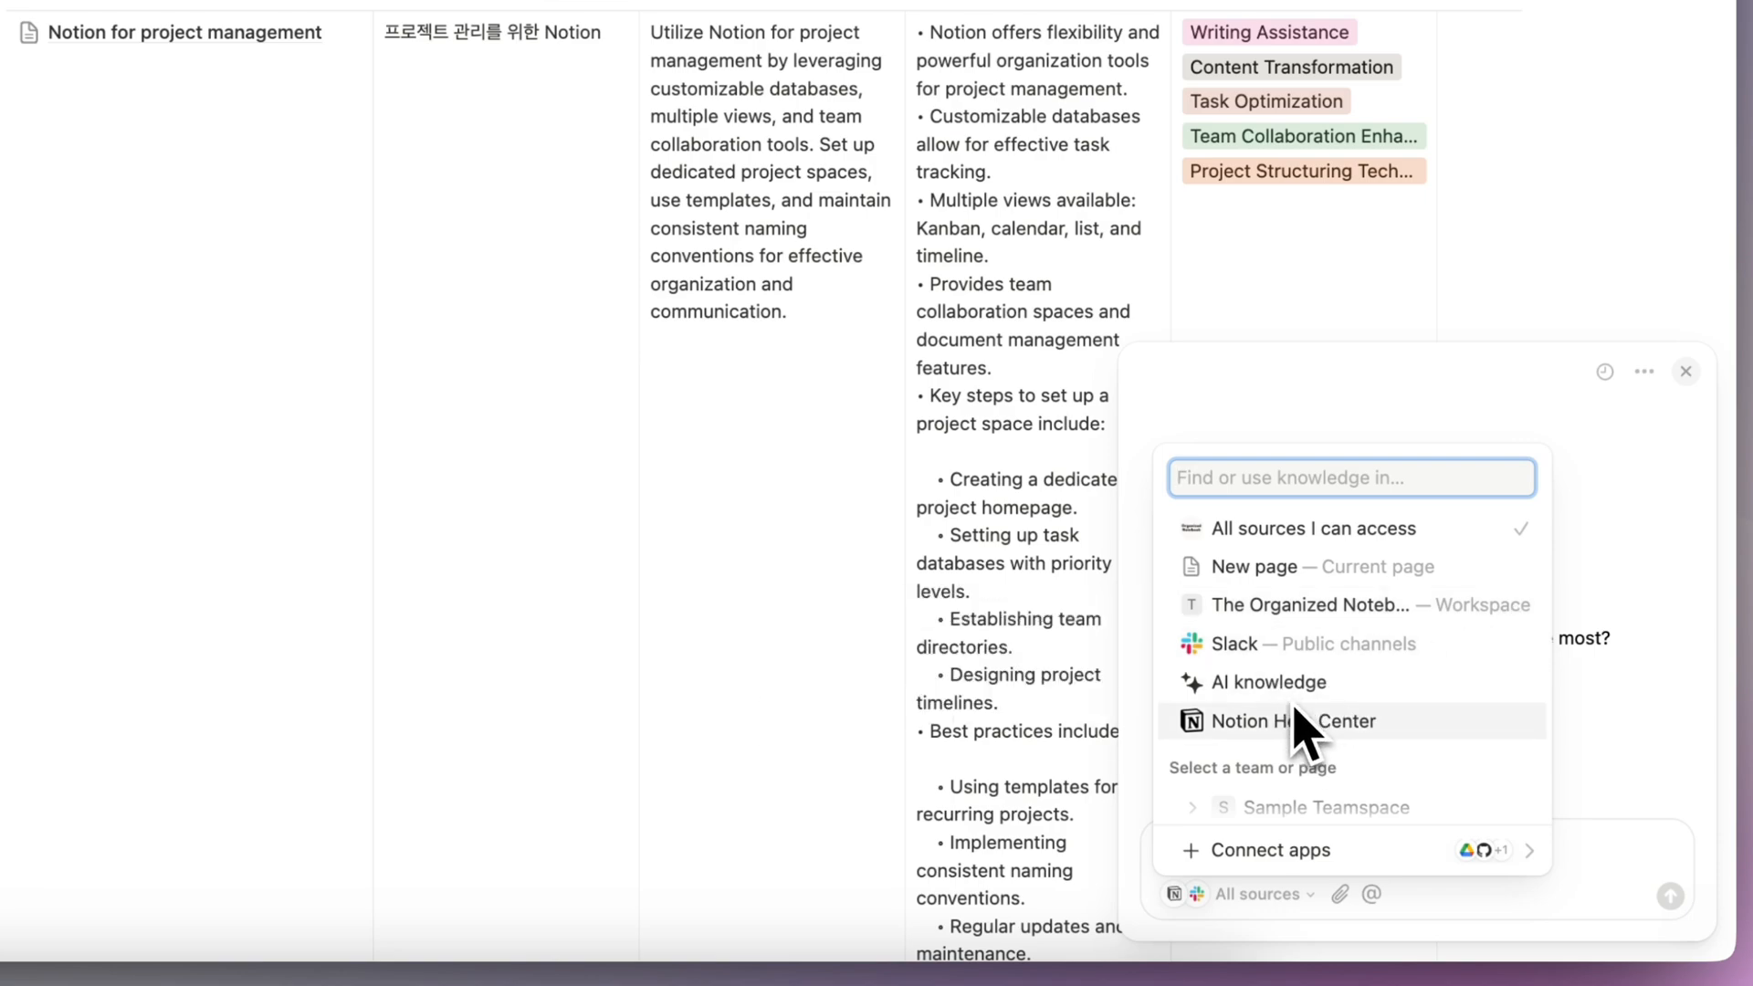
pyautogui.scroll(-2, 1311, 755)
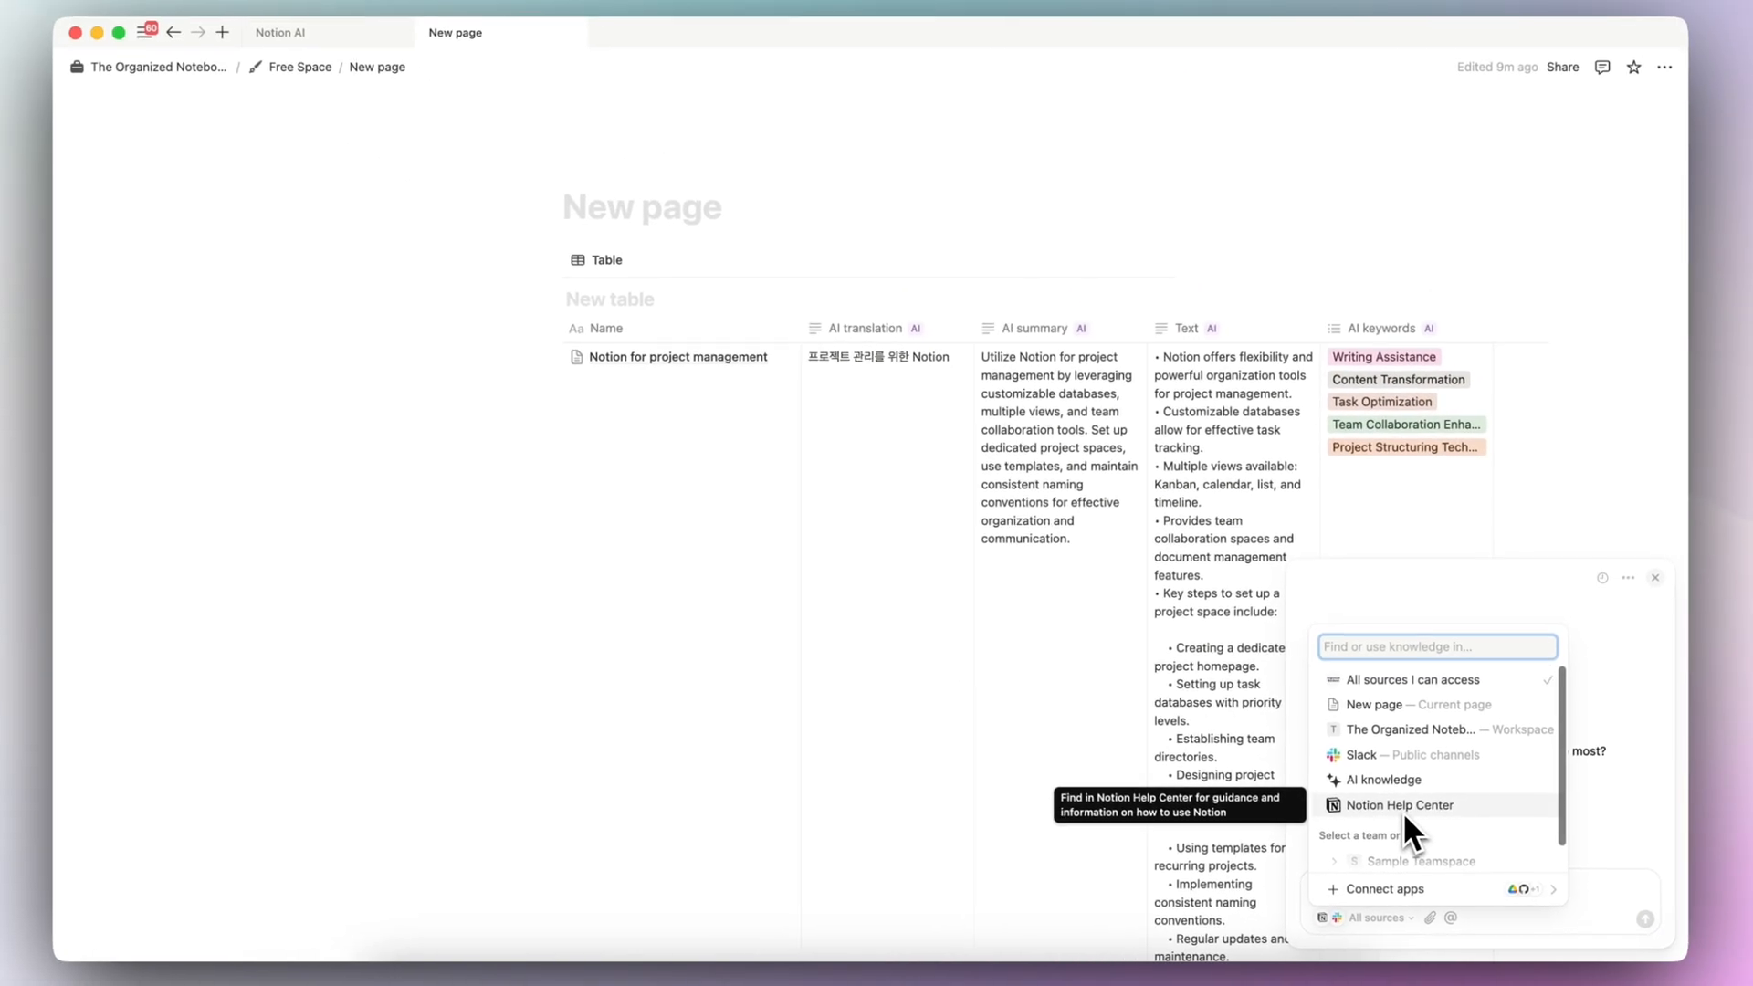
# - View the apps that can be connected to the AI chat as knowledge sources
pyautogui.click(1510, 882)
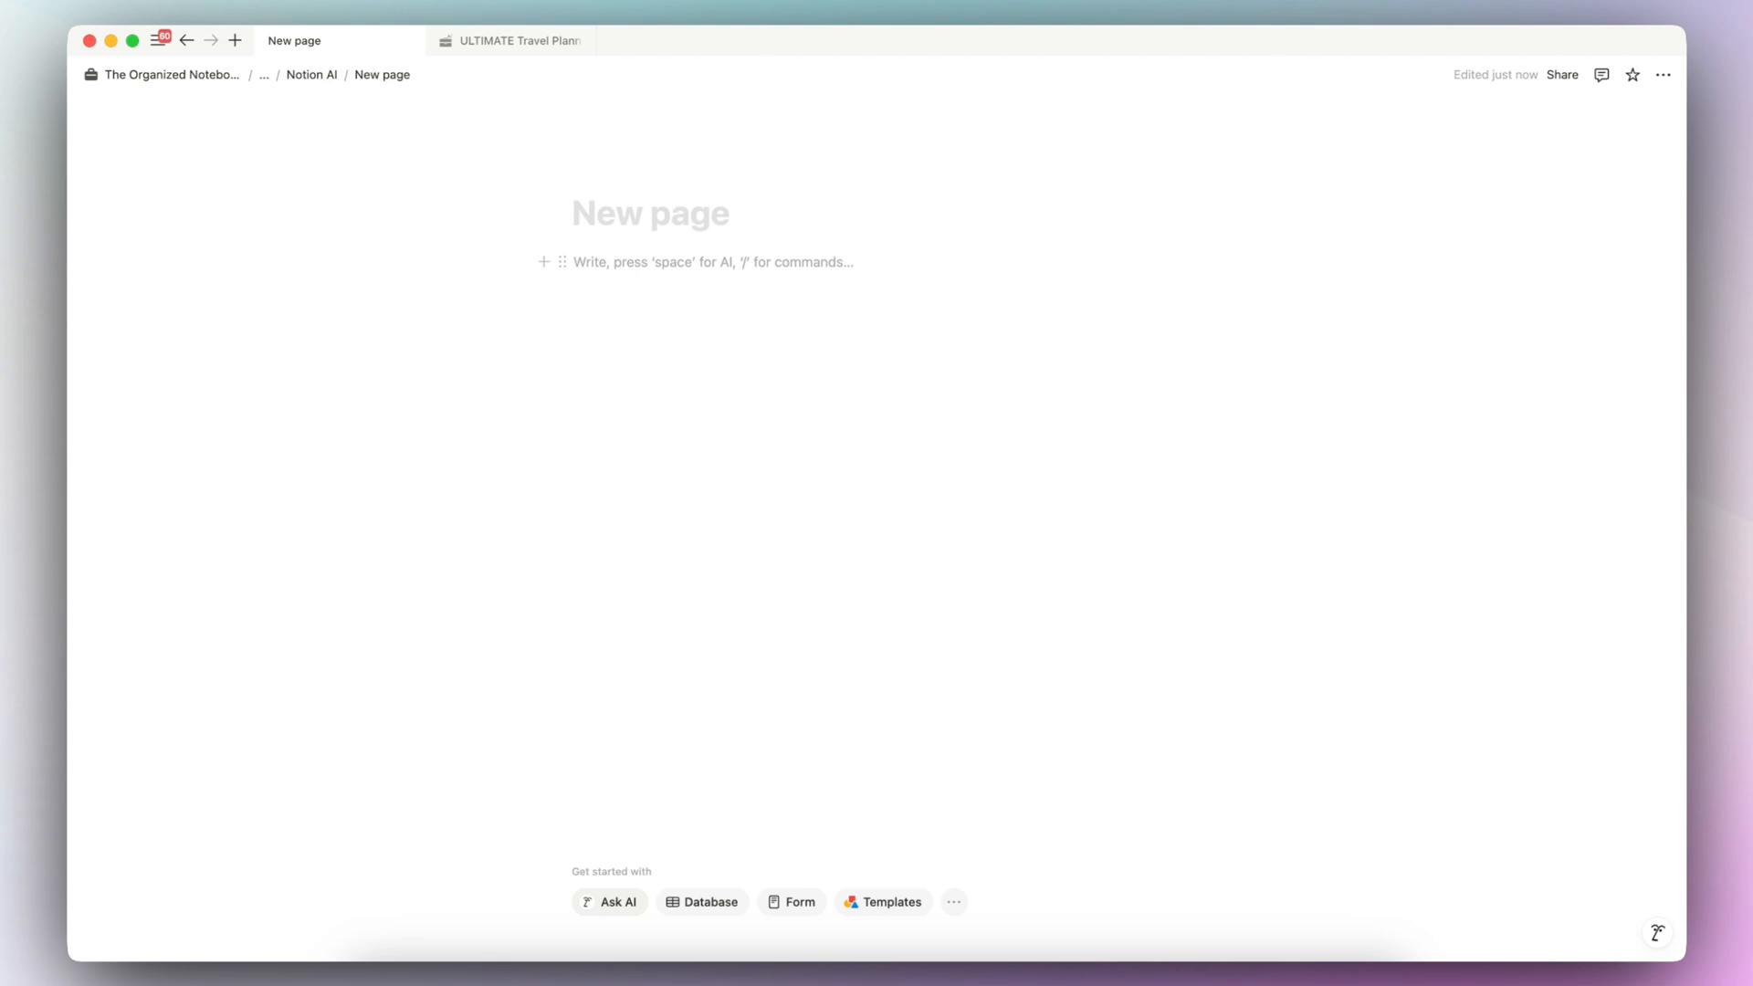
# - Insert a database on the new page and have AI build a "book tracker with authors, pages, progress, rating"
pyautogui.write('/data')
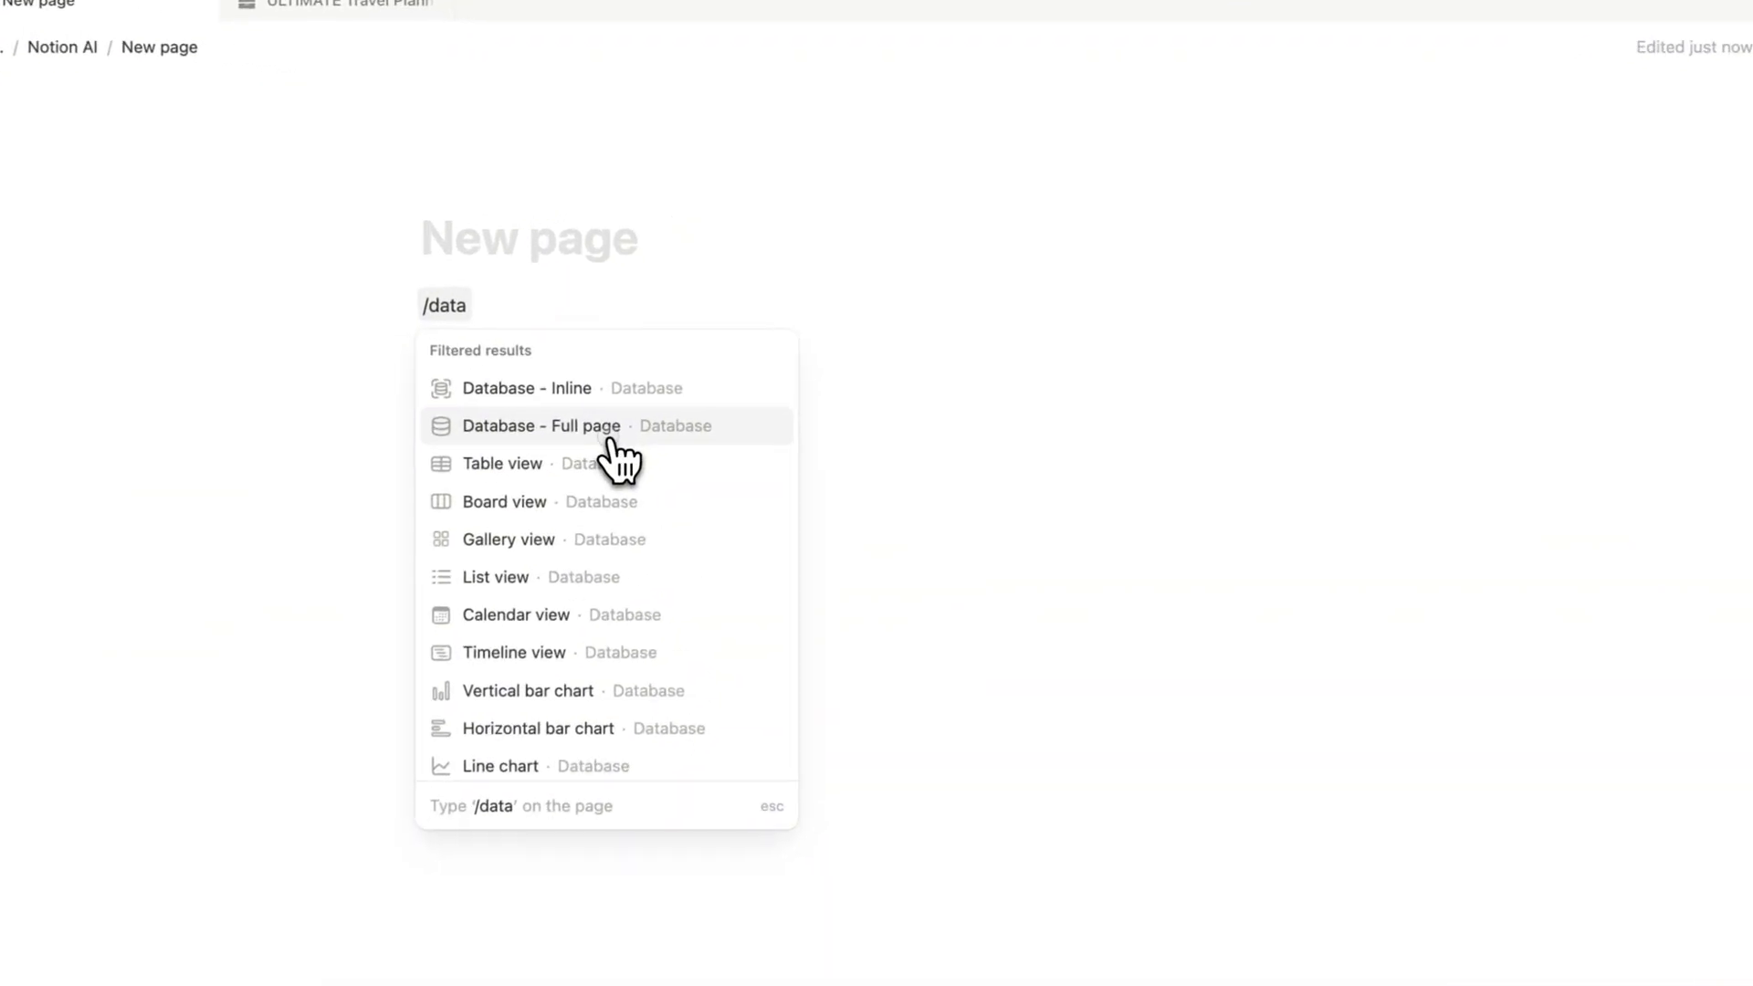
pyautogui.click(609, 443)
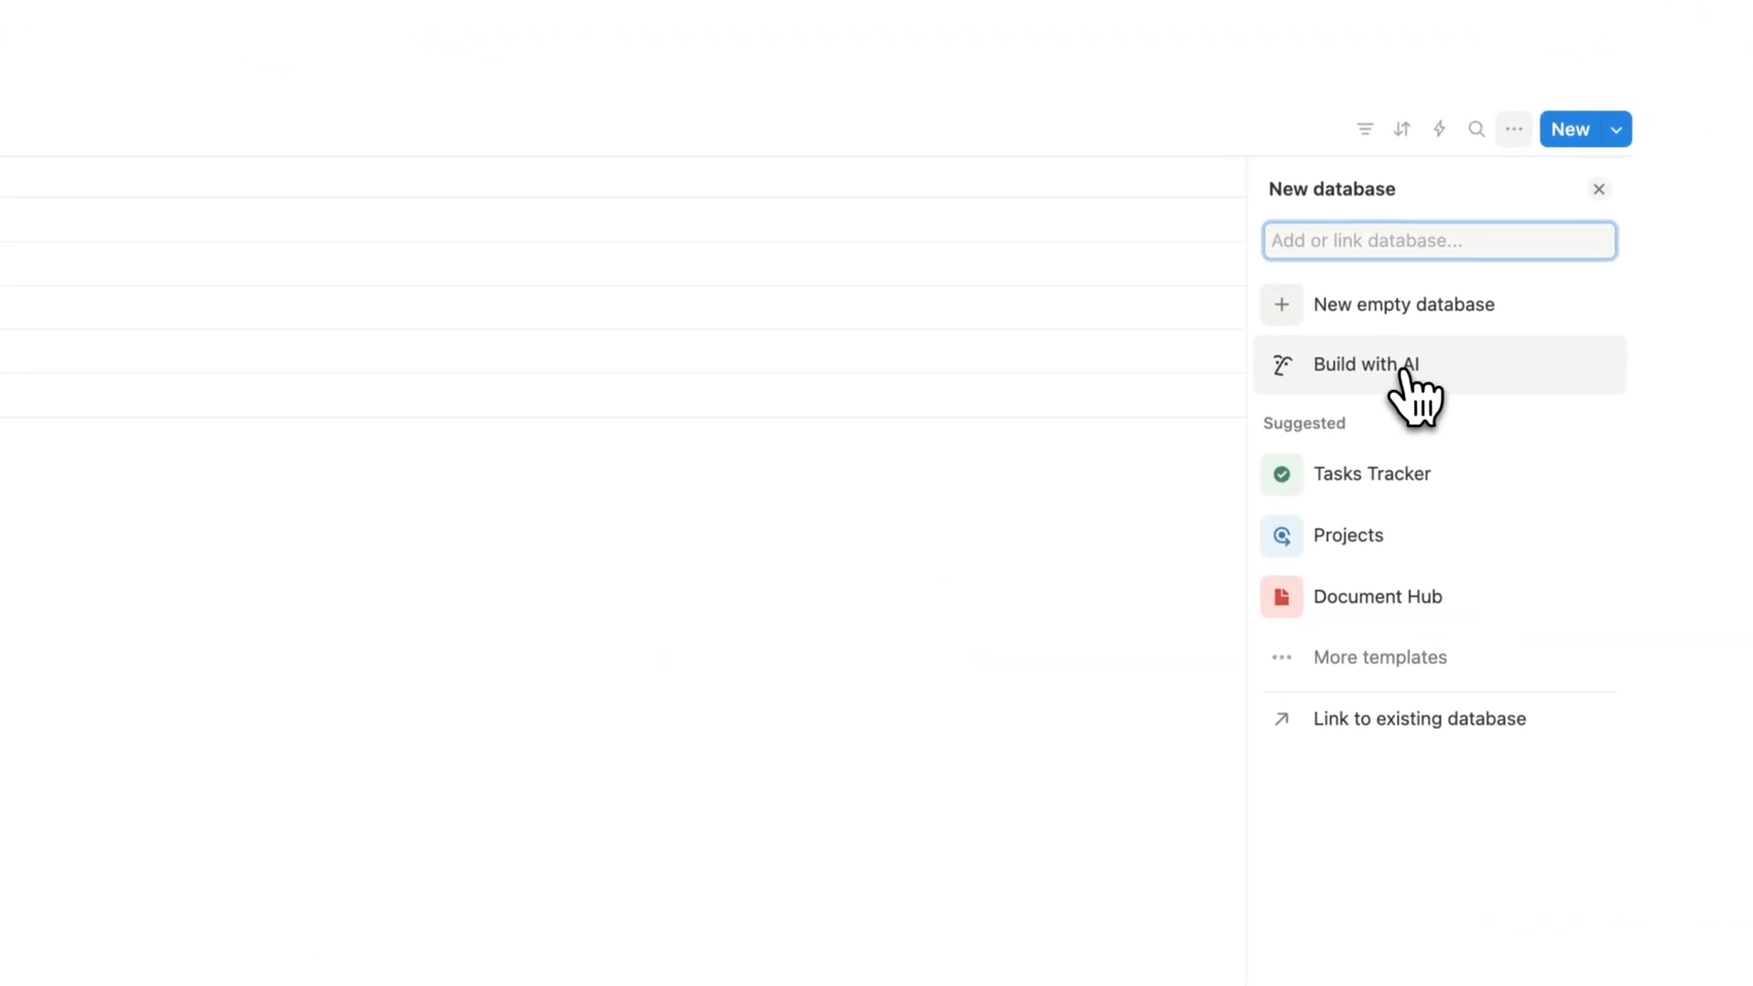
pyautogui.click(1404, 369)
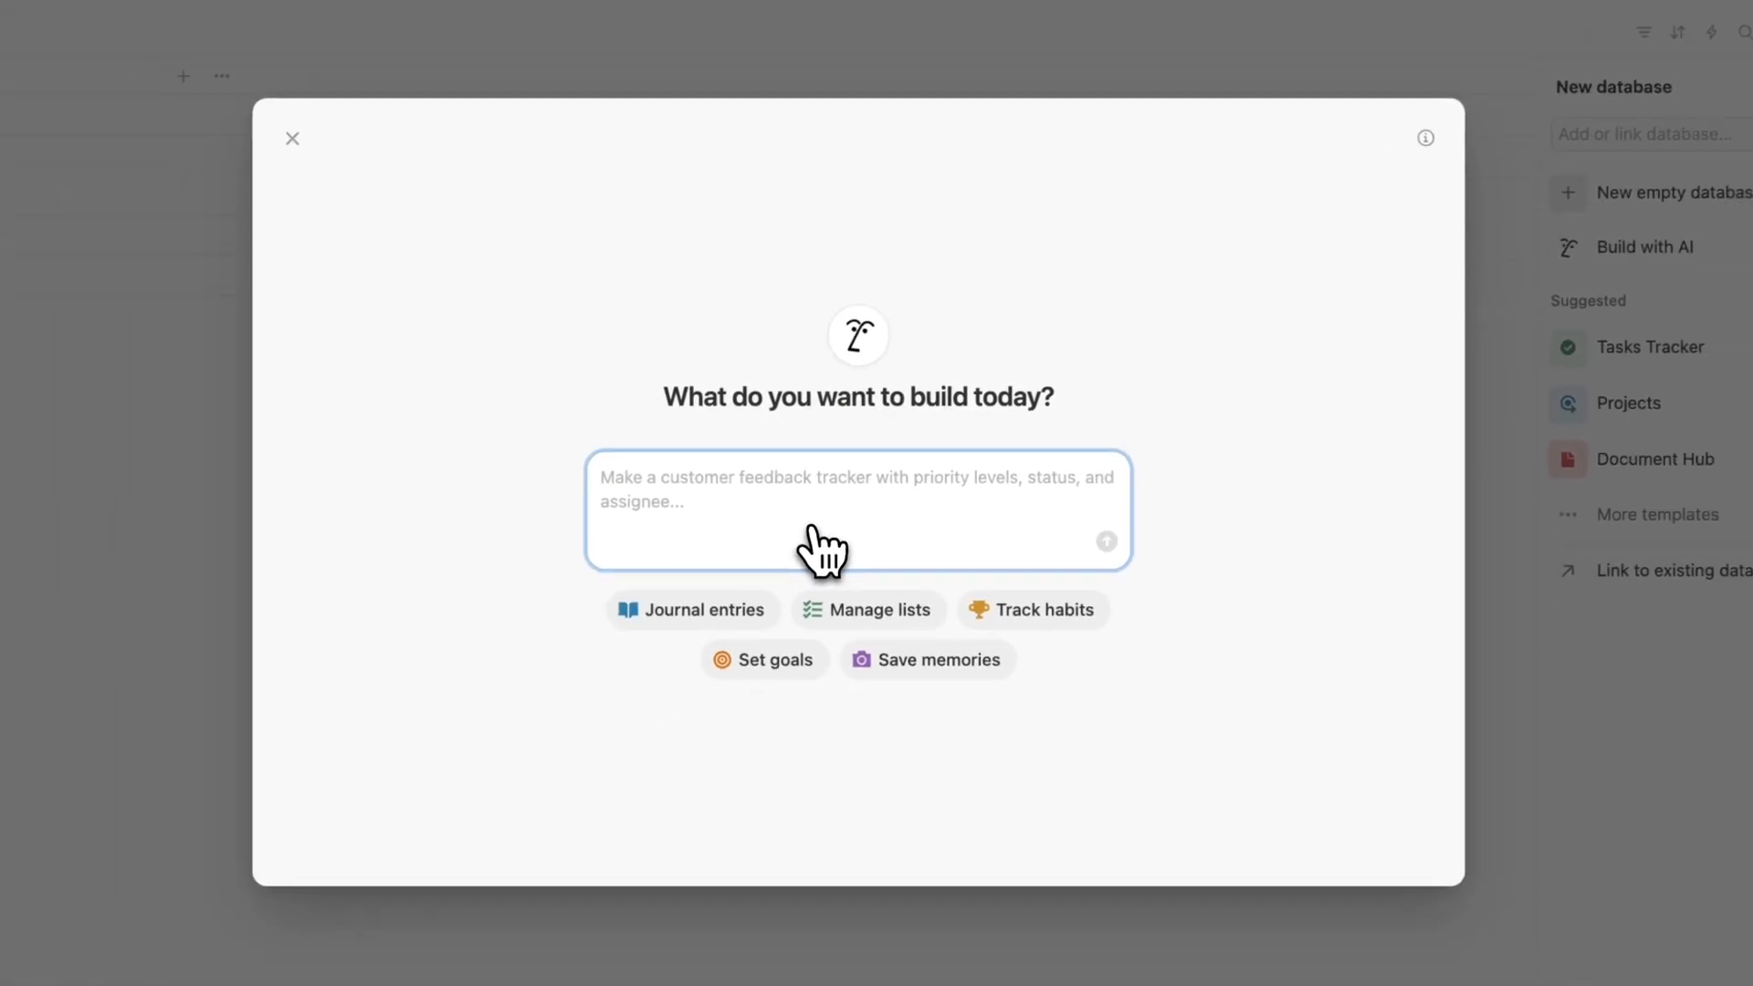
pyautogui.write('book tracker with authors, pages, progress, rating')
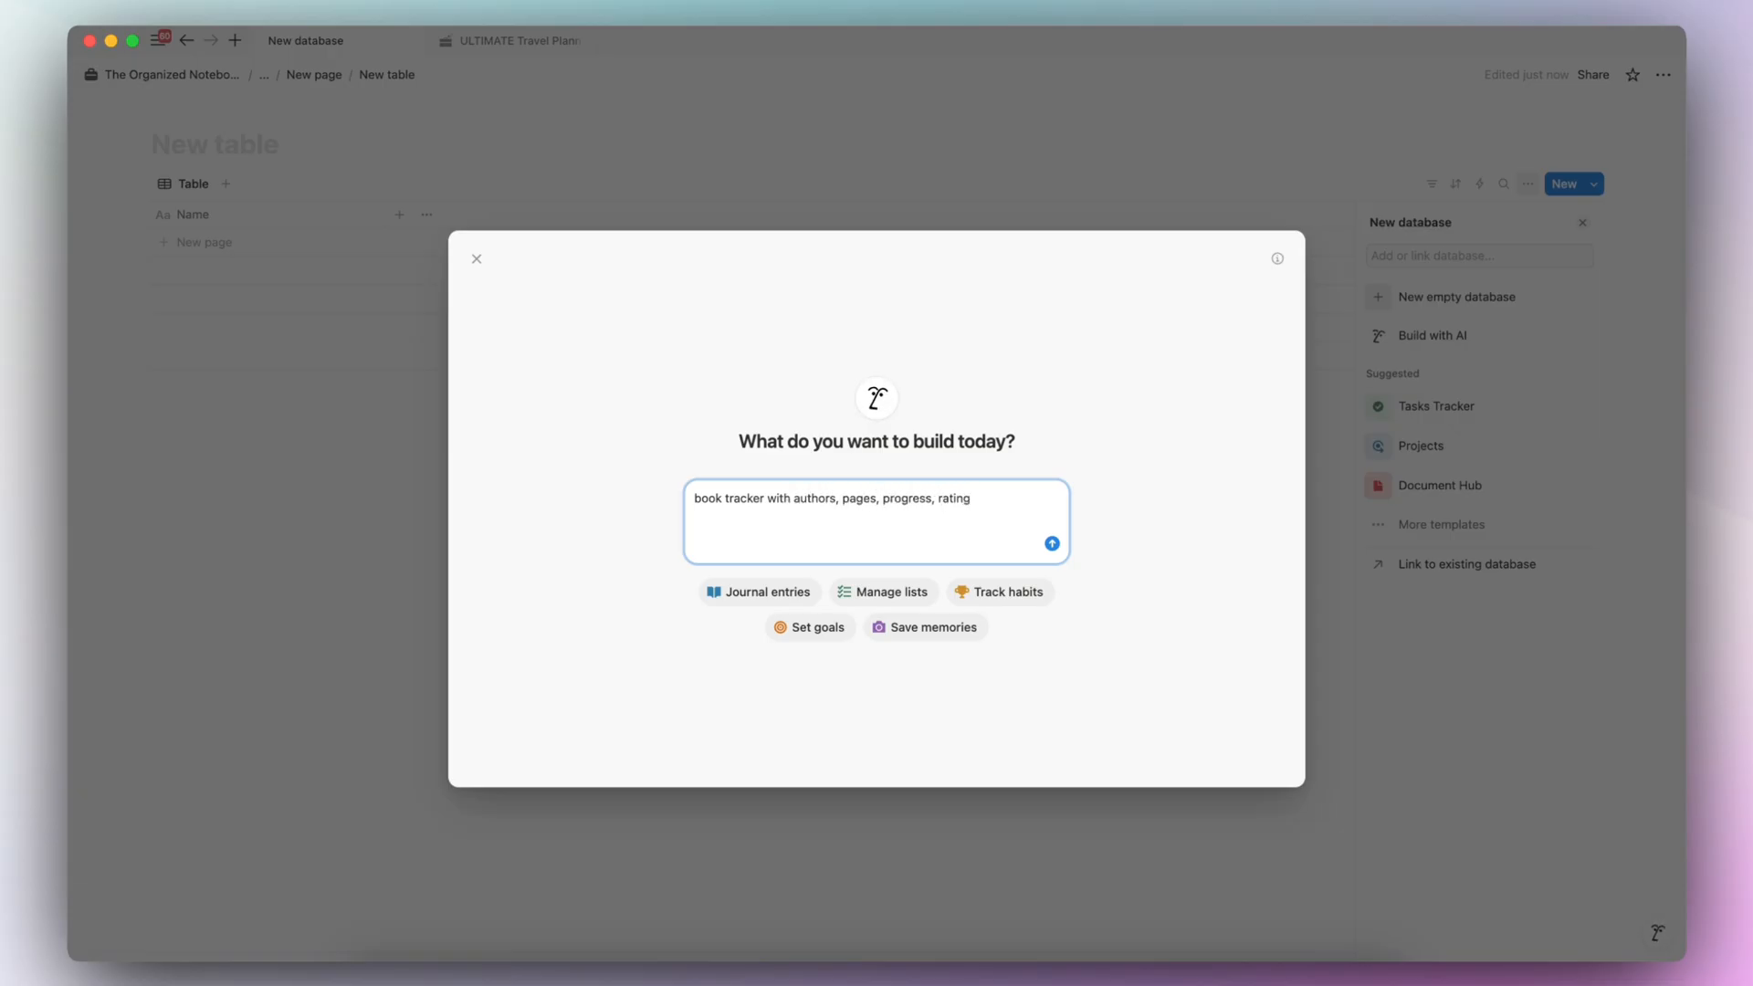
pyautogui.press('Return')
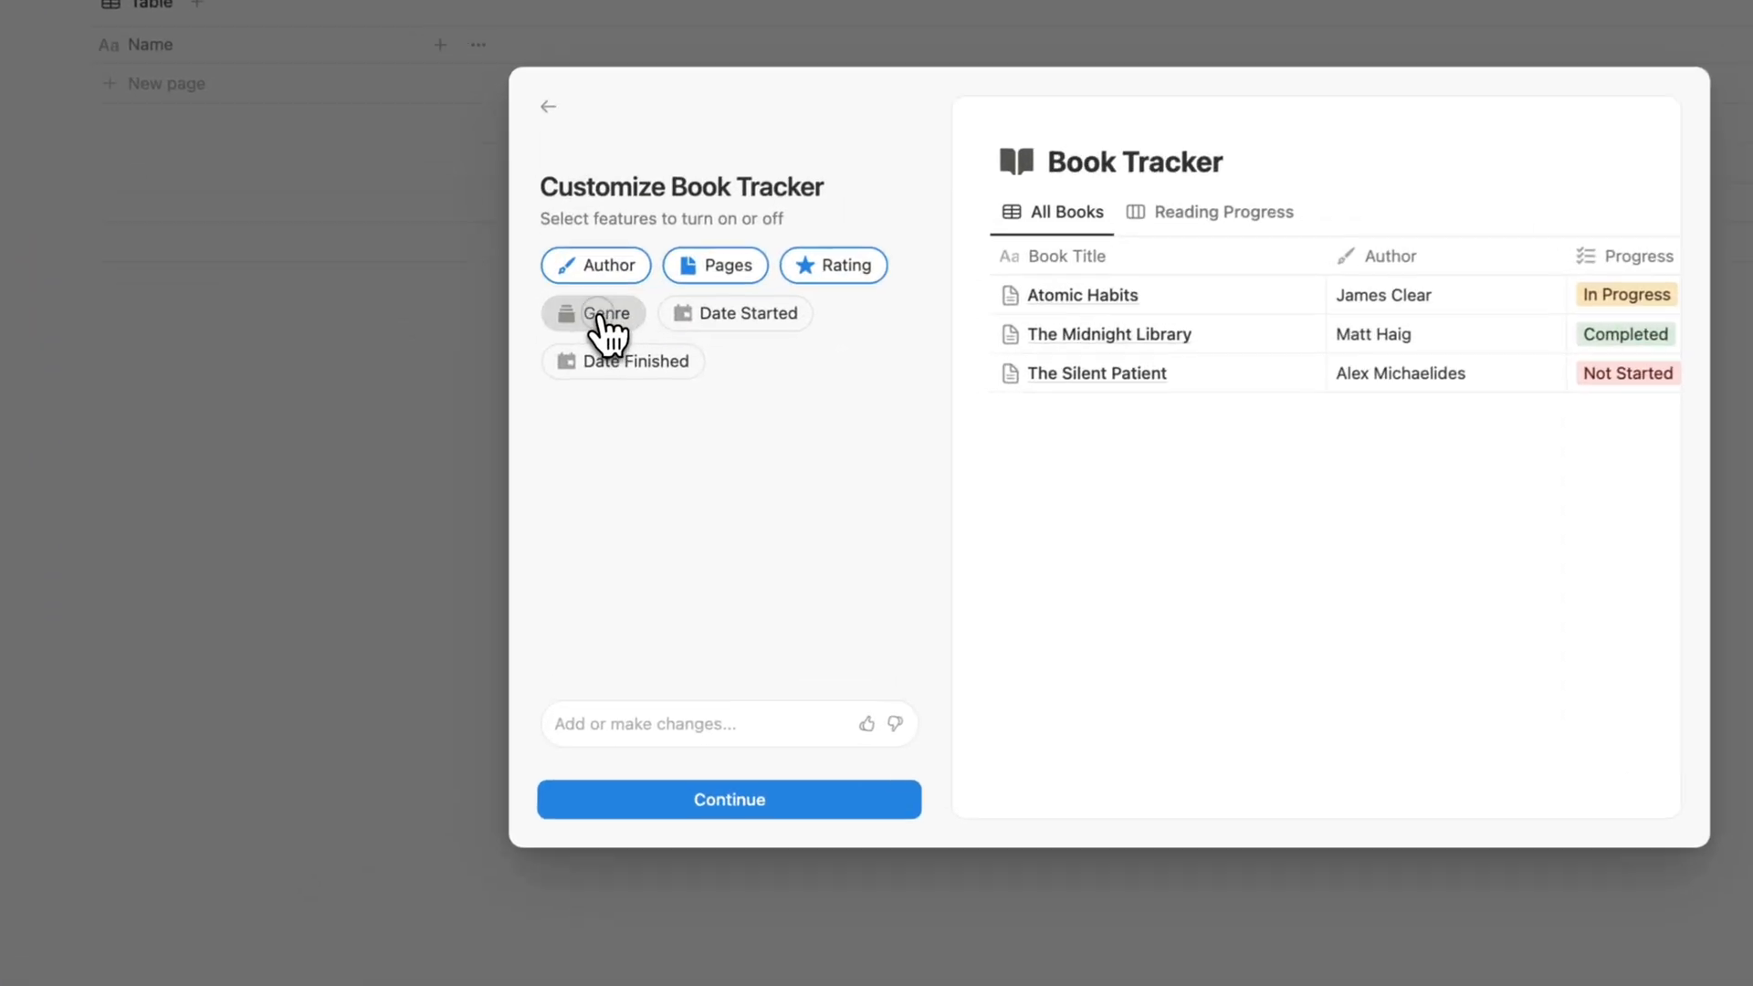
# - Include the Genre, Date Started and Date Finished features in the Book Tracker and proceed to its view options
pyautogui.click(512, 405)
pyautogui.click(607, 406)
pyautogui.click(659, 342)
pyautogui.click(703, 732)
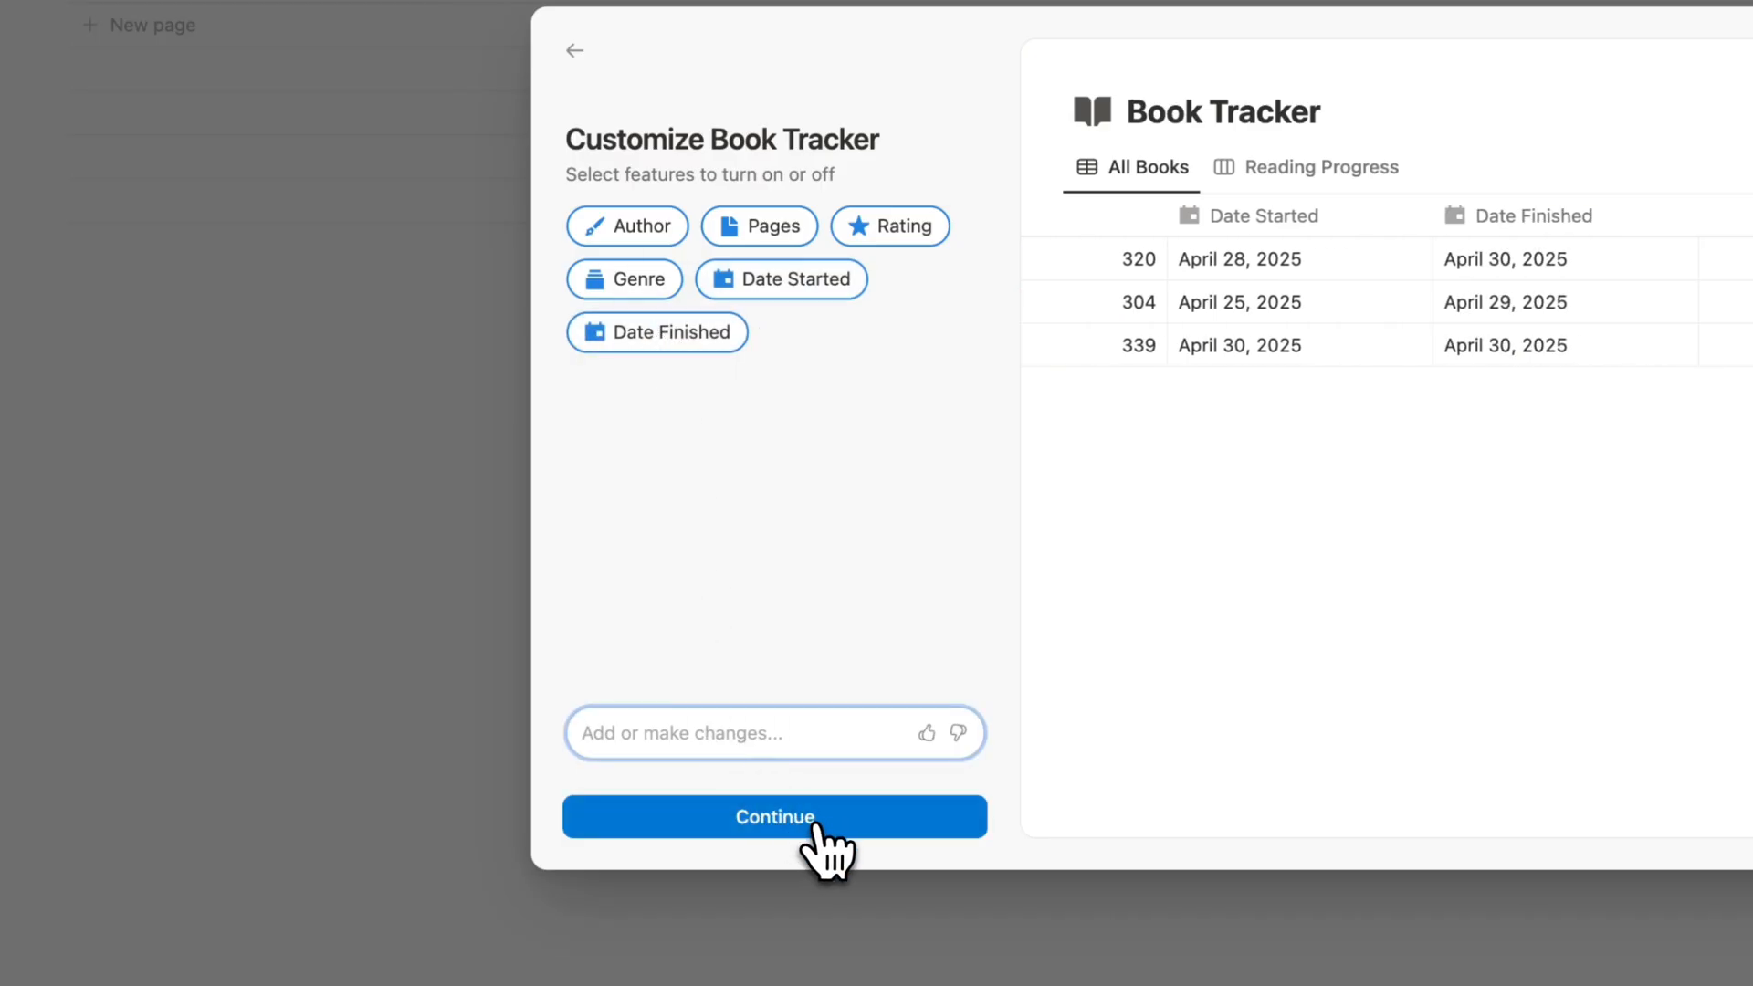
pyautogui.click(845, 852)
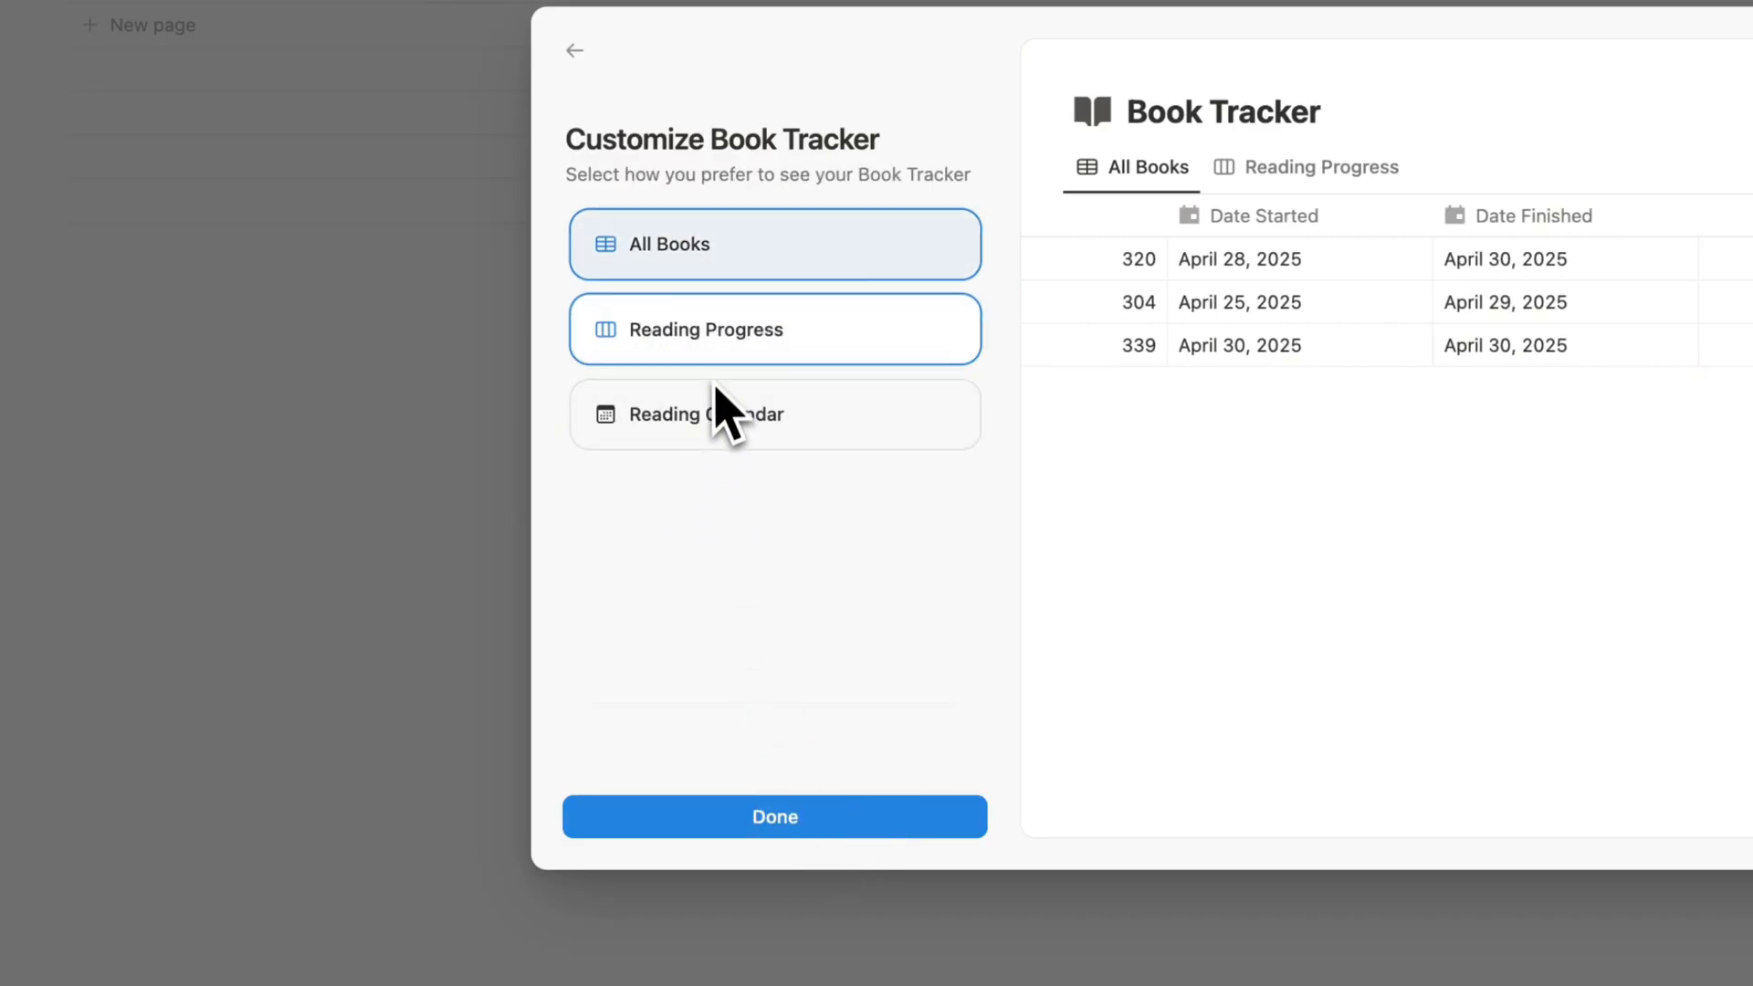
# - Add the Reading Calendar view alongside All Books and Reading Progress, then finish the Book Tracker and look over its columns
pyautogui.click(767, 344)
pyautogui.click(762, 359)
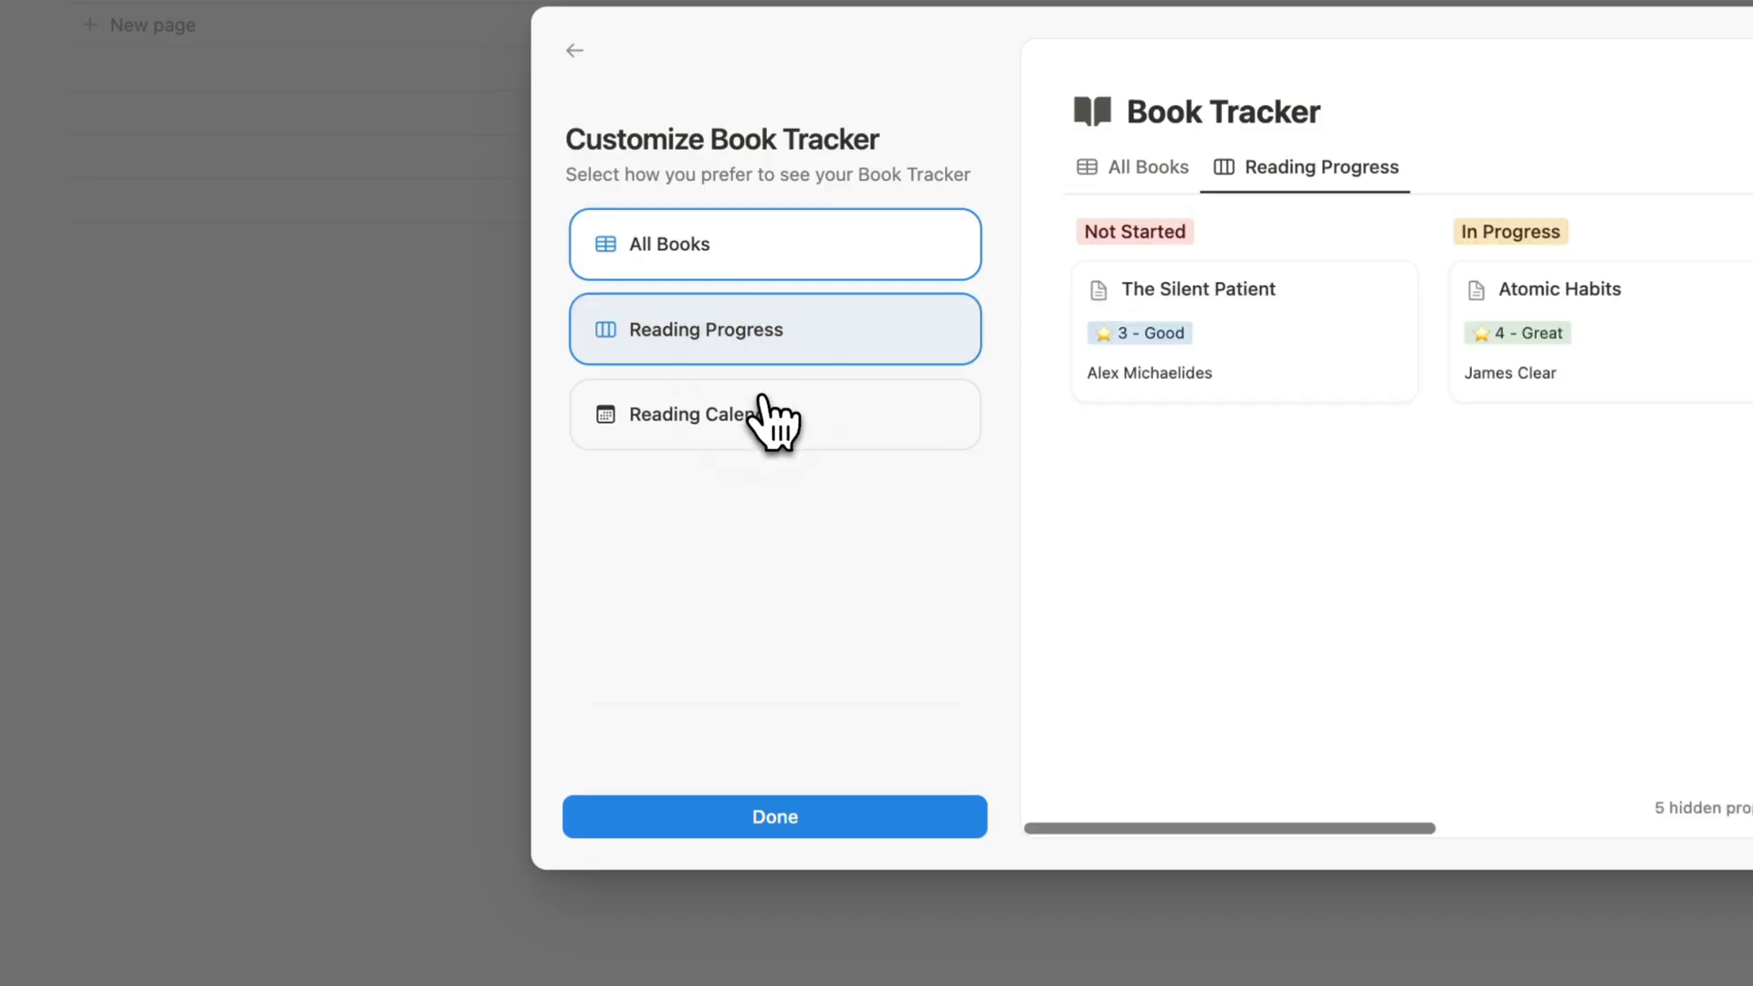
pyautogui.click(757, 411)
pyautogui.click(744, 812)
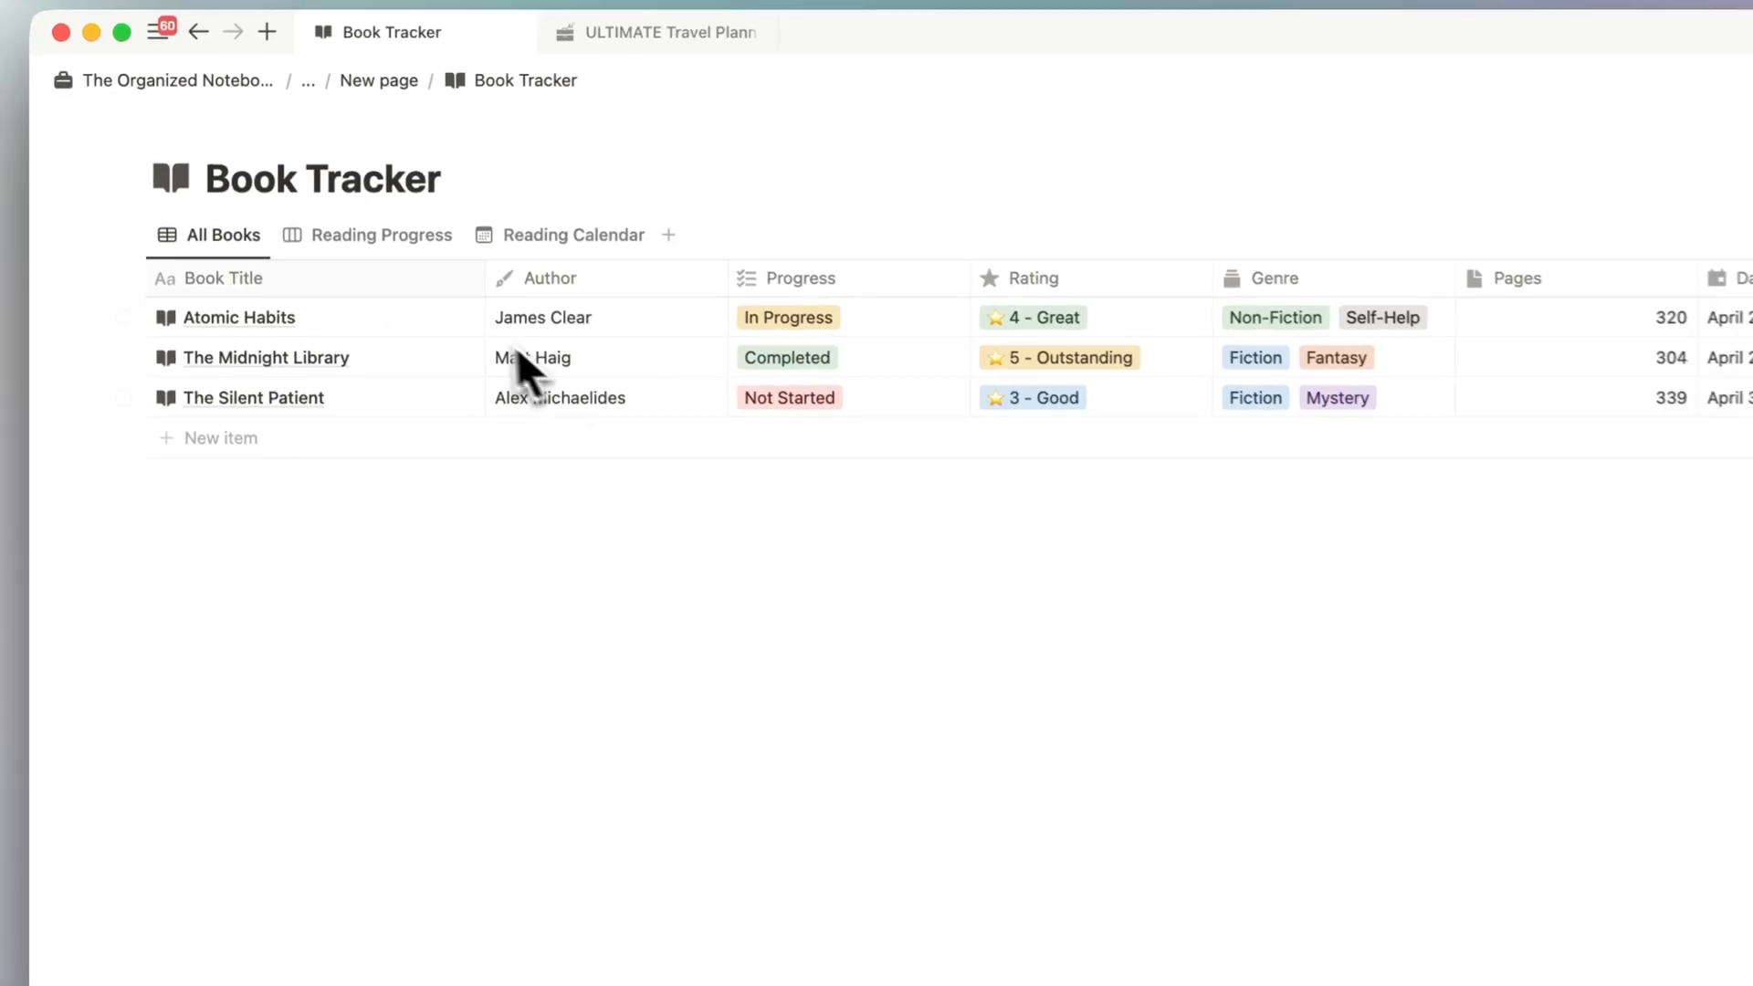
pyautogui.hscroll(2, 561, 268)
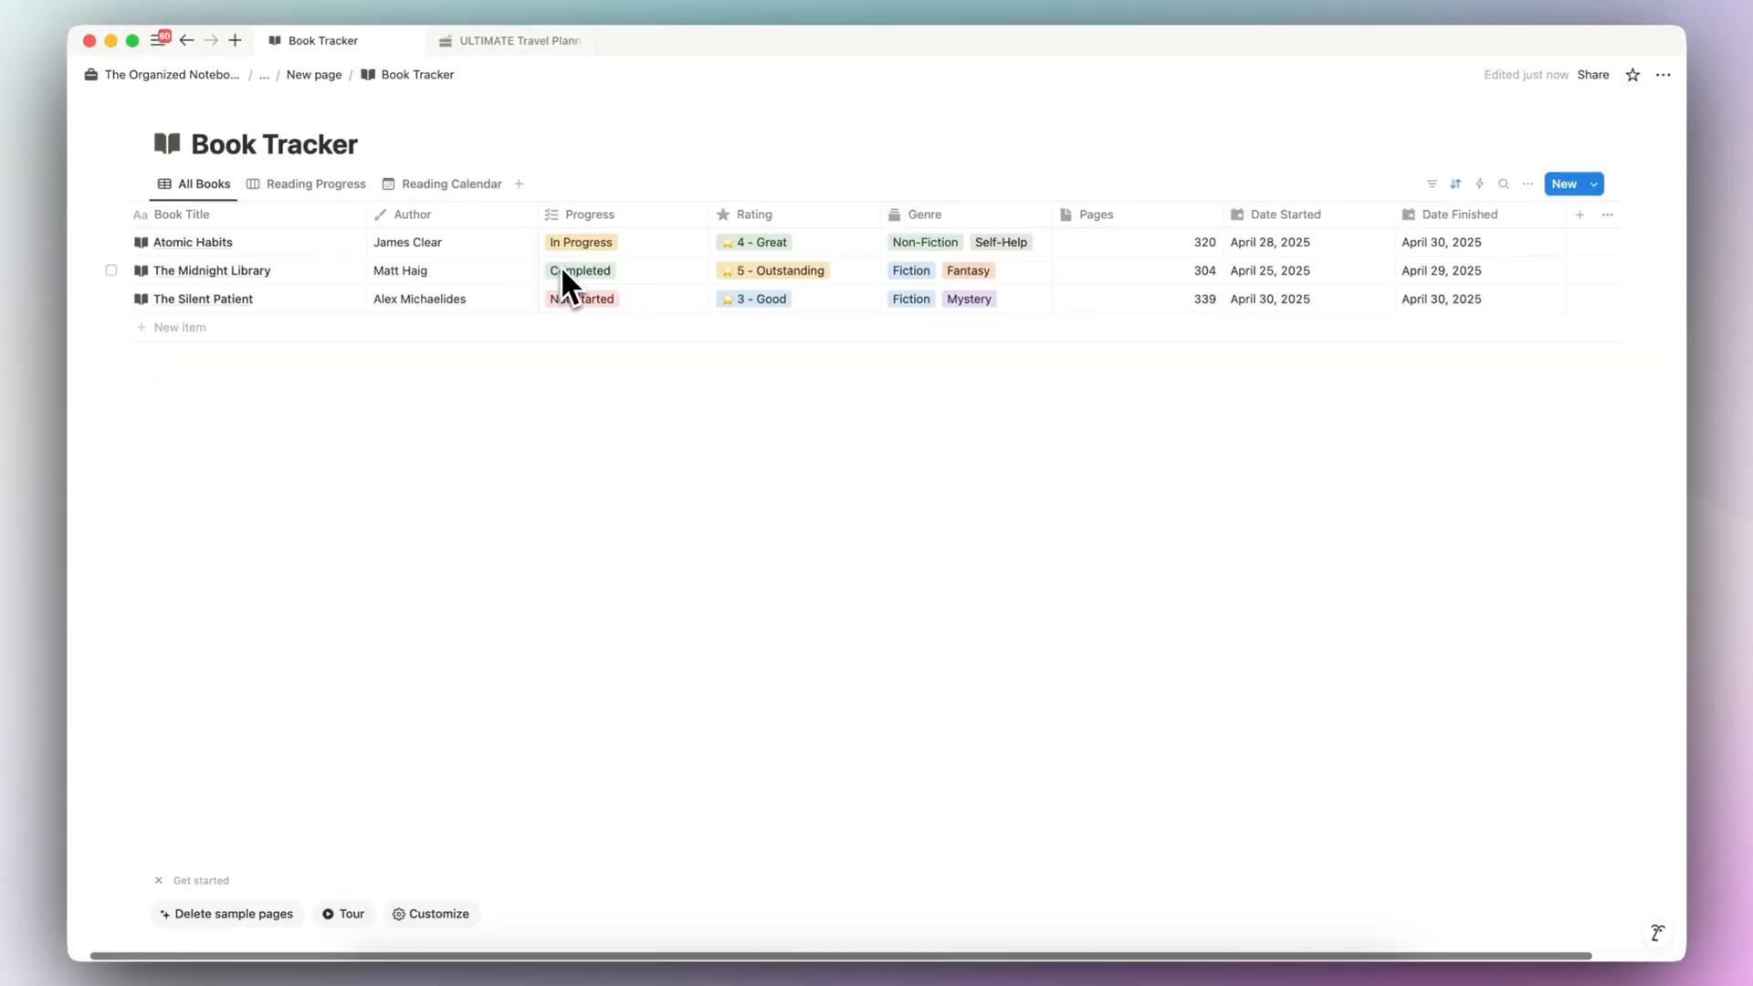
pyautogui.hscroll(-2, 561, 265)
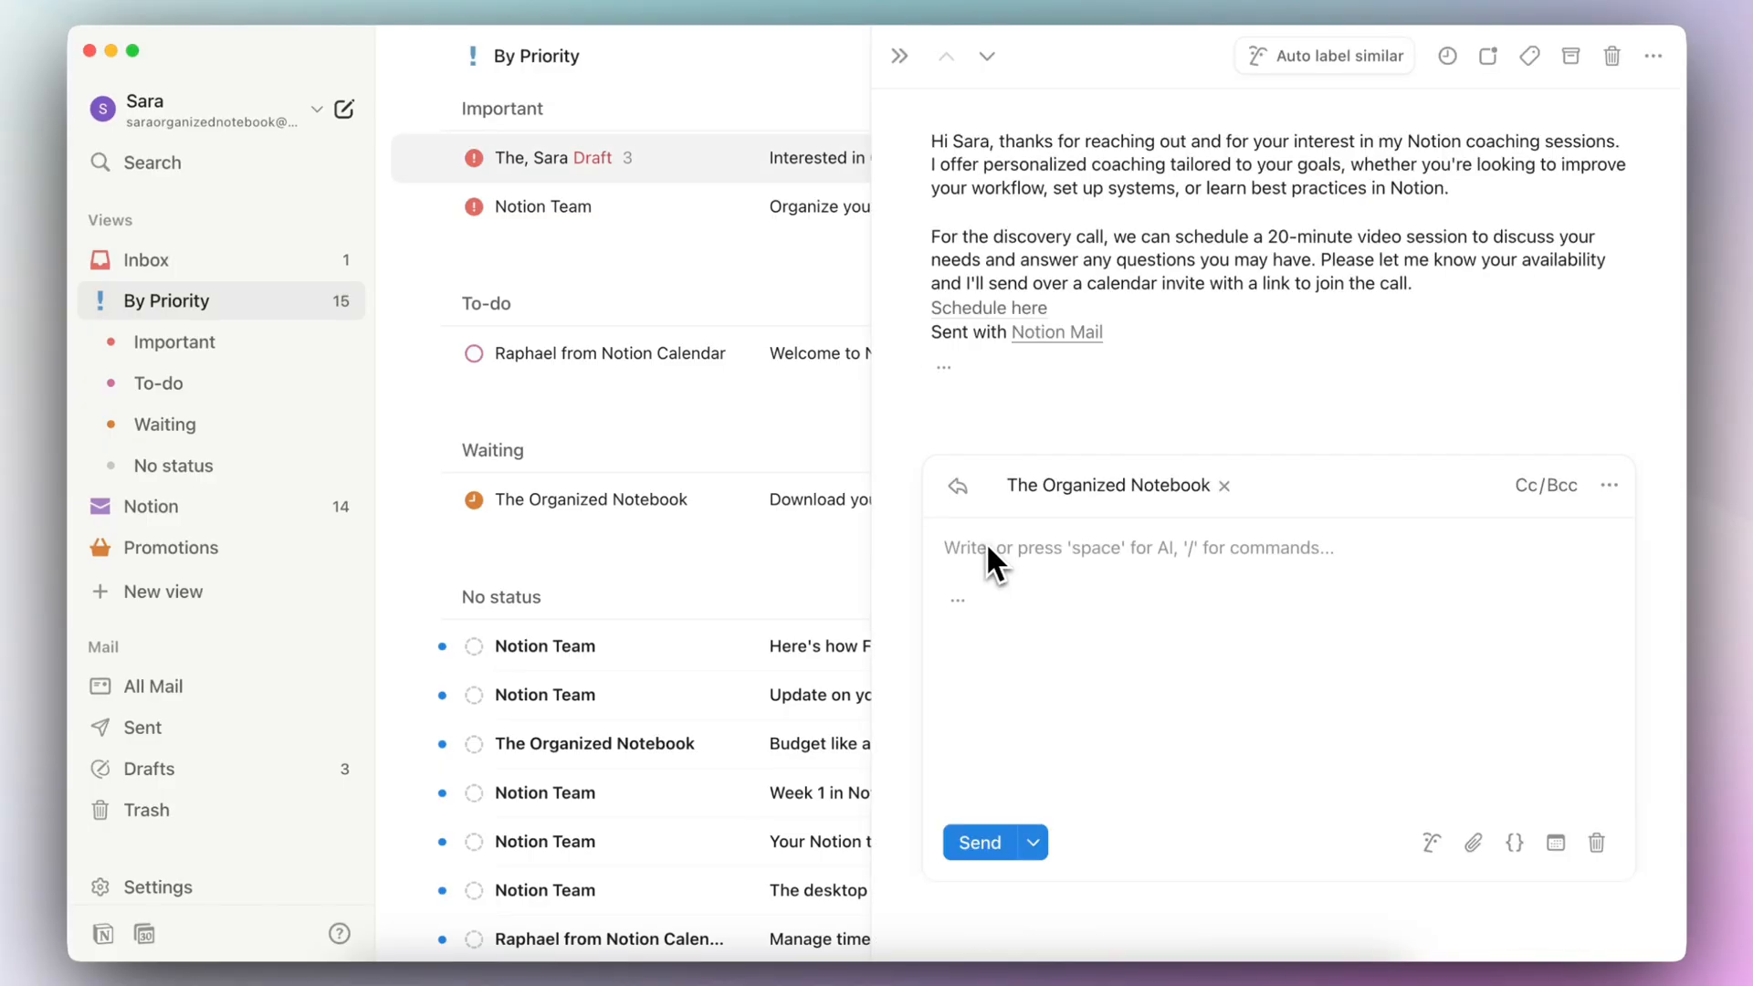
# - In Notion Mail, generate the reply with the AI prompt "draft an email" and accept the draft
pyautogui.click(1431, 841)
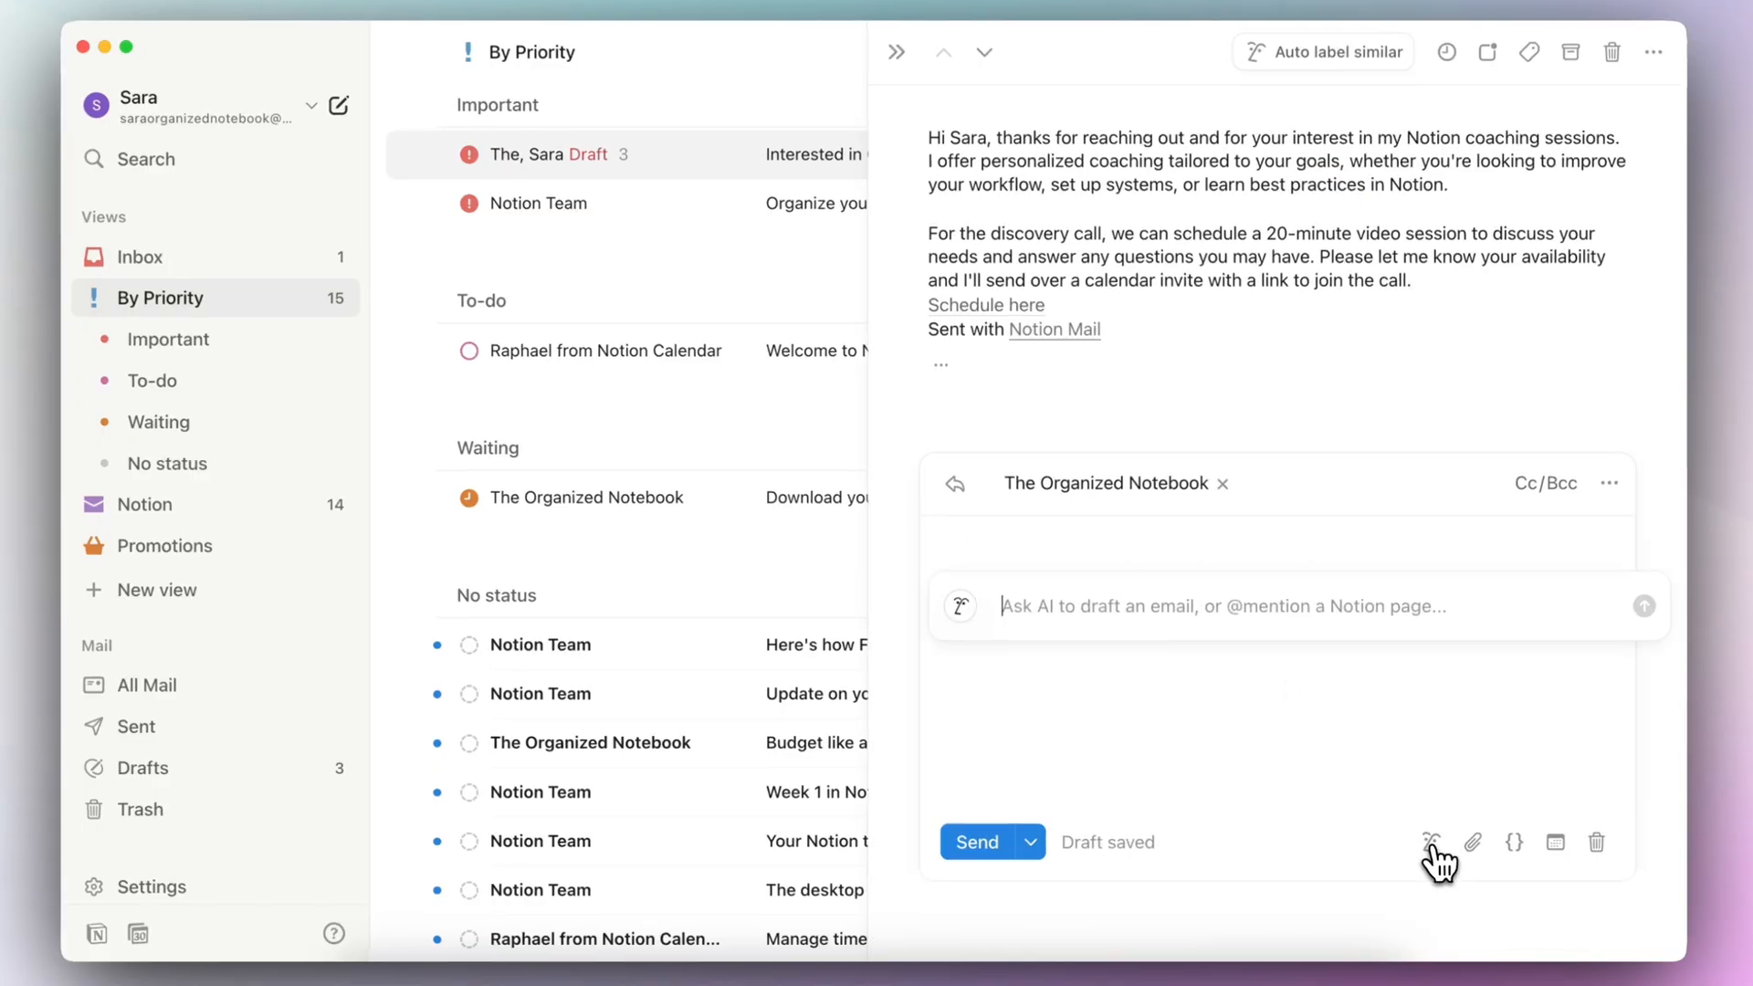
pyautogui.write('draft ')
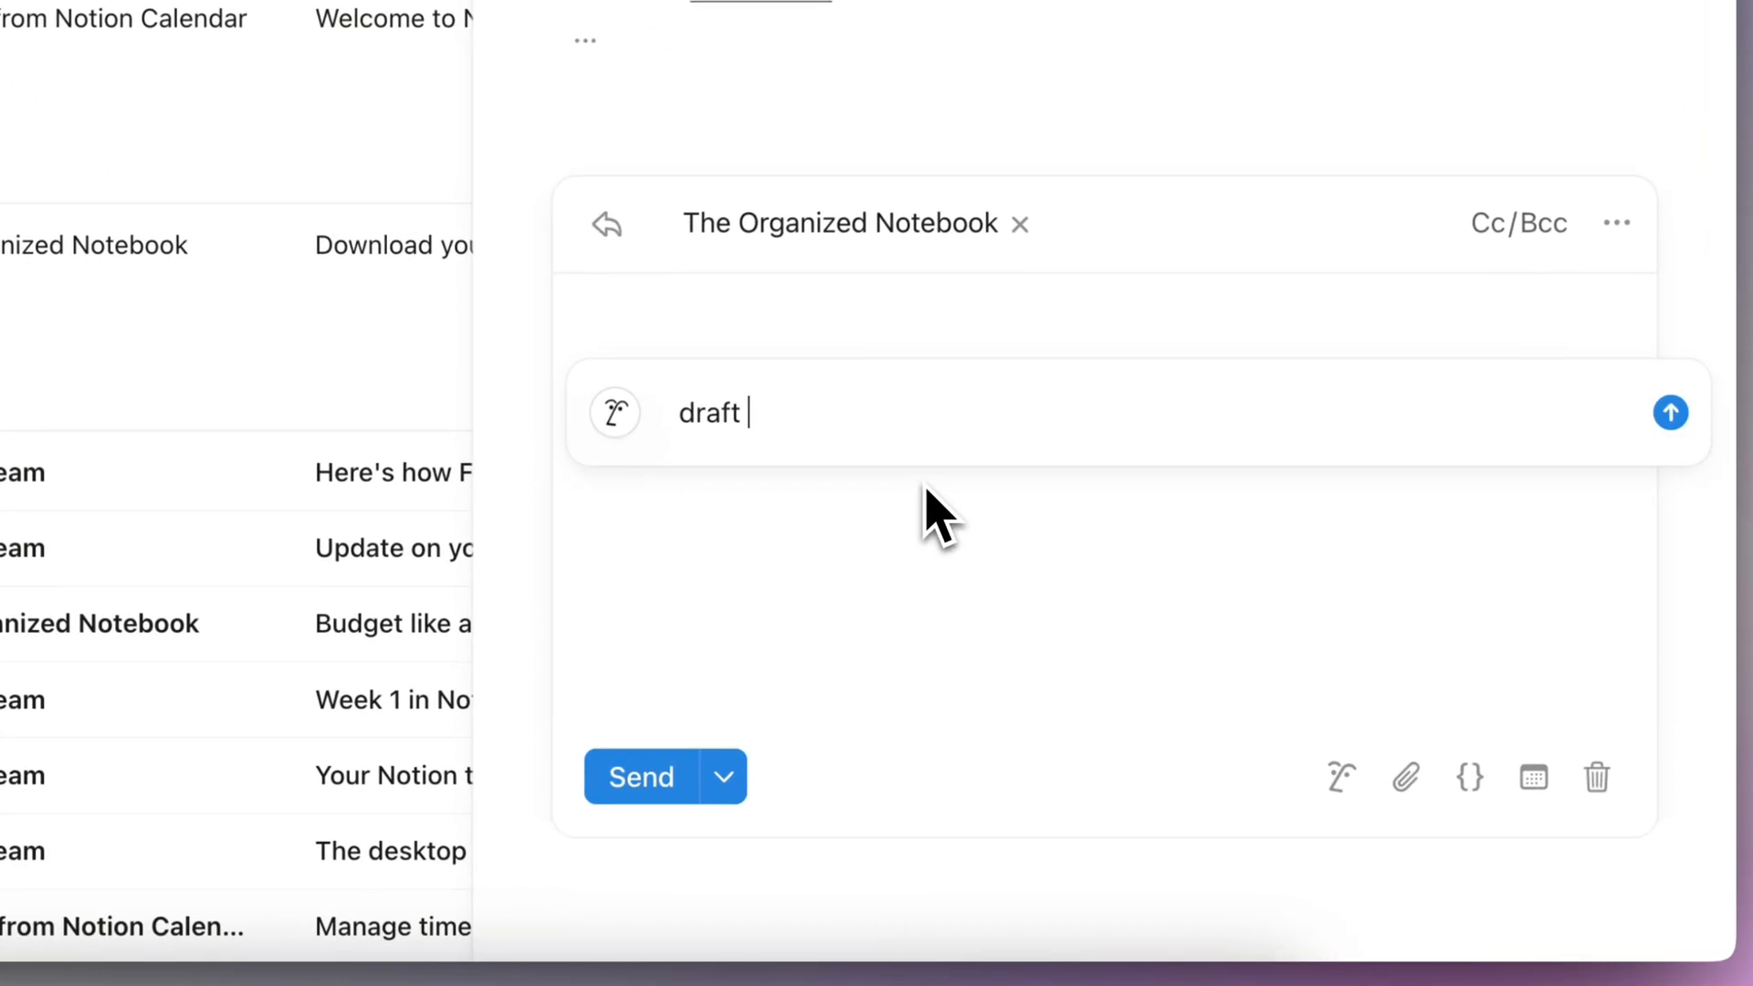
pyautogui.write('an email')
pyautogui.press('Return')
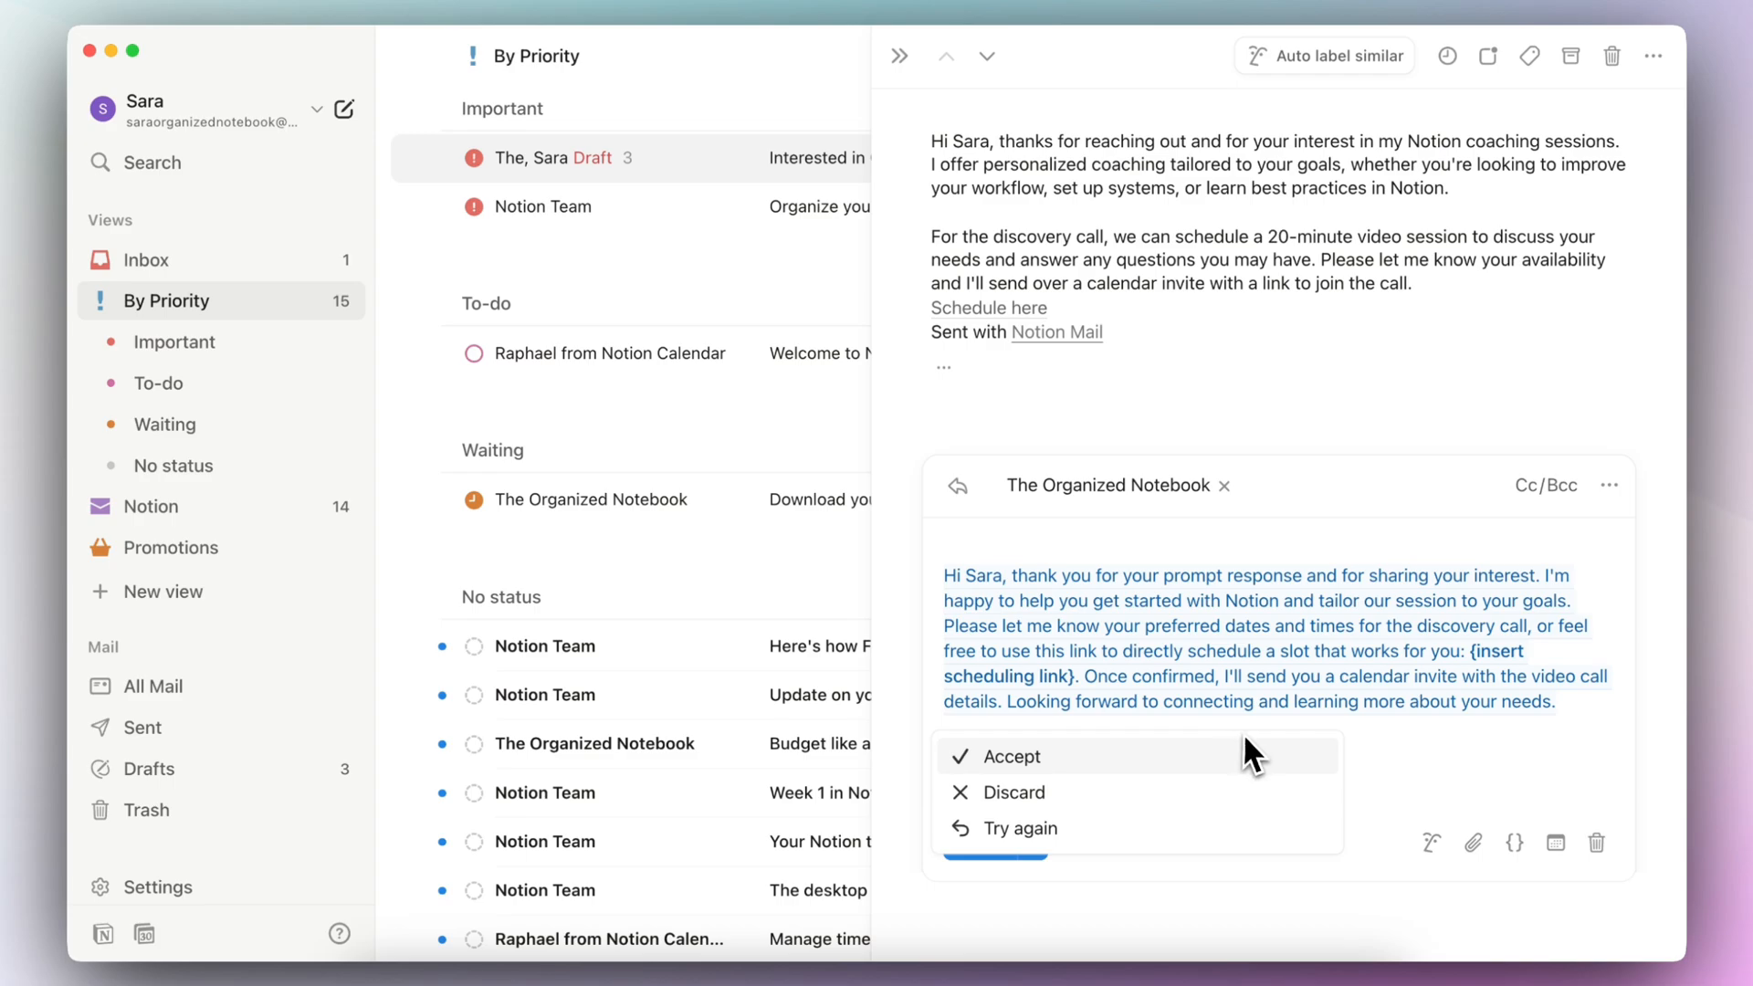
pyautogui.click(1119, 757)
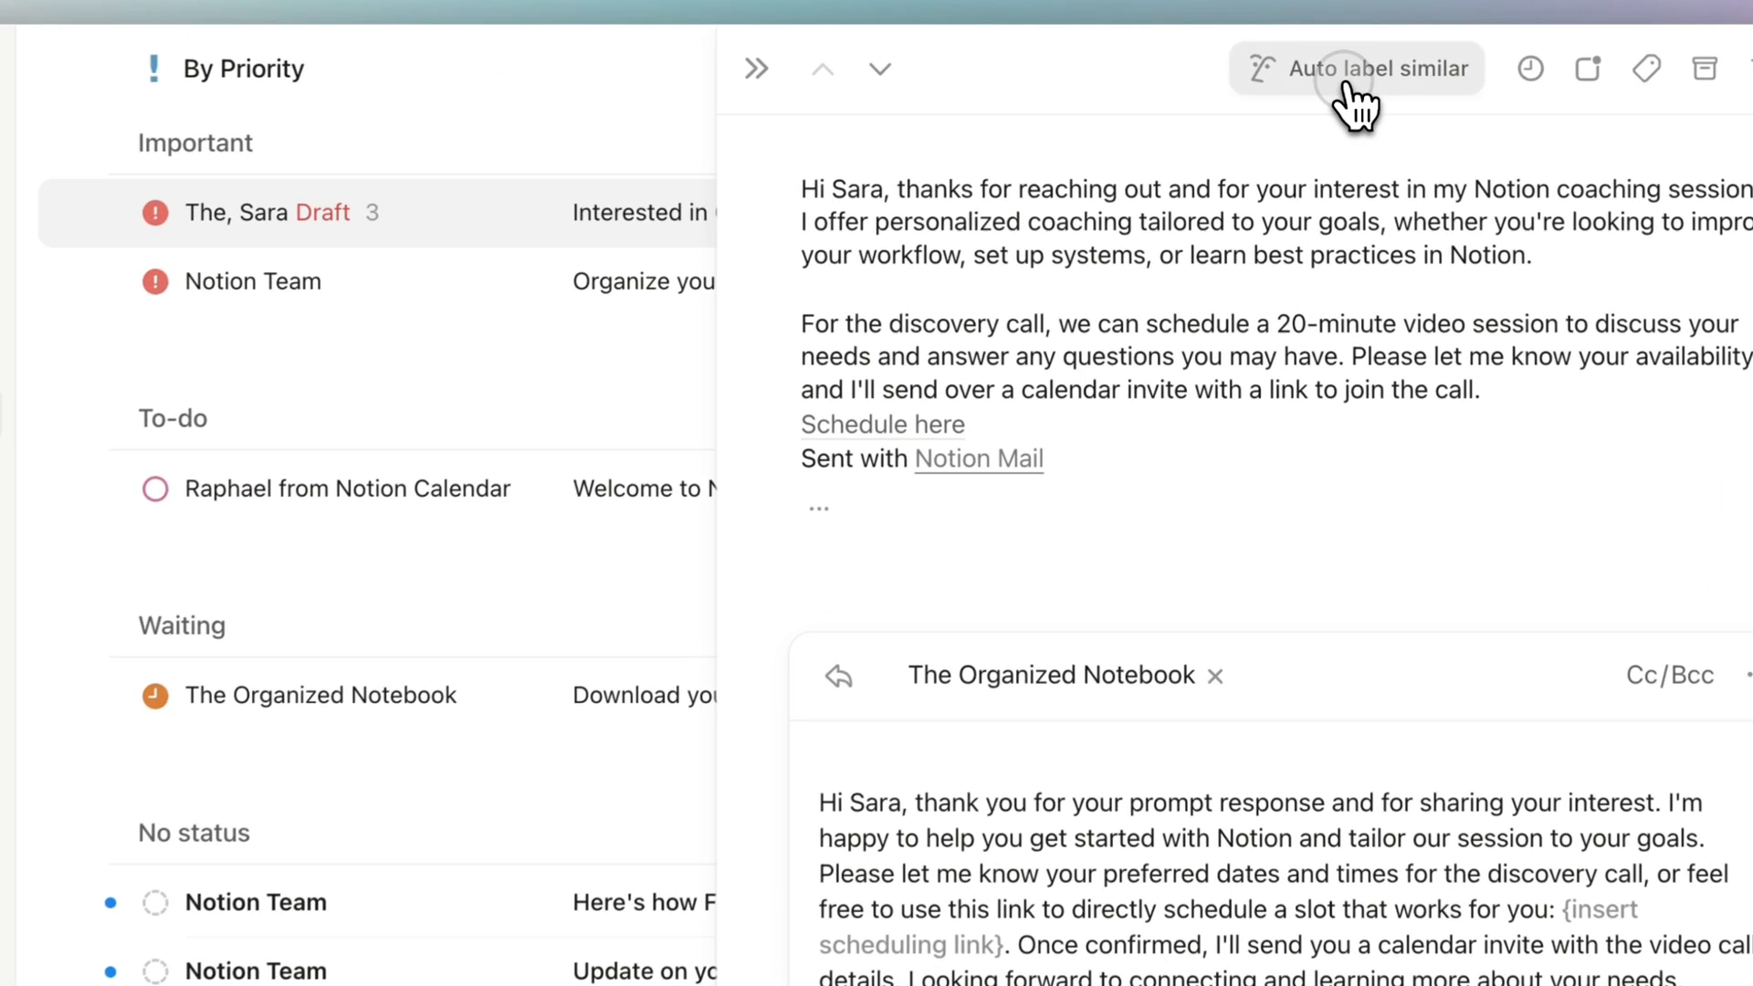
# - Create an AI auto label for similar emails about "Inquiry about personalized coaching" and close the open email
pyautogui.click(1312, 60)
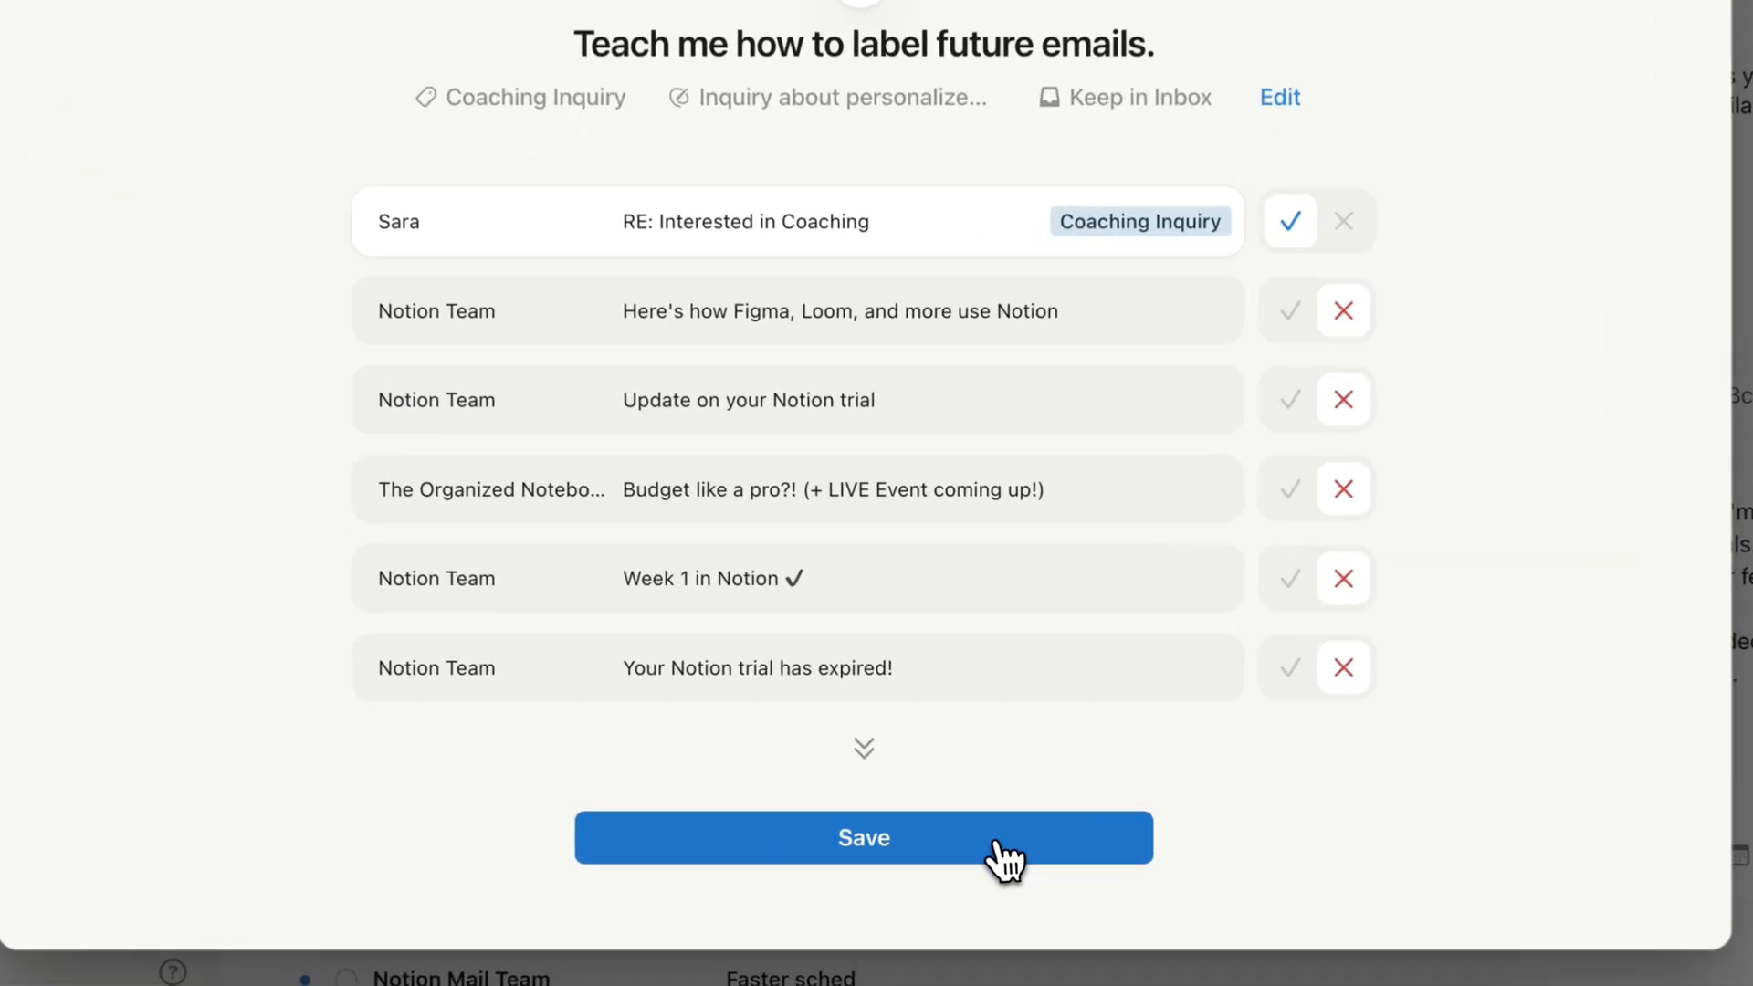
pyautogui.click(985, 832)
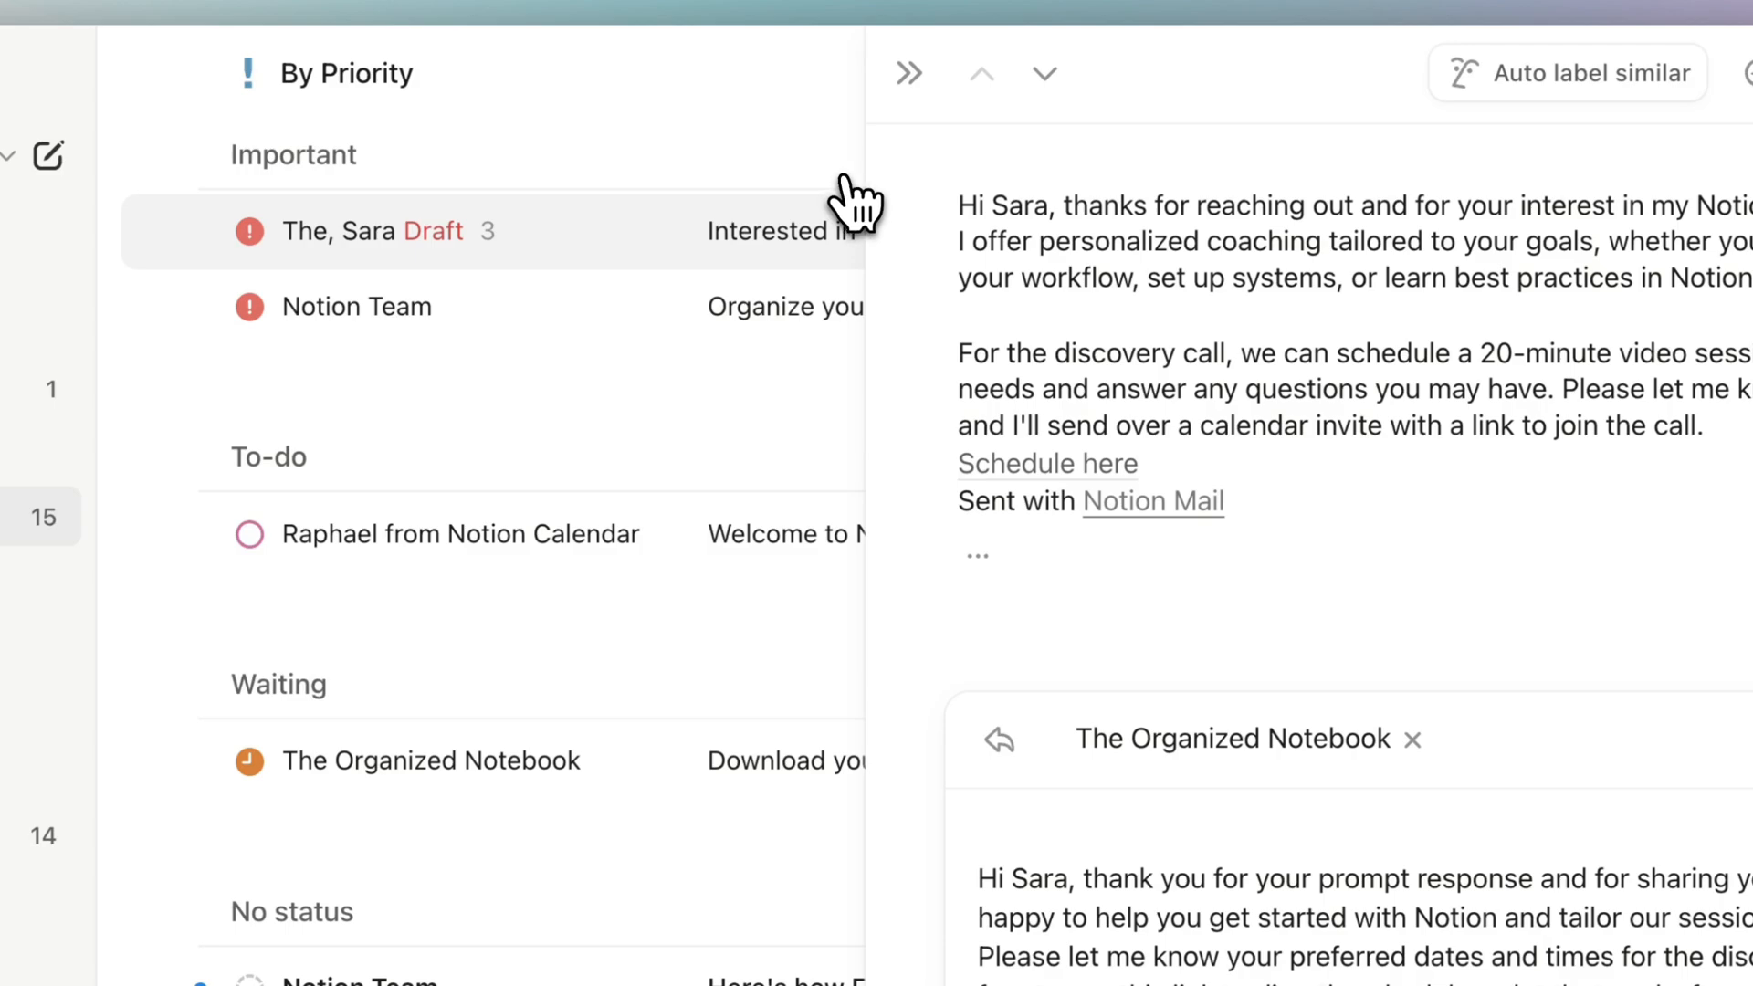
pyautogui.click(908, 73)
pyautogui.moveTo(984, 242)
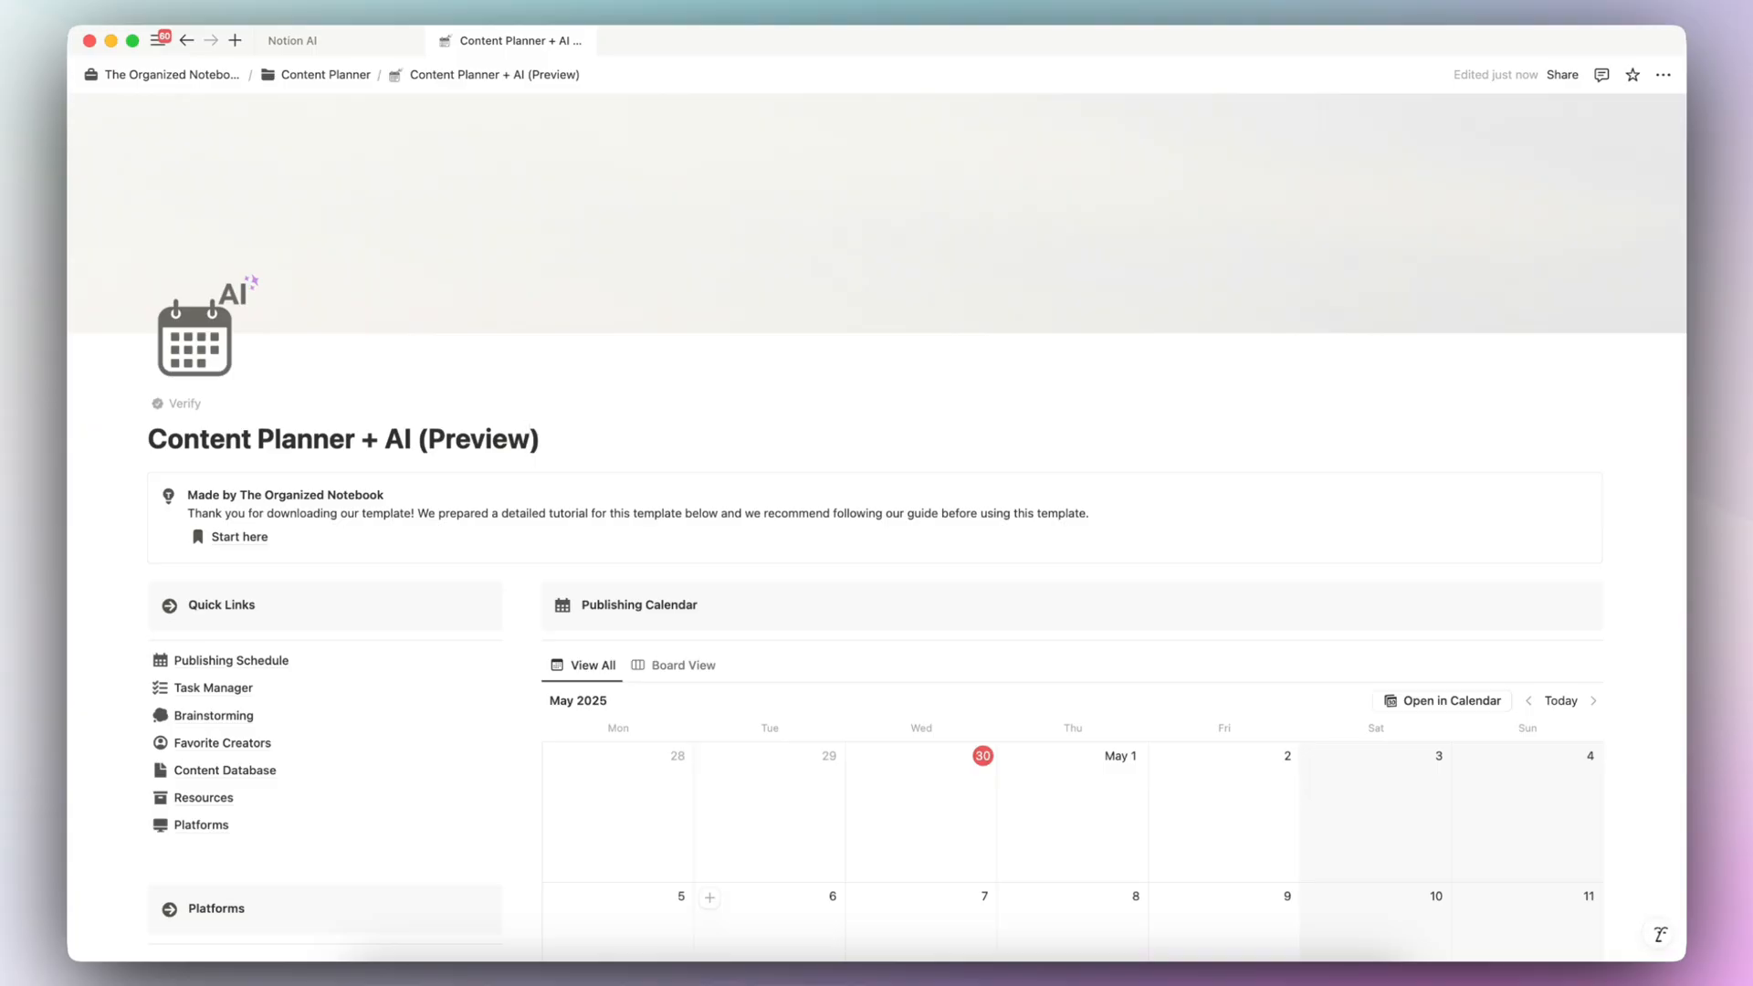
# - In Notion's Content Planner + AI (Preview) template, open the Brainstorming database
pyautogui.scroll(-1, 877, 531)
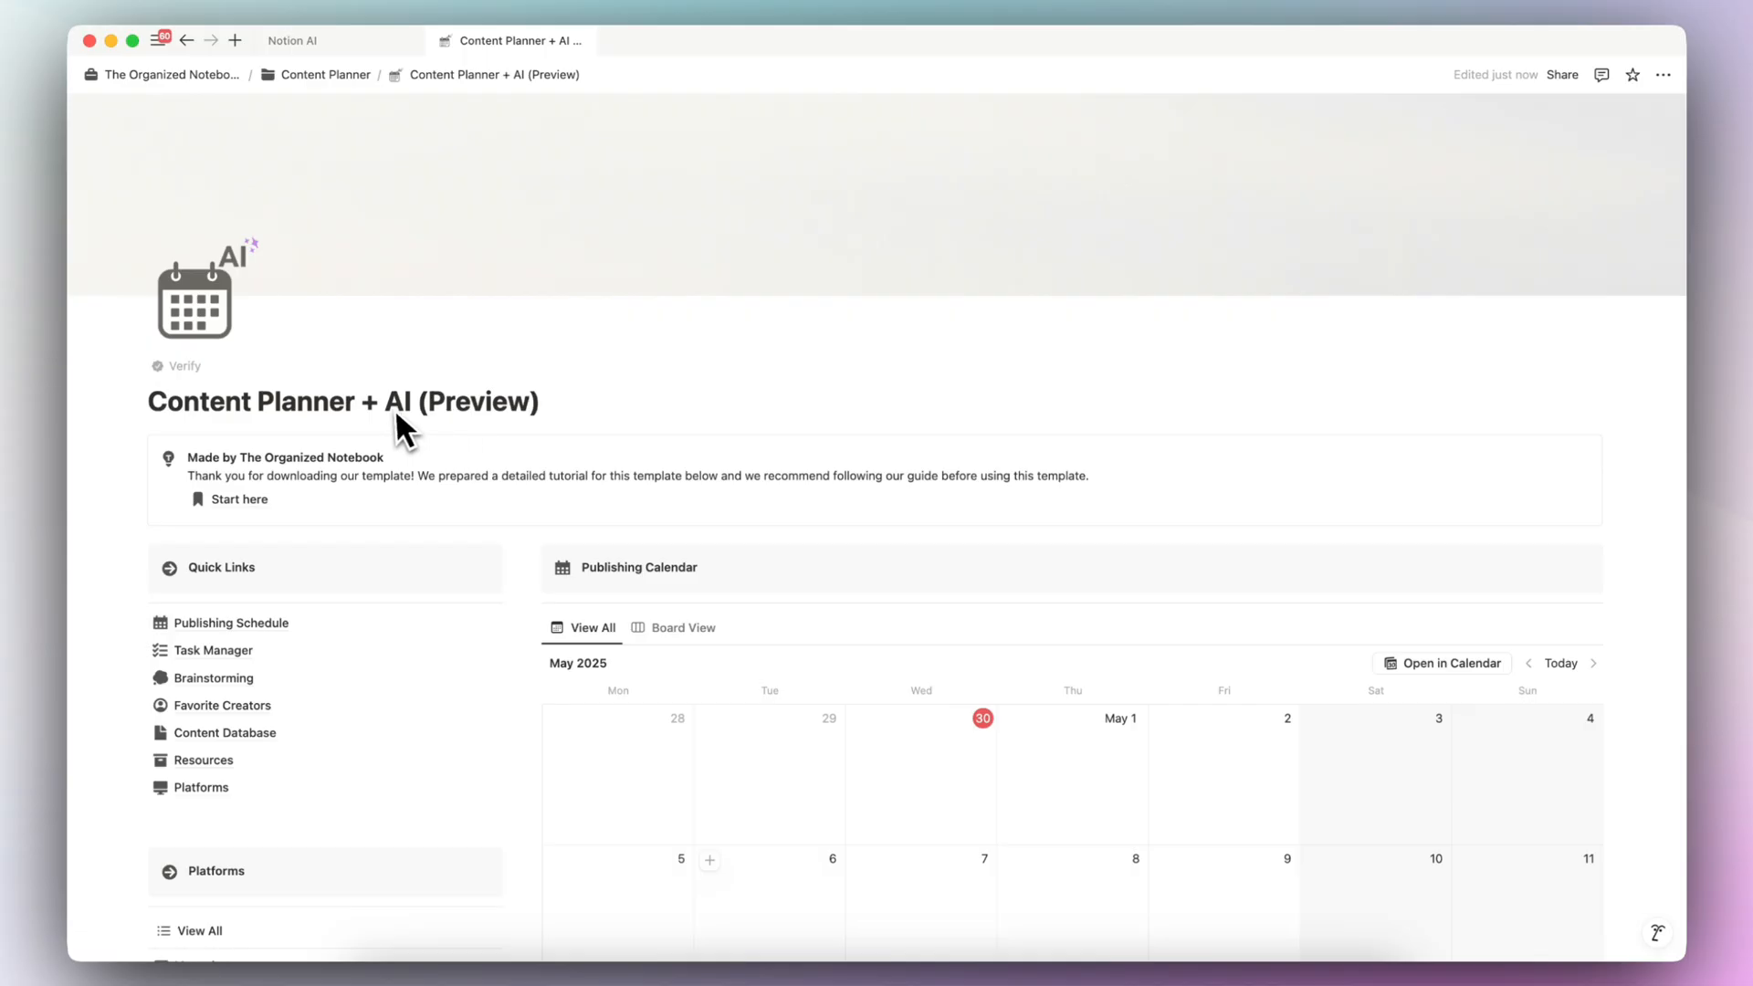
pyautogui.scroll(-5, 415, 457)
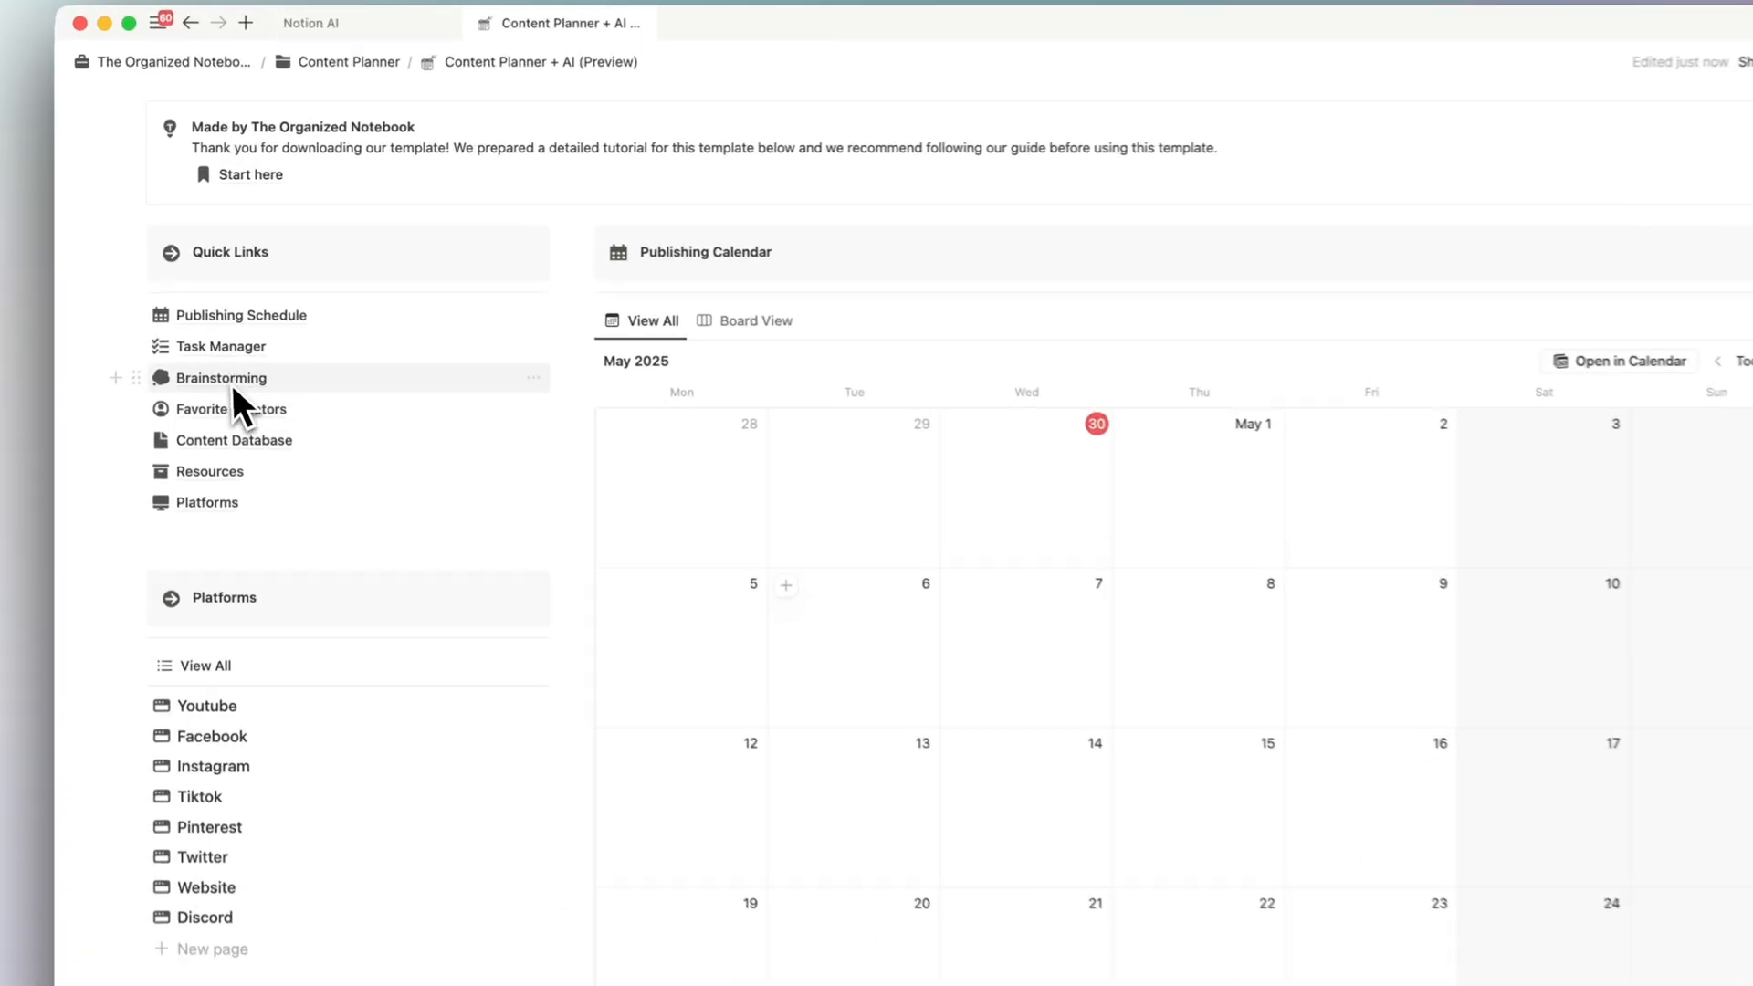
pyautogui.click(232, 385)
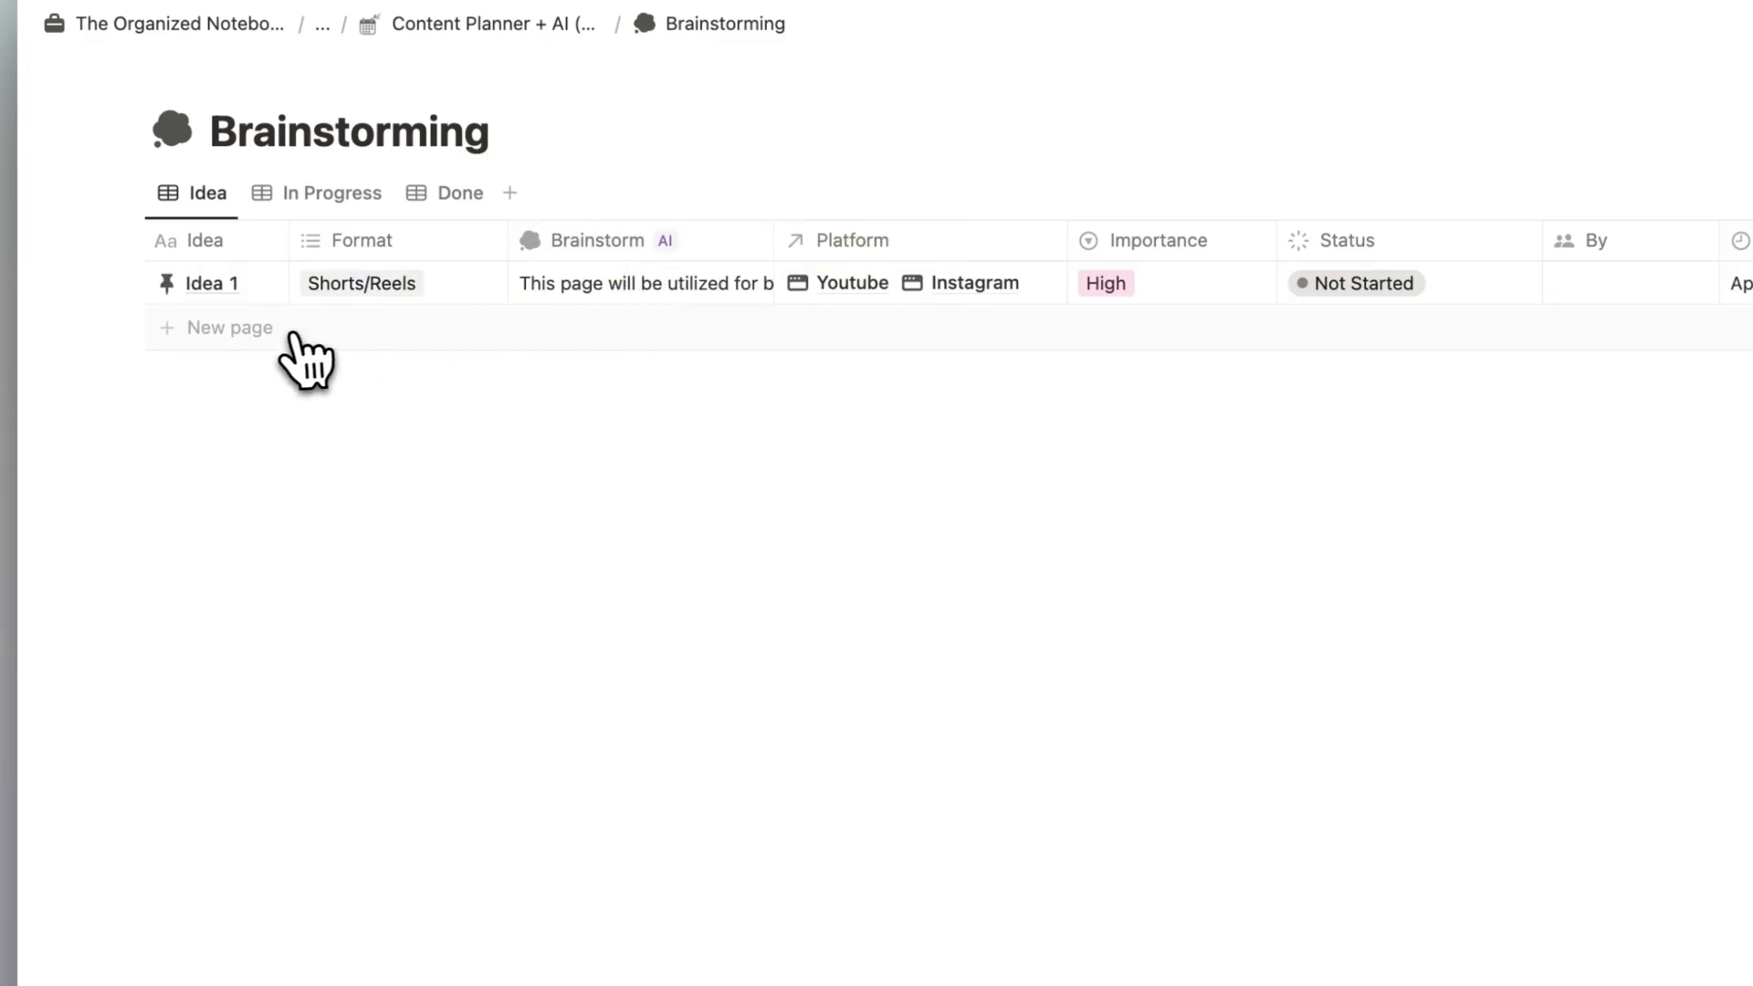
# - Add a Brainstorming entry titled "Video about Notion AI" with the format Video
pyautogui.click(235, 334)
pyautogui.tripleClick(242, 327)
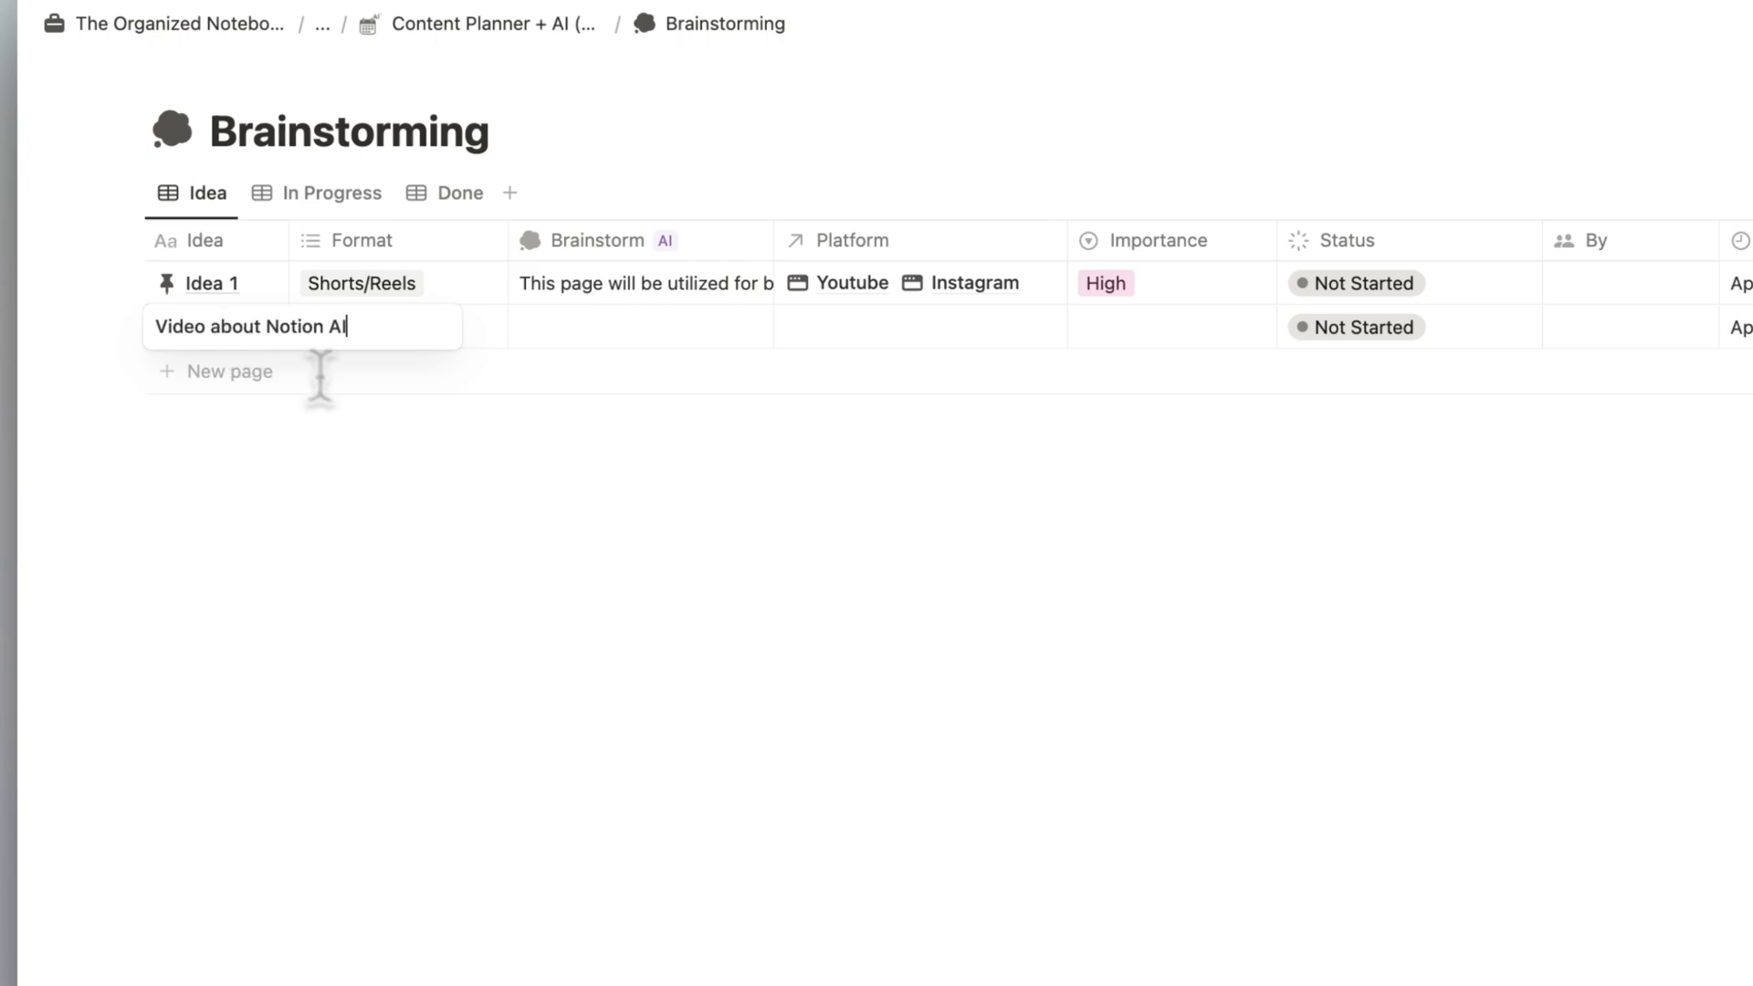
pyautogui.click(517, 476)
pyautogui.click(461, 345)
pyautogui.click(466, 483)
pyautogui.click(791, 476)
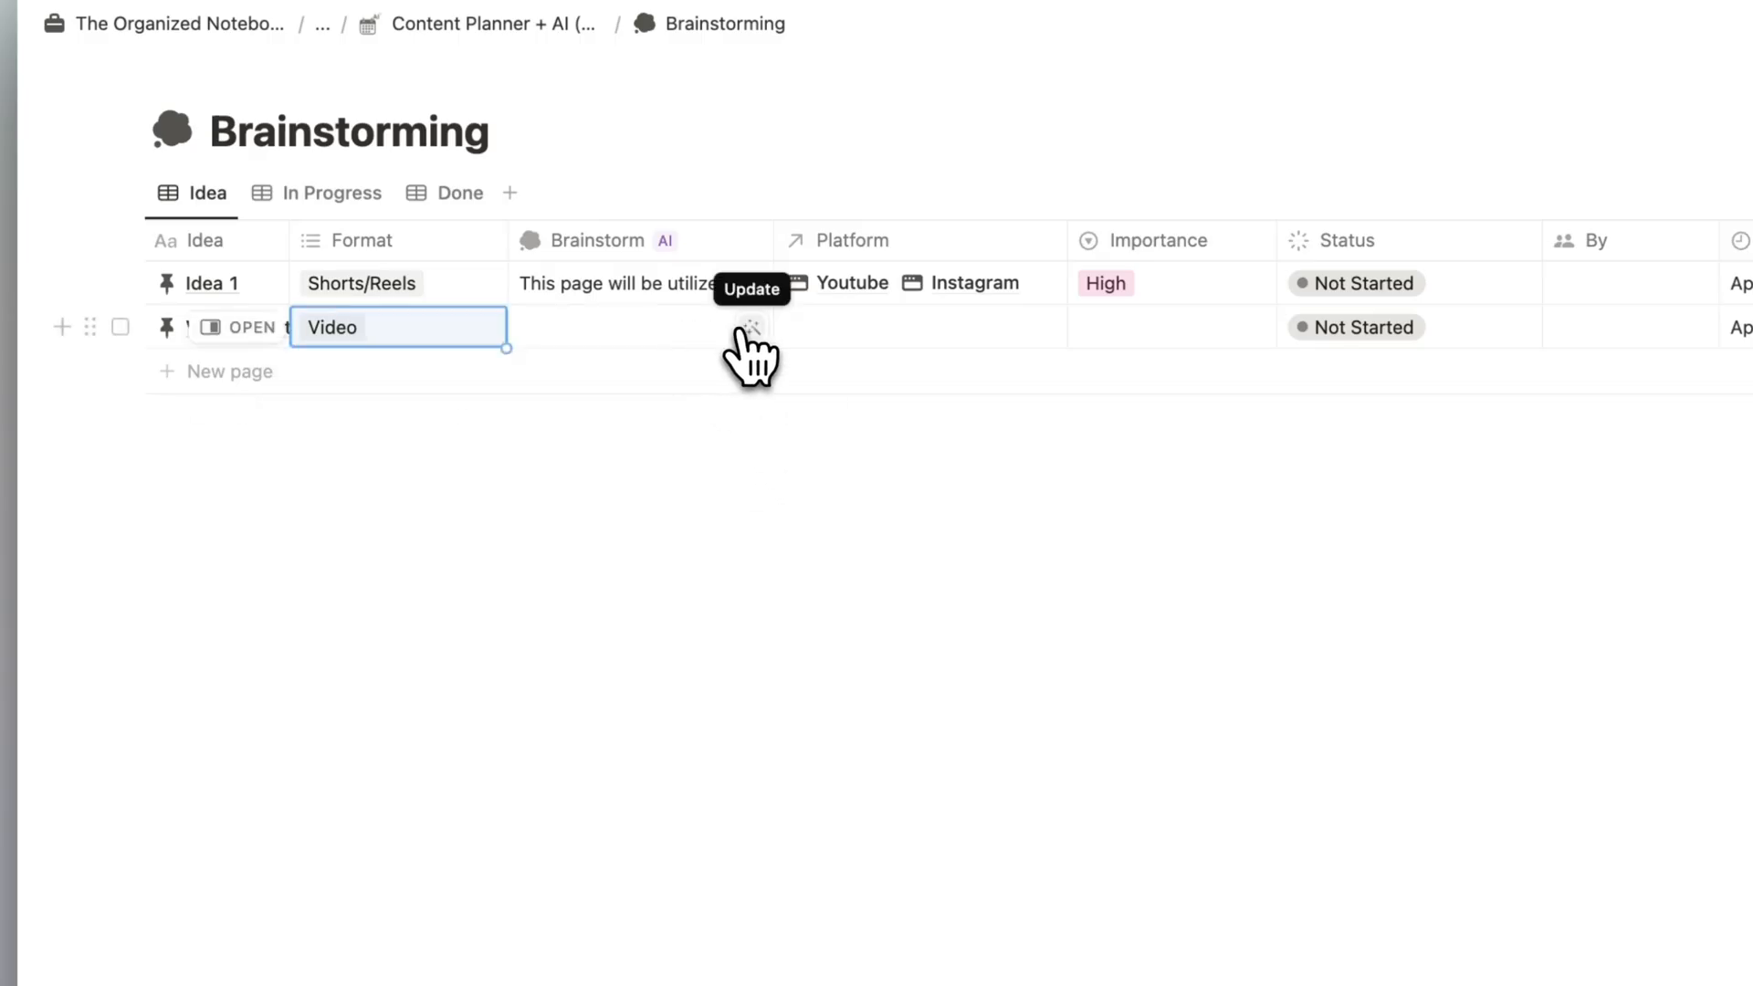
# - Generate the AI brainstorm for the "Video about Notion AI" entry and open its page to read the ideas
pyautogui.click(750, 331)
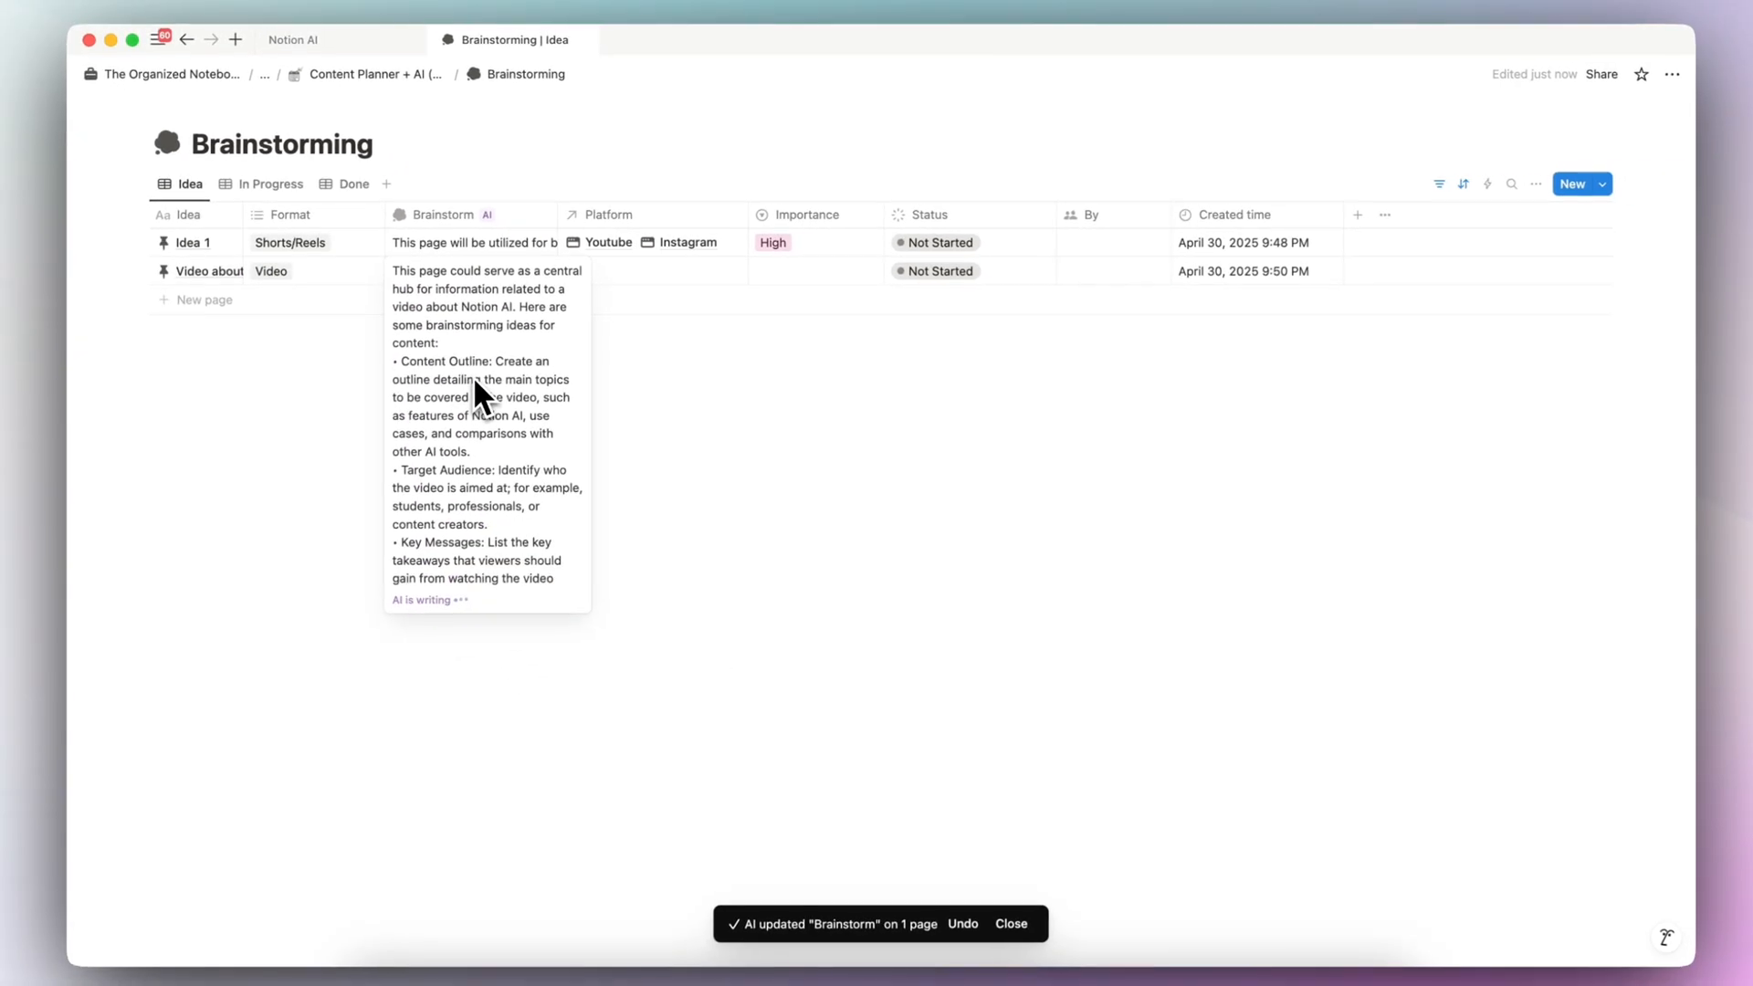
pyautogui.press('Escape')
pyautogui.click(234, 271)
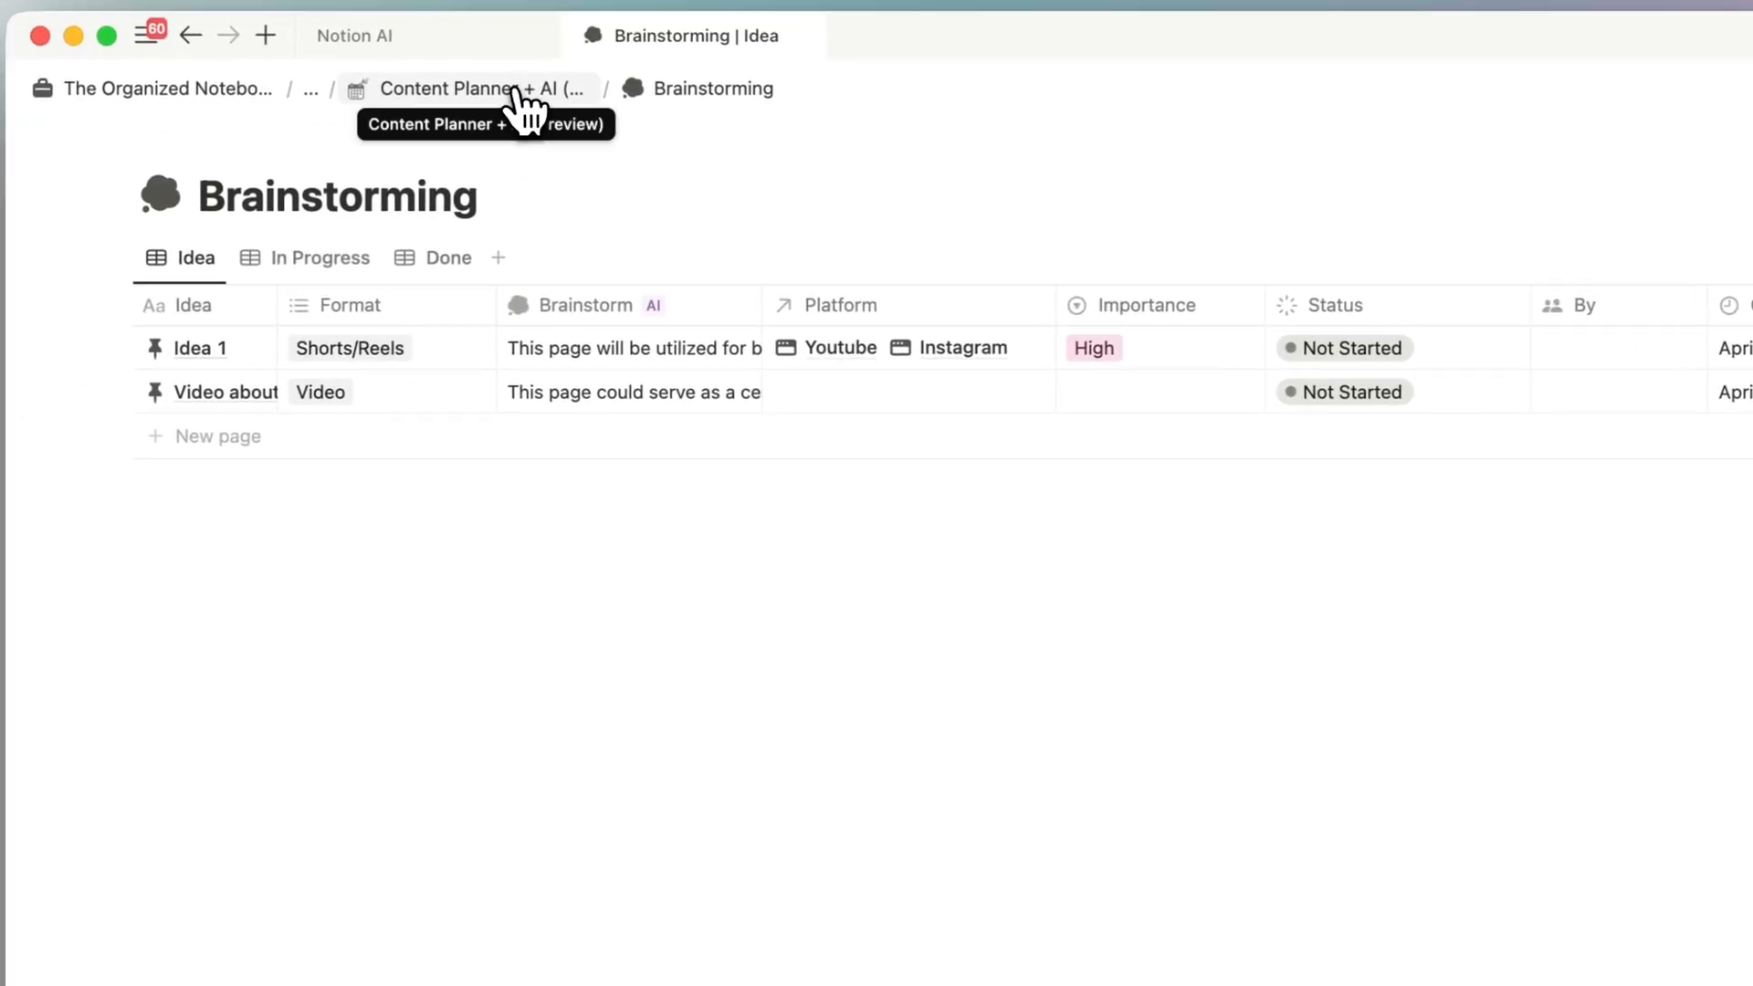
# - Go to the planner's Content Database, examine the Short Social Caption (AI Helper) page and close it
pyautogui.click(400, 75)
pyautogui.scroll(-3, 489, 332)
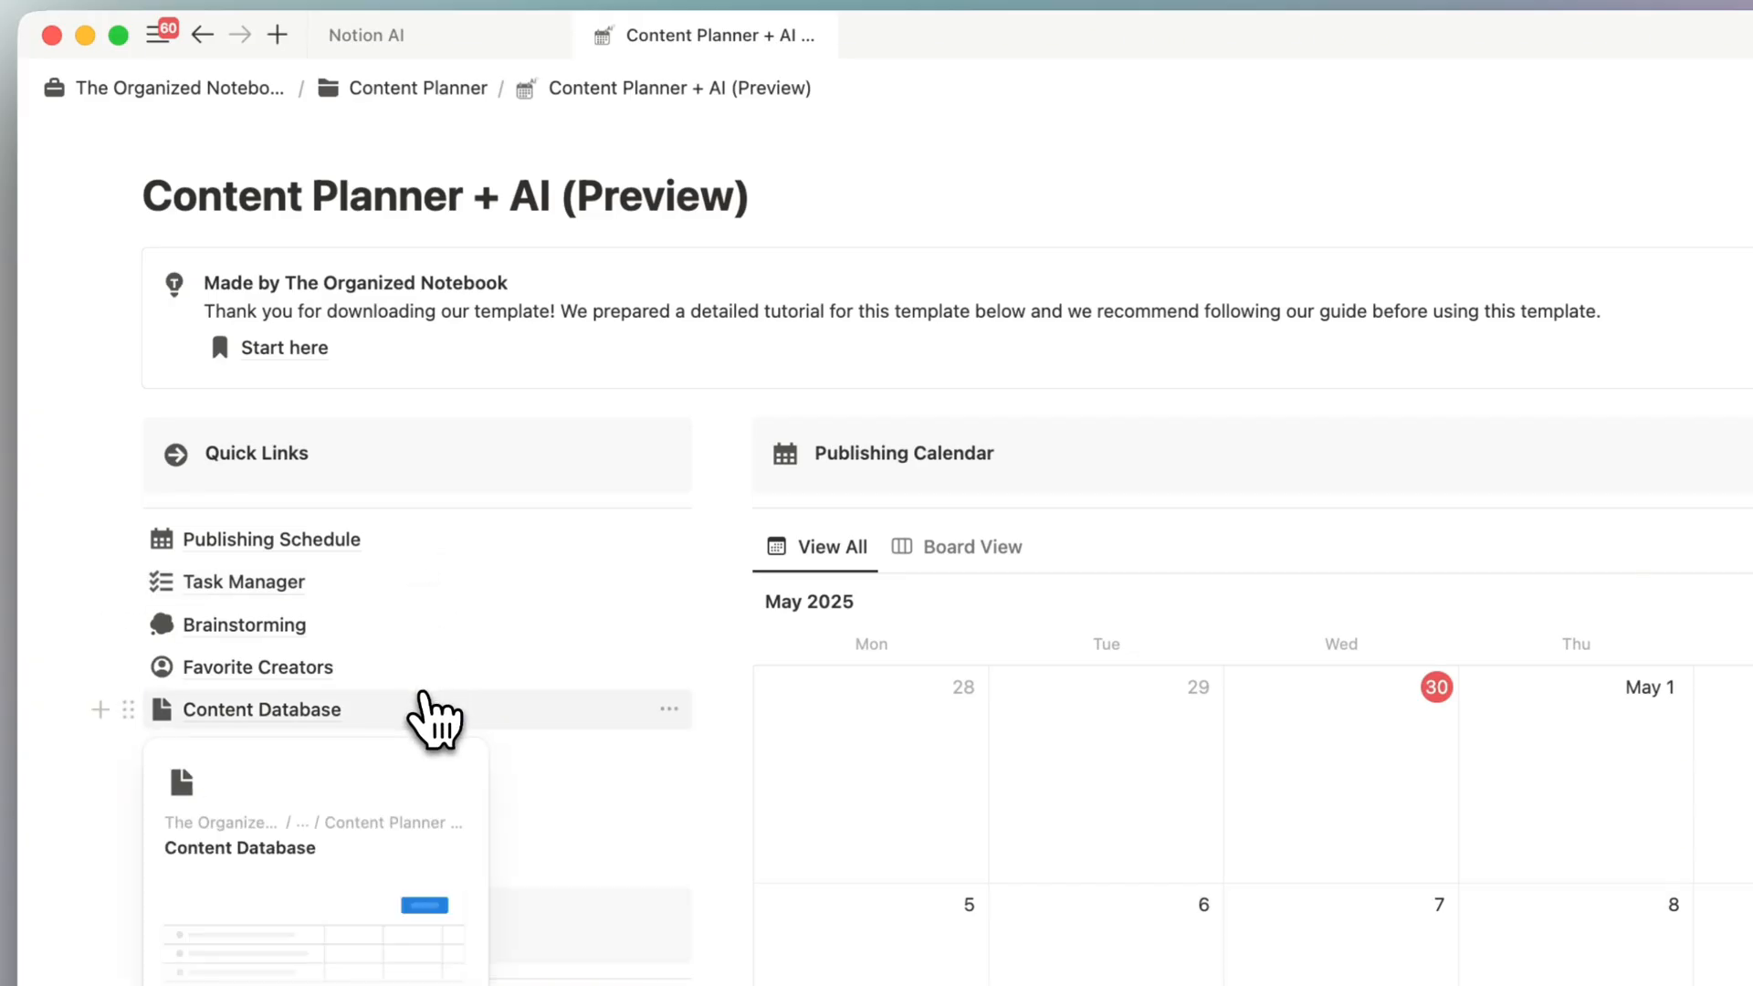
pyautogui.click(260, 677)
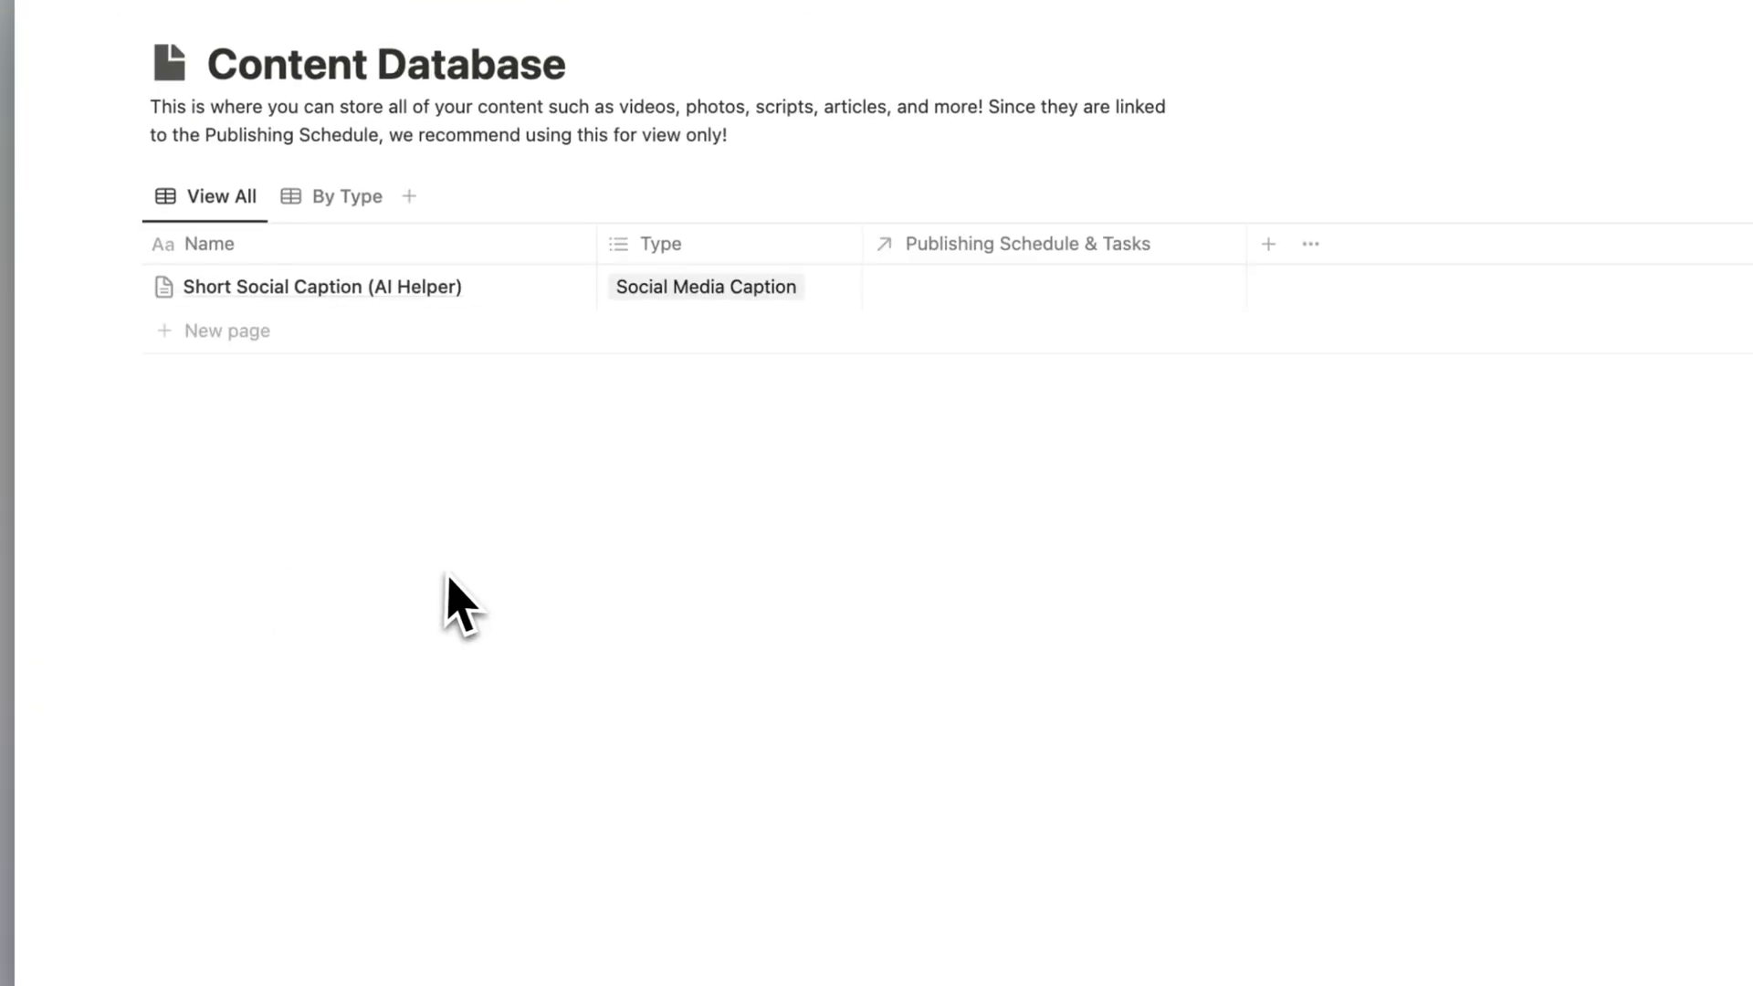
pyautogui.click(553, 287)
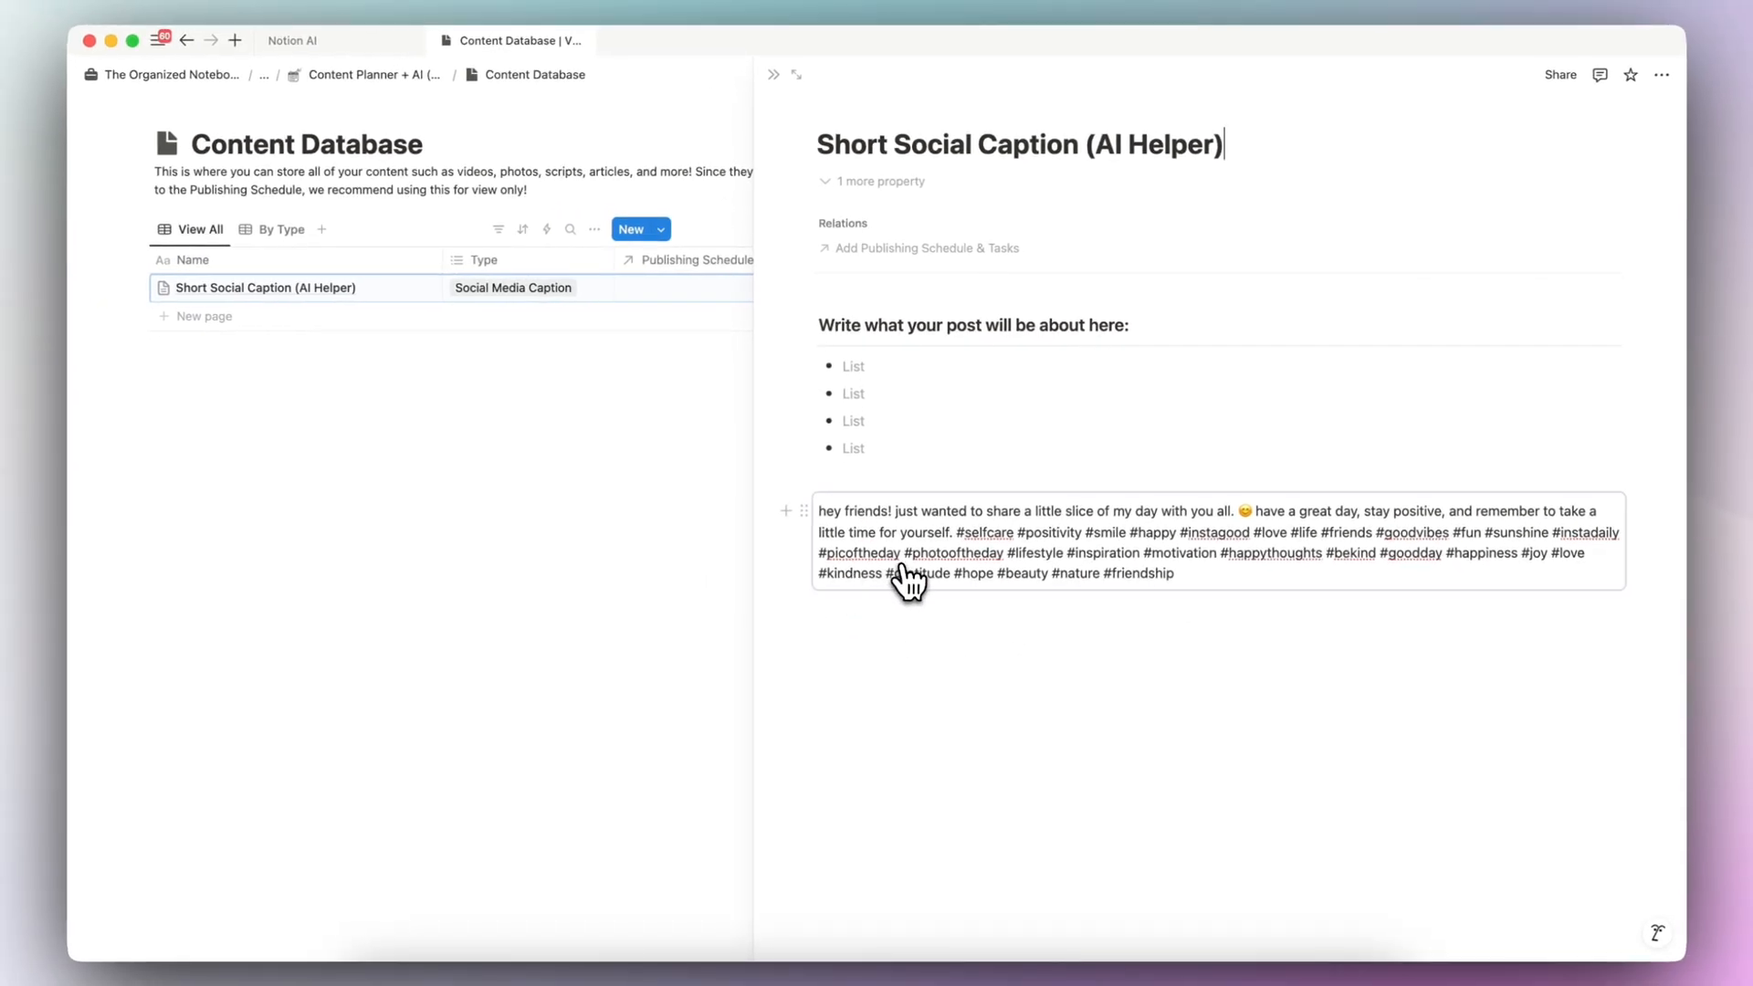
pyautogui.click(774, 74)
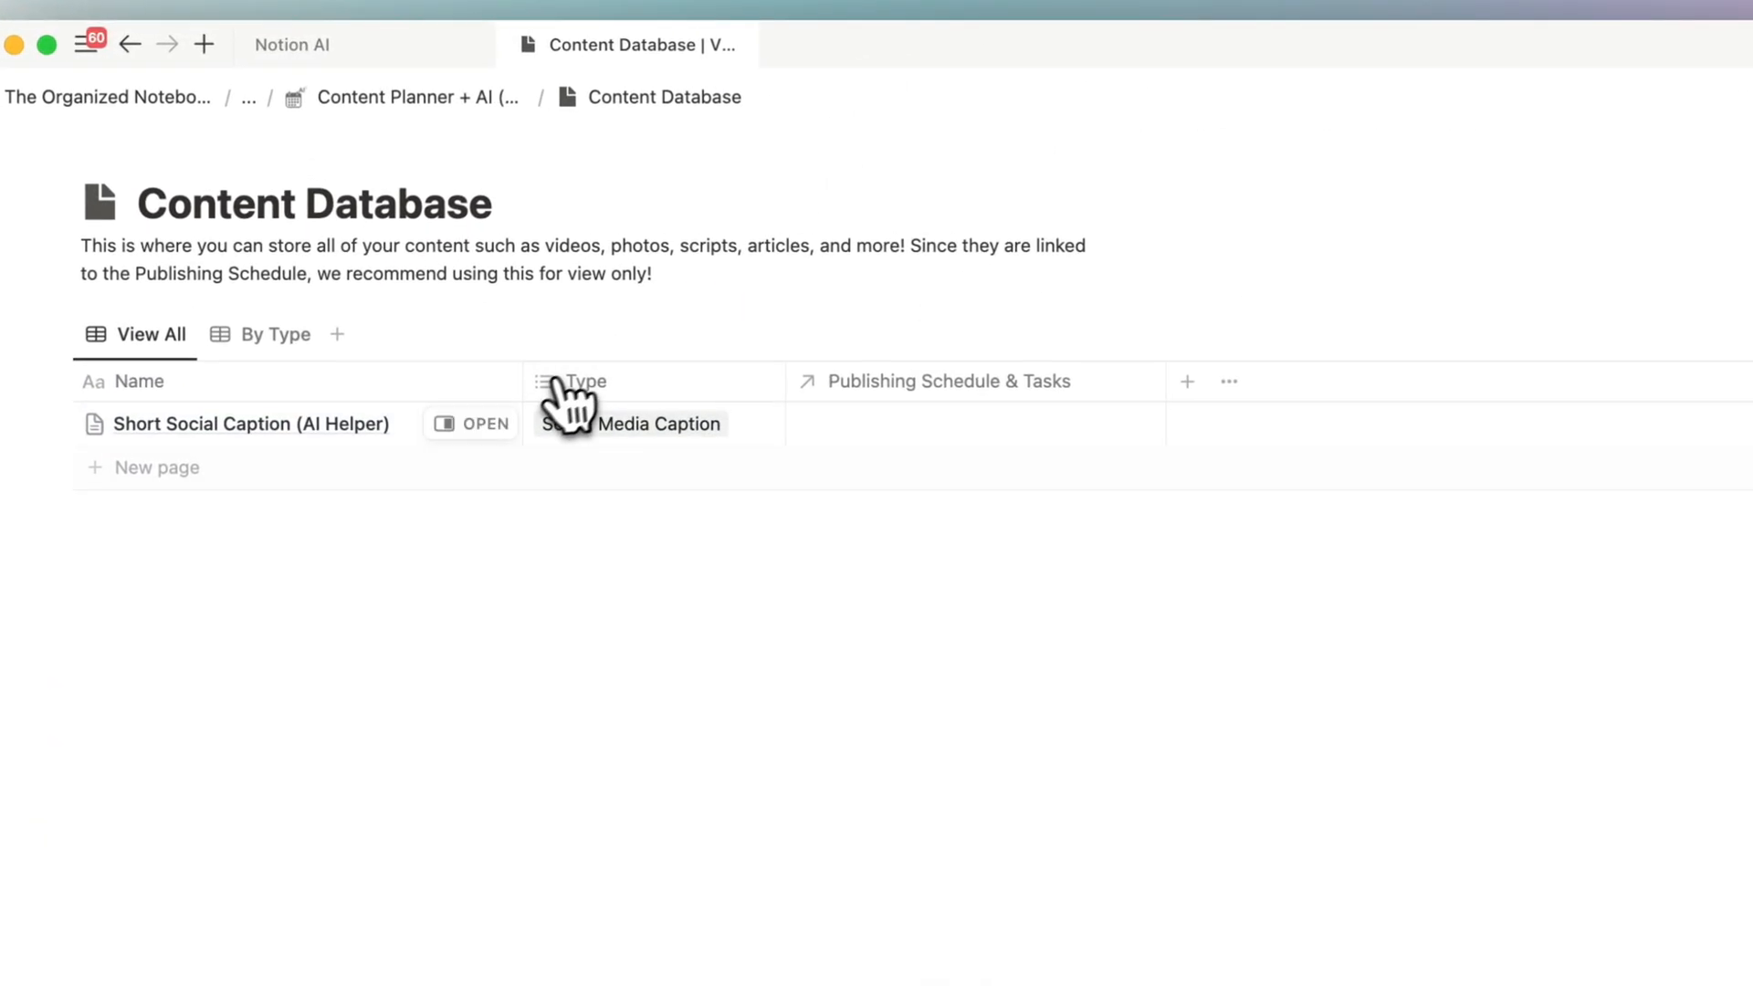
# - Add a Content Database entry named "Script for video about Notion AI" with the type Script
pyautogui.click(336, 317)
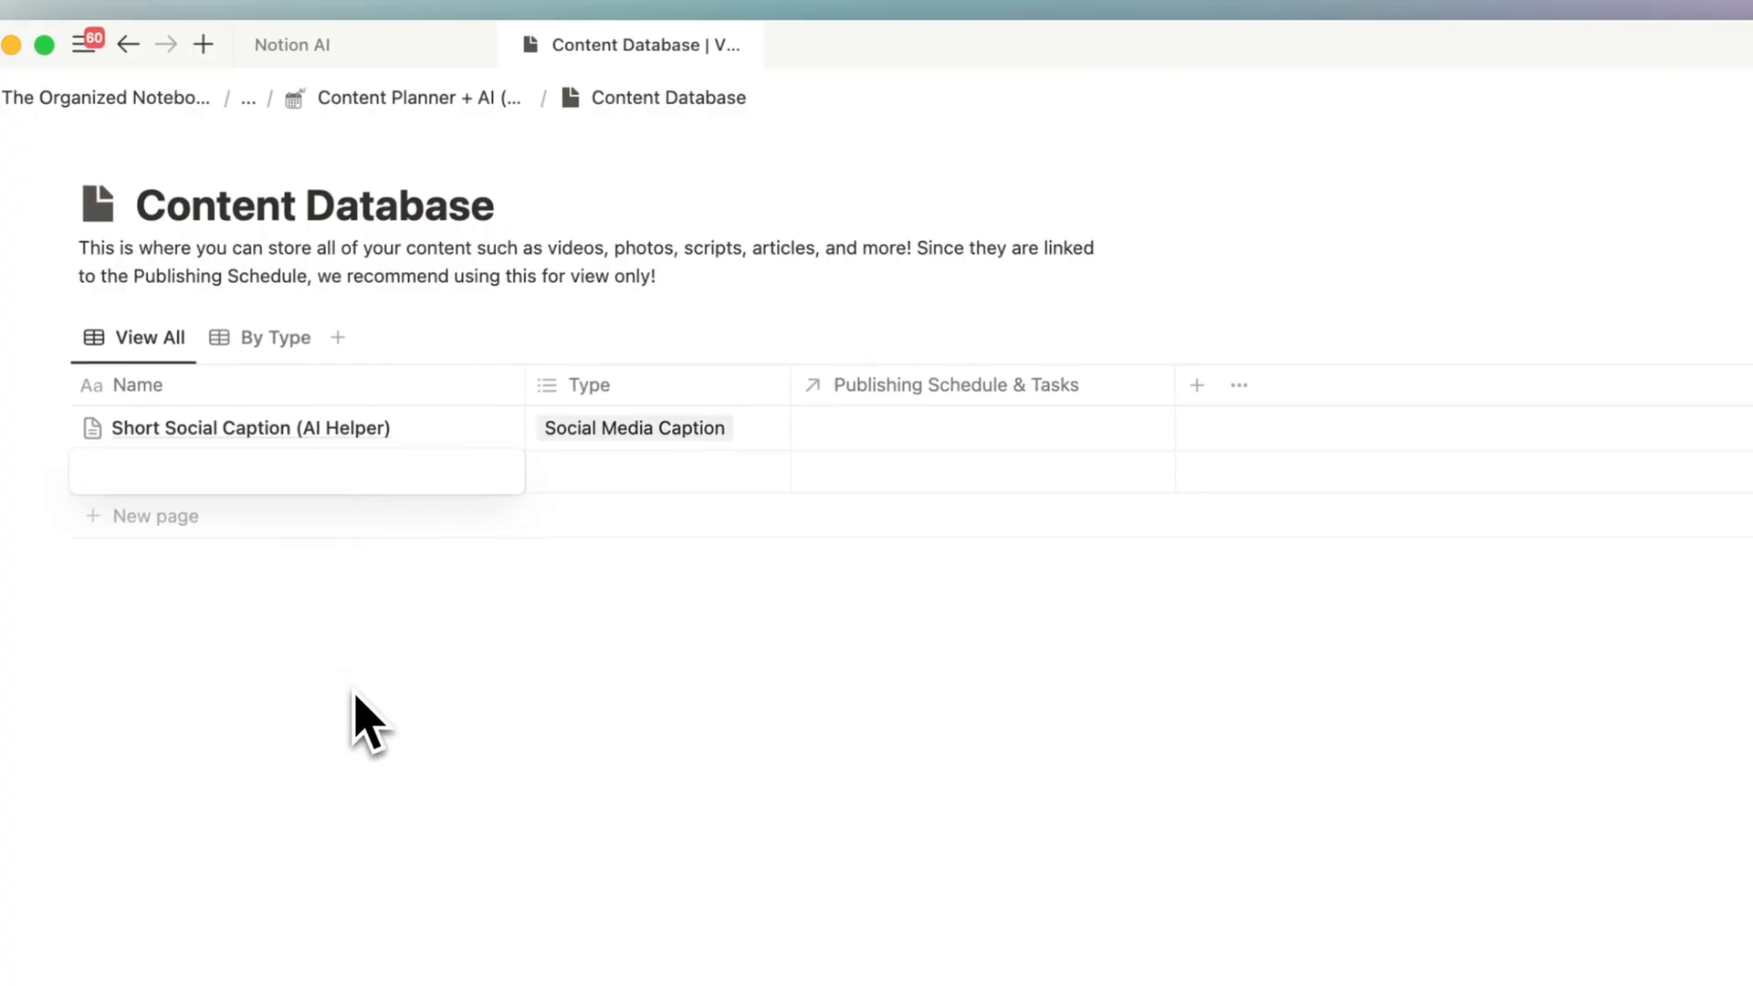
pyautogui.write('Script')
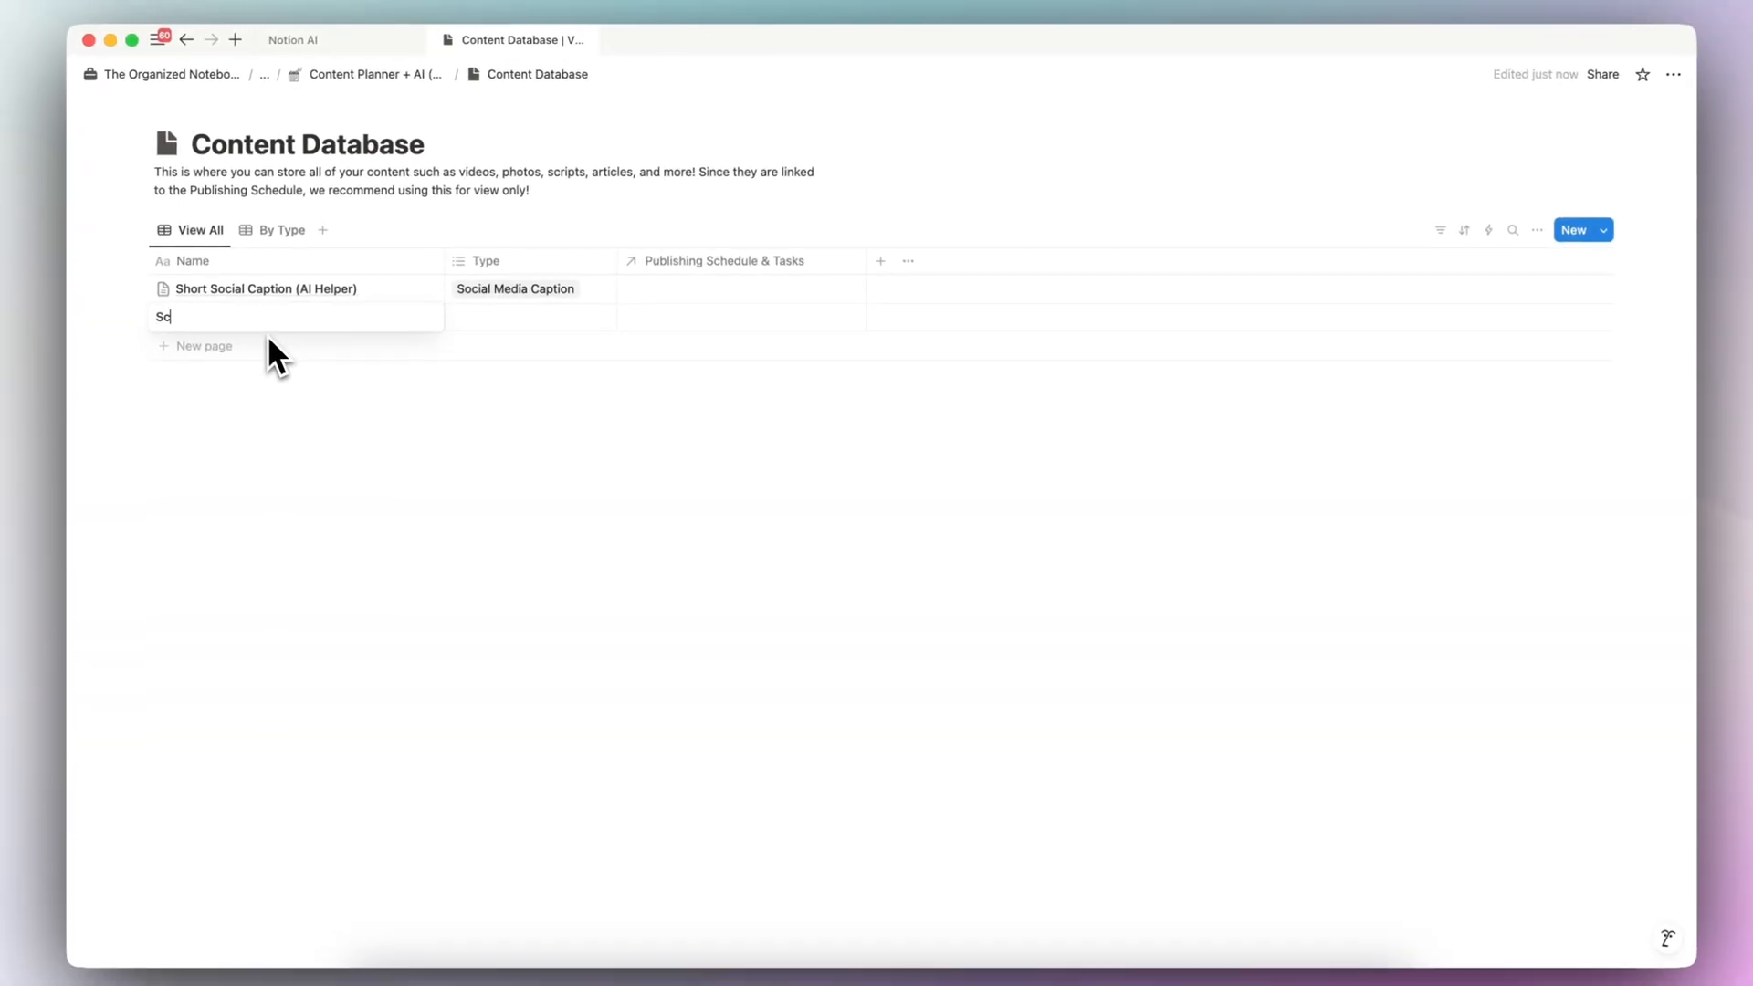
pyautogui.write(' for video abou')
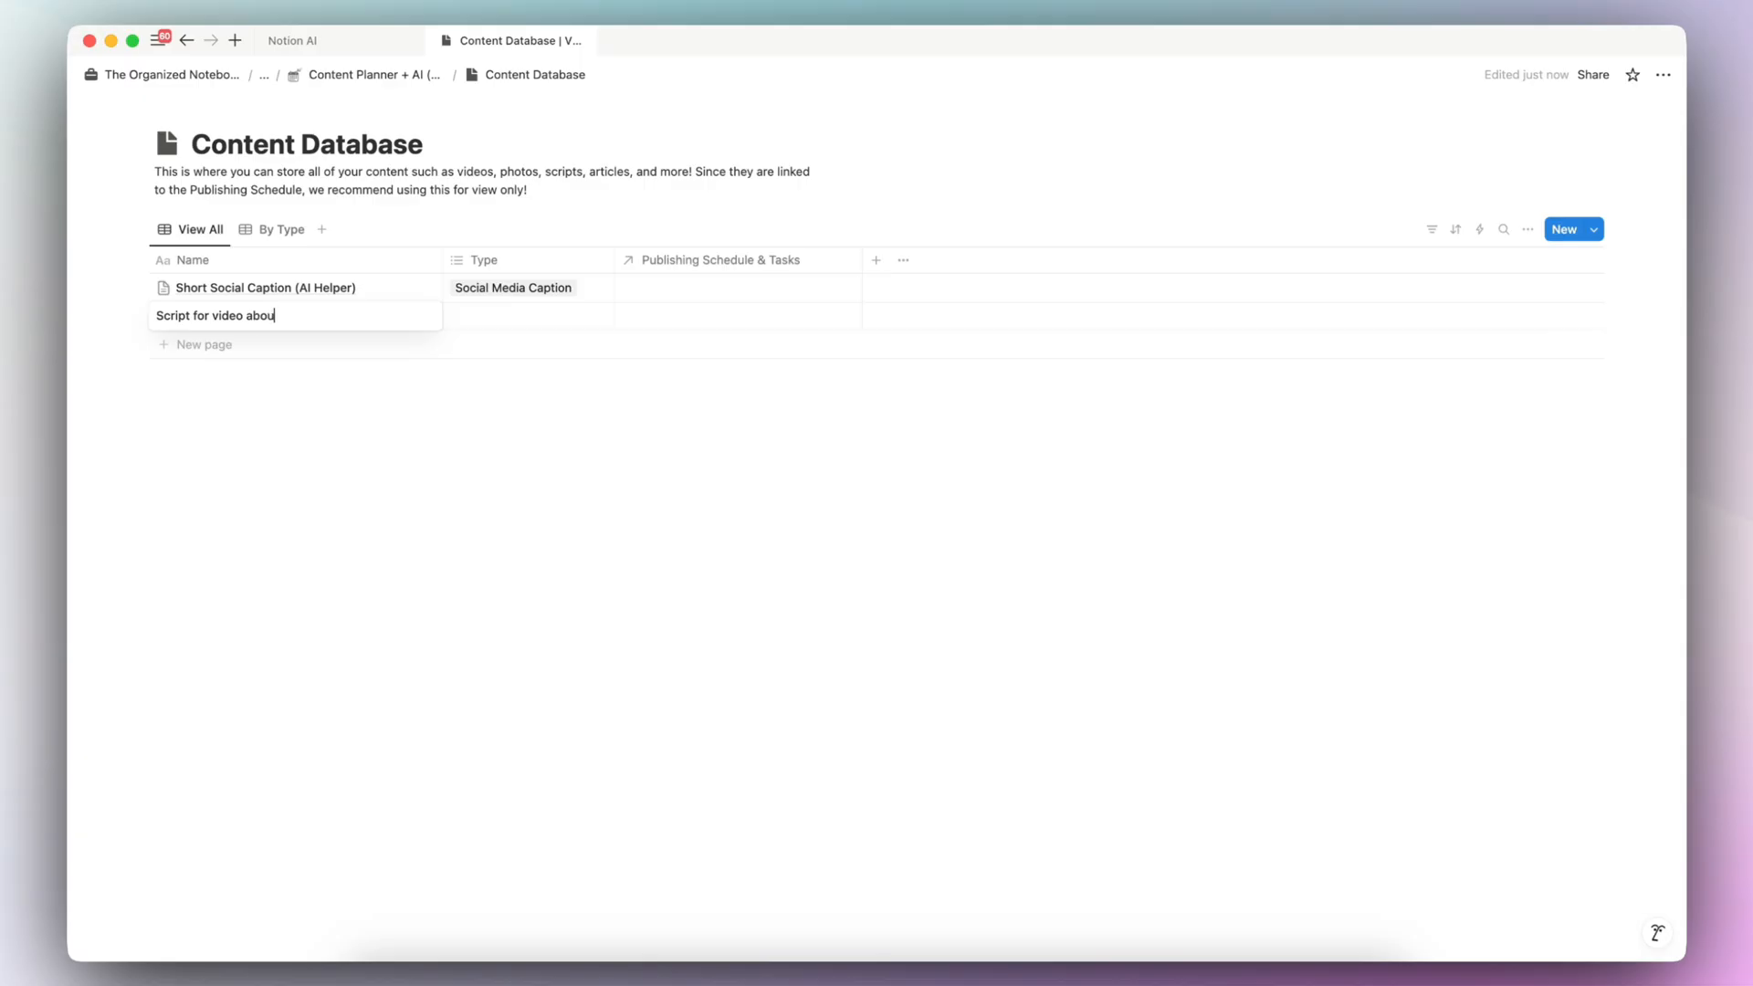
pyautogui.press('Return')
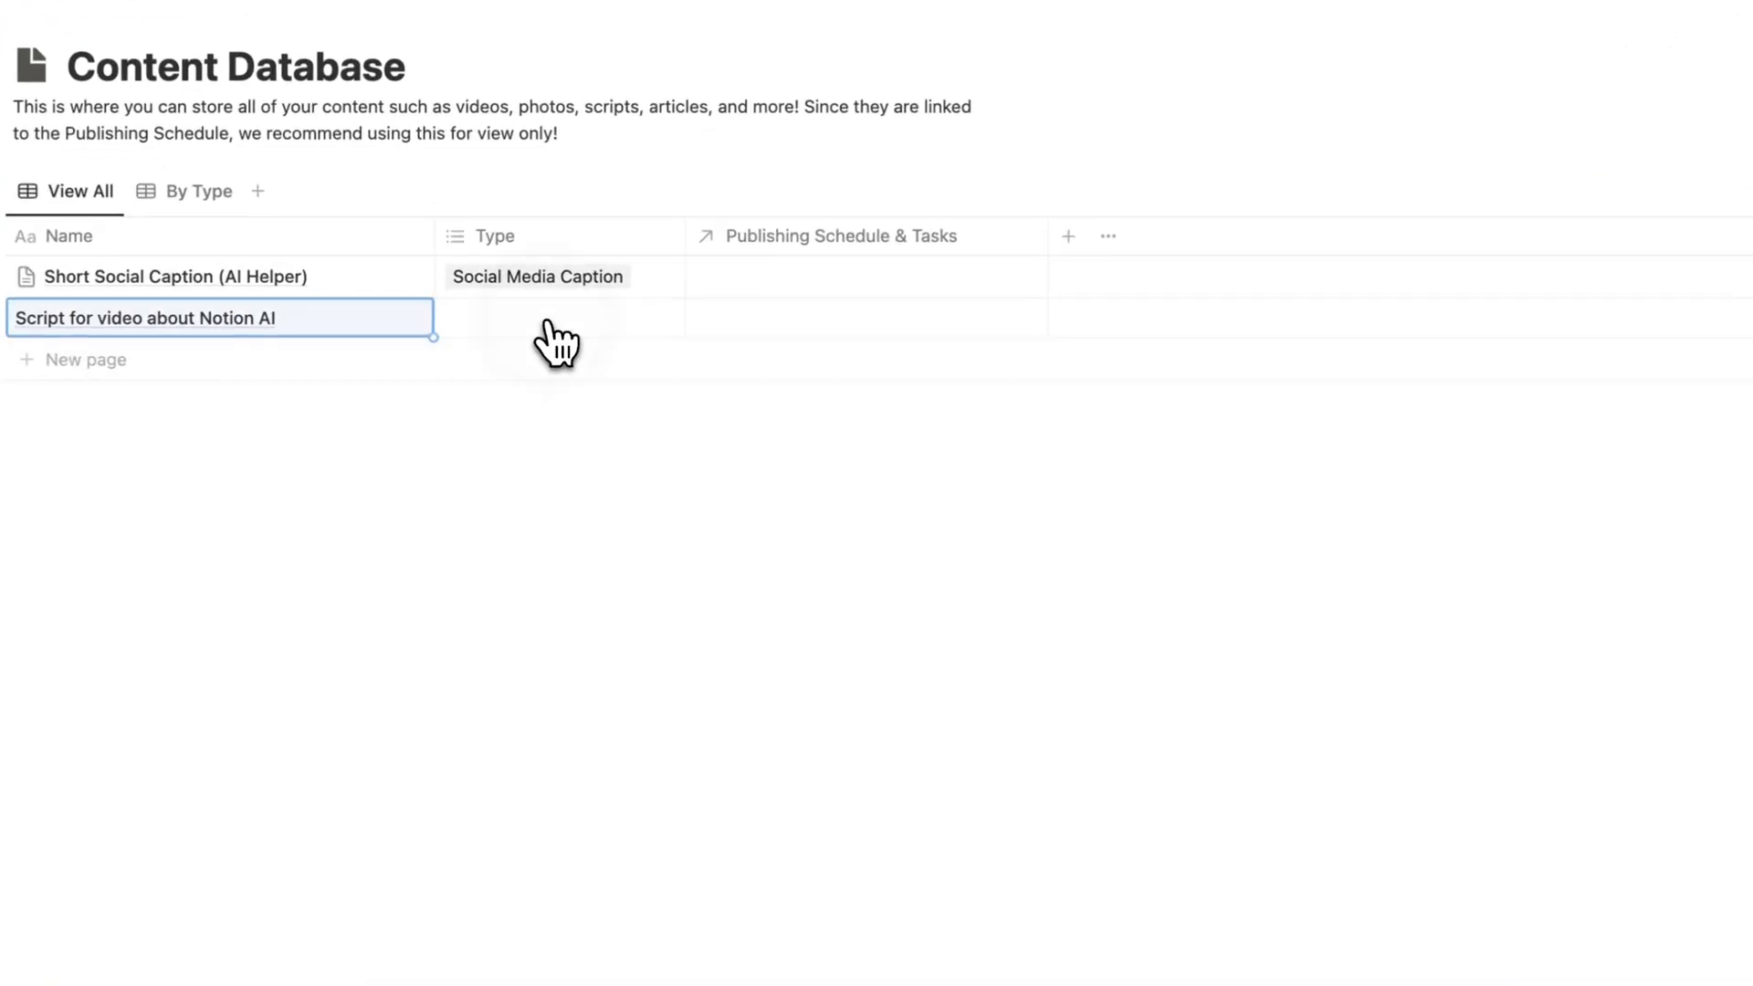
pyautogui.click(517, 317)
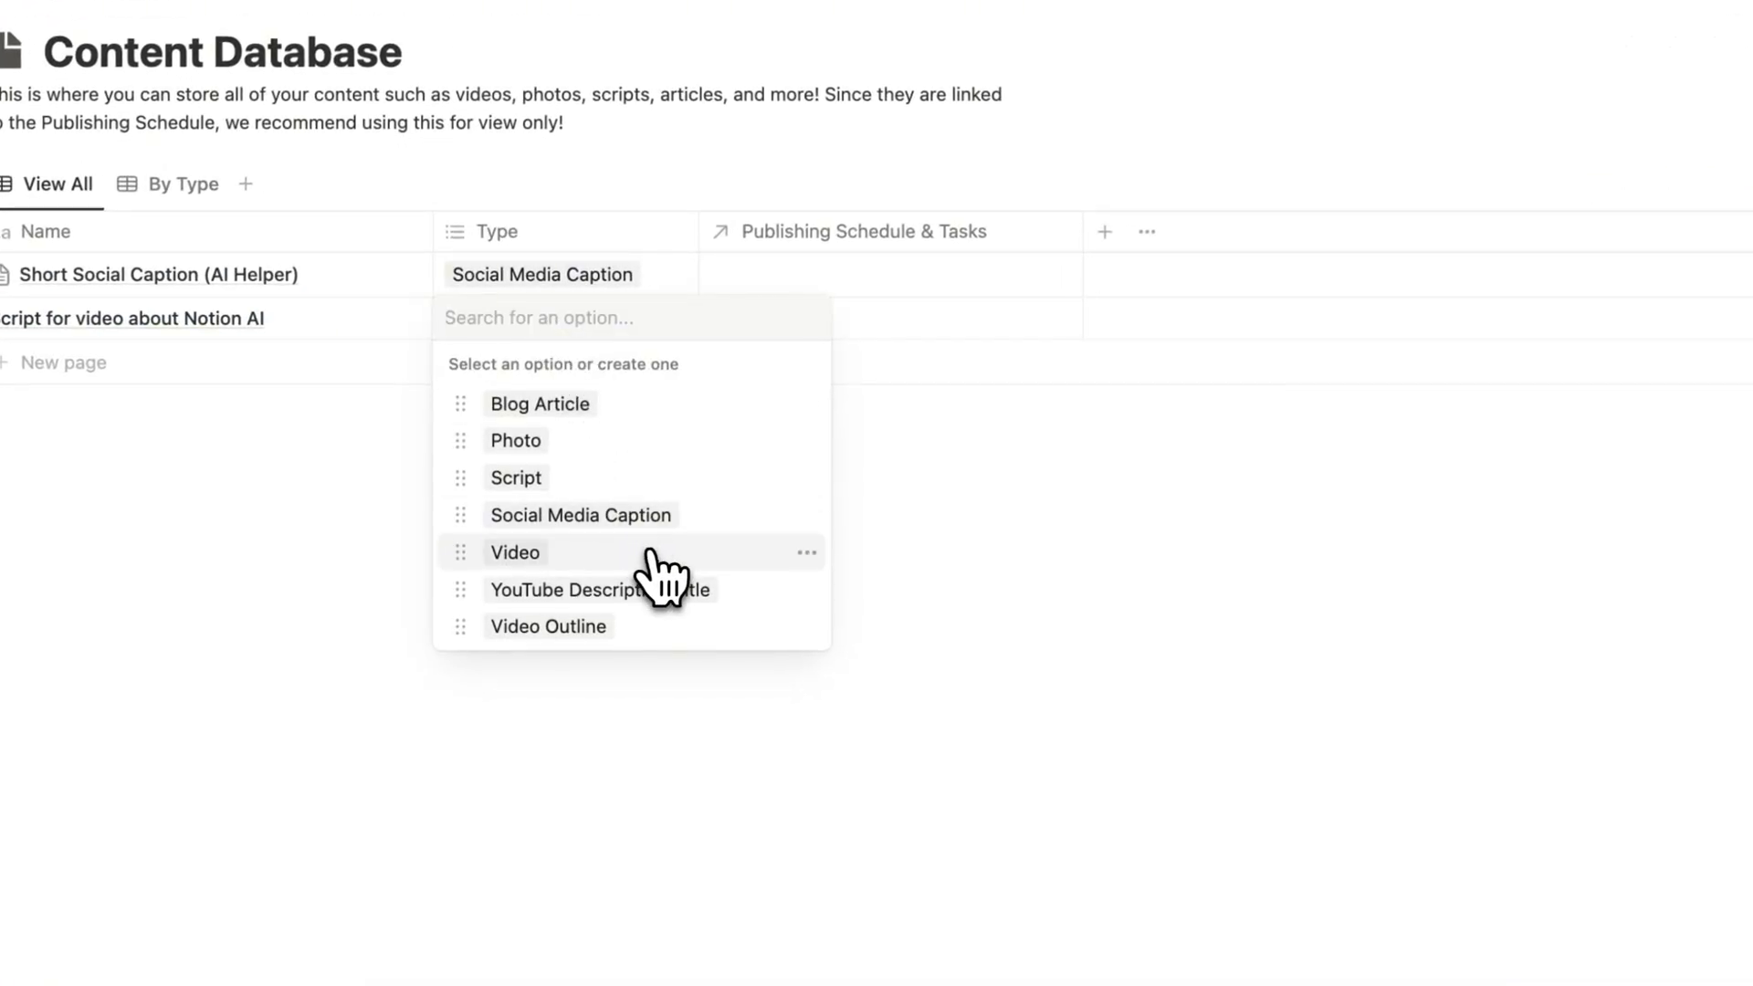
pyautogui.click(742, 480)
pyautogui.click(922, 457)
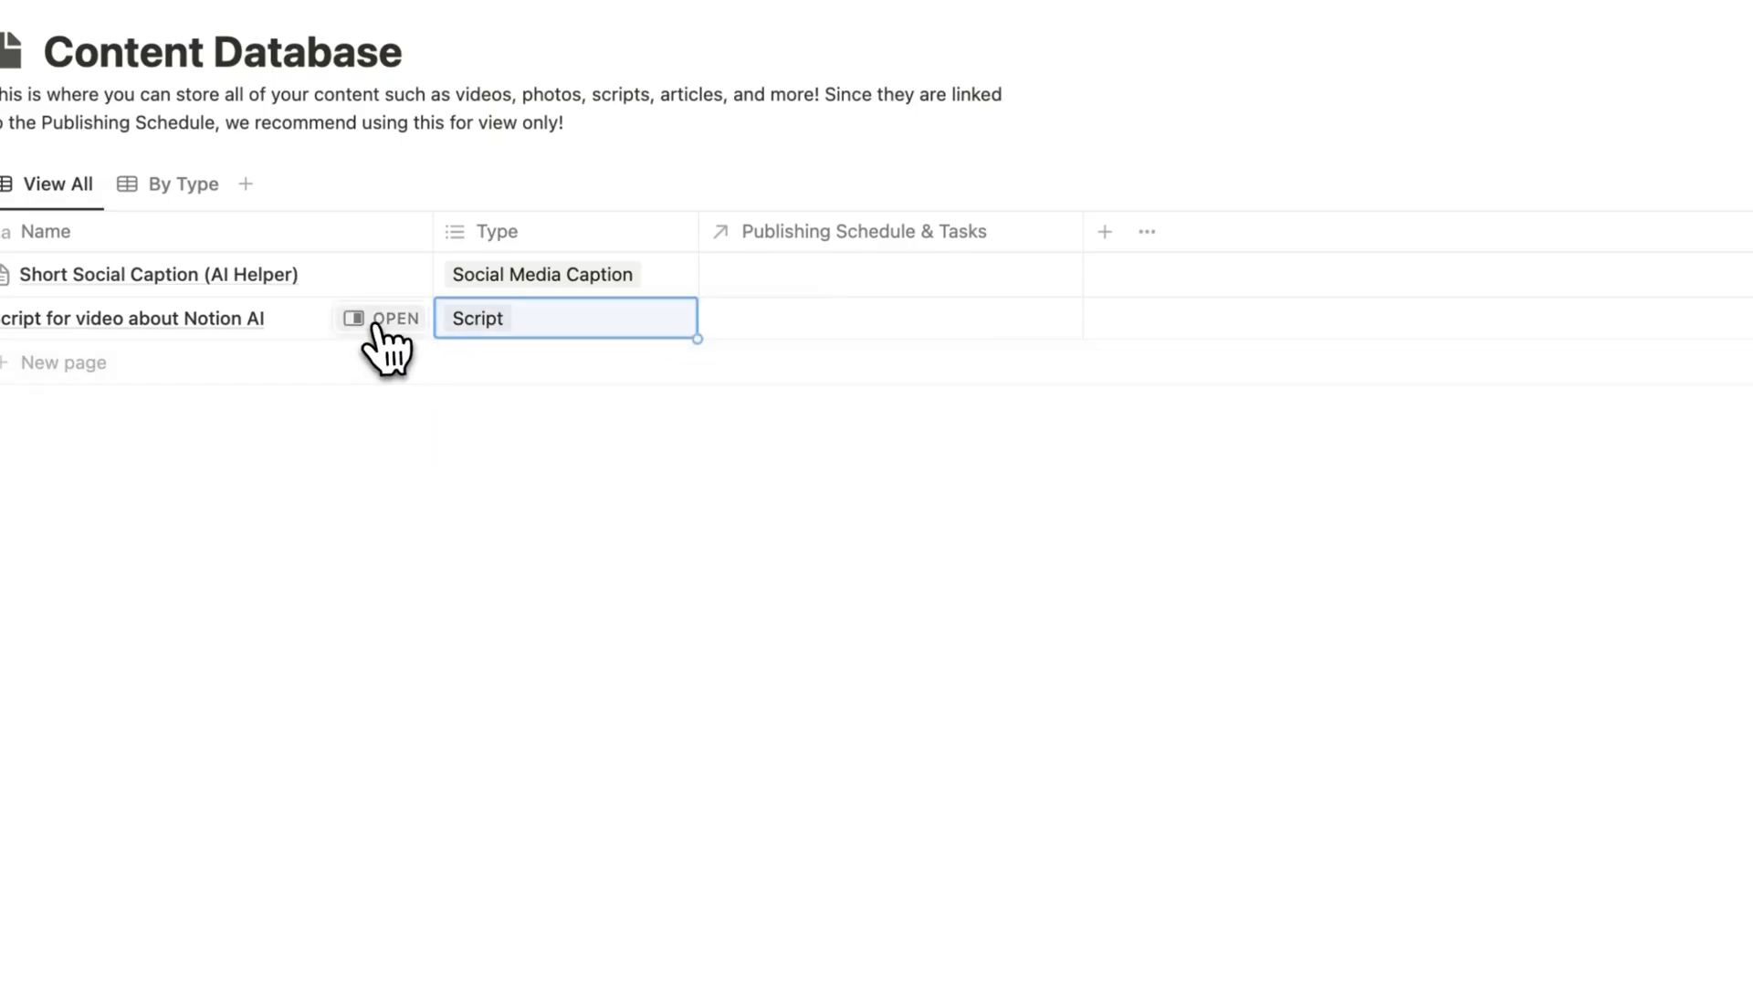
# - Open the "Script for video about Notion AI" entry, apply the Video Script (AI Helper) template and generate its AI script
pyautogui.click(383, 320)
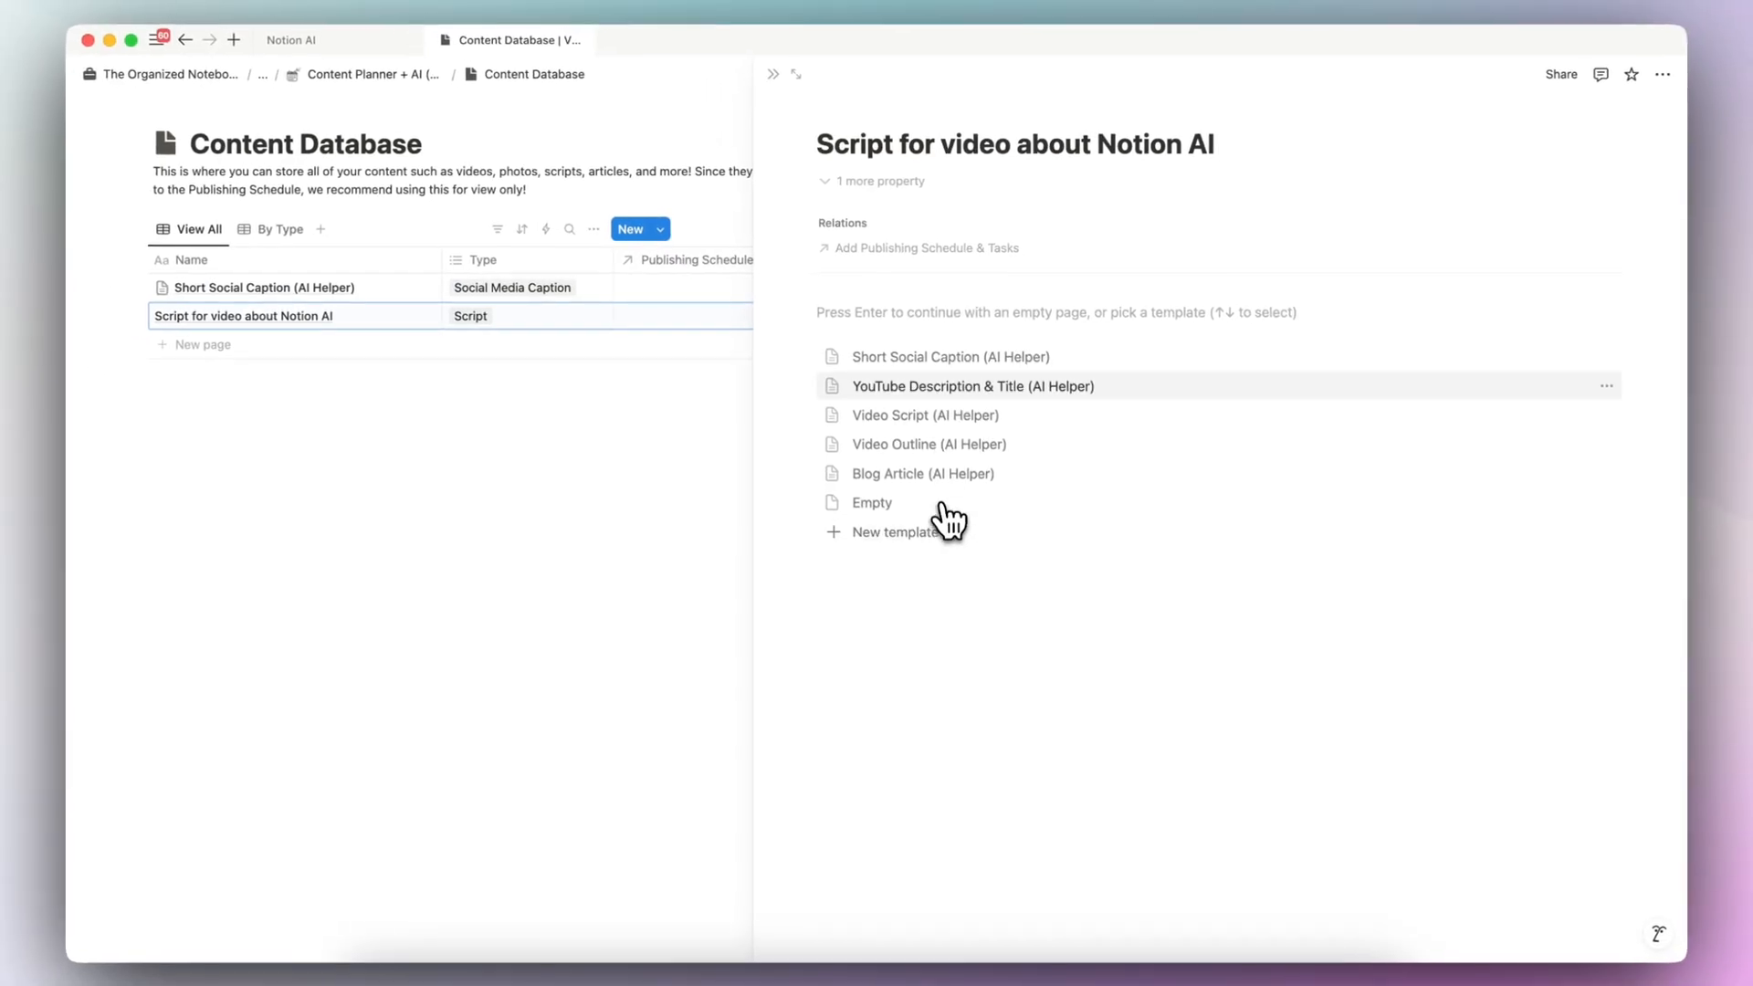
pyautogui.click(938, 418)
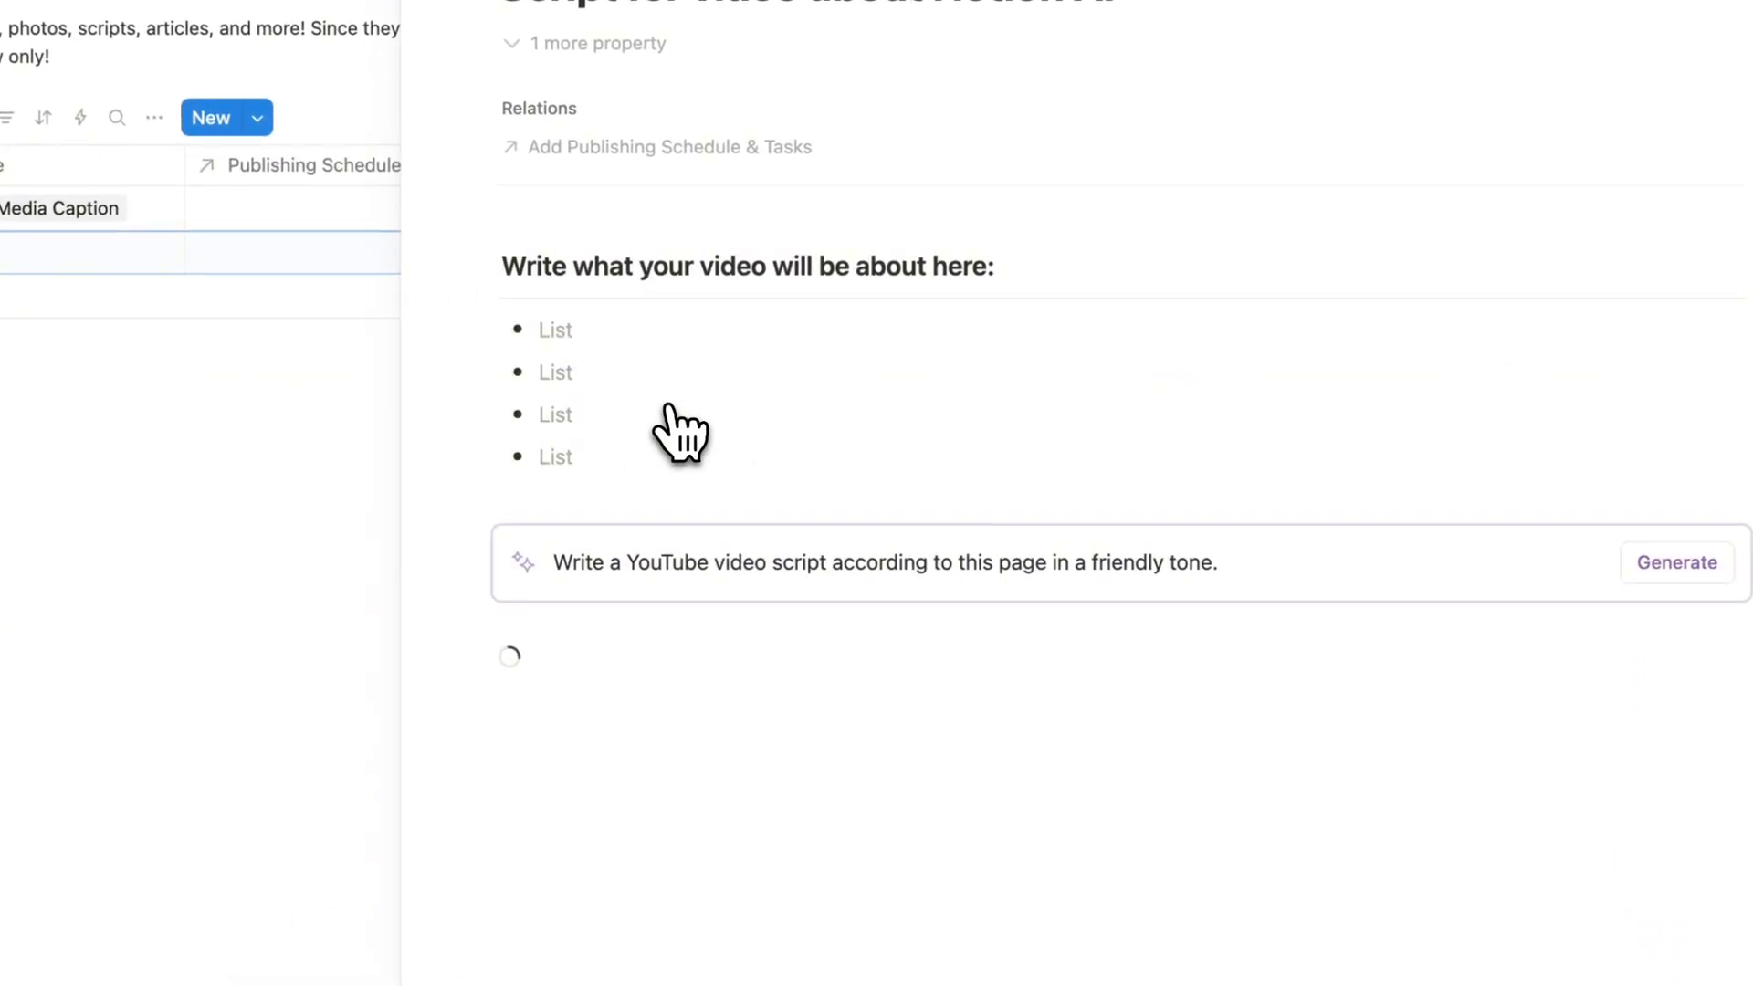
pyautogui.click(1670, 571)
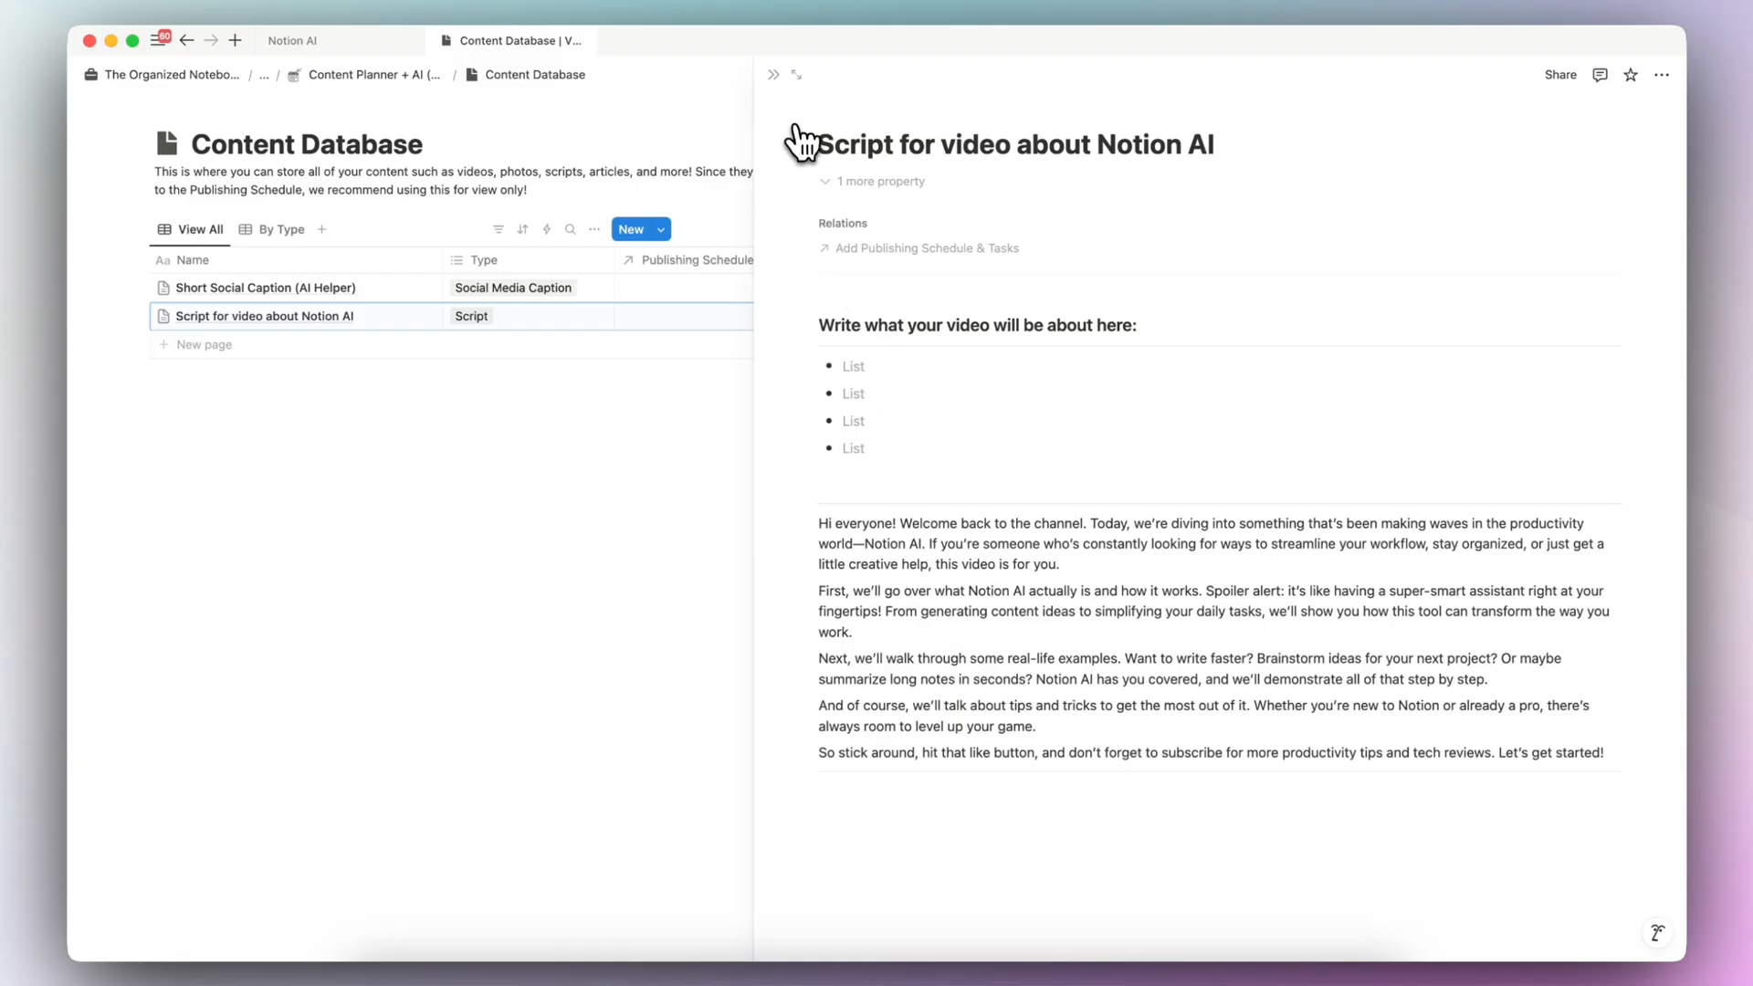
# - Close the script entry and return to the Content Planner + AI (Preview) page
pyautogui.click(774, 74)
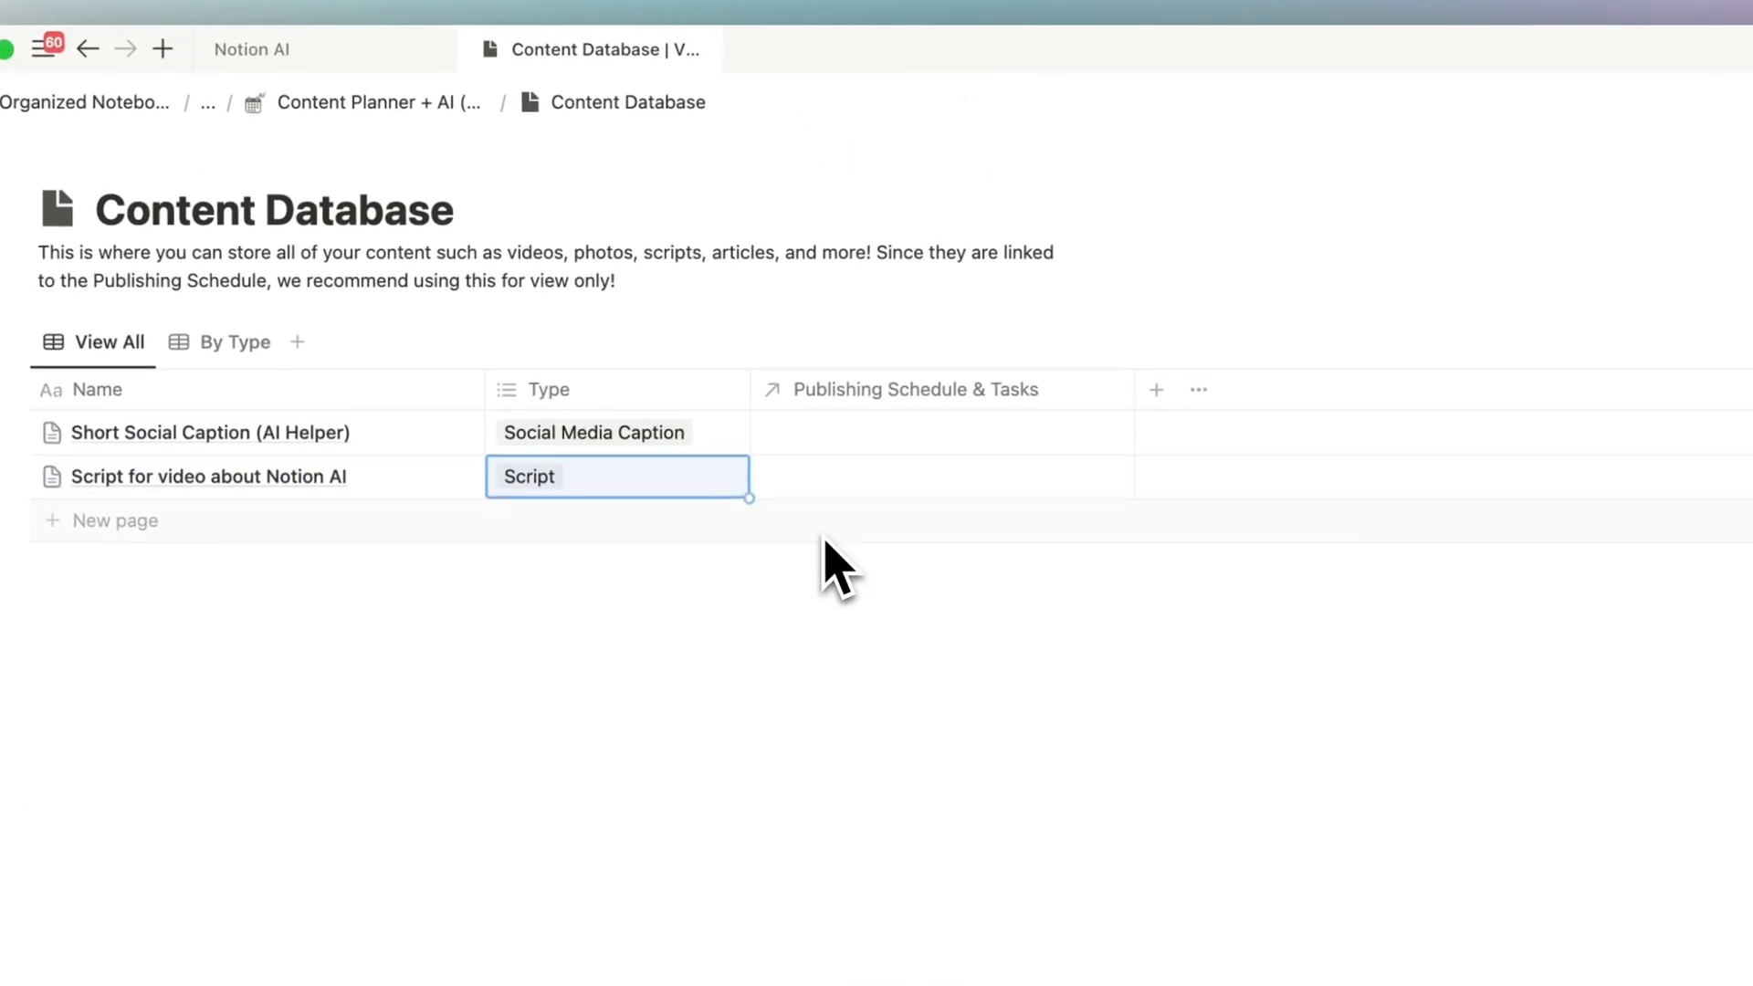
pyautogui.click(425, 103)
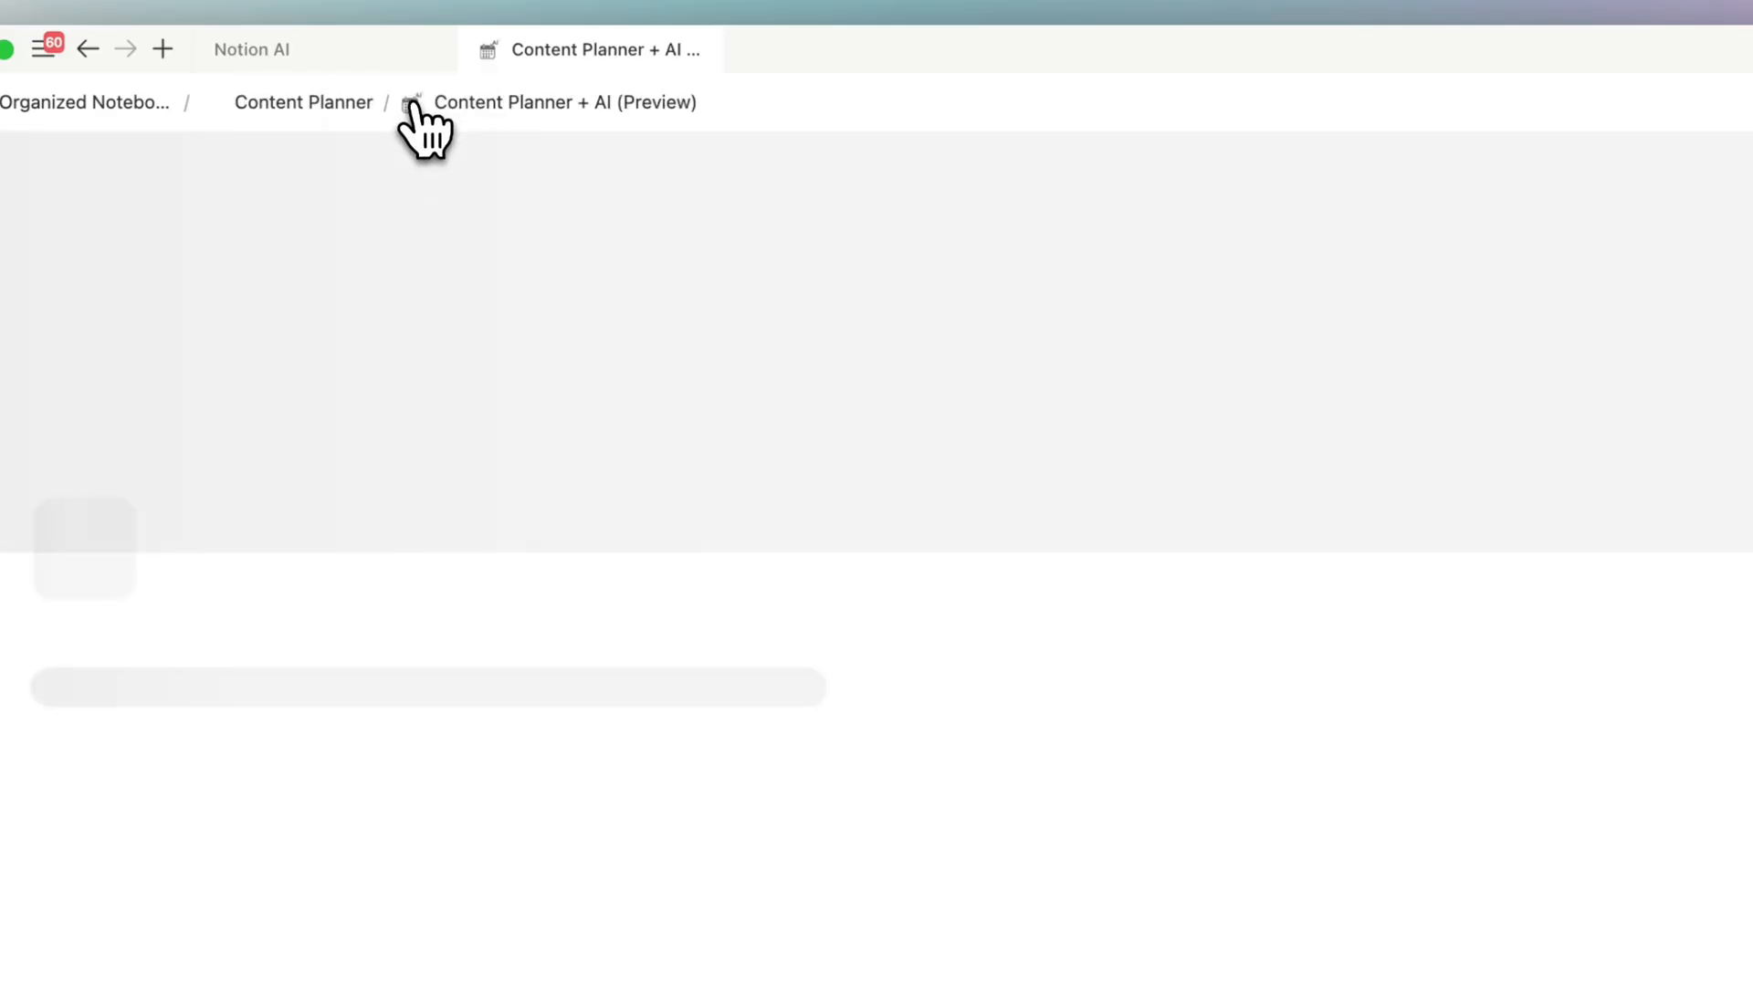
pyautogui.scroll(-2, 493, 408)
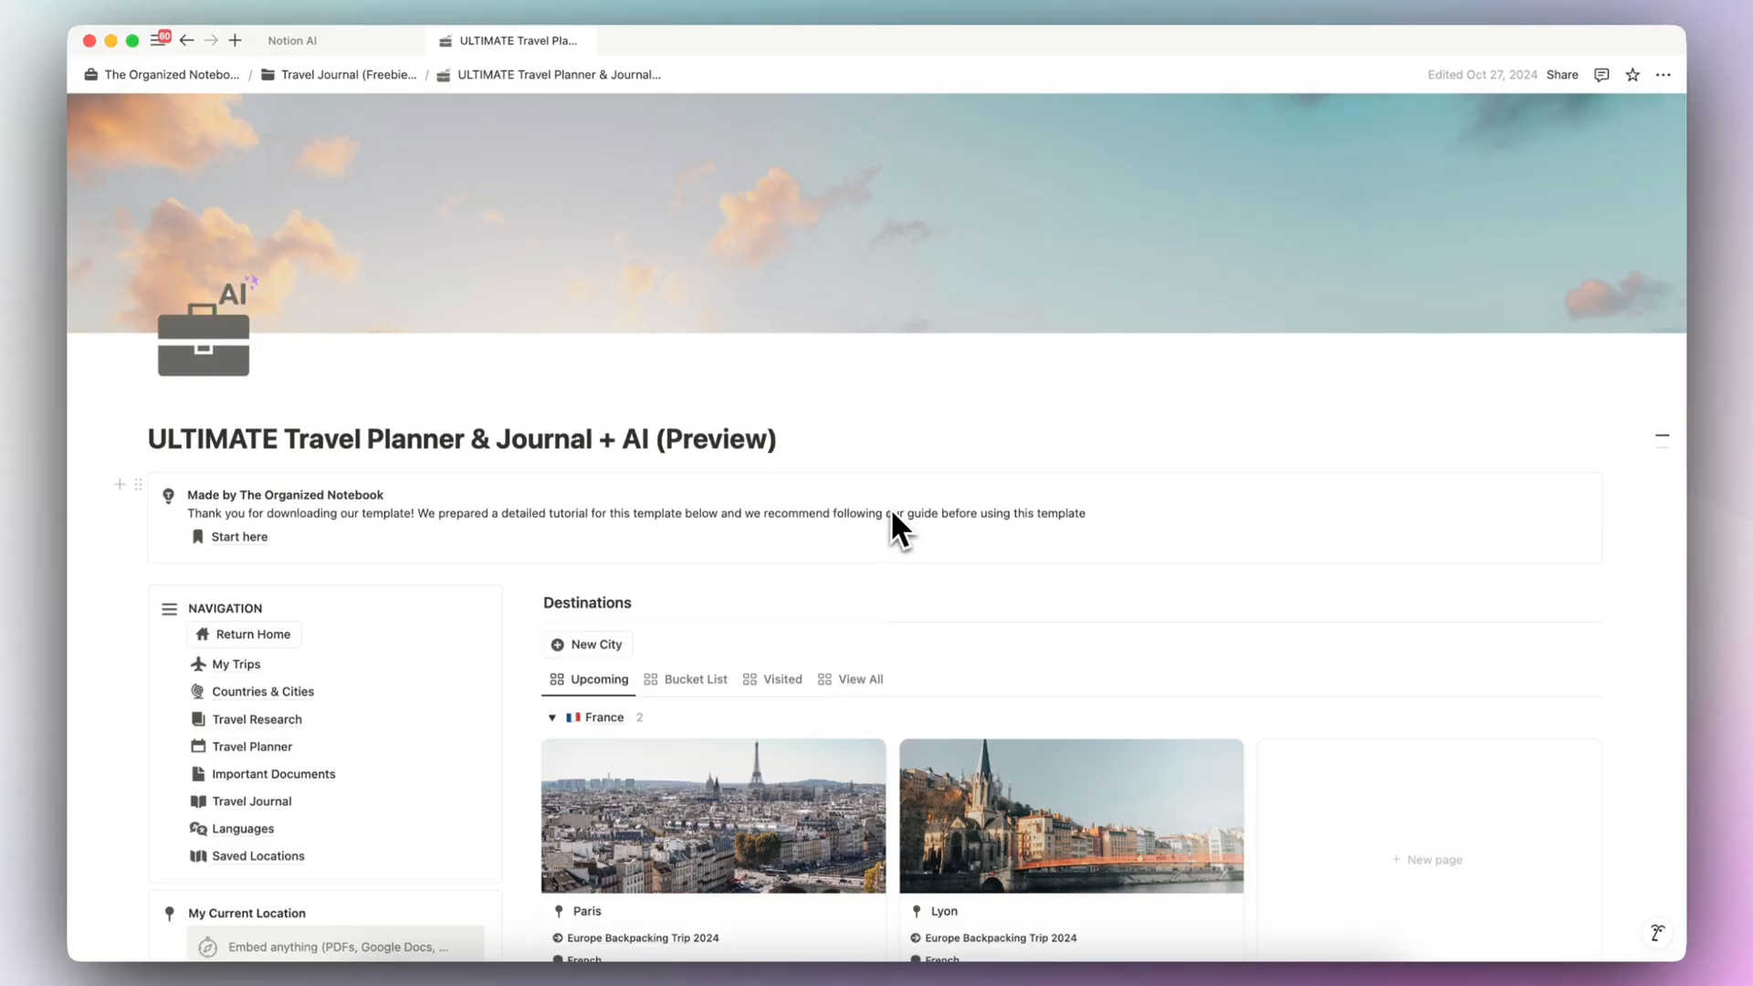
# - In the ULTIMATE Travel Planner, open the Paris city page, read its AI City Summary and close the page
pyautogui.scroll(-5, 889, 508)
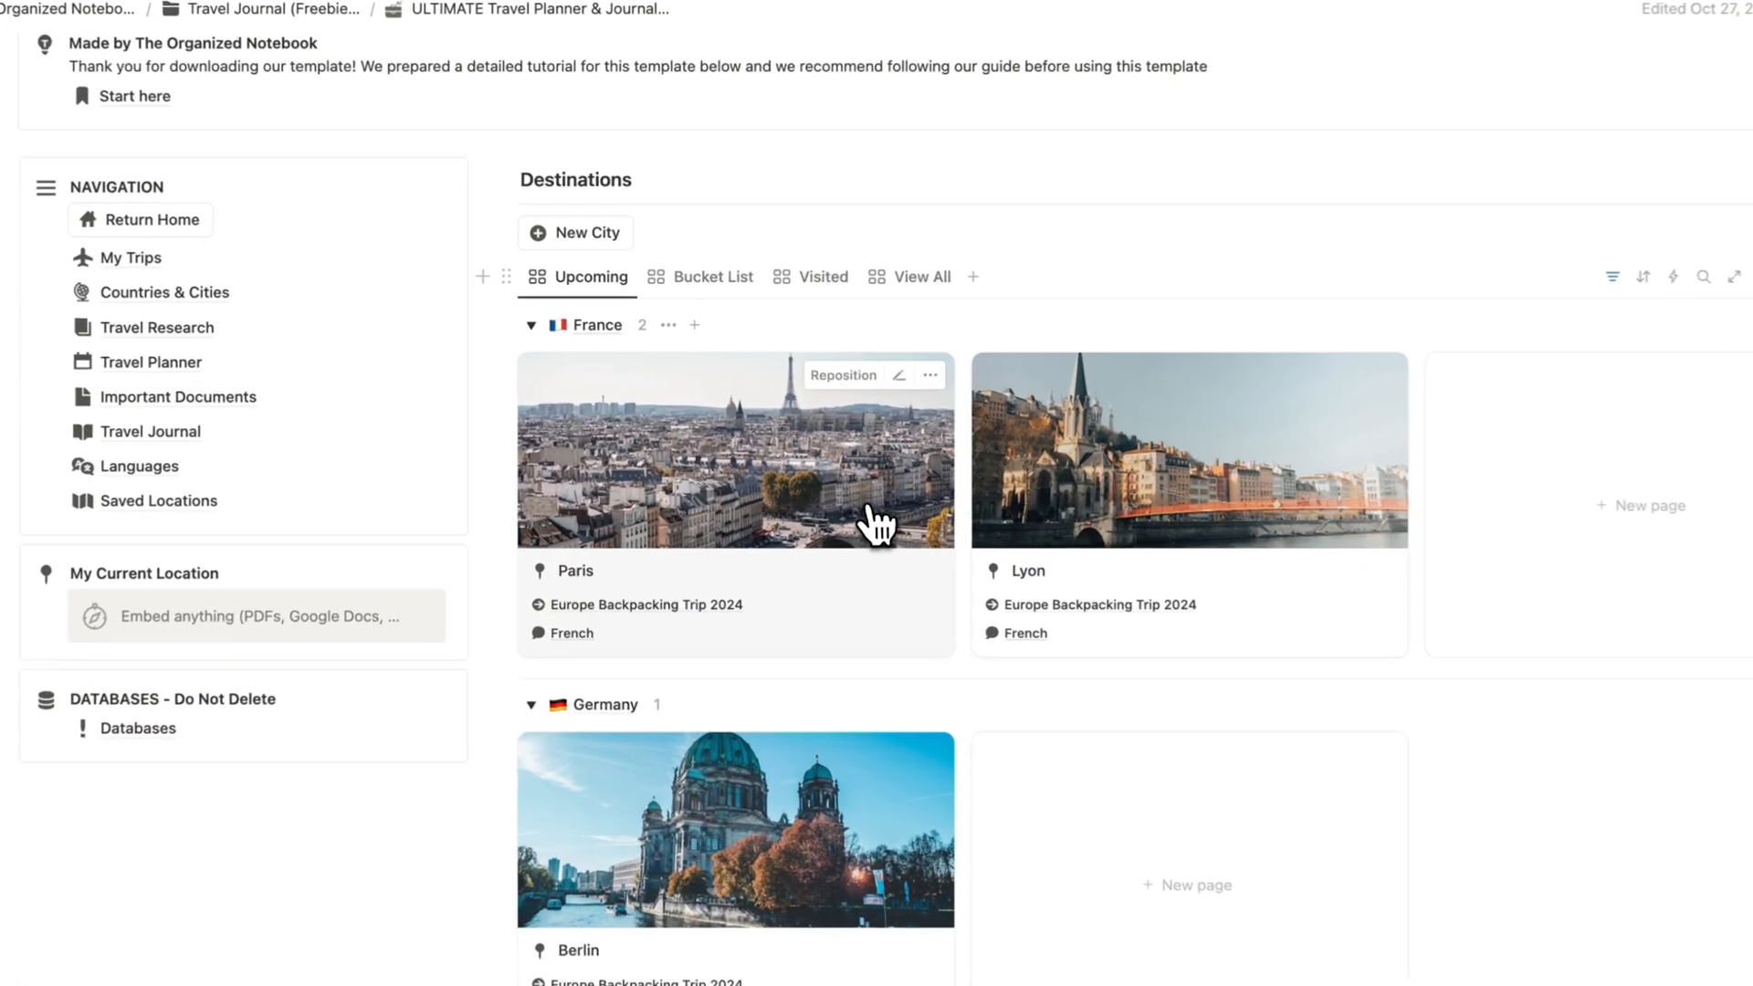
pyautogui.click(876, 524)
pyautogui.scroll(-4, 867, 513)
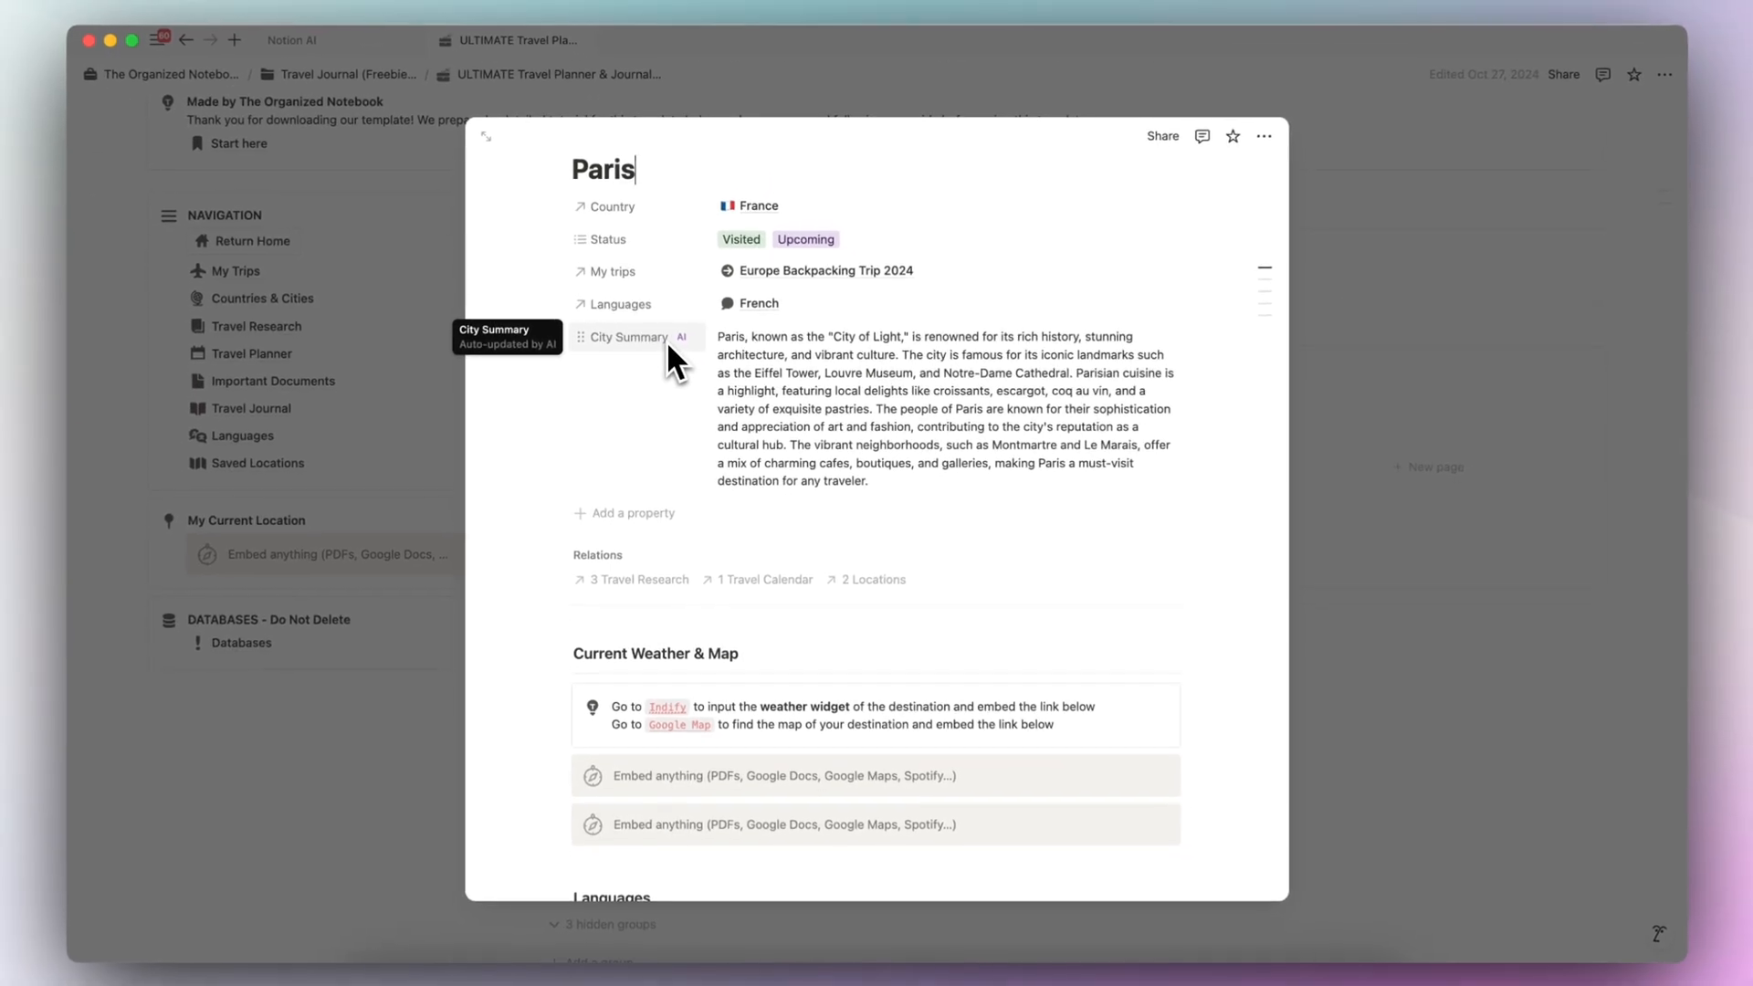
pyautogui.scroll(3, 666, 341)
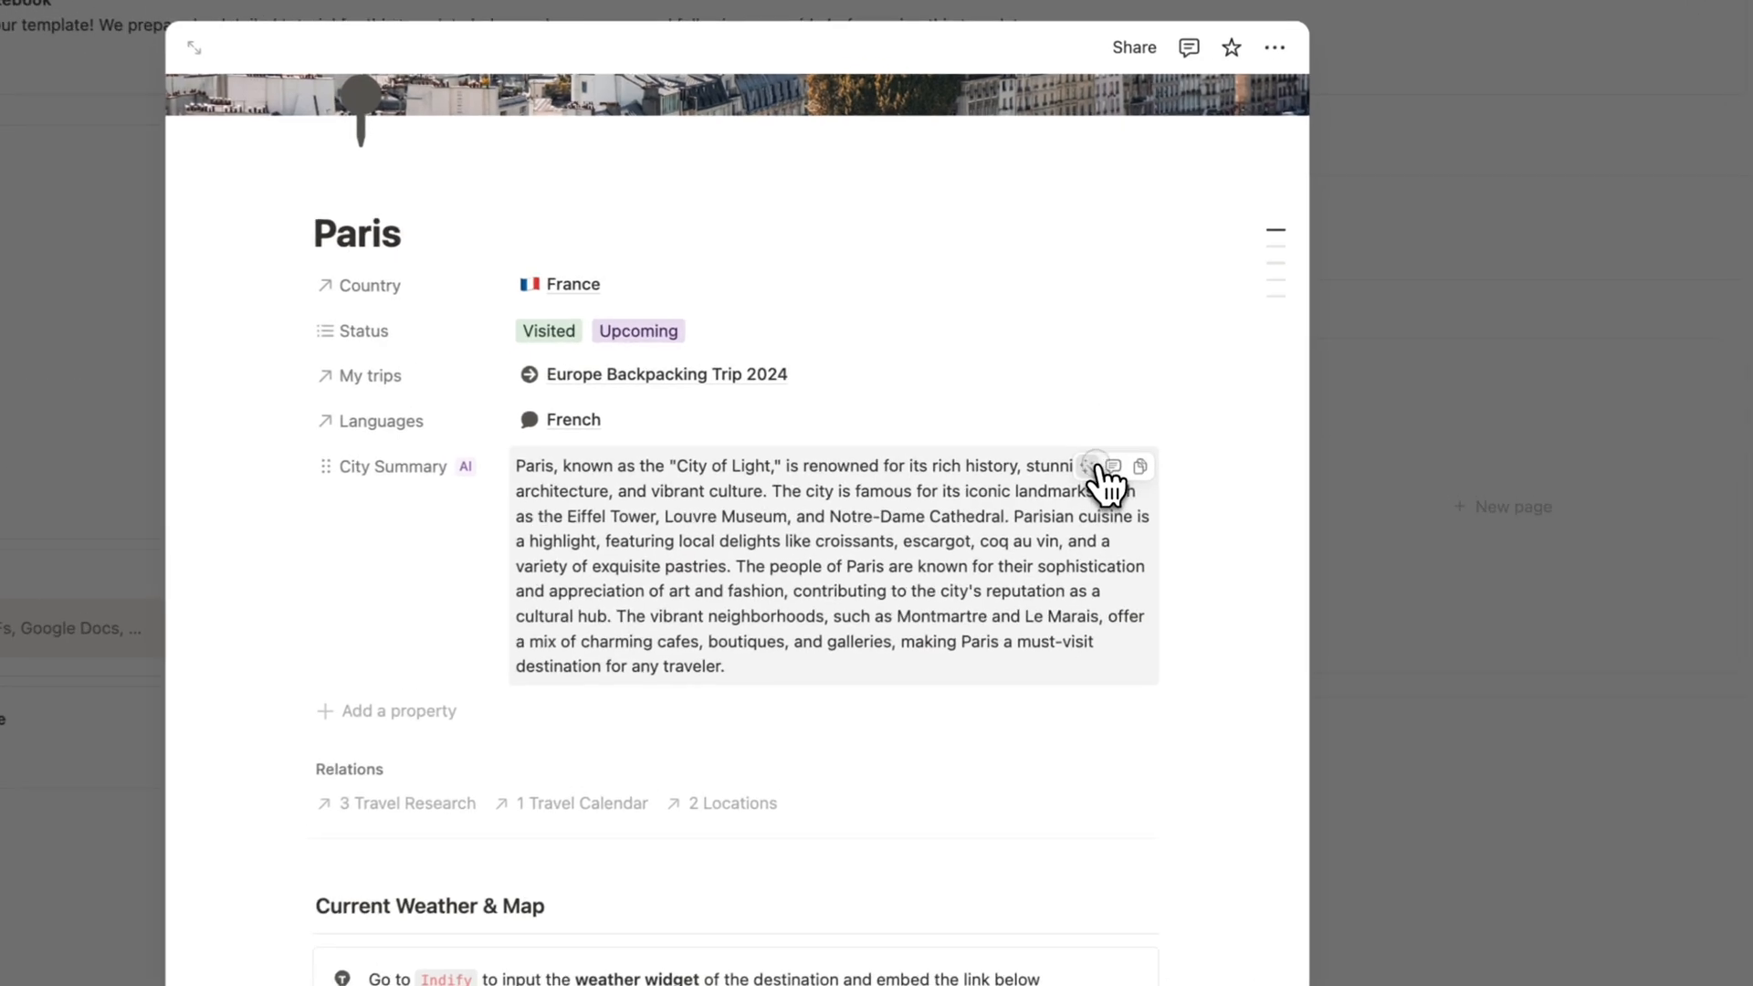
pyautogui.click(1132, 438)
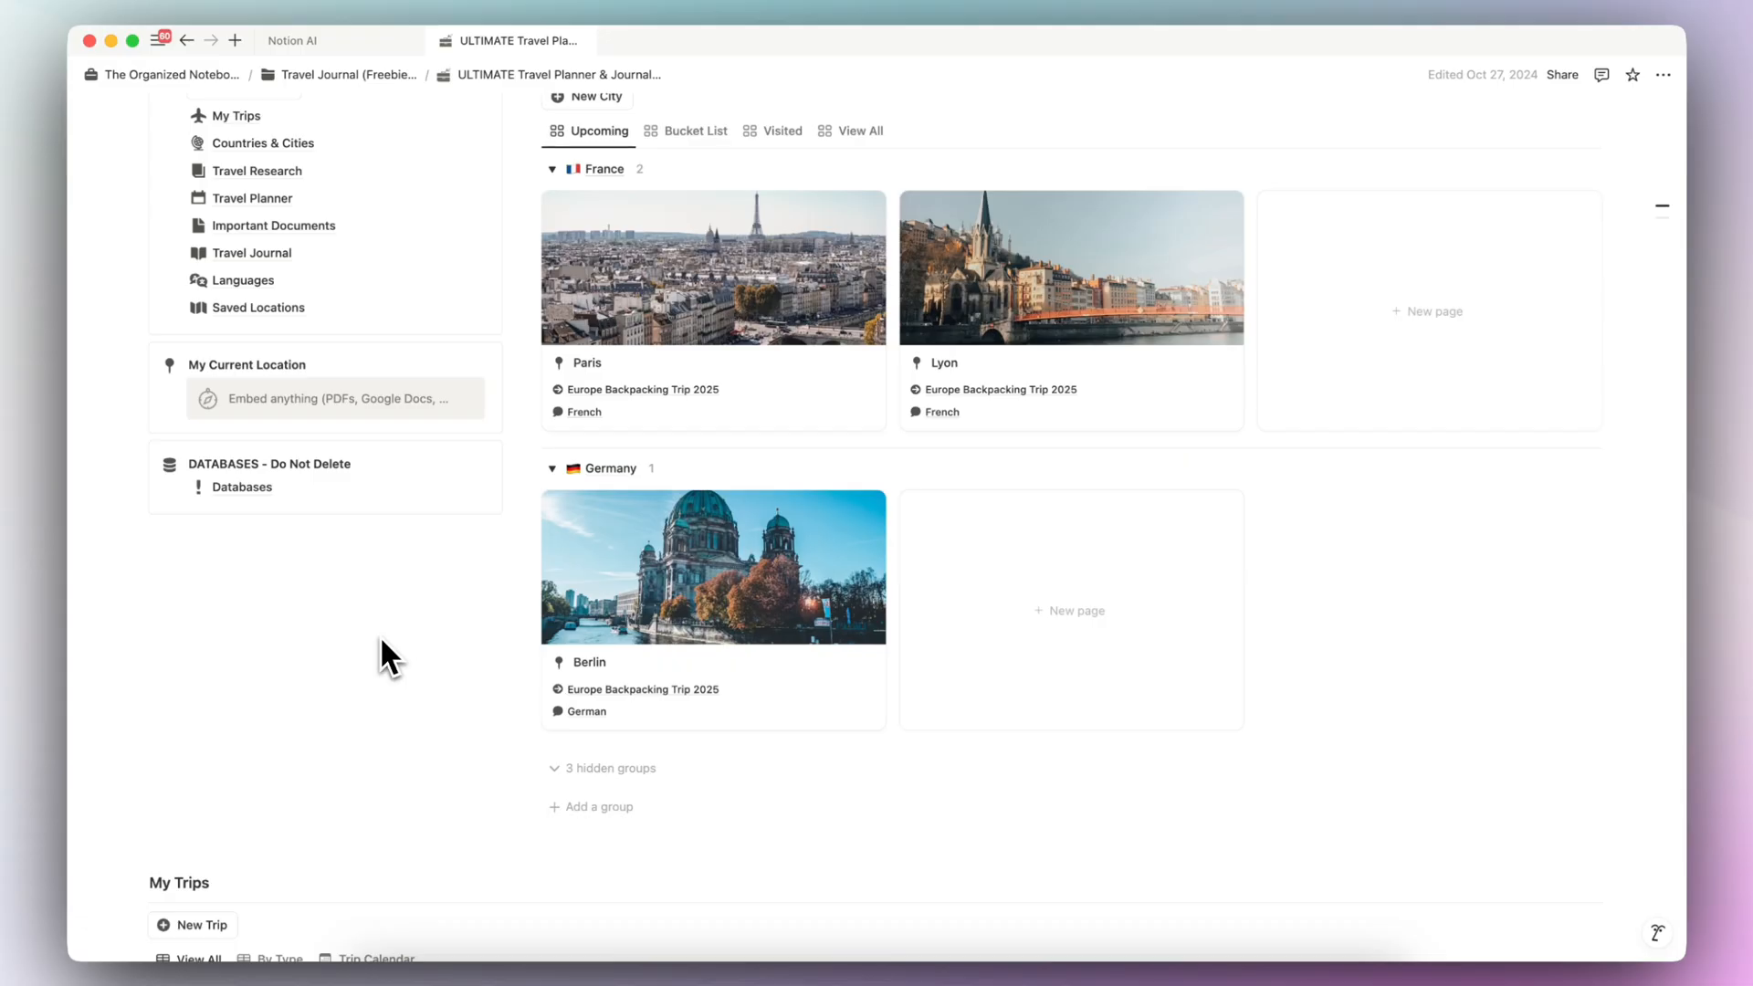
# - Open Europe Backpacking Trip 2025 in My Trips, examine its AI travel suggestions, souvenir ideas, packing list and weather info, and close it
pyautogui.scroll(-5, 380, 639)
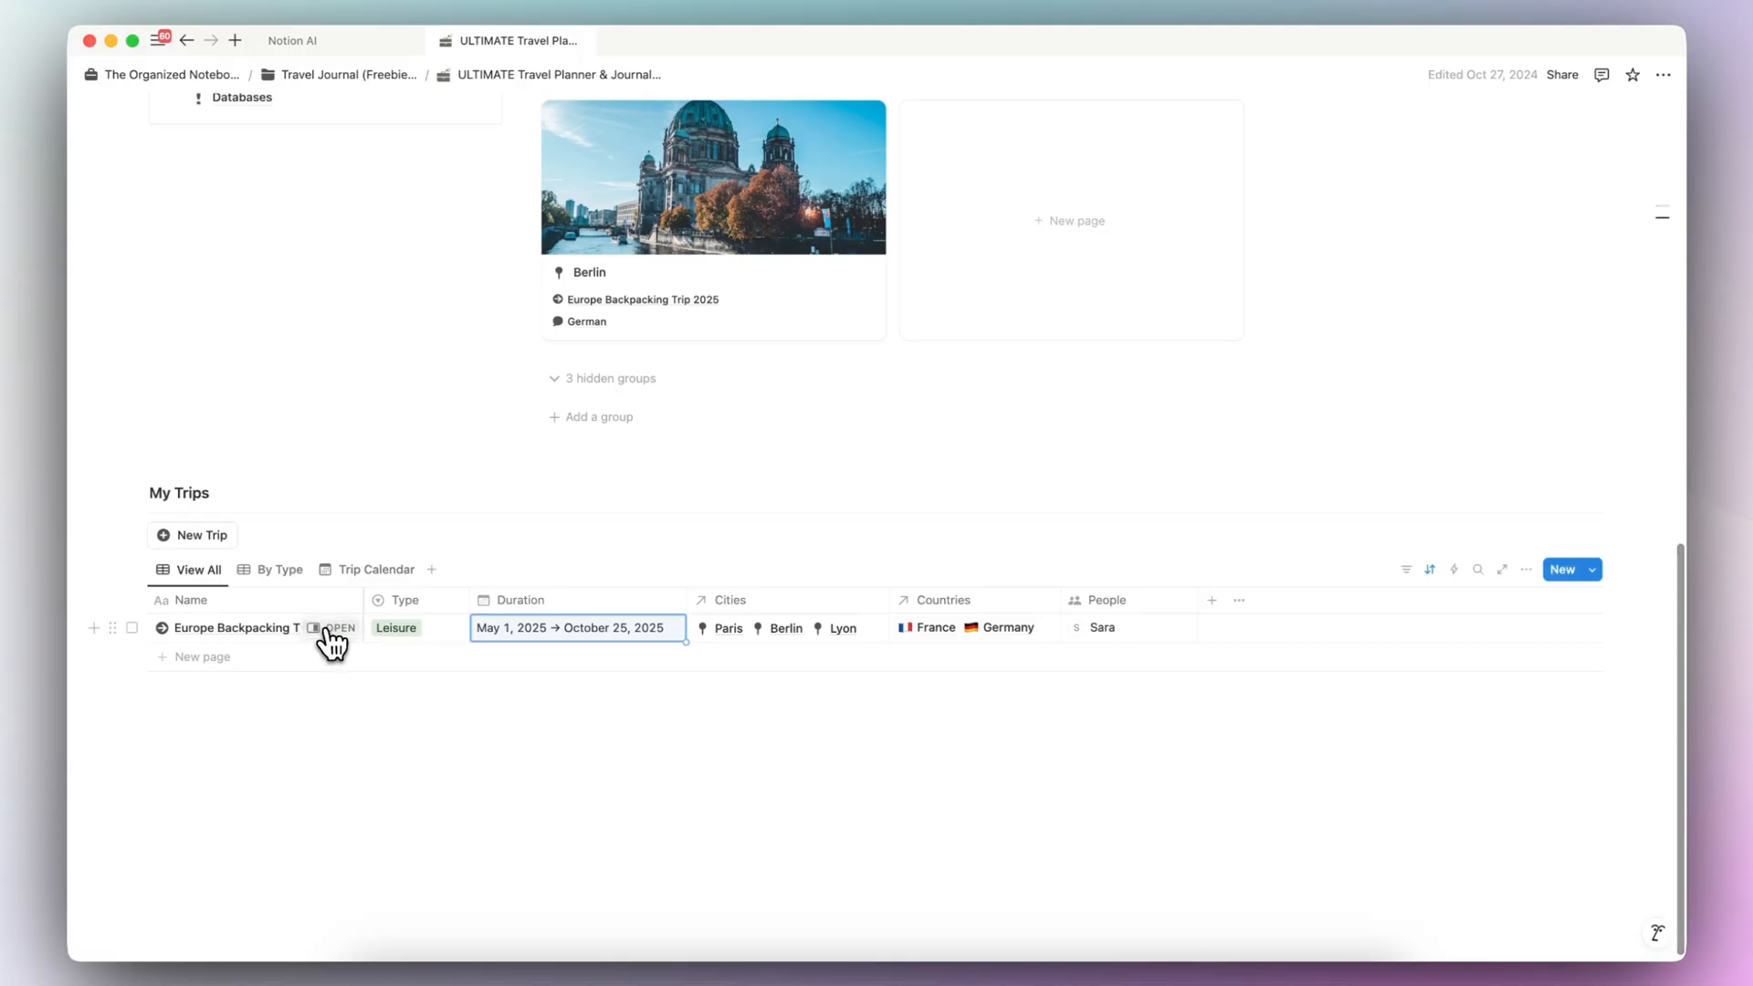
pyautogui.click(330, 628)
pyautogui.scroll(-10, 986, 603)
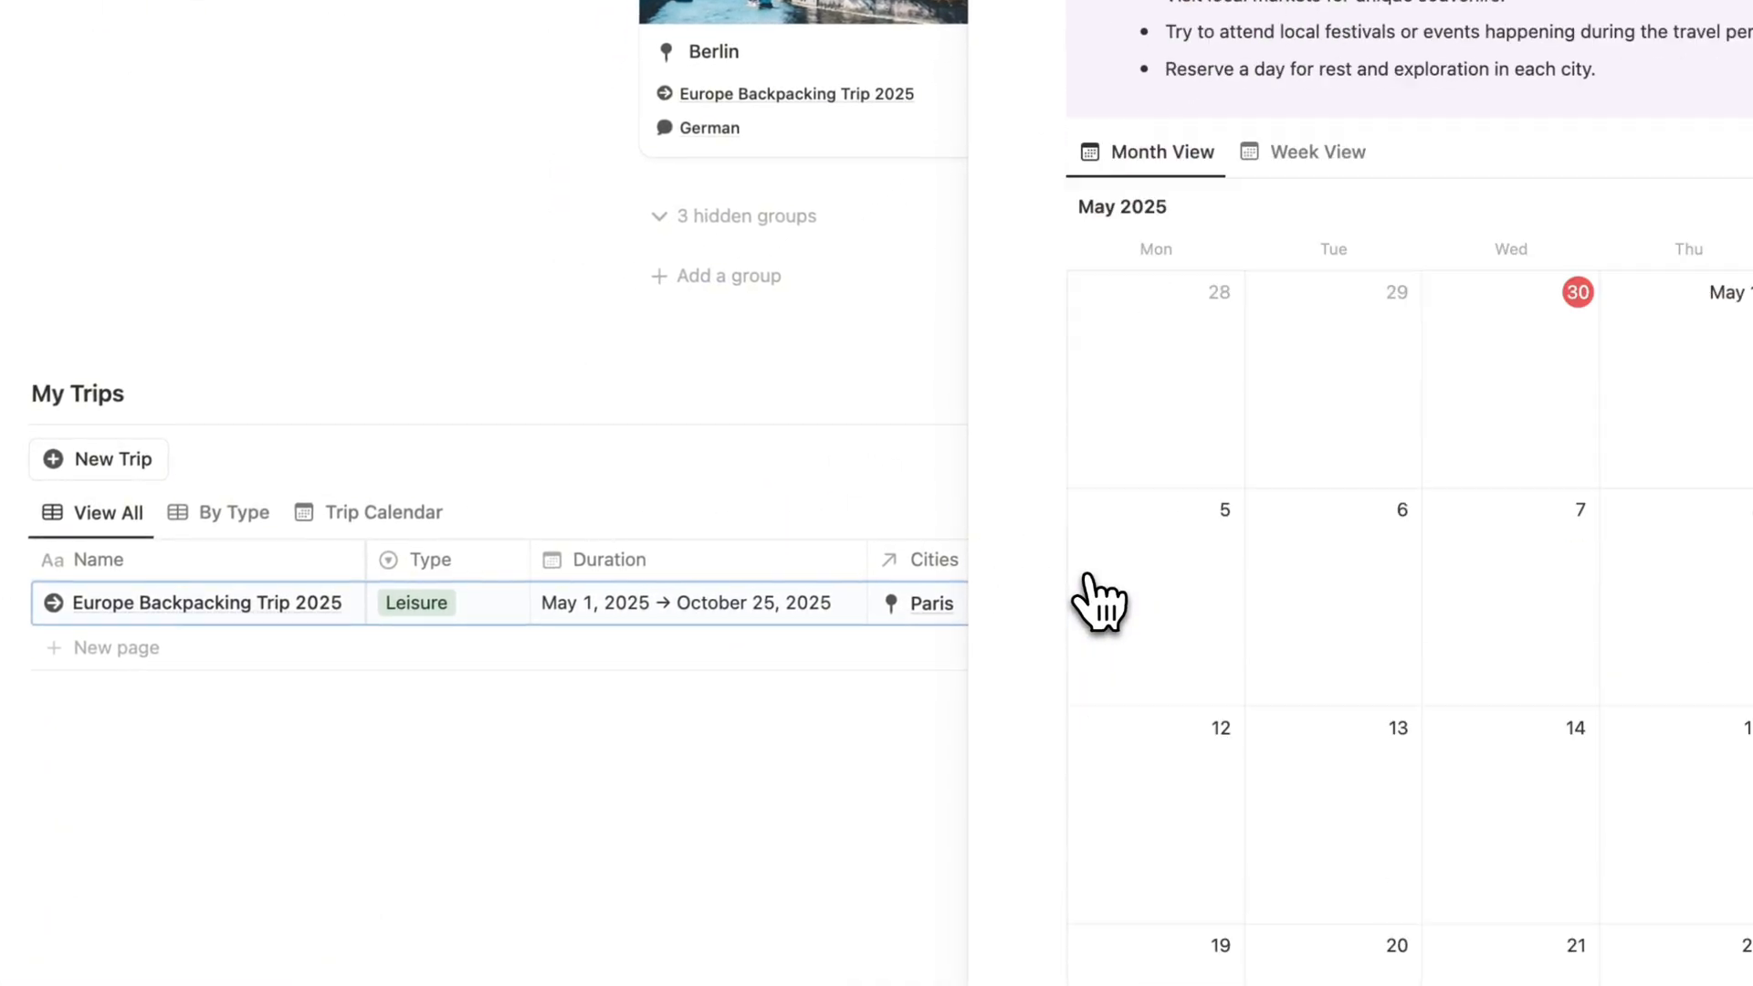
pyautogui.scroll(3, 1099, 602)
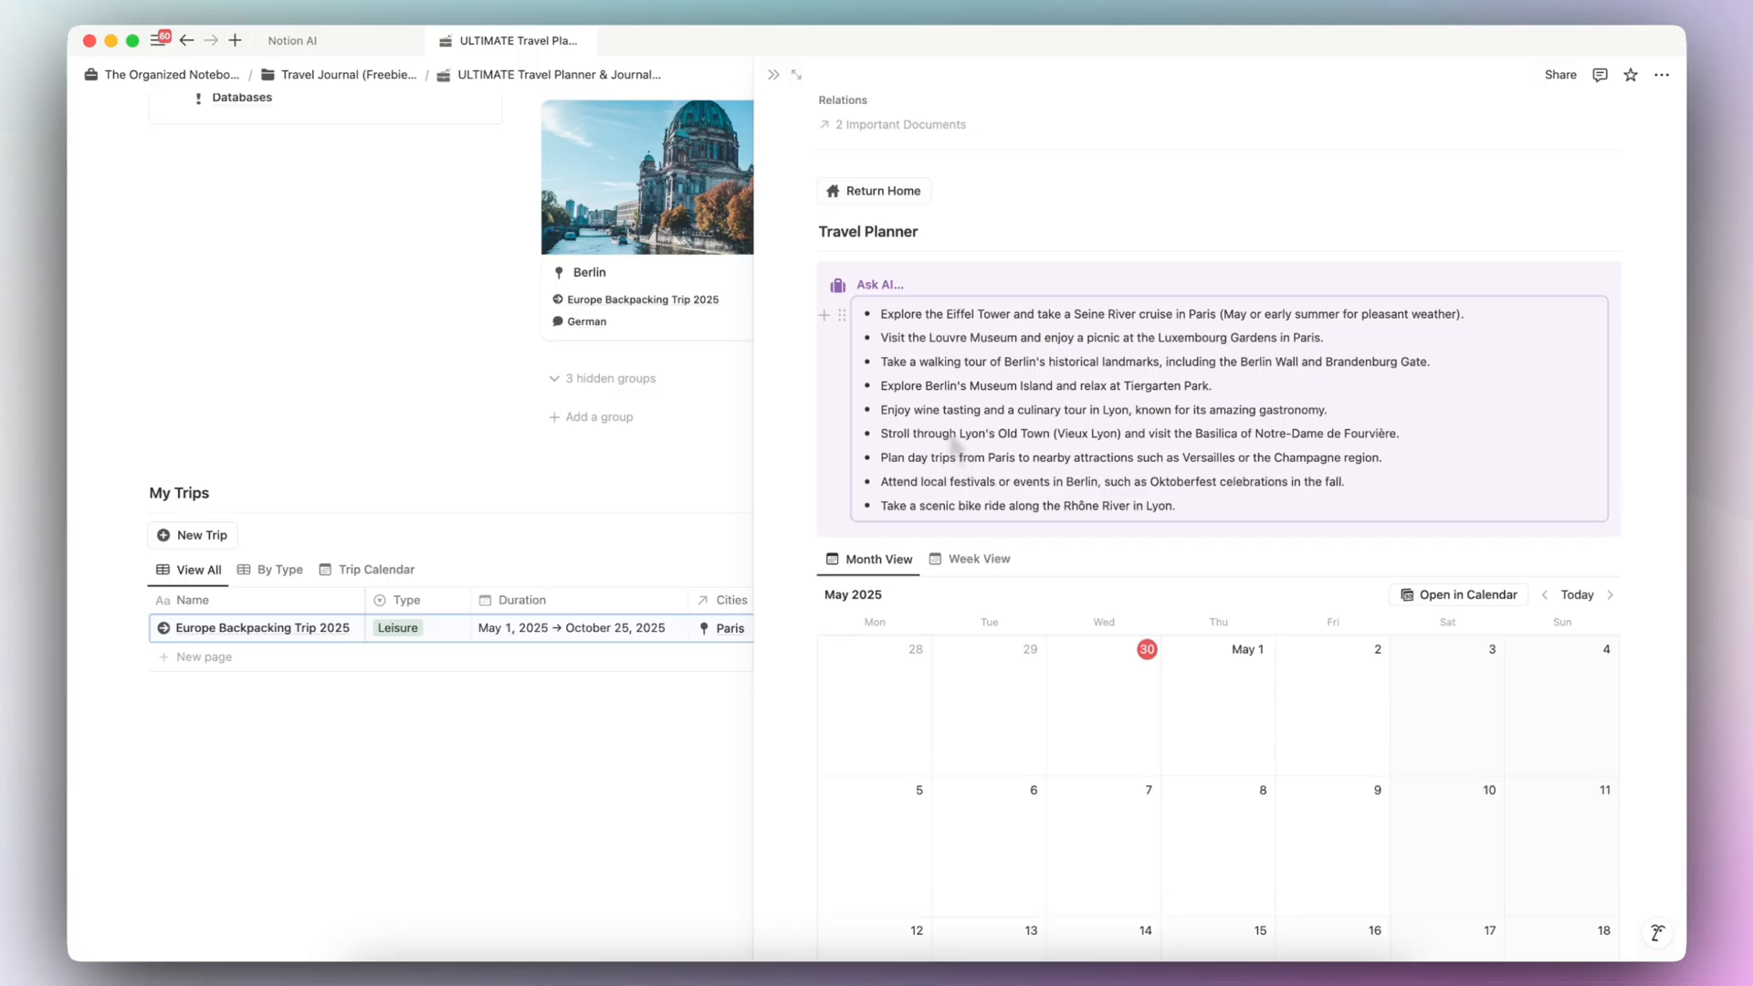
pyautogui.scroll(3, 950, 430)
pyautogui.scroll(5, 950, 430)
pyautogui.scroll(-7, 967, 462)
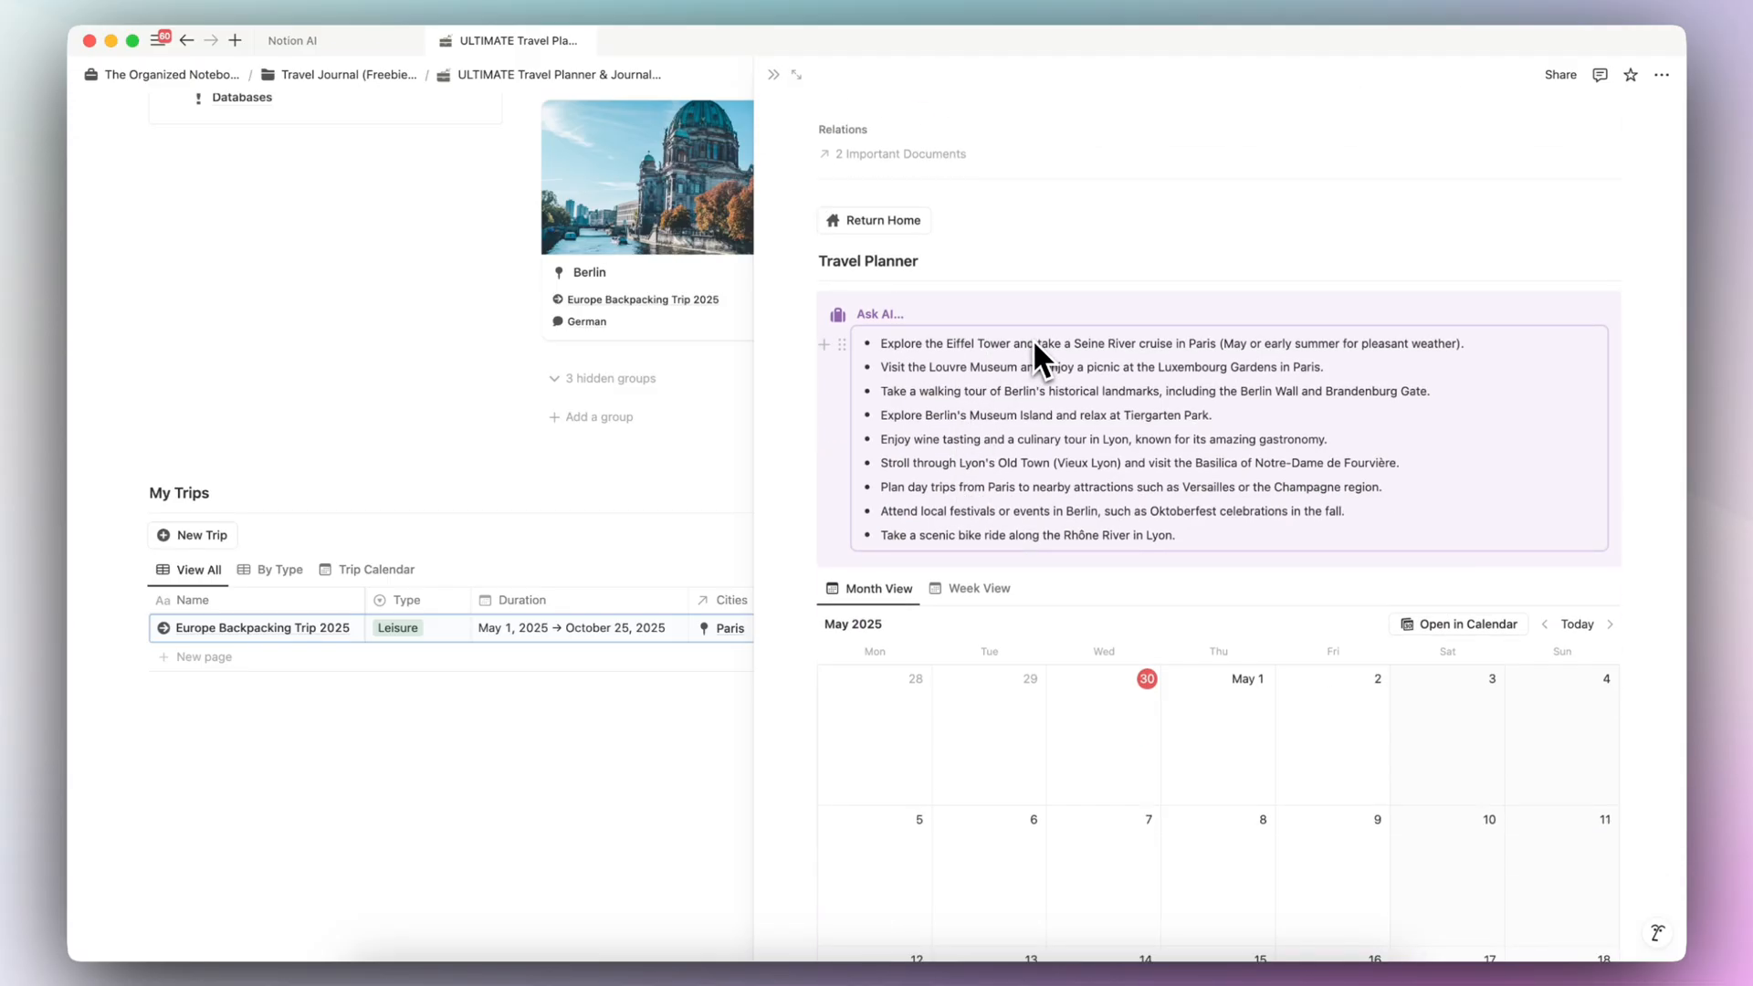
pyautogui.scroll(-15, 1032, 337)
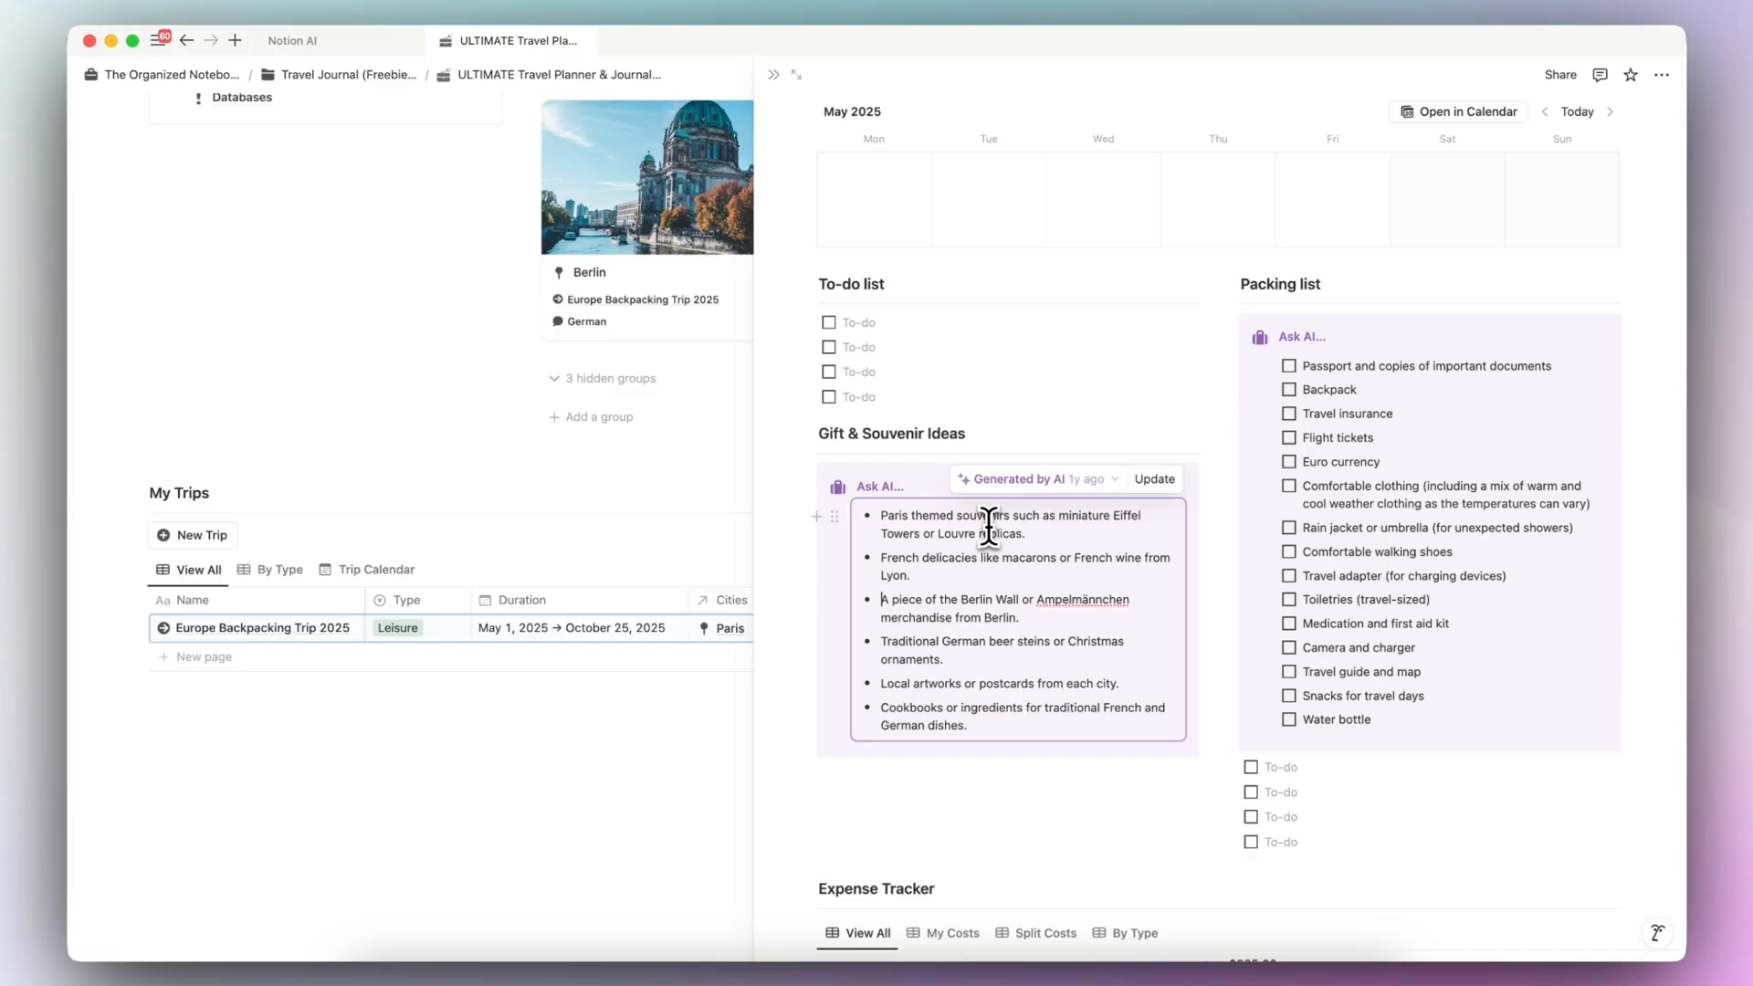
pyautogui.scroll(20, 987, 527)
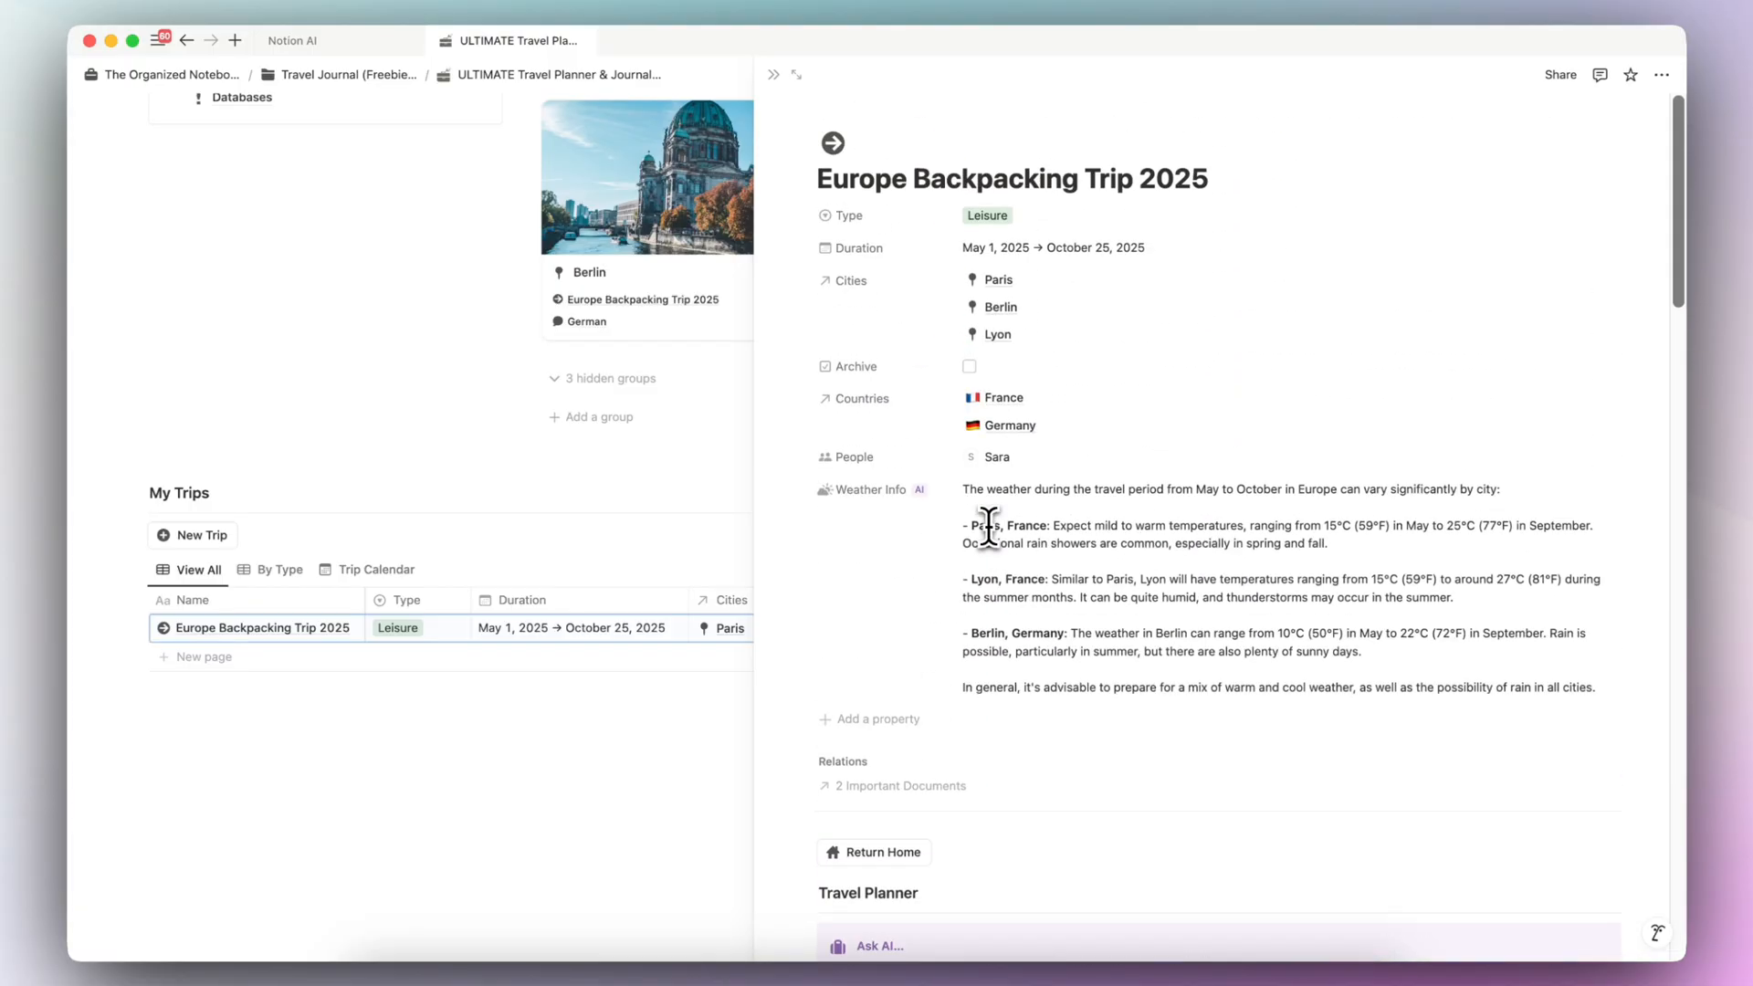
pyautogui.click(773, 74)
pyautogui.scroll(10, 767, 383)
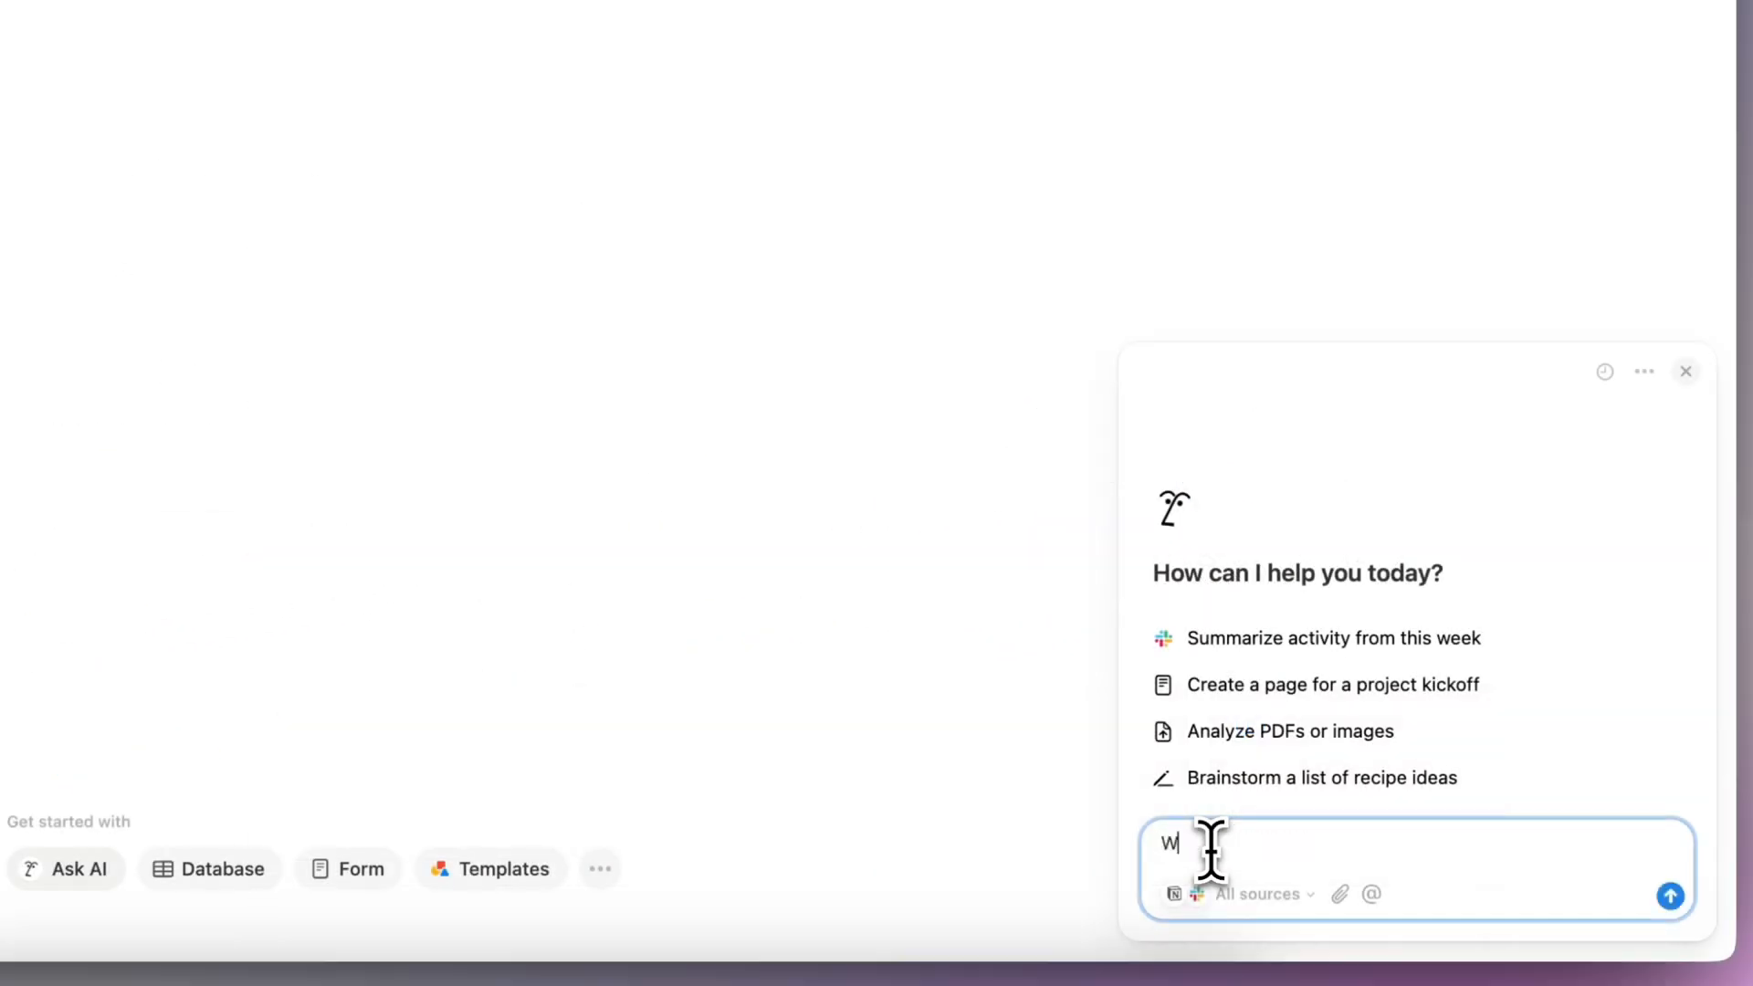
# - Ask the Notion AI chat "What should I eat for dinner tonight?"
pyautogui.write('ould I eat for dinner tonight?')
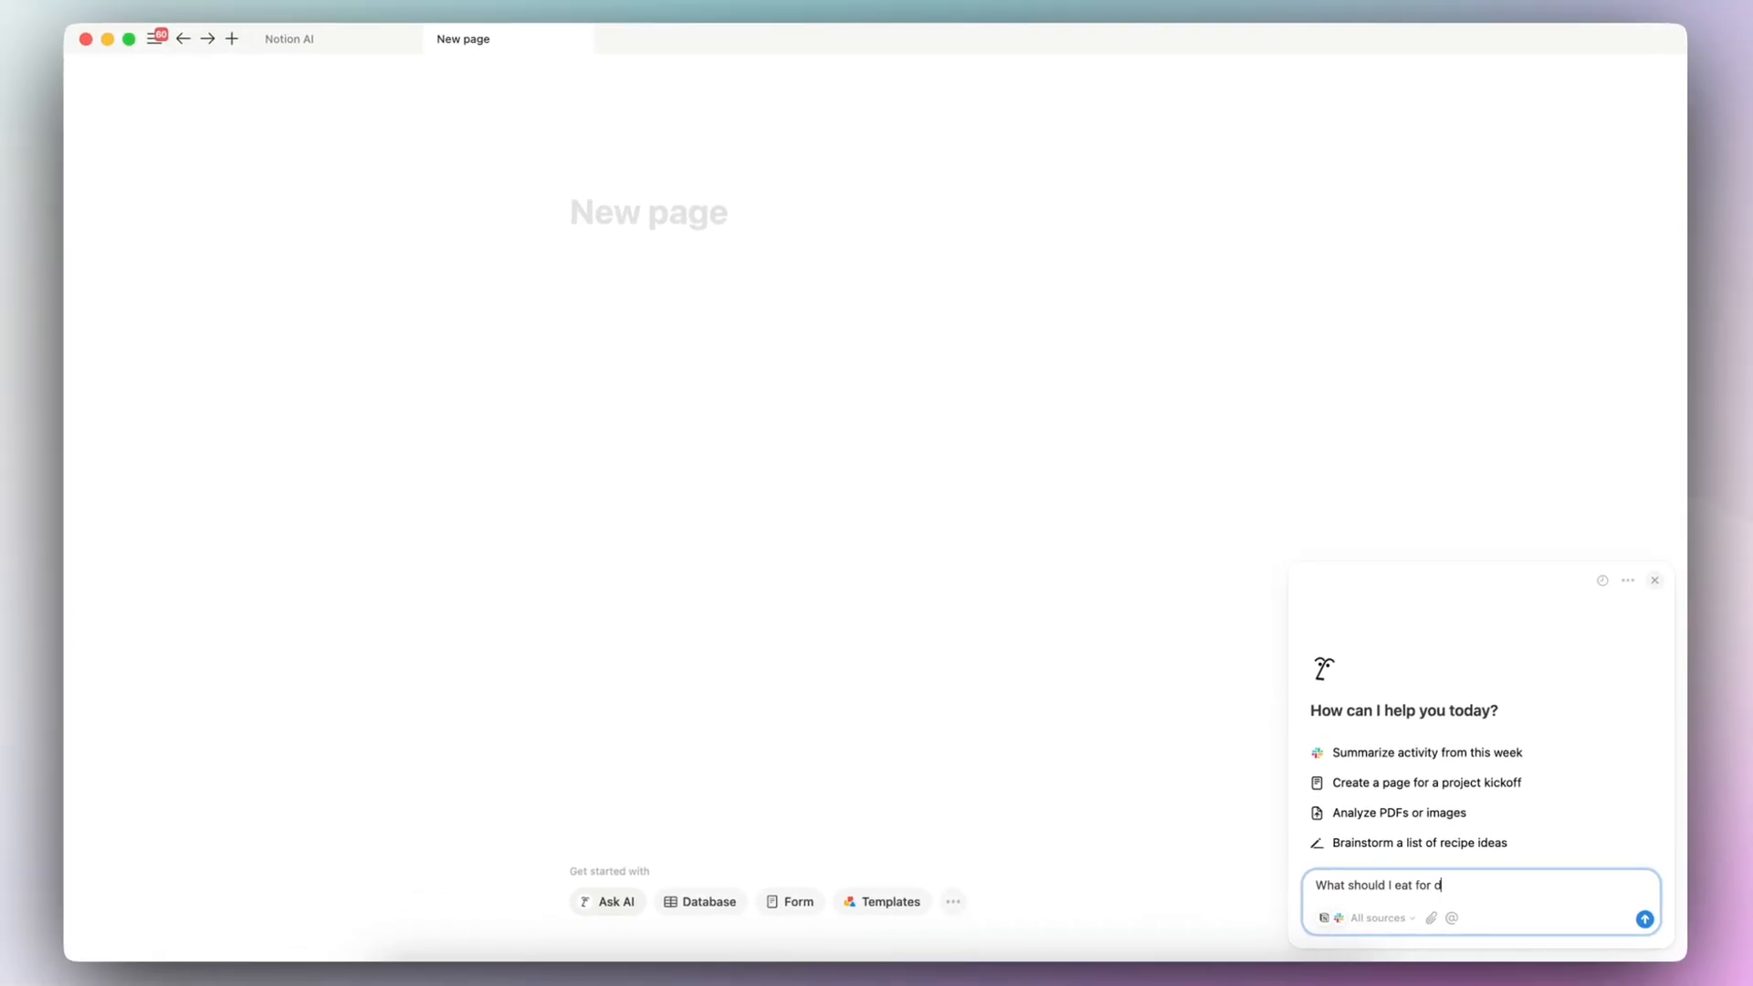
pyautogui.press('Return')
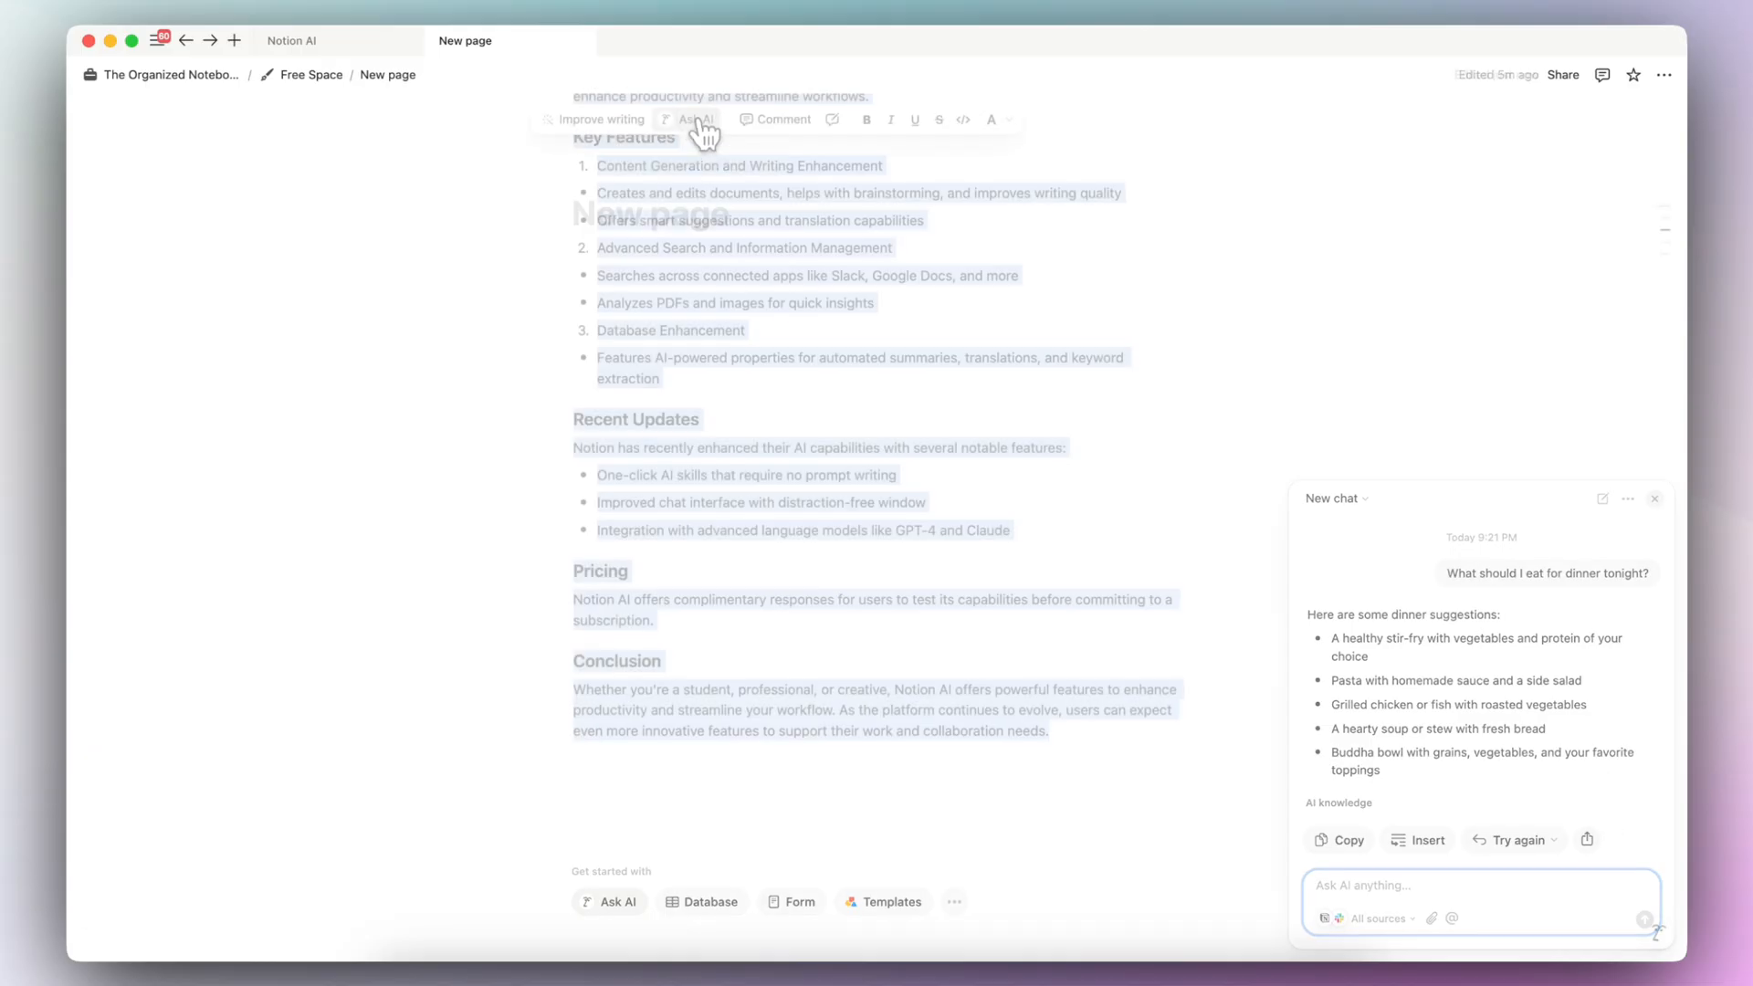
# - Show the knowledge sources that the AI chat can search
pyautogui.click(700, 133)
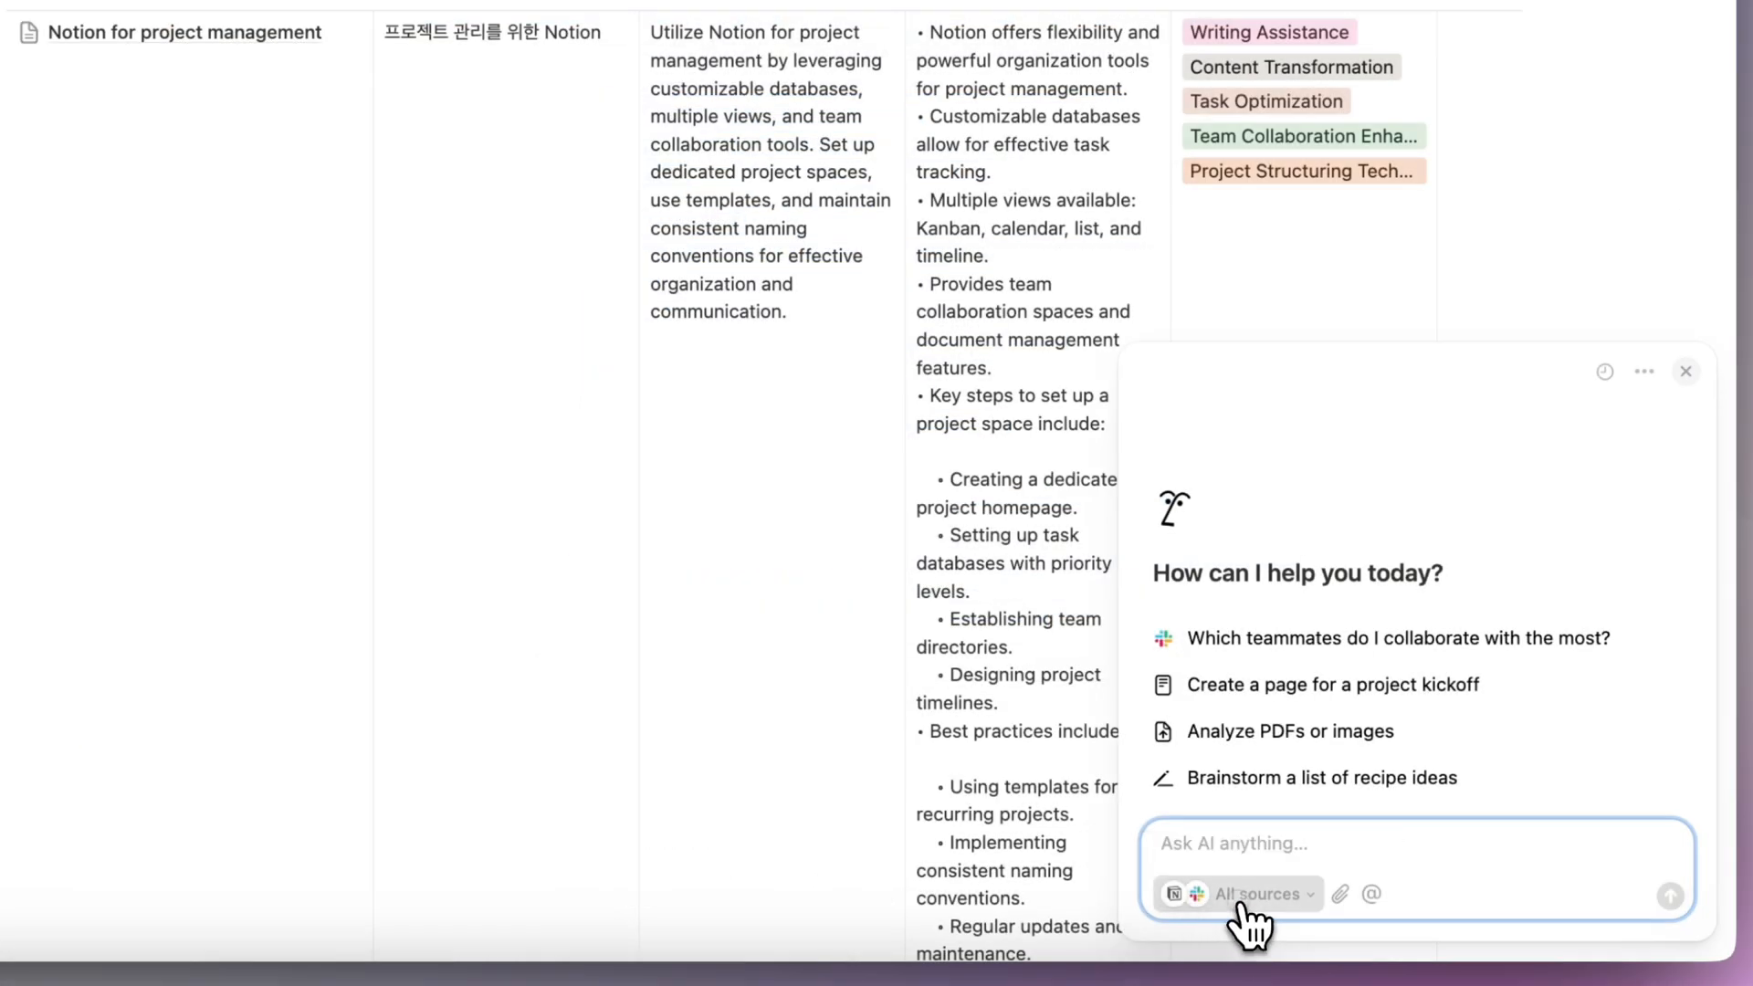
pyautogui.click(1243, 897)
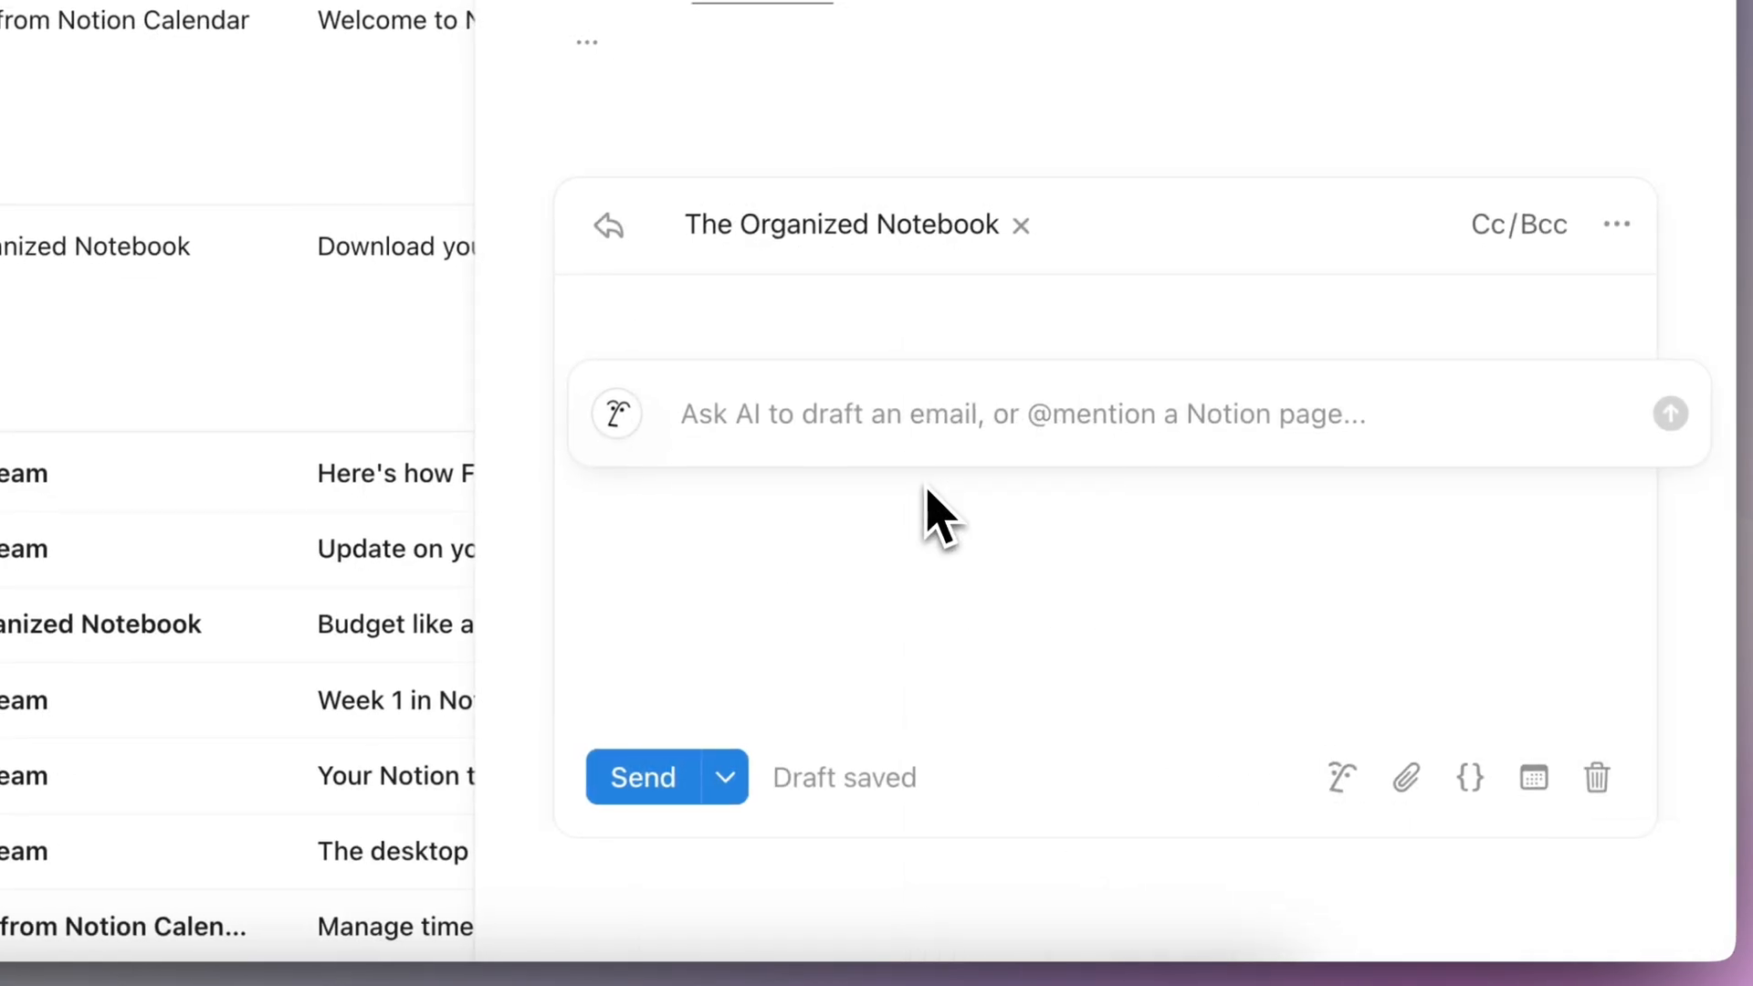
pyautogui.write('draft an email')
pyautogui.press('Return')
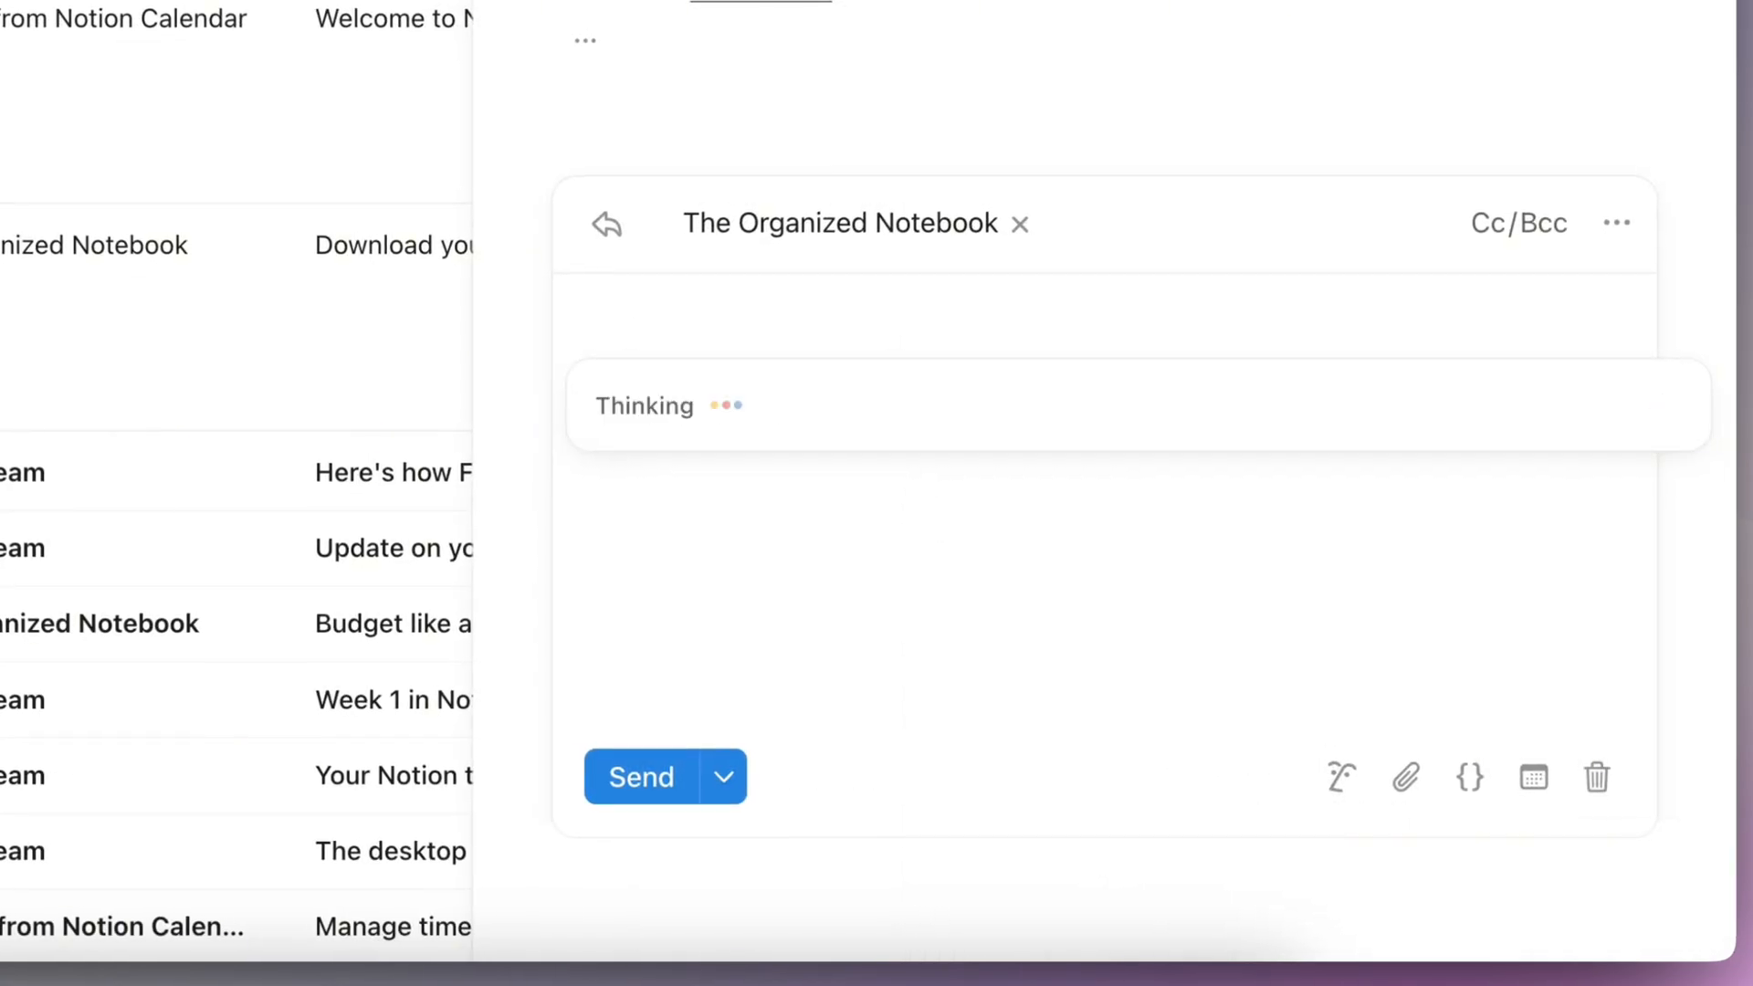